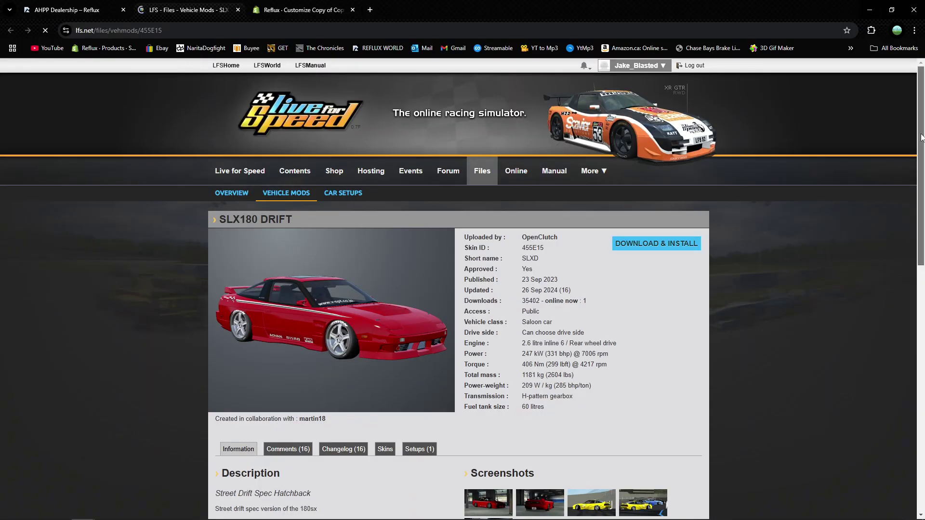
Step: Check whether derivatives are allowed for the SLX180 DRIFT mod and download its original archive
scroll(921, 137, down, 6)
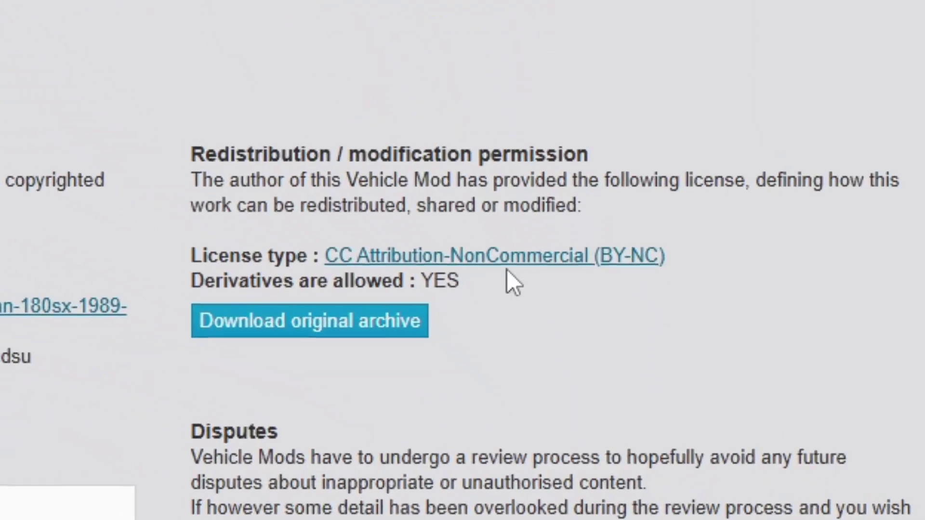
drag(337, 289, 501, 296)
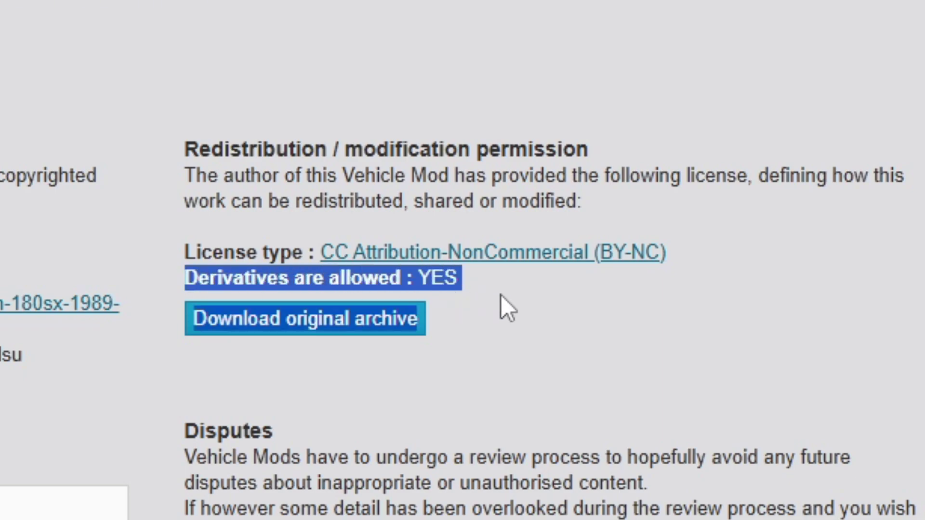
click(494, 278)
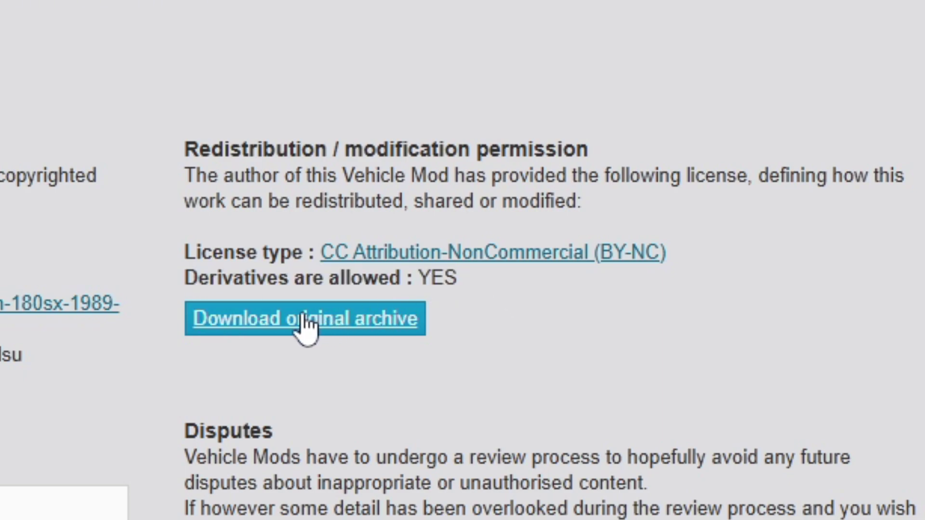
click(306, 323)
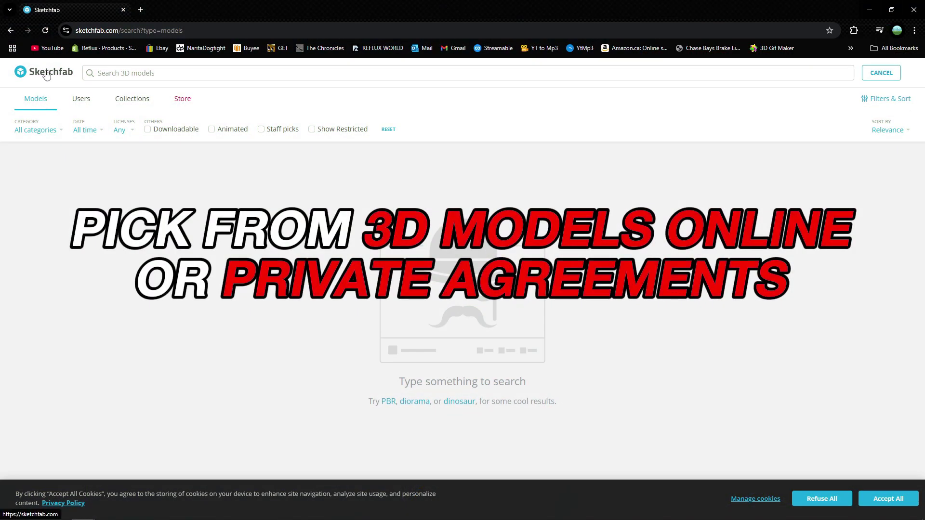
Step: On Sketchfab, filter the 3D models to downloadable ones in the Cars & Vehicles category and browse the results
click(52, 130)
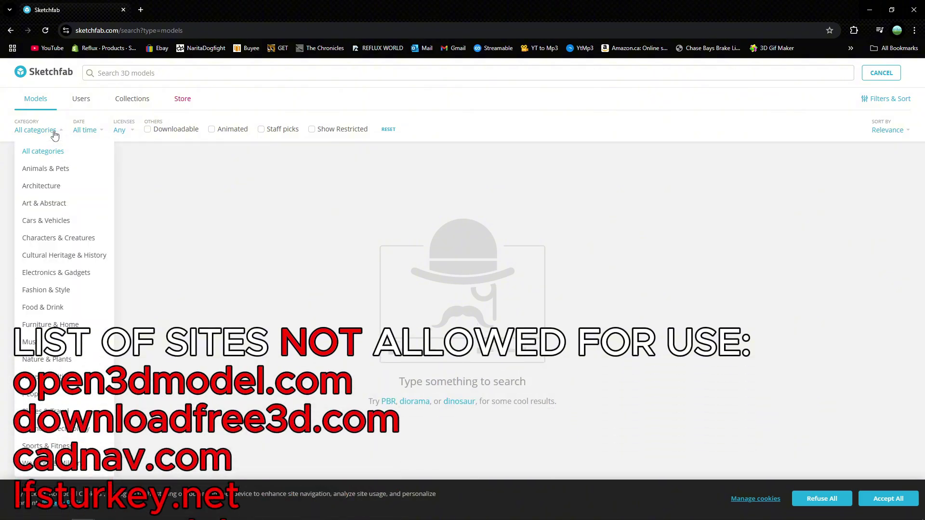
click(48, 208)
click(155, 129)
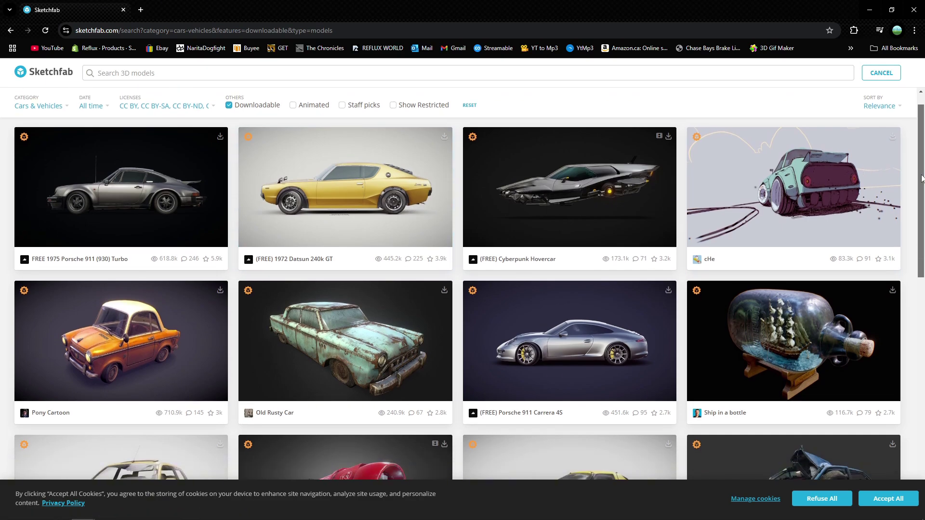
drag(921, 185, 922, 319)
drag(922, 319, 921, 340)
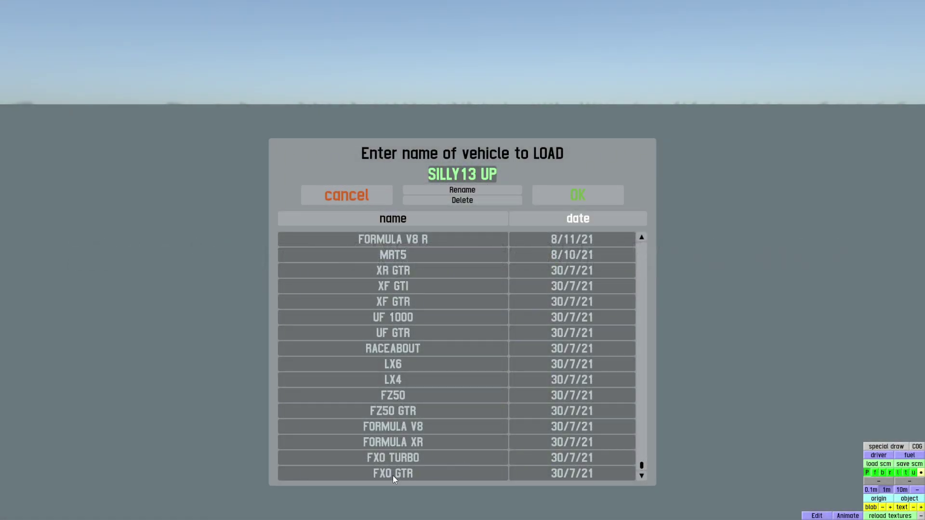
Step: In the LFS Editor, load the XR GTR vehicle from the vehicle list
click(394, 273)
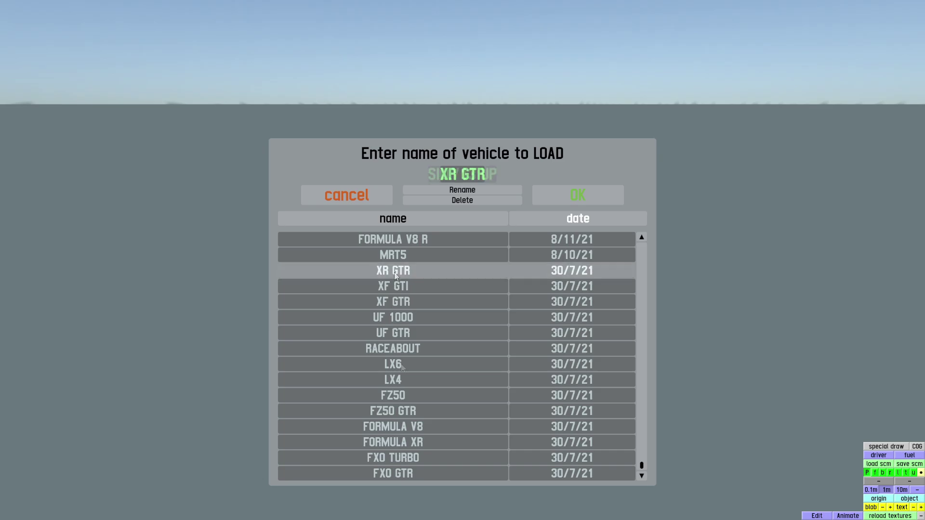
click(567, 194)
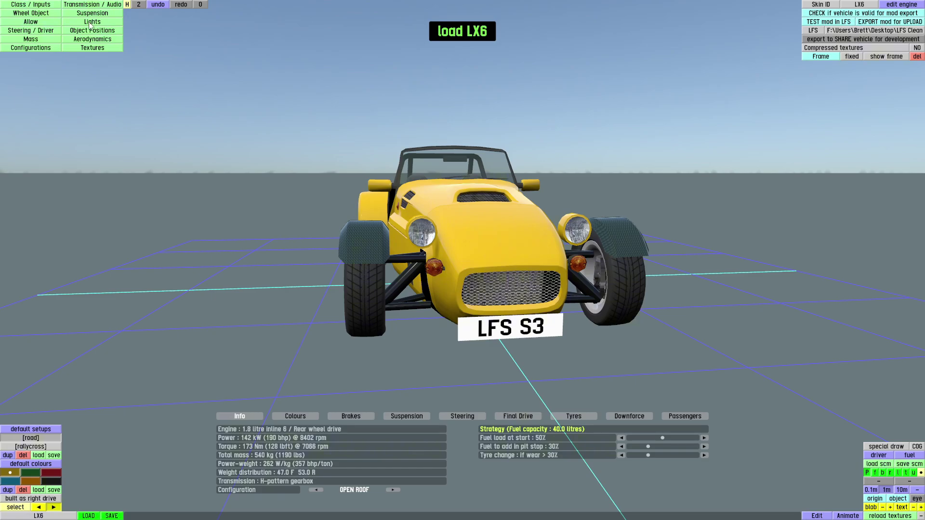
Step: Show the vehicle's light settings and inspect the car body from several angles
click(92, 22)
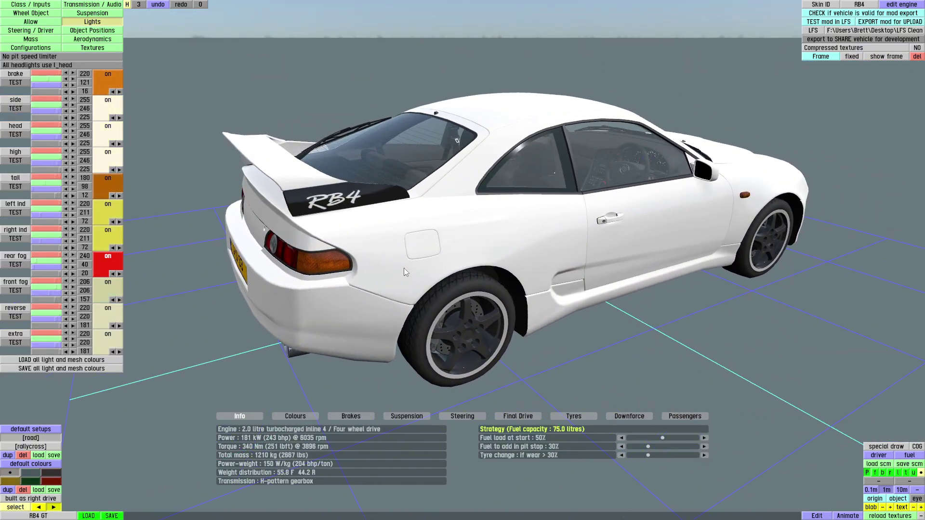
middle_drag(404, 268, 331, 279)
scroll(468, 285, up, 5)
middle_drag(468, 285, 606, 297)
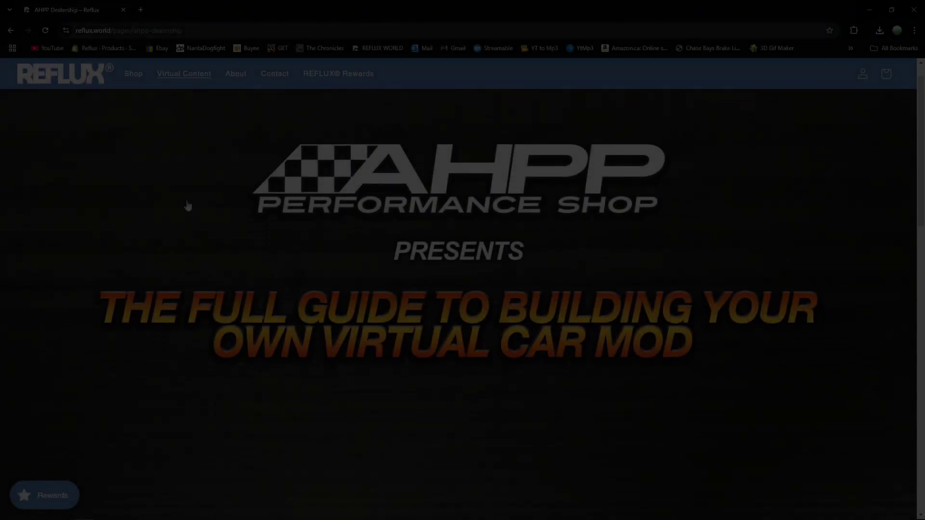
Step: On the Reflux AHPP dealership page, browse the car selection to the white and grey coupe and open its mod page
scroll(190, 205, down, 1)
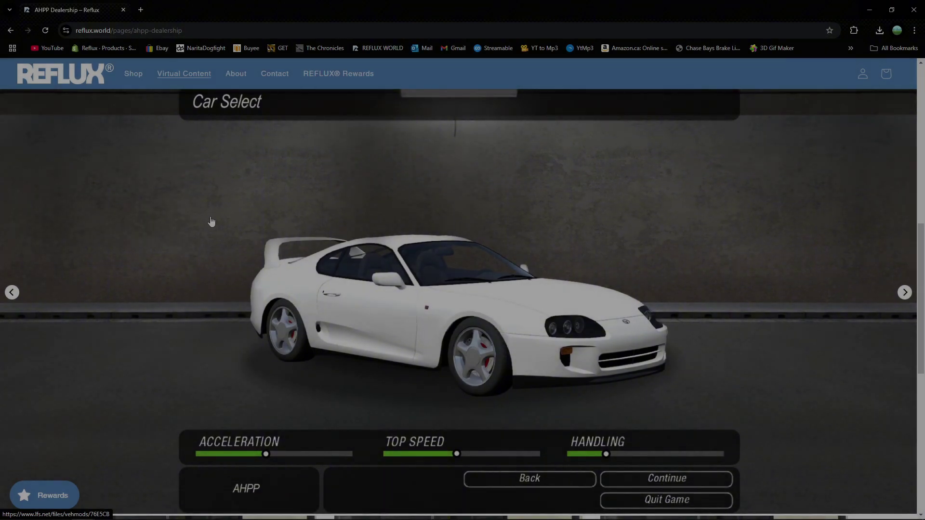
click(904, 292)
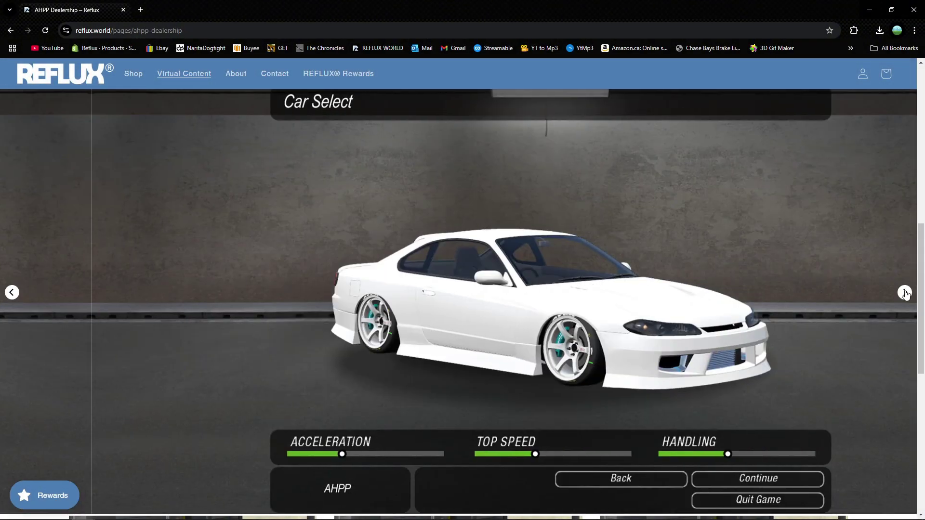
click(905, 293)
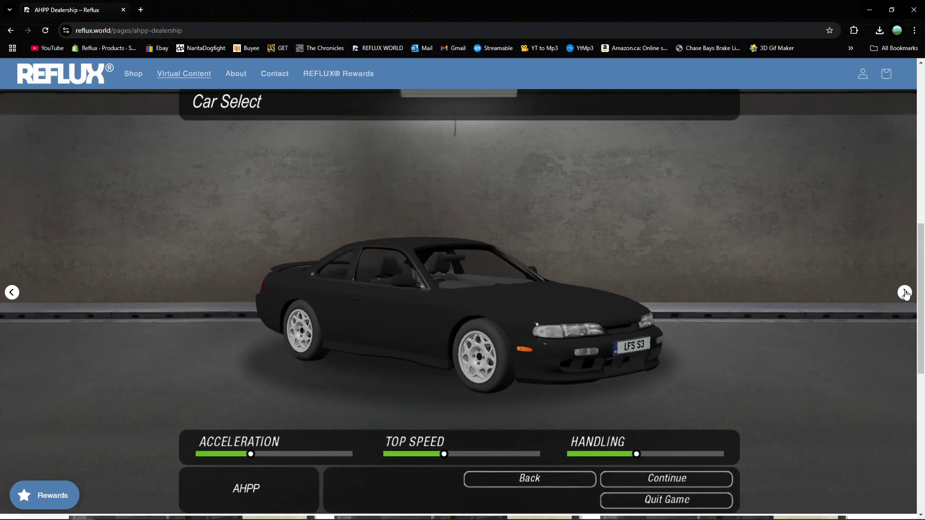
click(905, 293)
click(904, 292)
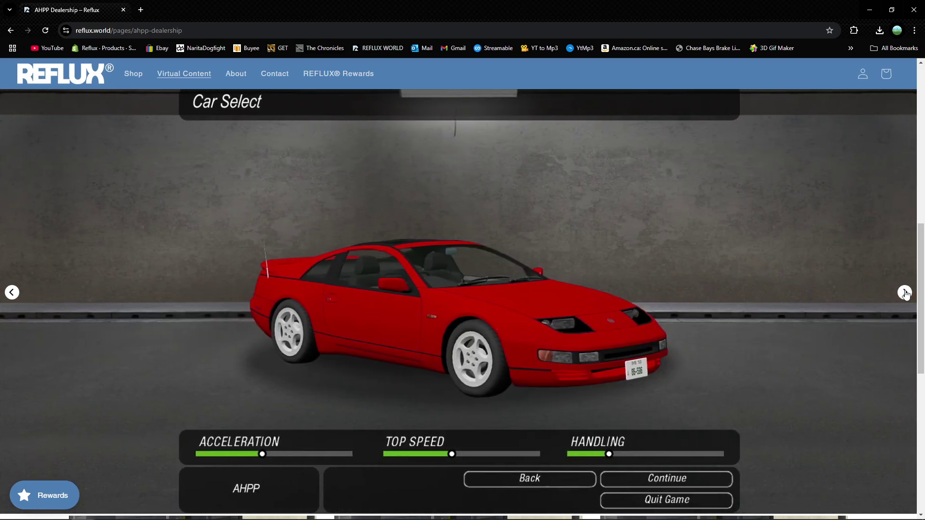
click(904, 293)
click(904, 293)
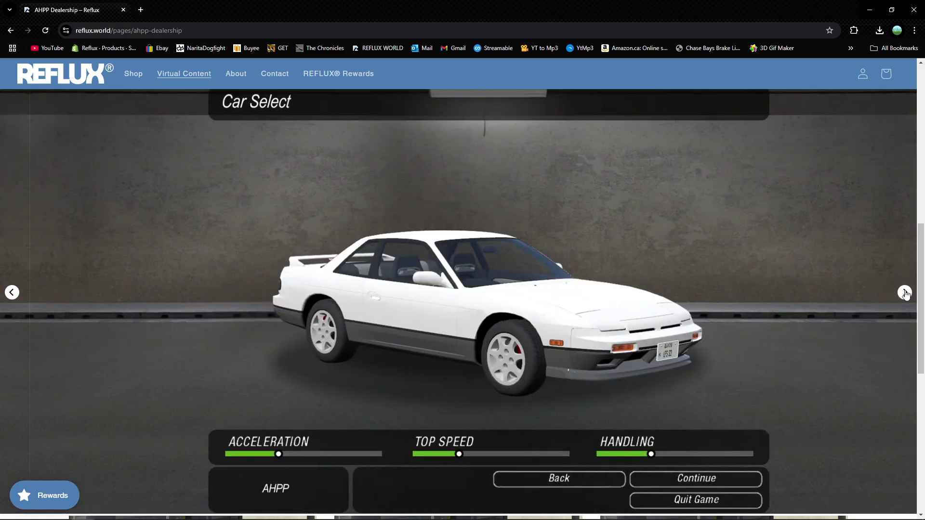
click(461, 307)
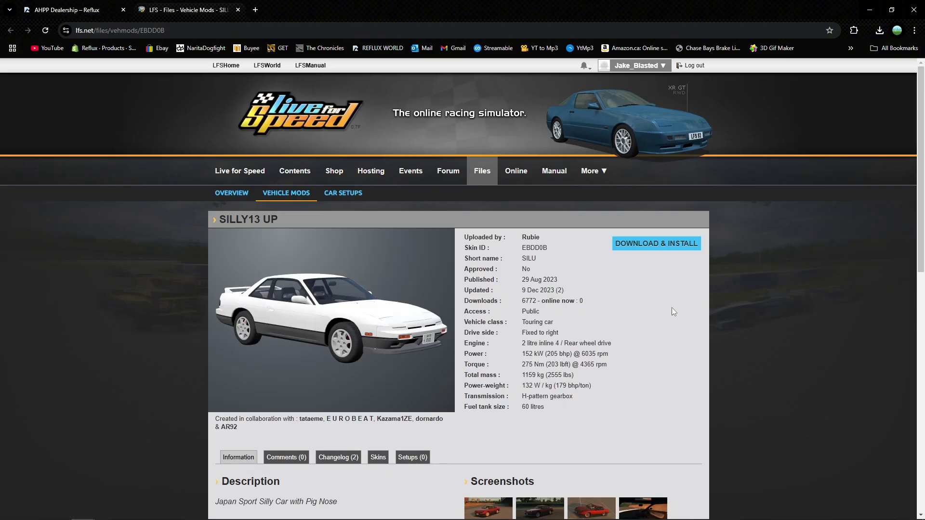
Step: Examine the SILLY13 UP copyright information to see whether derivatives are allowed
drag(923, 168, 923, 342)
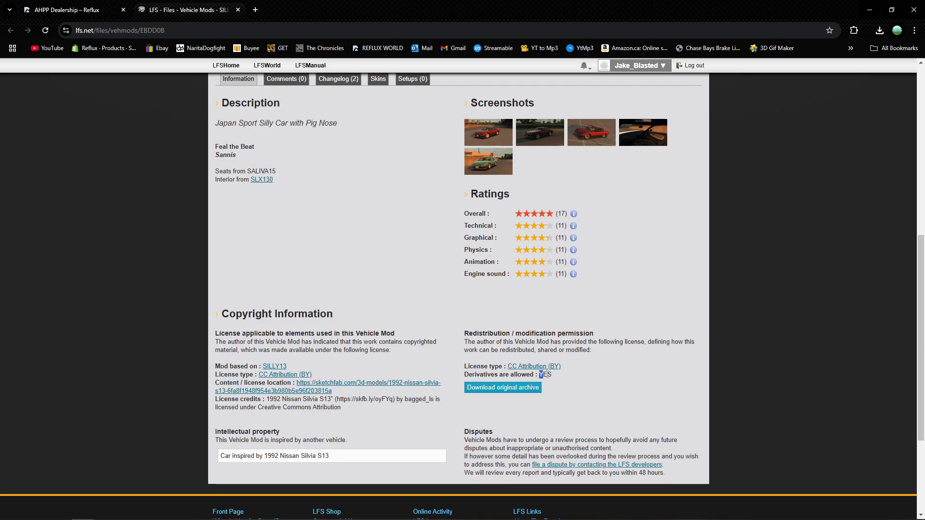
drag(548, 375, 555, 375)
click(582, 387)
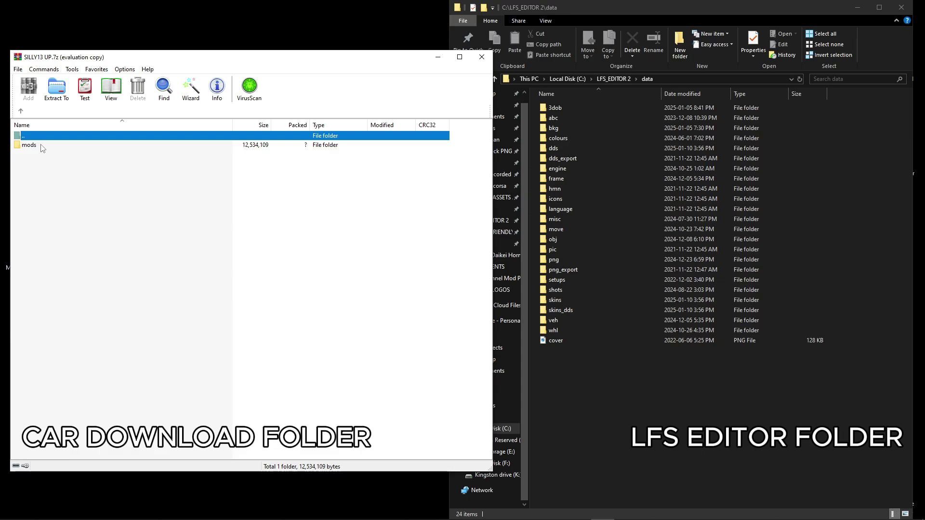
Step: Extract the dds, engine, move, png, skins and skins_dds folders from the archive's mods folder into LFS_EDITOR 2\data, skipping files with the same names
double_click(43, 146)
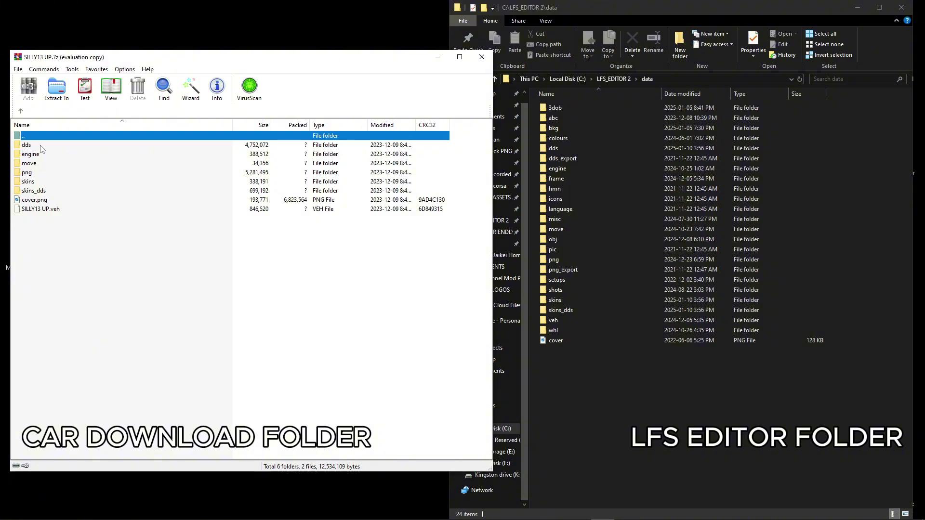
drag(464, 191, 264, 165)
drag(149, 145, 127, 149)
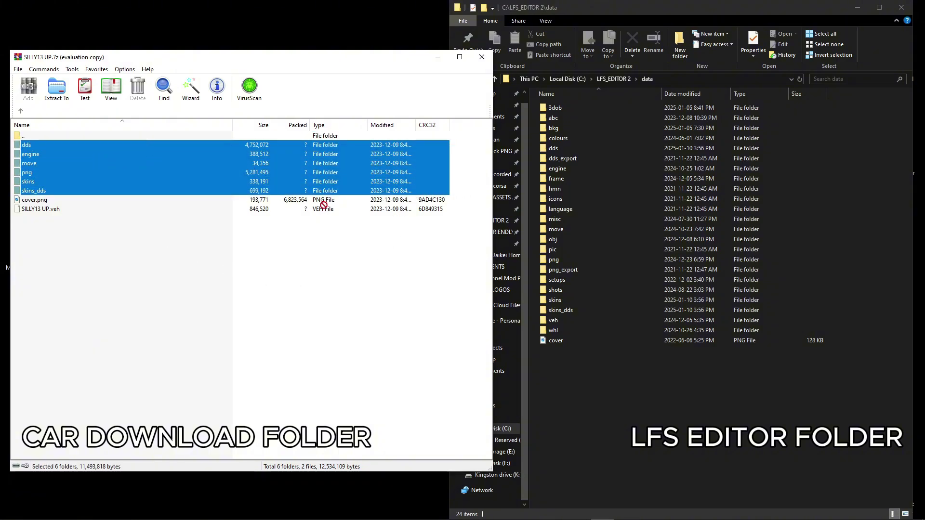
drag(620, 357, 621, 358)
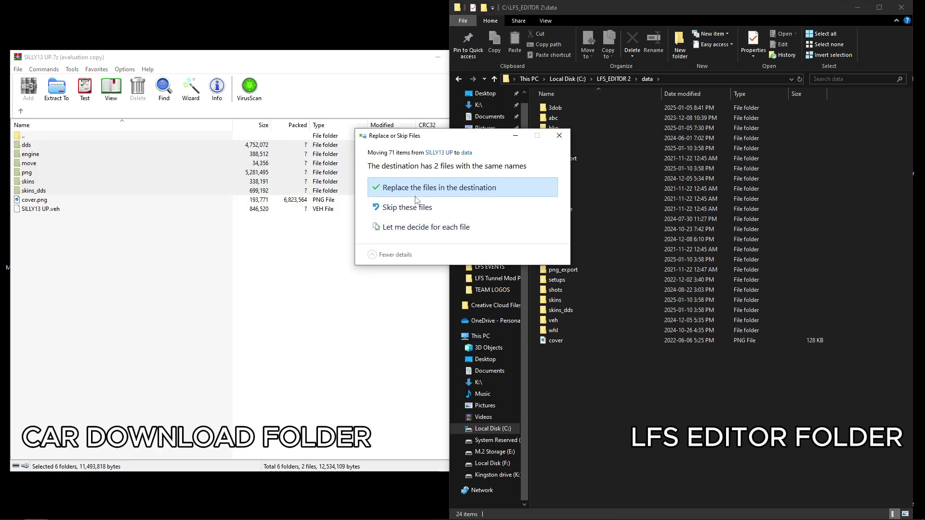
click(396, 211)
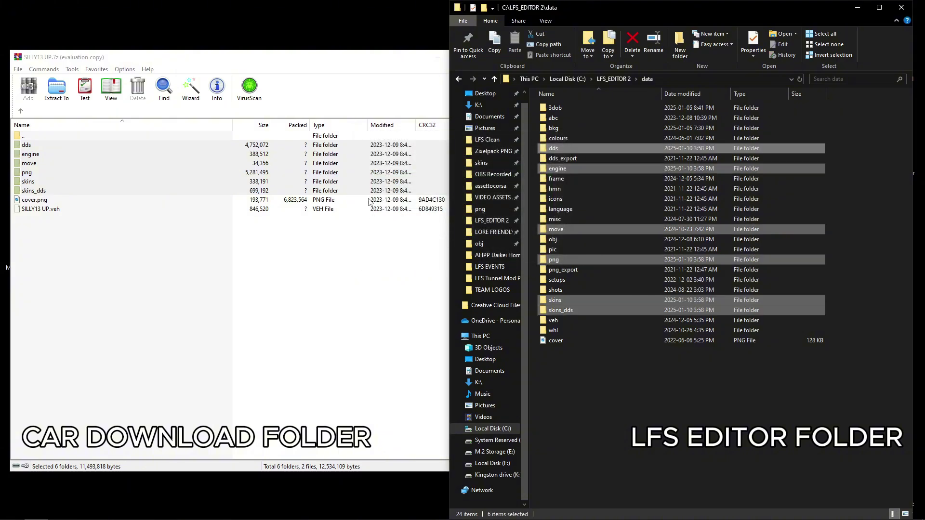
Step: Extract SILLY13 UP.veh from the archive into the editor's data\veh folder
click(115, 259)
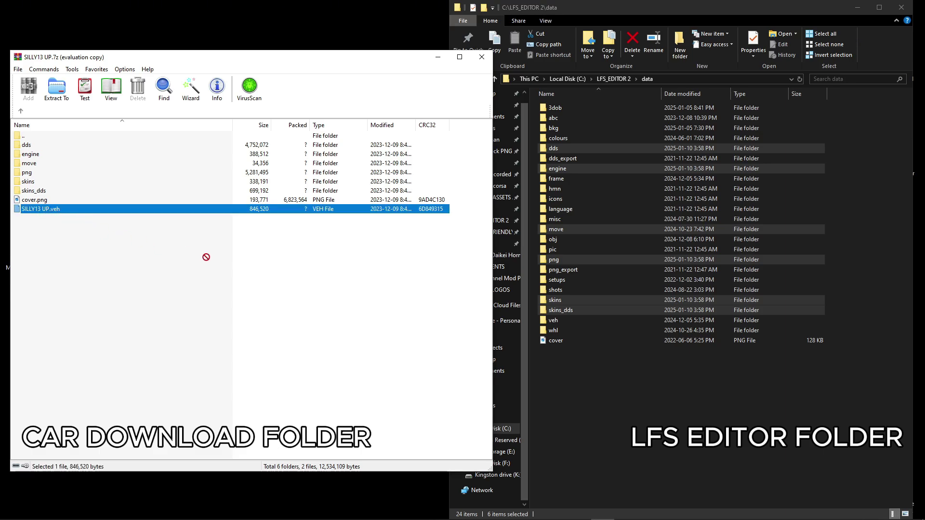
drag(206, 257, 559, 320)
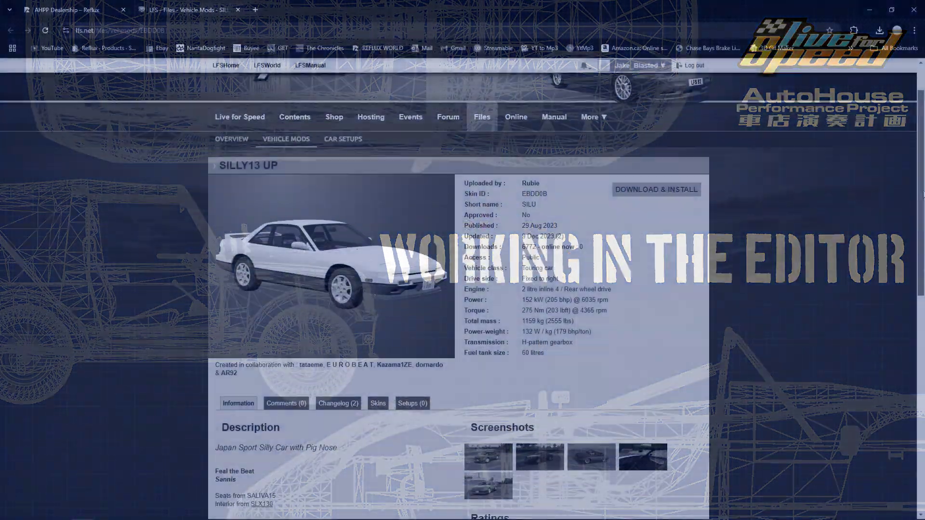
Step: In the browser, review the SILLY13 UP redistribution permission and download the original archive
scroll(463, 289, down, 6)
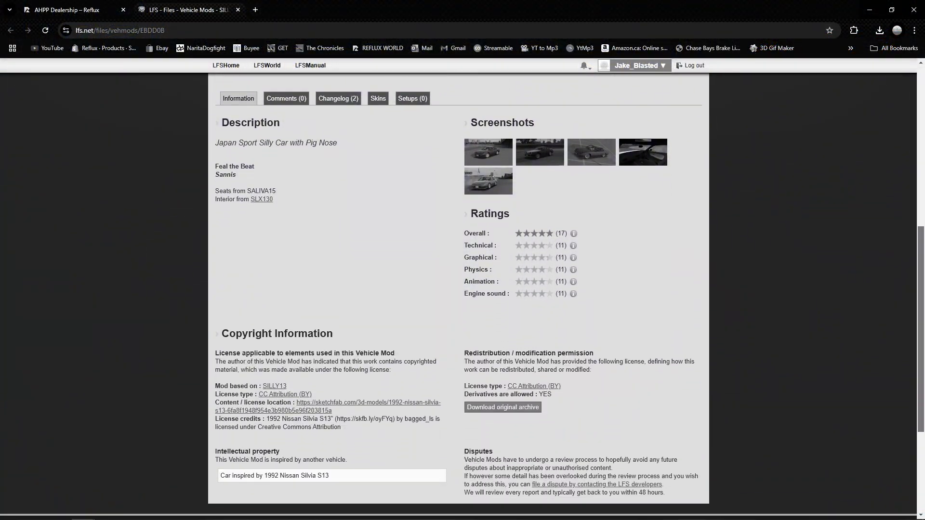
scroll(463, 289, down, 1)
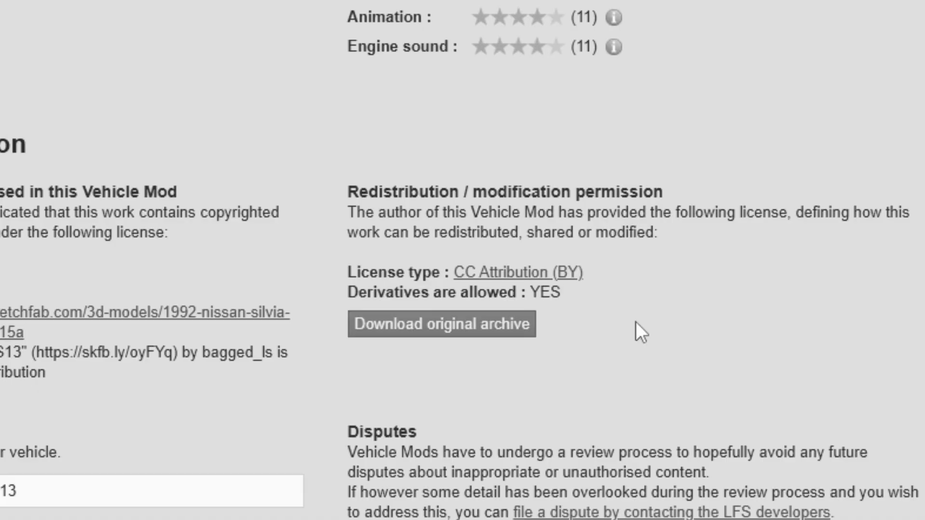
click(499, 388)
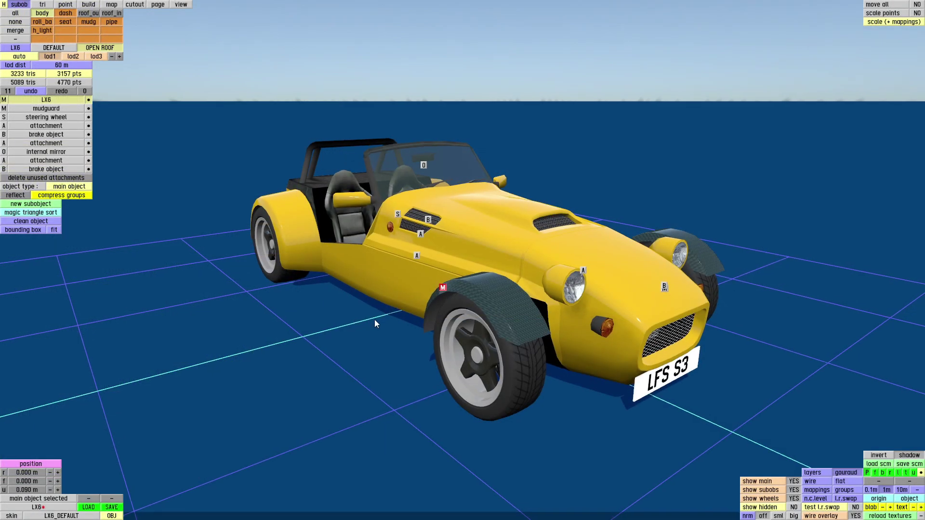
Step: Switch the LX6 model in the LFS Editor to point mode and inspect its points from different angles
right_drag(374, 320, 321, 291)
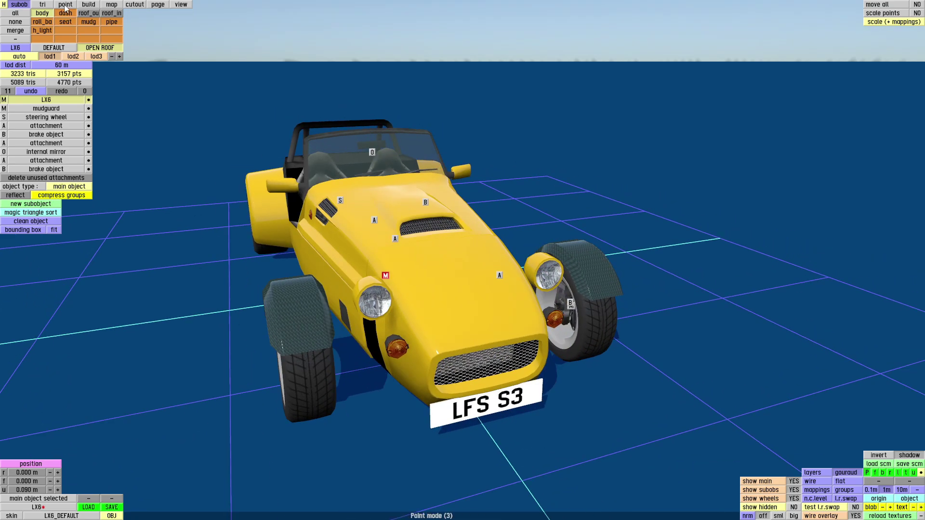
click(65, 7)
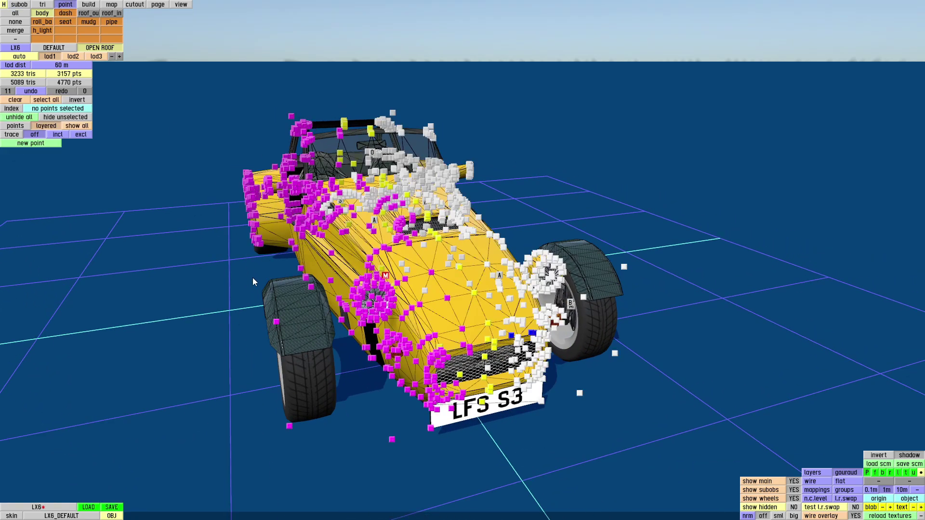
right_drag(252, 278, 223, 367)
middle_drag(281, 337, 403, 310)
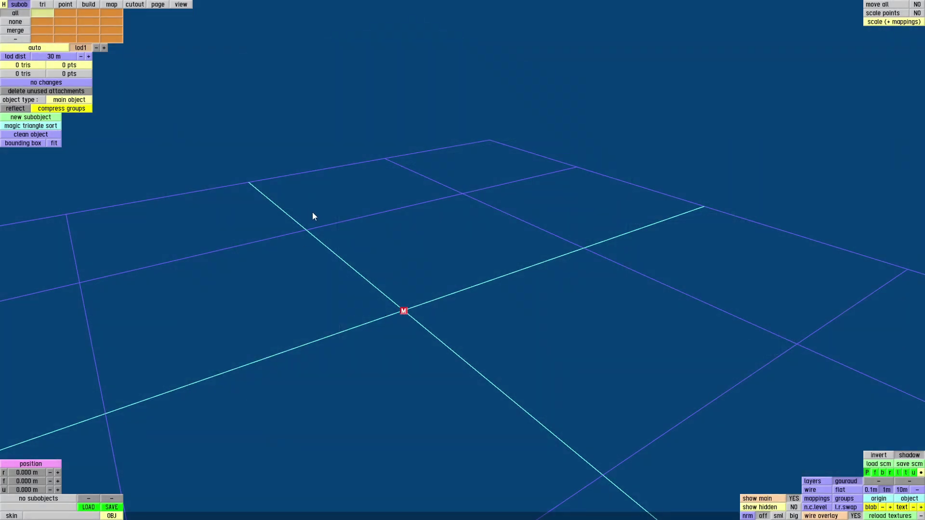
Step: Create a new point at the origin of the empty object in point mode
mouse_move(408, 322)
mouse_down()
mouse_move(395, 338)
mouse_move(379, 329)
mouse_up()
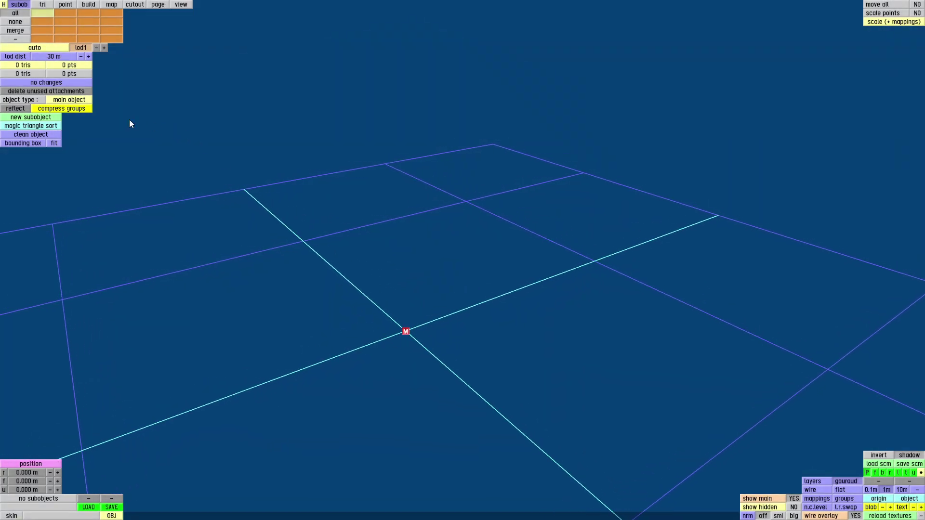
click(66, 5)
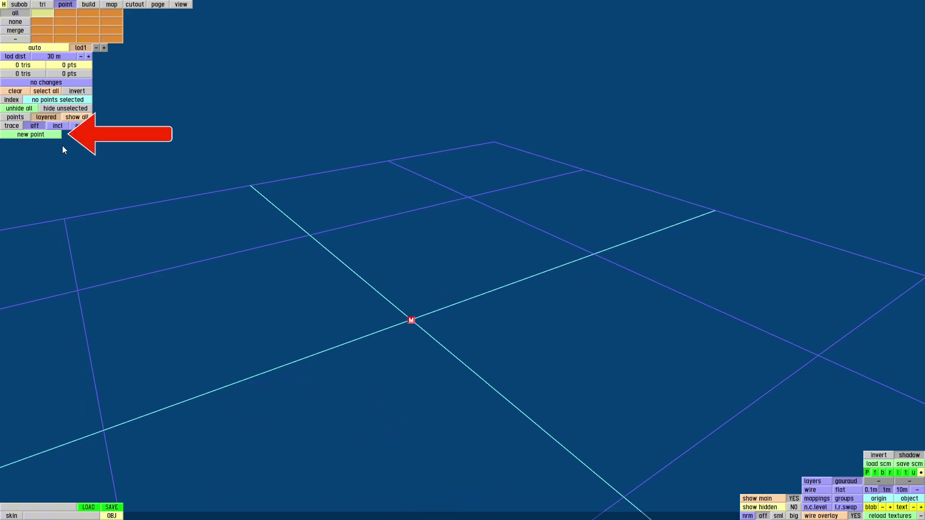
click(45, 135)
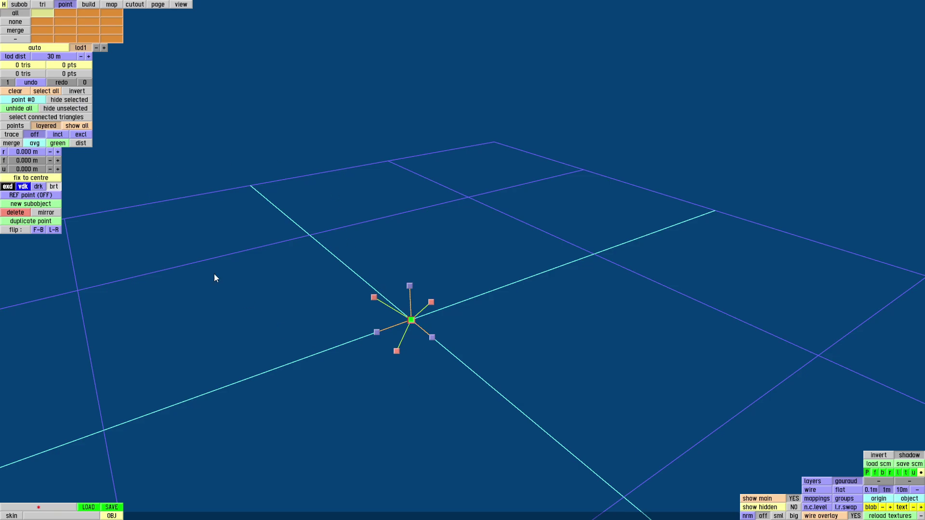
middle_drag(355, 371, 457, 392)
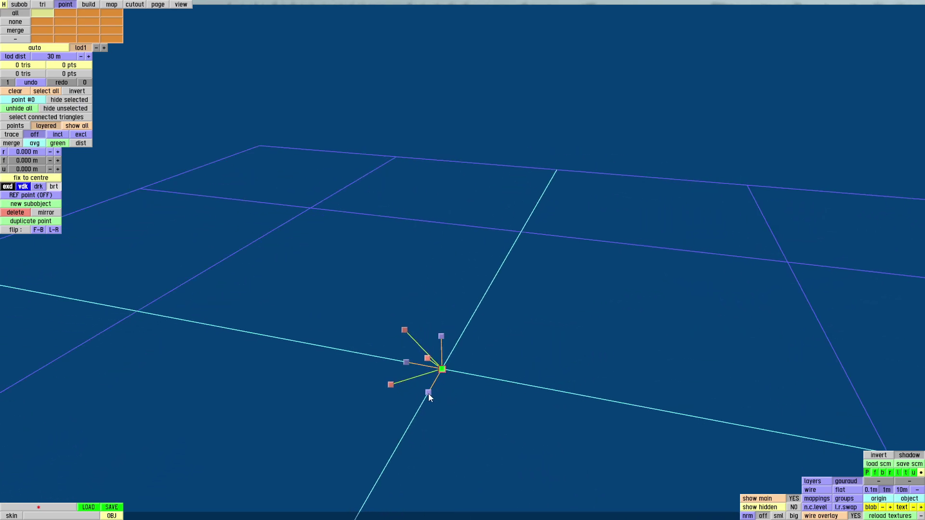
Step: Move the point to about -0.294 m forward, duplicate it, and move the copy sideways to about 0.192 m right
drag(429, 395, 478, 347)
middle_drag(478, 348, 8, 239)
click(30, 221)
middle_drag(316, 338, 353, 310)
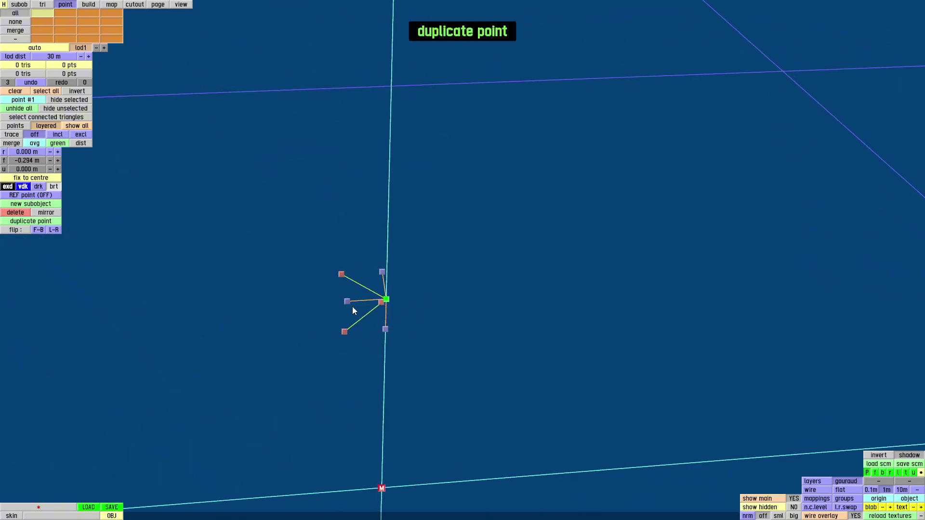
drag(346, 303, 219, 309)
middle_drag(406, 415, 344, 311)
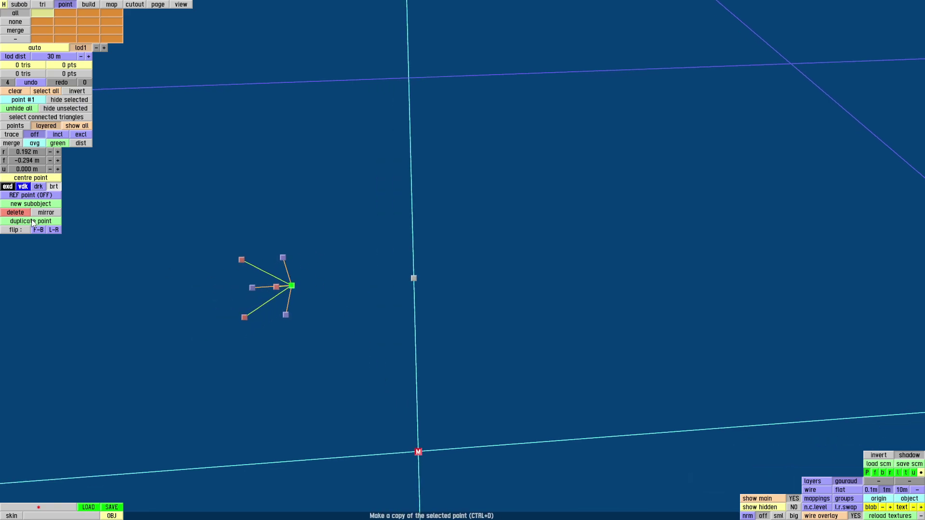
Step: Duplicate the outer point and place the copy at about 0.183 m right and -0.103 m forward
key(ctrl+d)
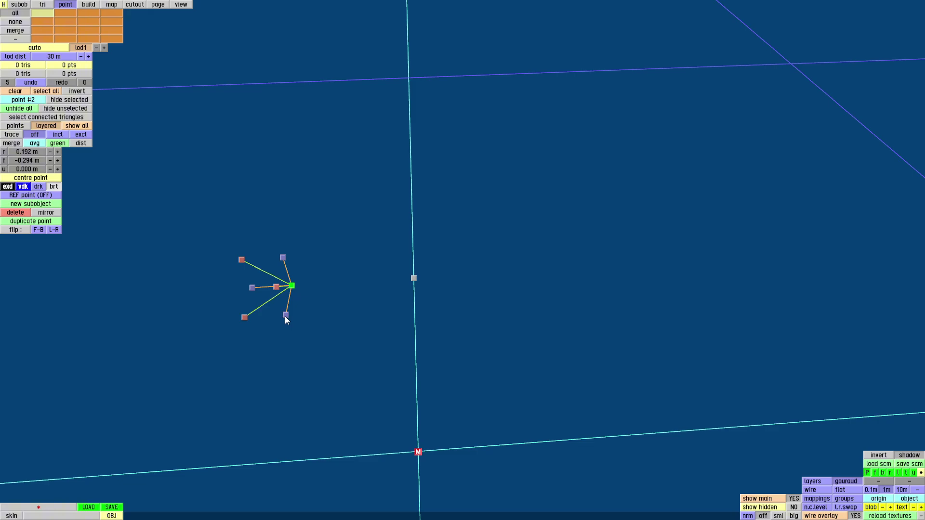
drag(285, 315, 270, 421)
right_drag(362, 413, 404, 372)
scroll(293, 337, up, 4)
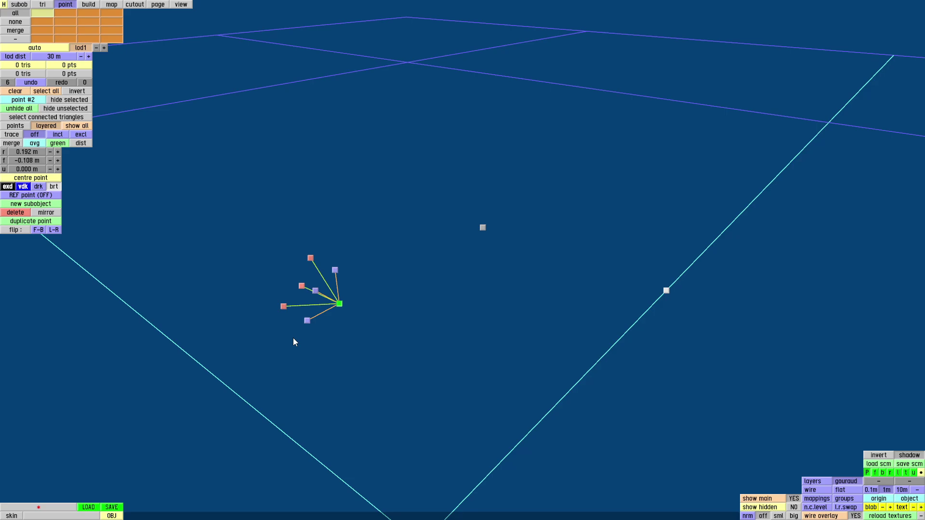
mouse_move(307, 320)
mouse_down()
mouse_move(285, 337)
mouse_move(318, 330)
mouse_up()
right_drag(318, 330, 290, 308)
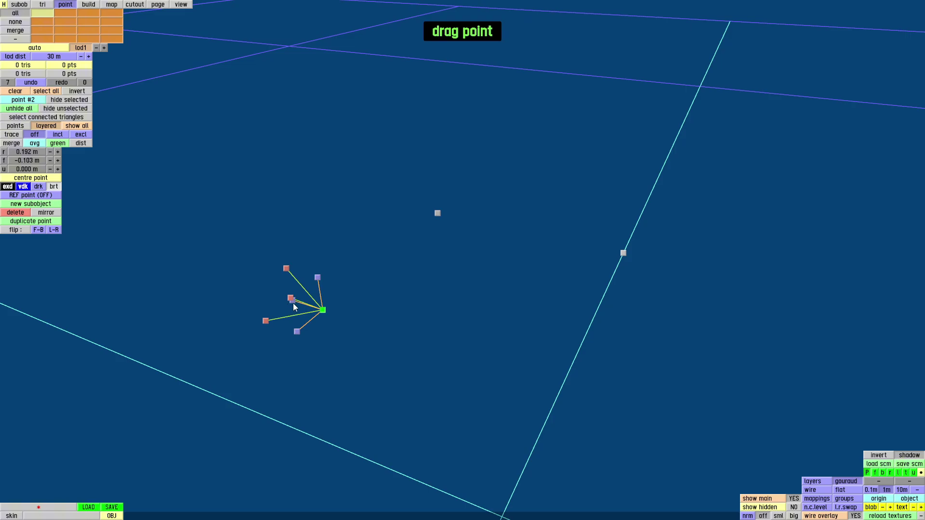
drag(293, 302, 308, 327)
right_drag(308, 327, 183, 341)
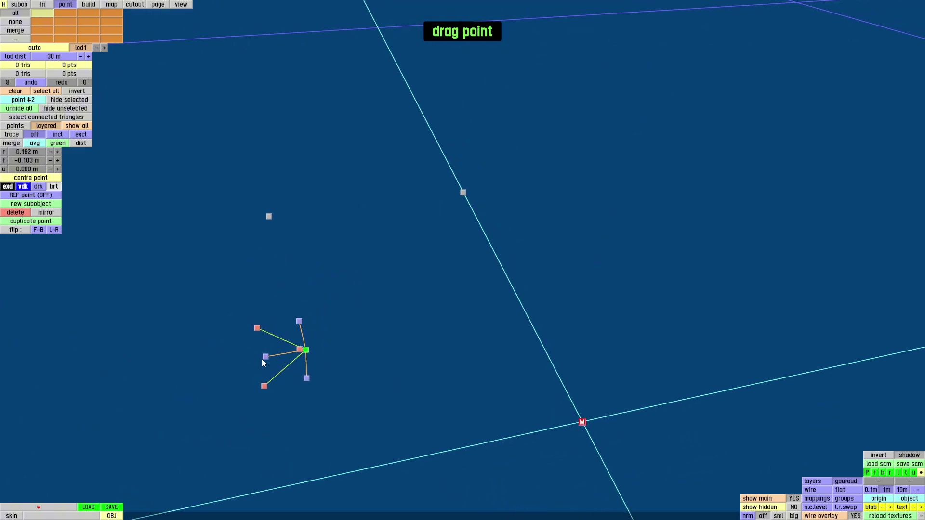
drag(264, 357, 233, 363)
right_drag(267, 361, 326, 351)
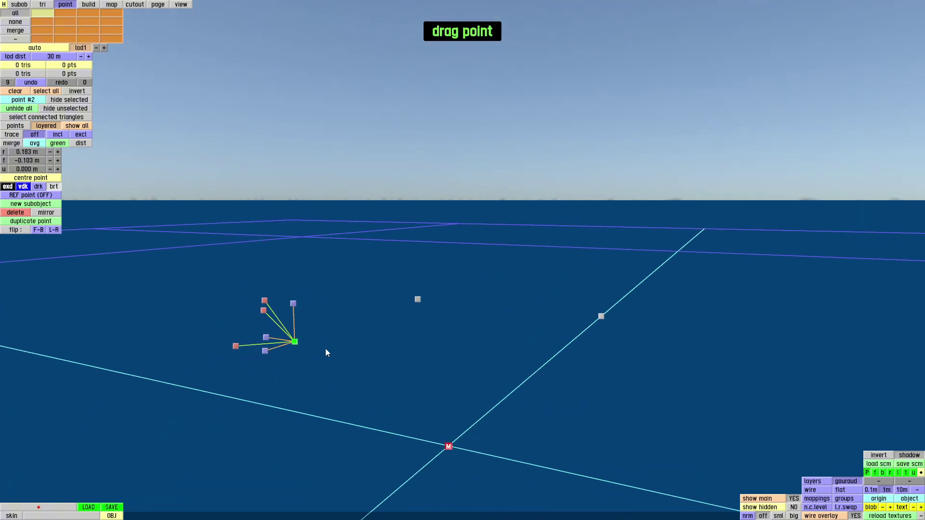
Step: Raise the third point to about 0.014 m up and undo the move
mouse_move(292, 303)
mouse_down()
mouse_move(291, 376)
mouse_move(289, 307)
mouse_move(260, 283)
mouse_move(266, 293)
mouse_move(288, 293)
mouse_up()
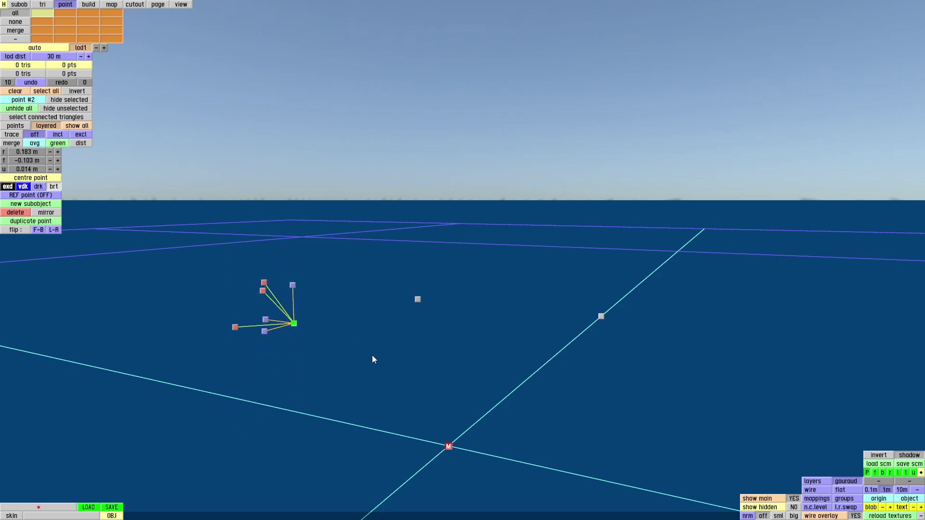
key(ctrl+z)
Step: In build mode, create a triangle from the outer rear point, the outer front point and the centre-line point, in that order
right_drag(373, 359, 396, 320)
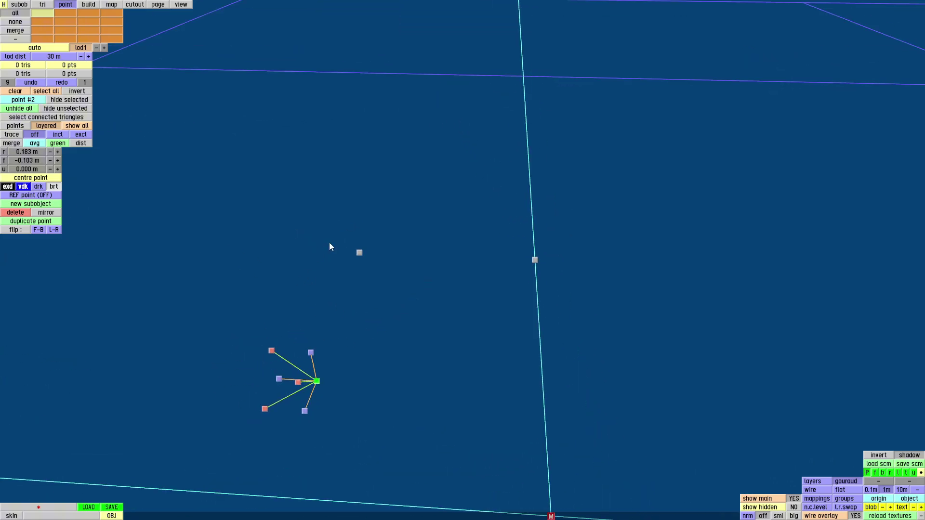
click(89, 7)
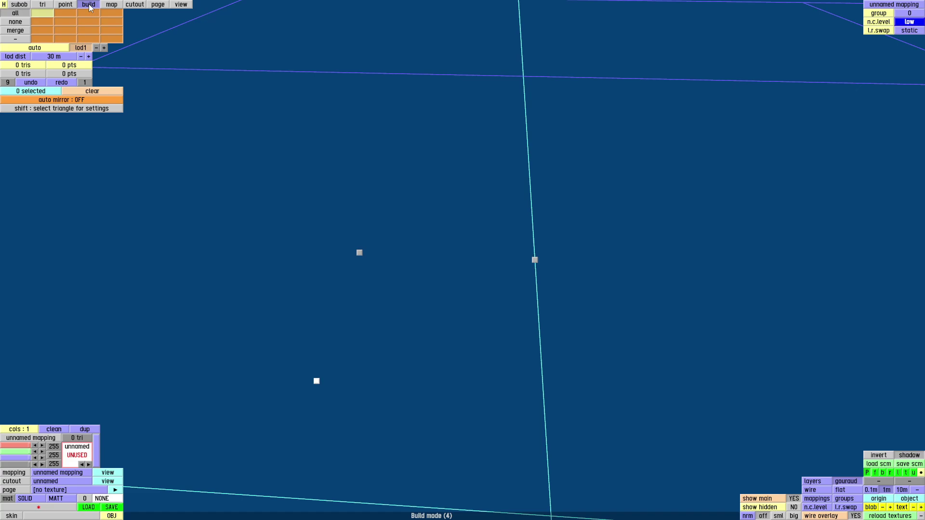
click(359, 253)
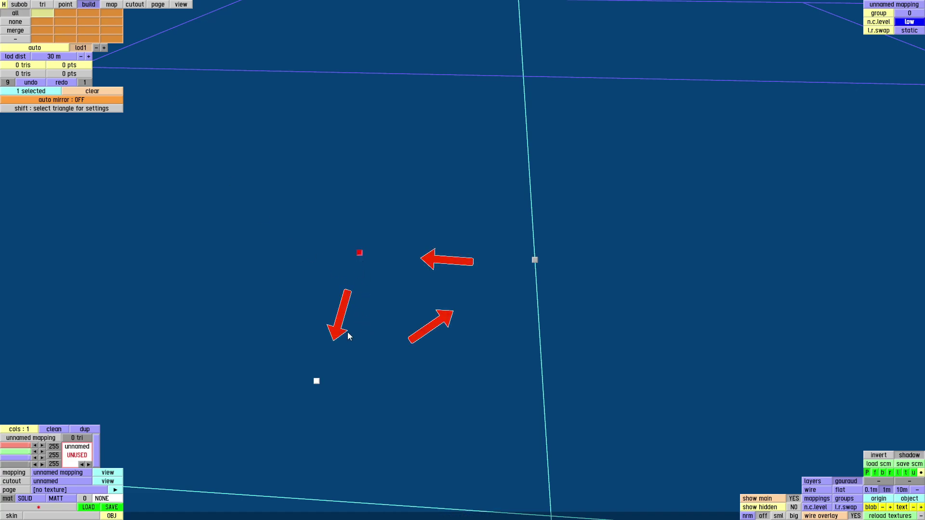
click(317, 382)
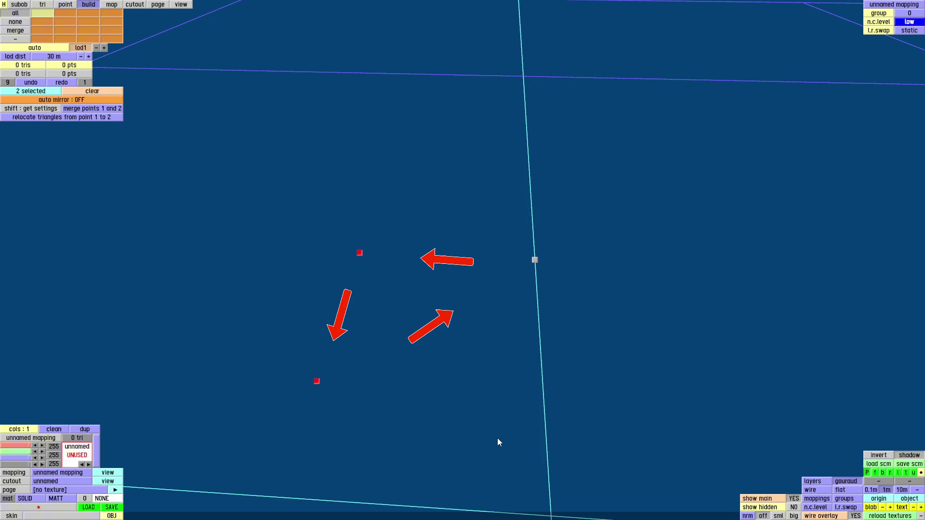
click(535, 261)
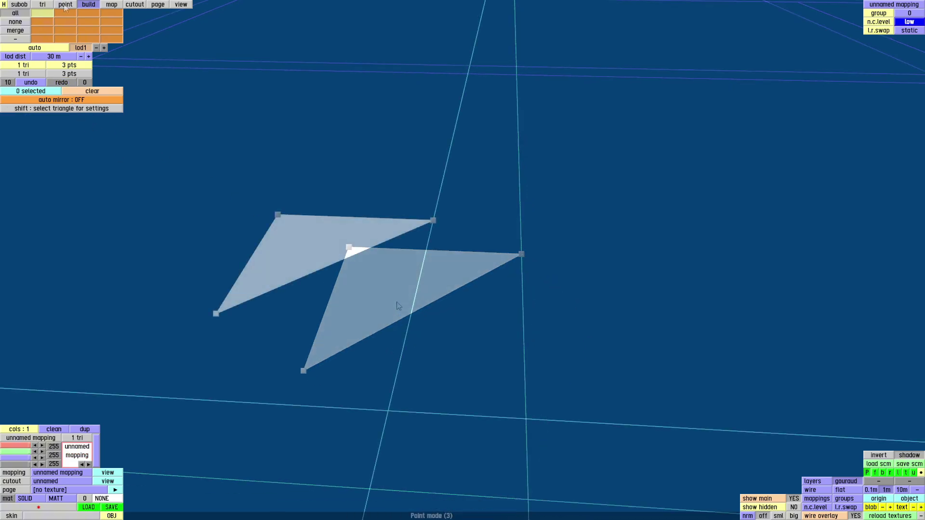
Step: In point mode, duplicate the triangle's centre-line point and move the copy along the centre line to about -0.119 m forward
click(66, 4)
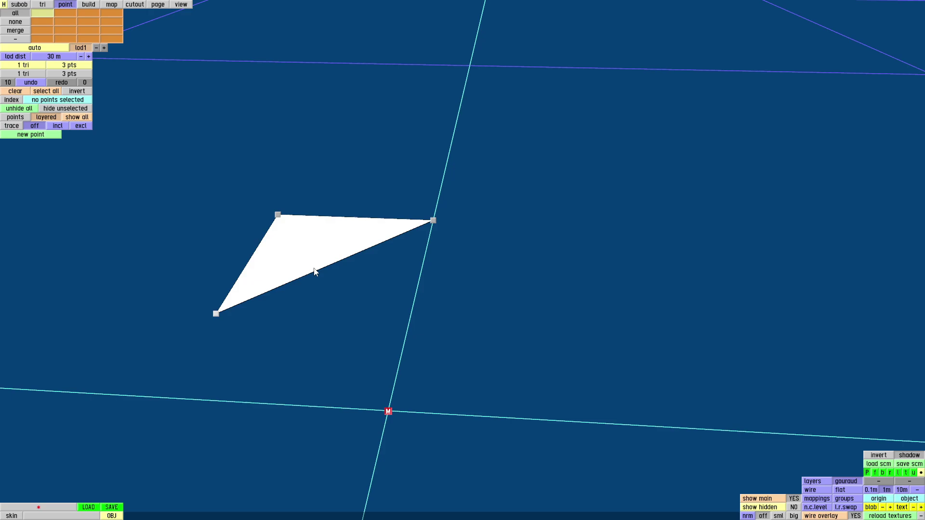
drag(238, 332, 288, 333)
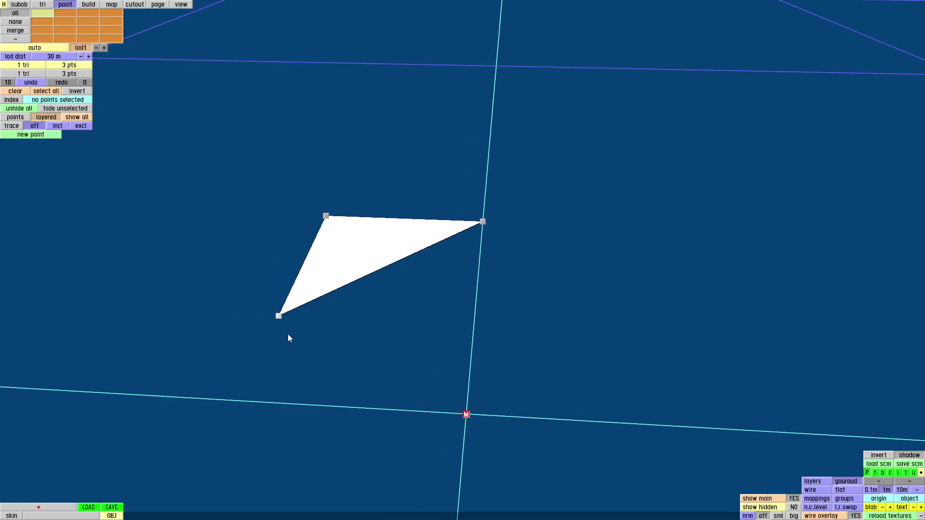
click(484, 222)
click(57, 222)
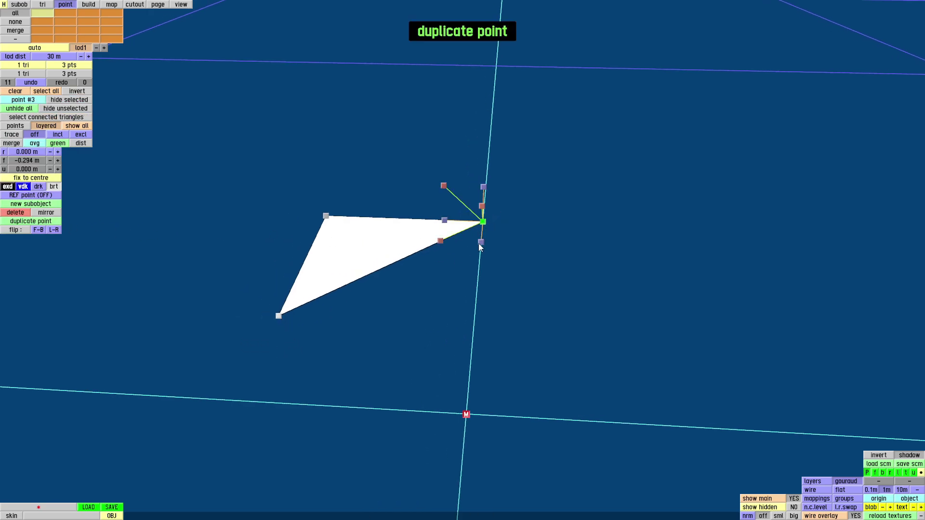
drag(478, 244, 468, 338)
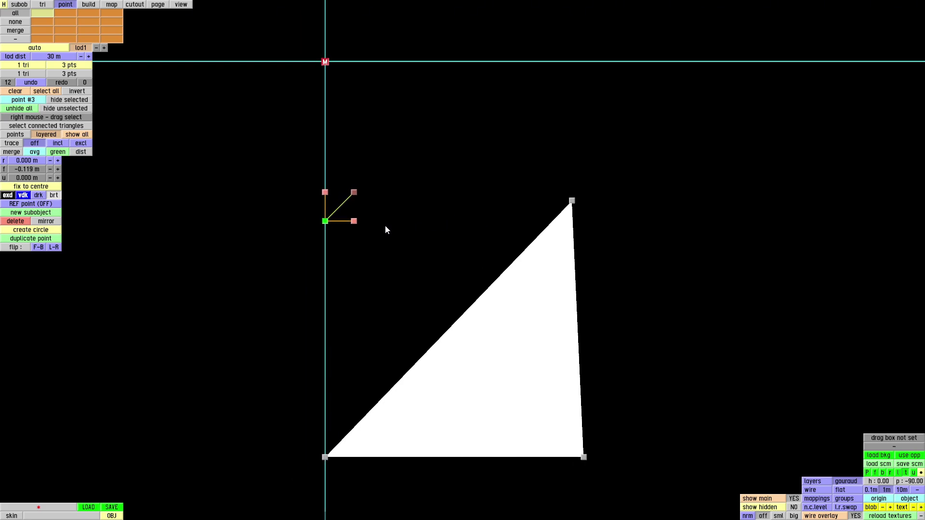
Step: Set the forward value of the copied centre-line point to -0.103 m to align it with the outer front point
ctrl+click(572, 201)
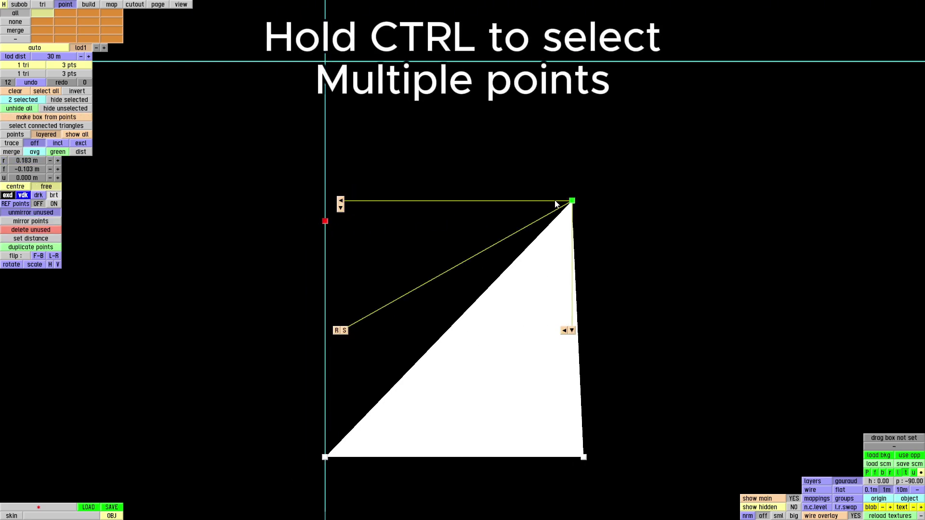
key(shift)
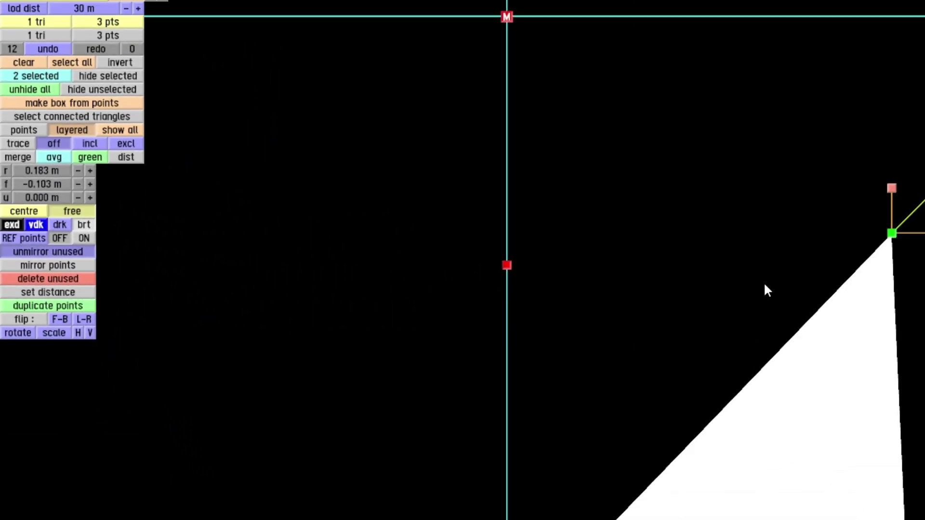
click(507, 266)
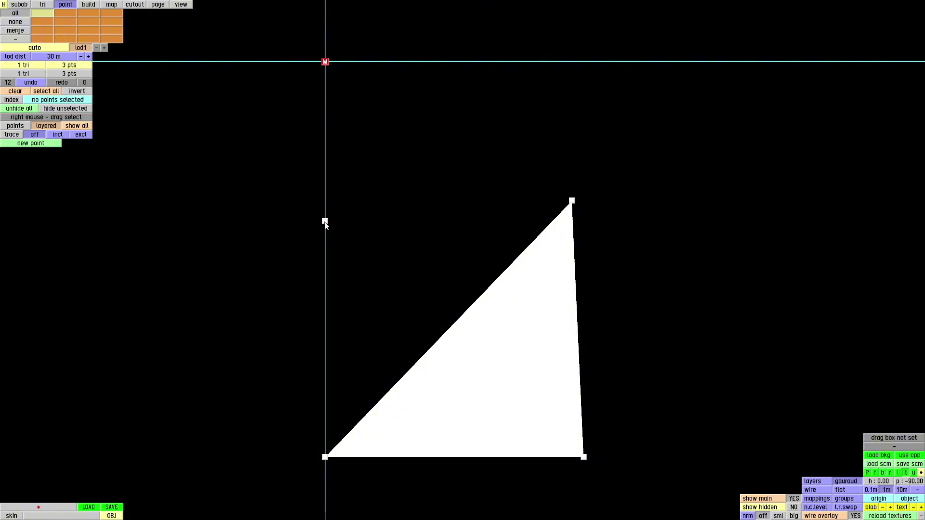
click(507, 265)
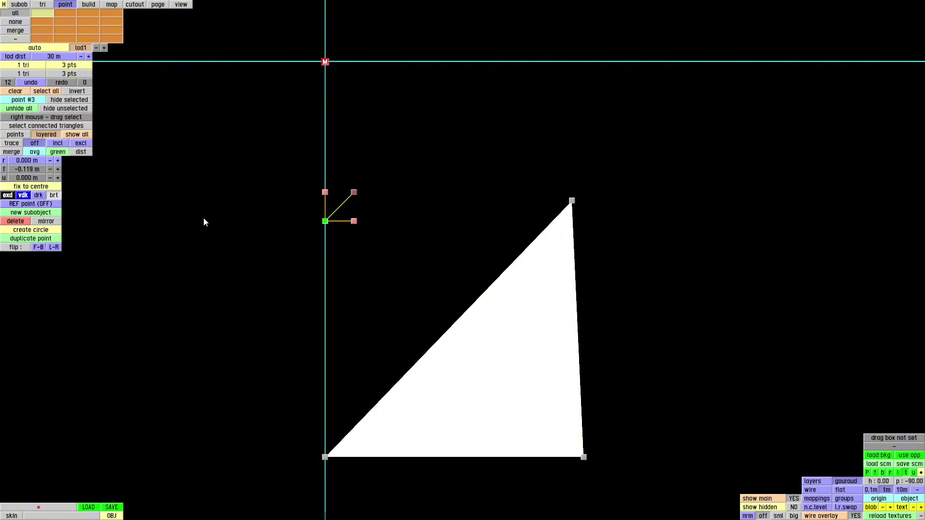
click(22, 170)
text(-0.103)
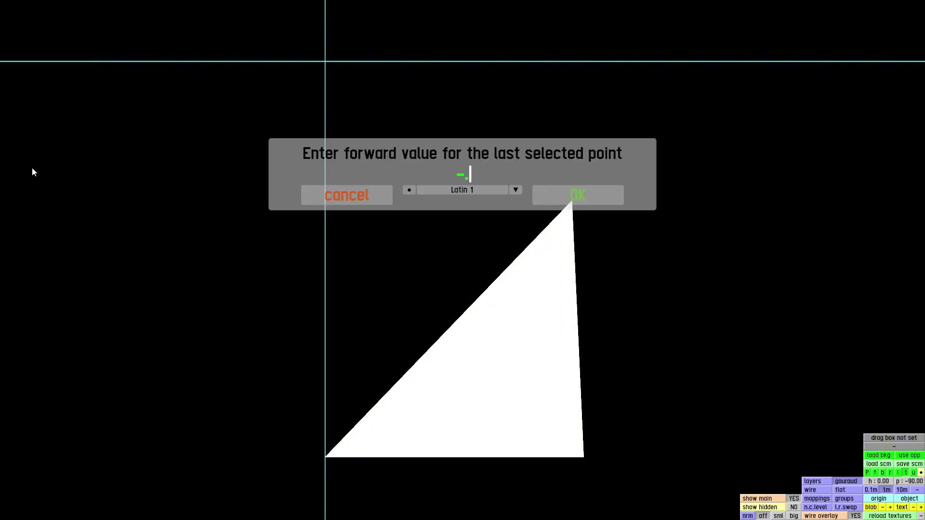
key(Return)
Step: Set the outer rear point's right value to 0.183 m to match the outer front point, and return to build mode
drag(472, 256, 421, 263)
click(520, 217)
click(520, 216)
click(532, 473)
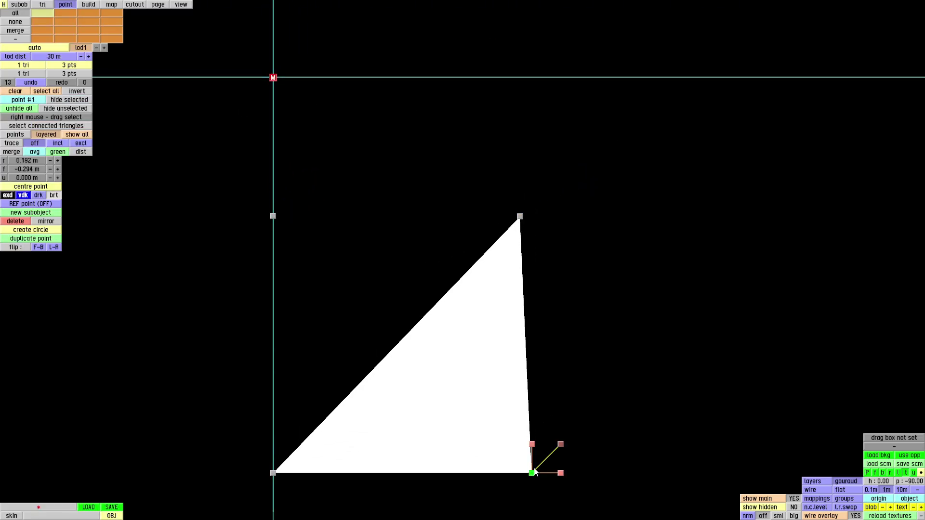
click(520, 217)
drag(483, 312, 480, 254)
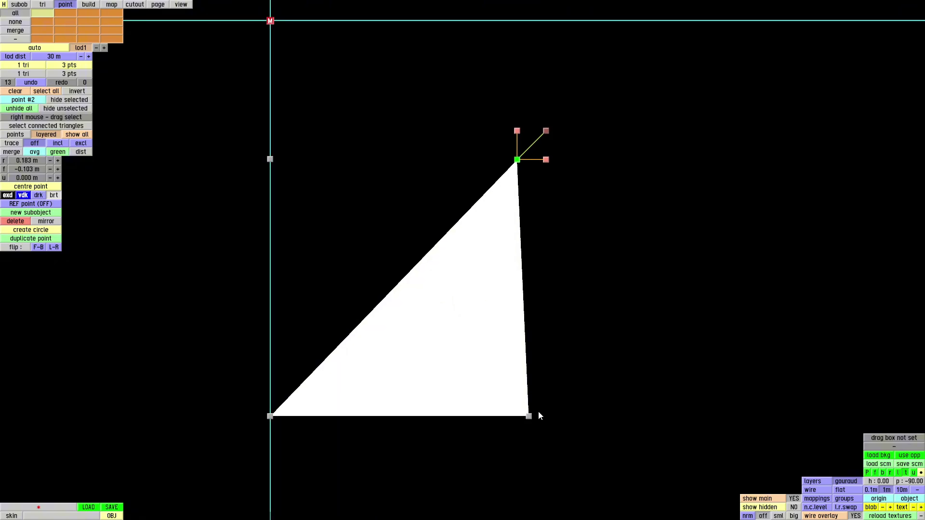
click(529, 417)
click(27, 160)
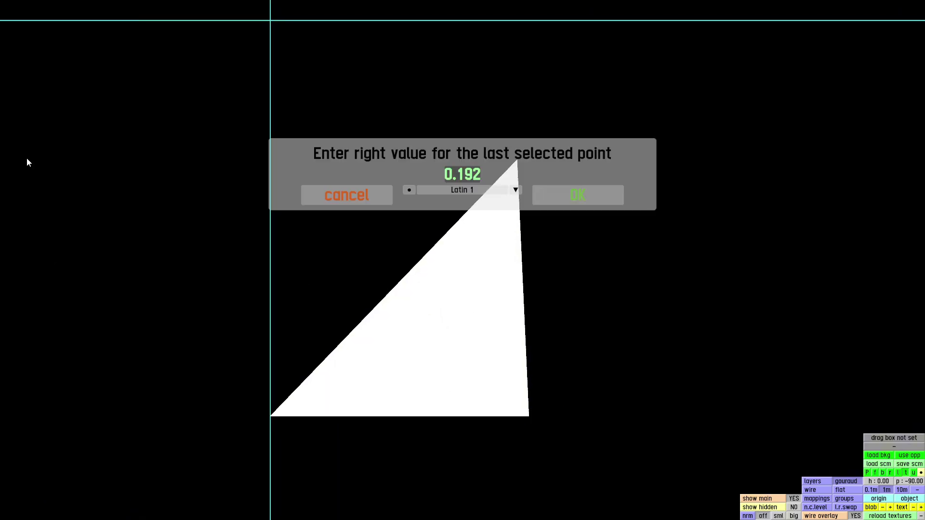
key(BackSpace)
key(BackSpace)
text(83)
key(Return)
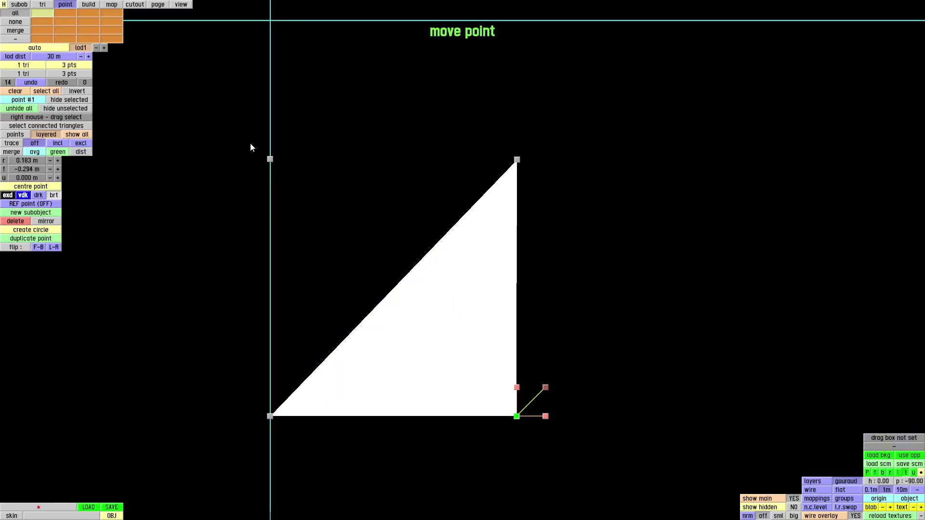
click(516, 161)
click(485, 166)
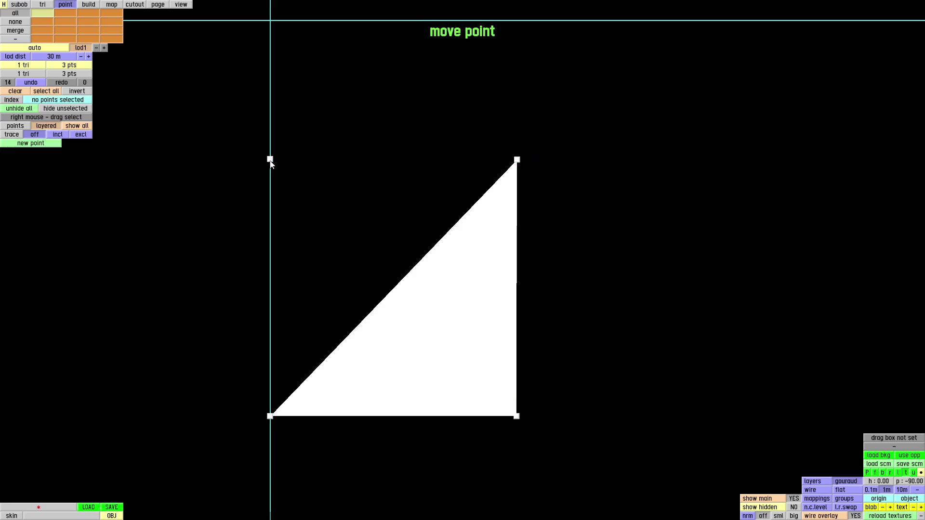
click(89, 4)
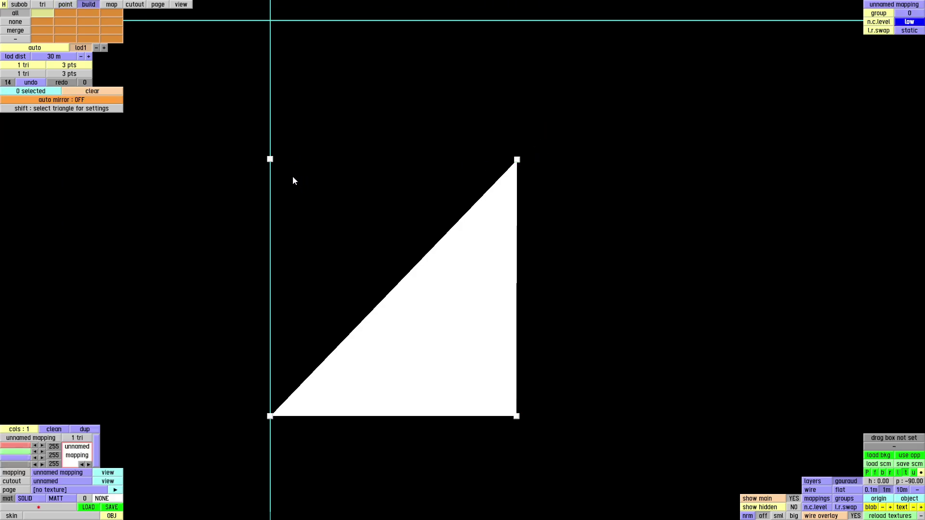
Step: Try building a triangle counter-clockwise from the front centre-line, rear centre-line and outer front points, undo it and clear the selection
click(270, 161)
click(272, 416)
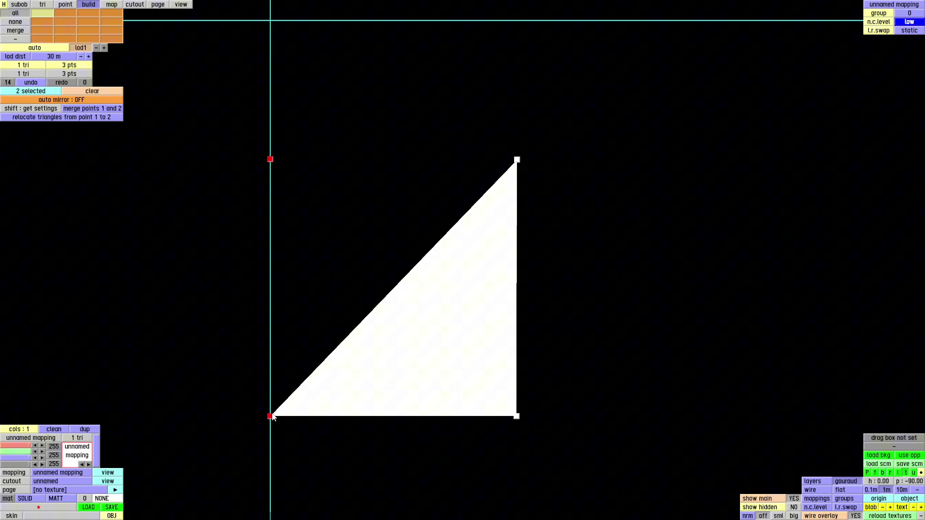
click(516, 161)
right_drag(373, 277, 437, 254)
key(ctrl+z)
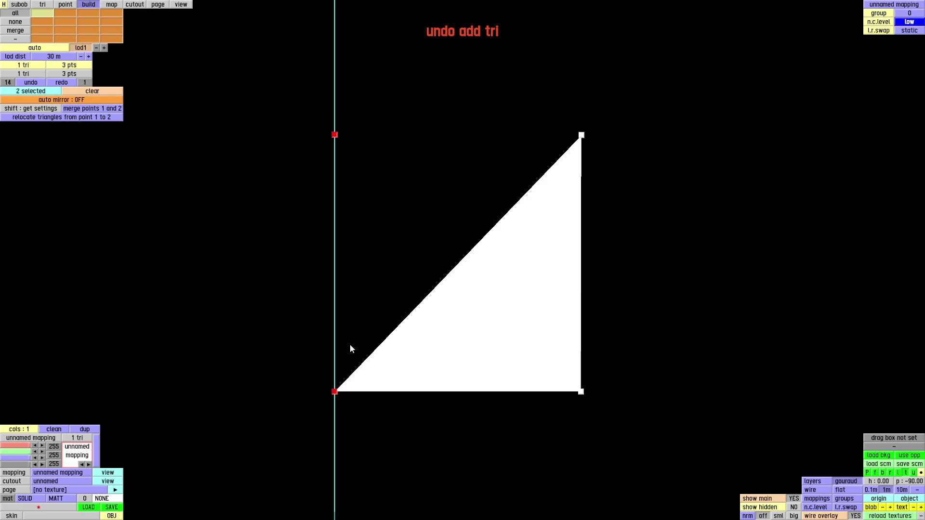
click(335, 392)
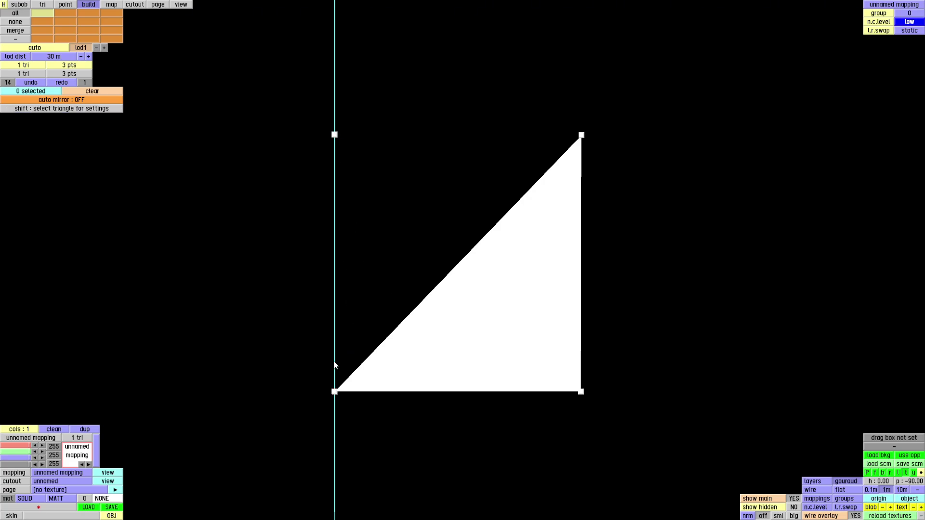
Step: Build the second triangle clockwise from the rear centre-line, front centre-line and outer front points, and inspect it in perspective view
click(334, 391)
click(335, 135)
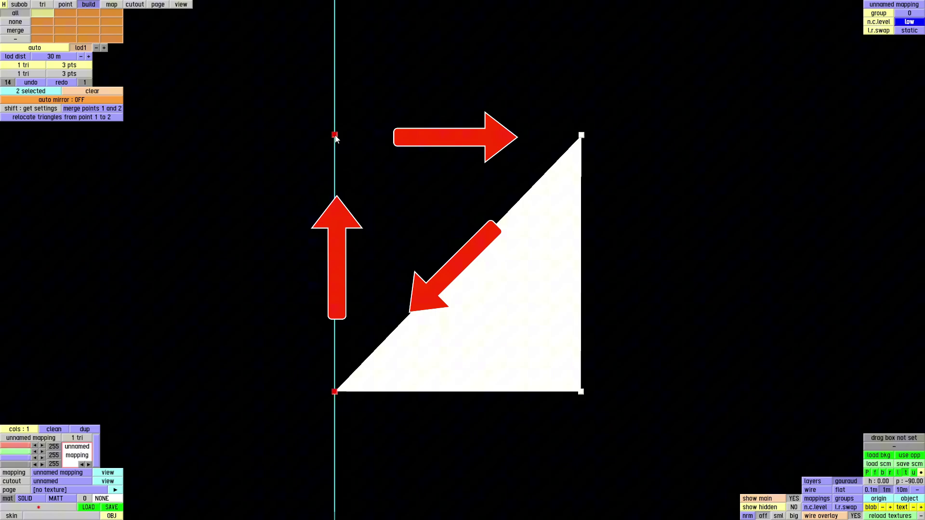
click(581, 135)
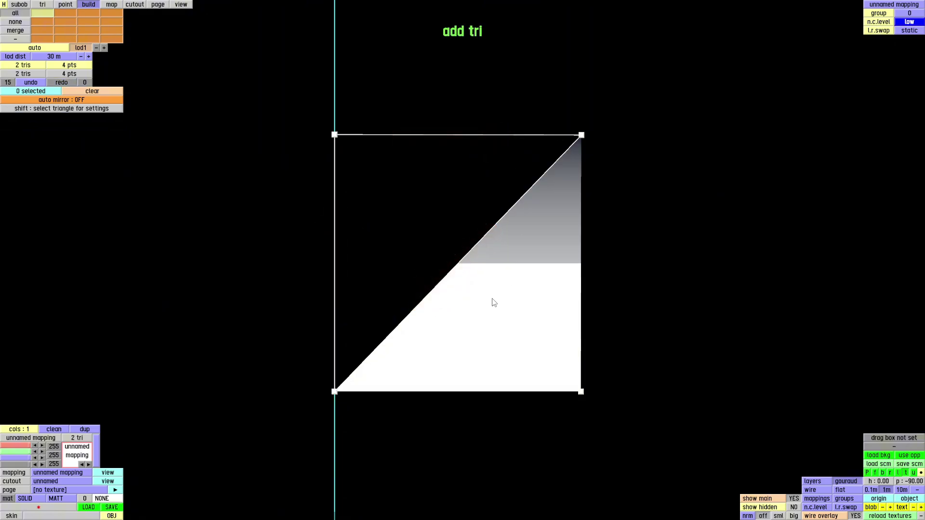
key(p)
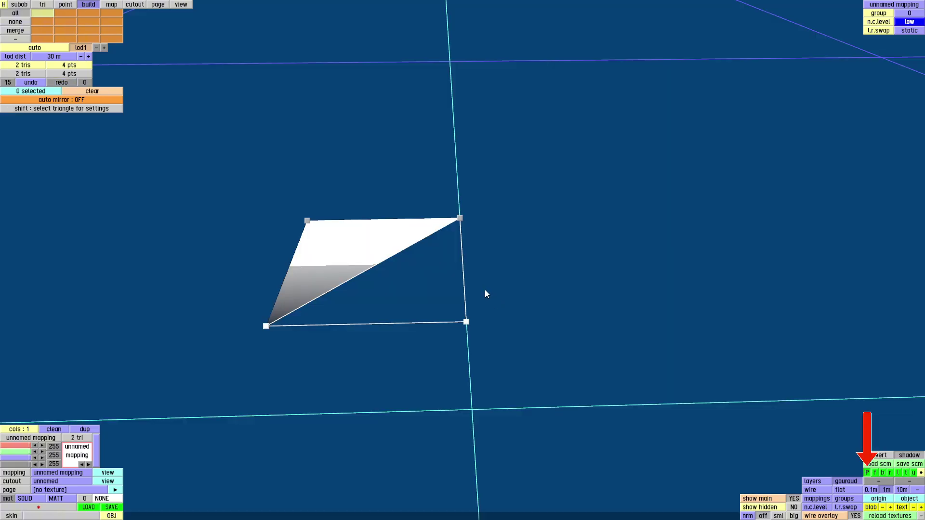
right_drag(370, 239, 362, 484)
right_drag(390, 401, 385, 256)
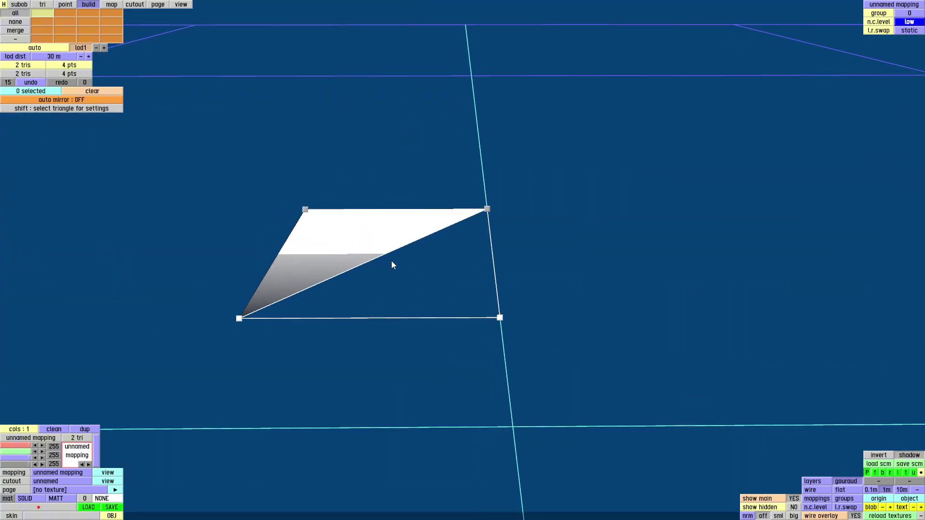
Step: In triangle mode, flip the selected back-facing triangle beside the centre line to face the same way as its neighbour
right_drag(393, 264, 152, 85)
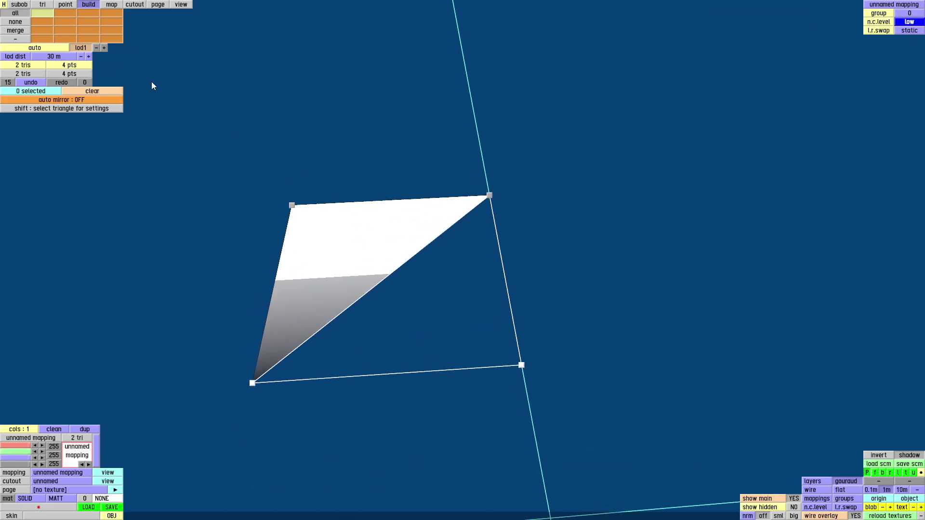
click(43, 5)
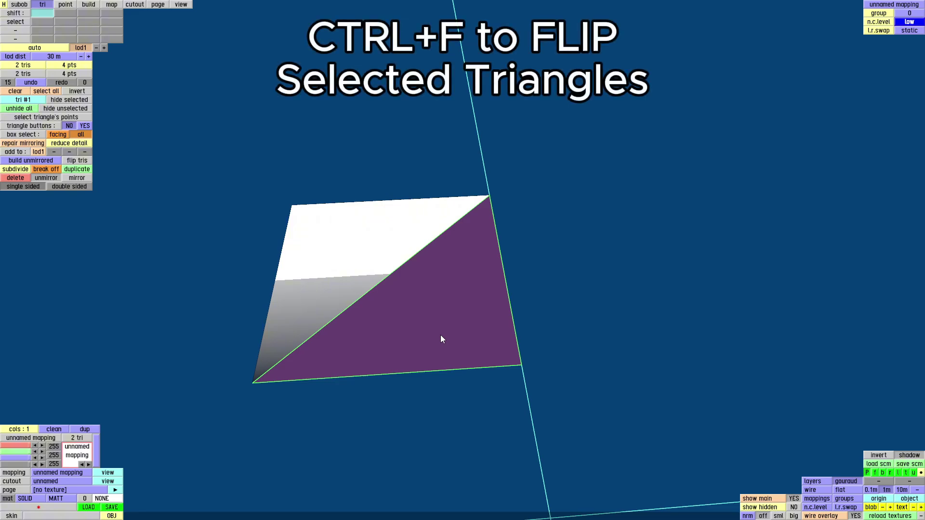
key(ctrl+f)
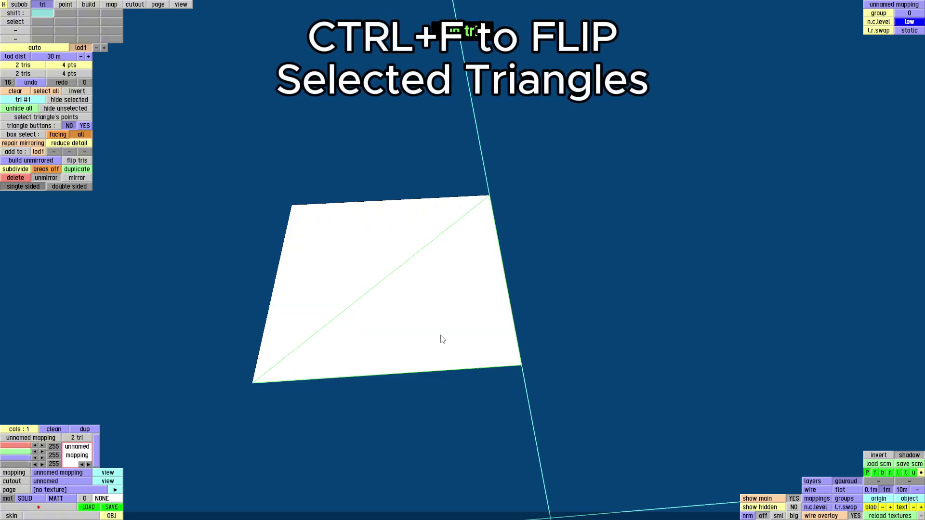
right_drag(422, 323, 436, 341)
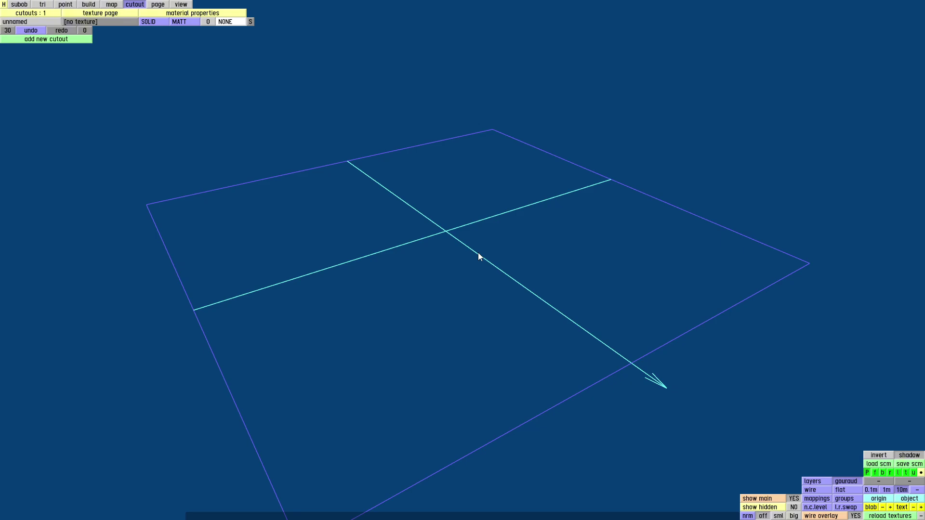
Step: Create a new point at the origin of the empty object and duplicate it
click(65, 3)
key(ctrl+n)
drag(532, 231, 426, 289)
scroll(425, 289, up, 3)
click(51, 222)
Step: Move the duplicated point sideways away from the origin and set its right value to 5 m
drag(343, 370, 558, 306)
click(27, 154)
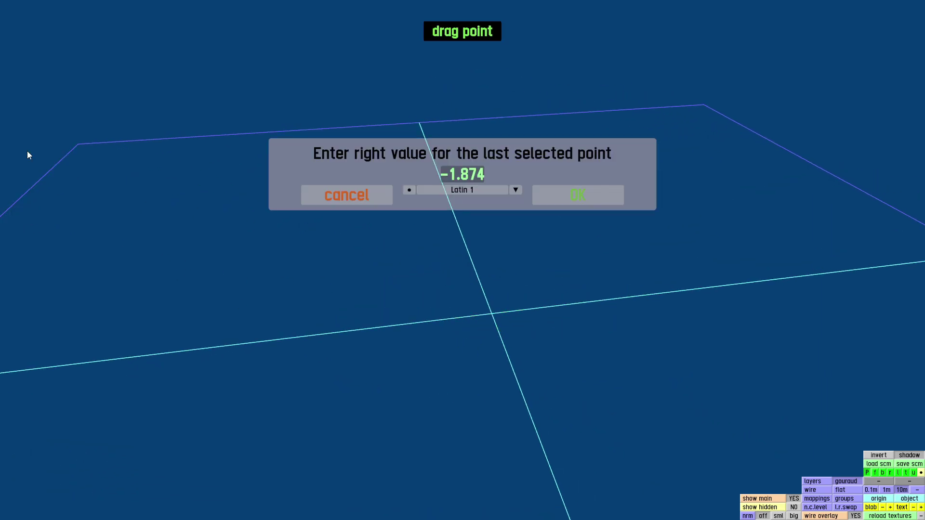
text(5)
key(Return)
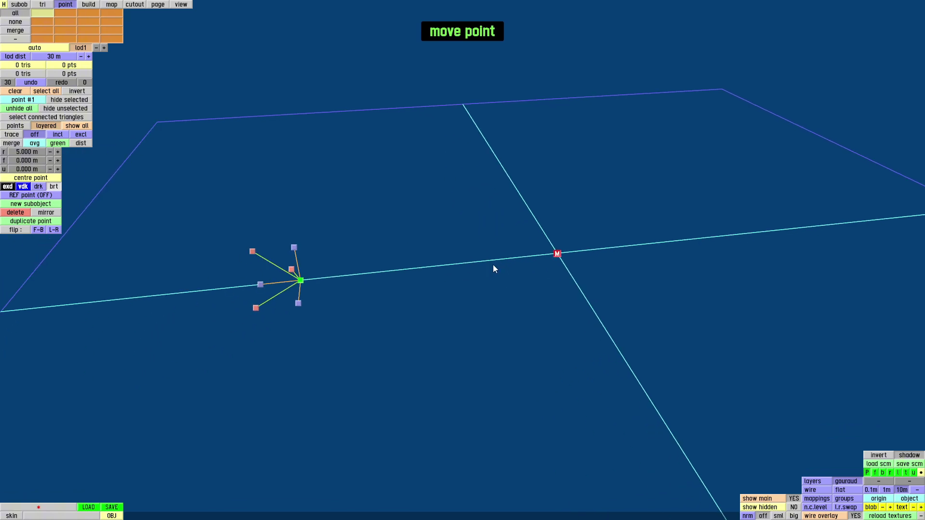
Step: Box-select both the origin point and the outer point, and duplicate them
drag(365, 283, 487, 298)
scroll(487, 297, down, 3)
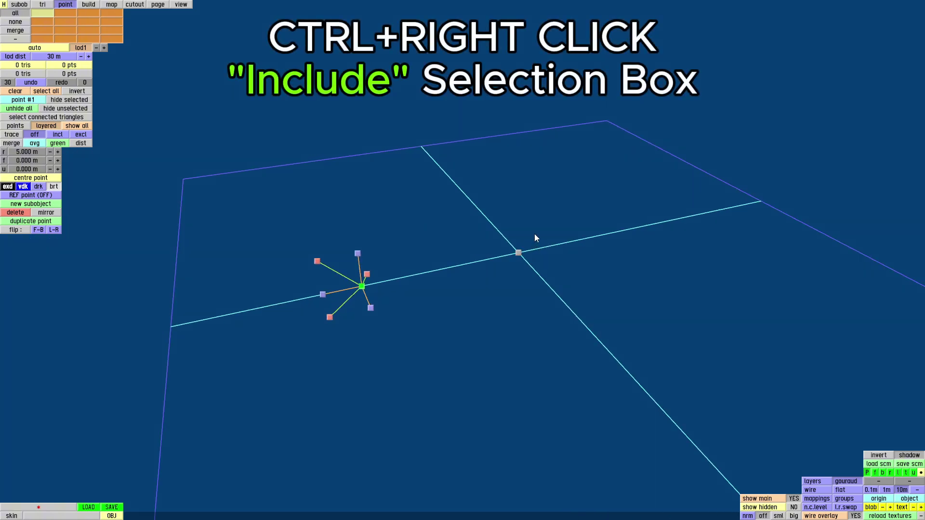
ctrl+right_drag(534, 233, 324, 331)
drag(463, 359, 336, 373)
scroll(337, 373, up, 2)
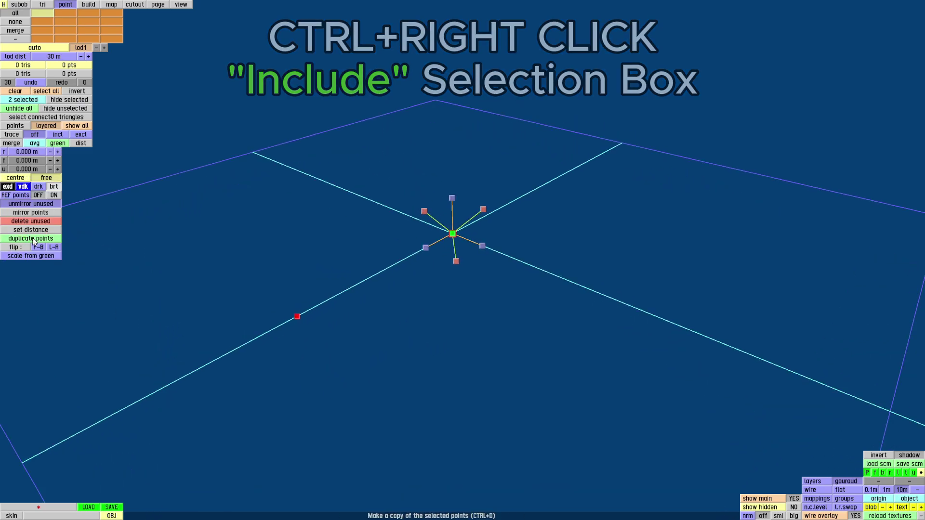
drag(507, 362, 418, 356)
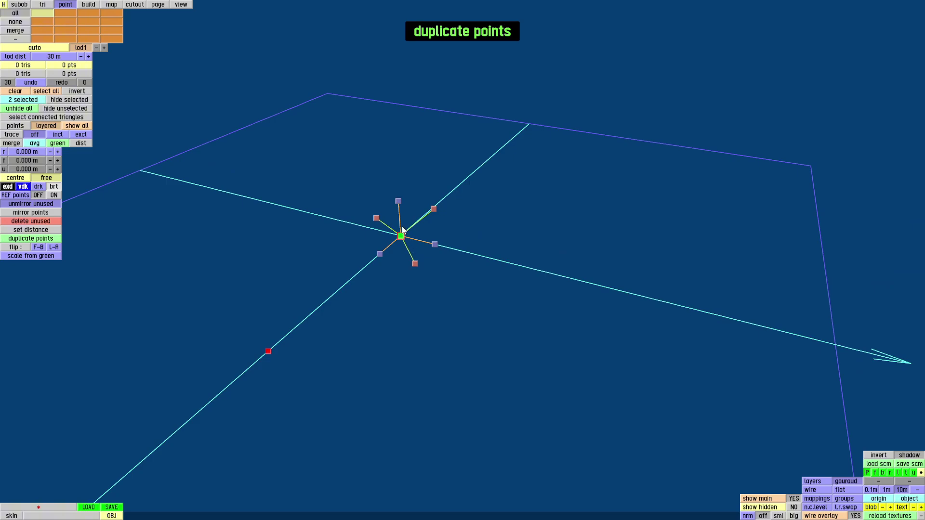
drag(513, 250, 423, 288)
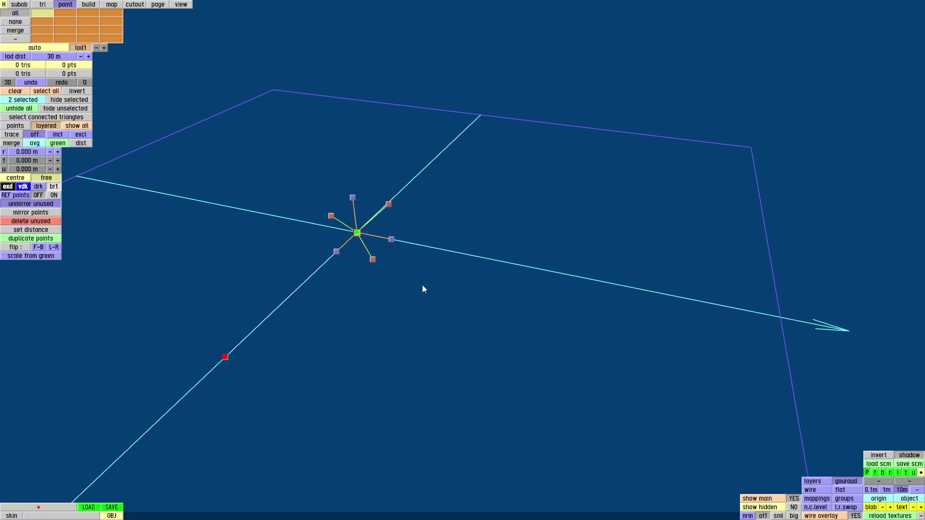
Step: Move the two duplicated points forward along the centre line and set their forward value to 5 m
mouse_move(390, 241)
mouse_down()
mouse_move(482, 263)
mouse_move(516, 284)
mouse_up()
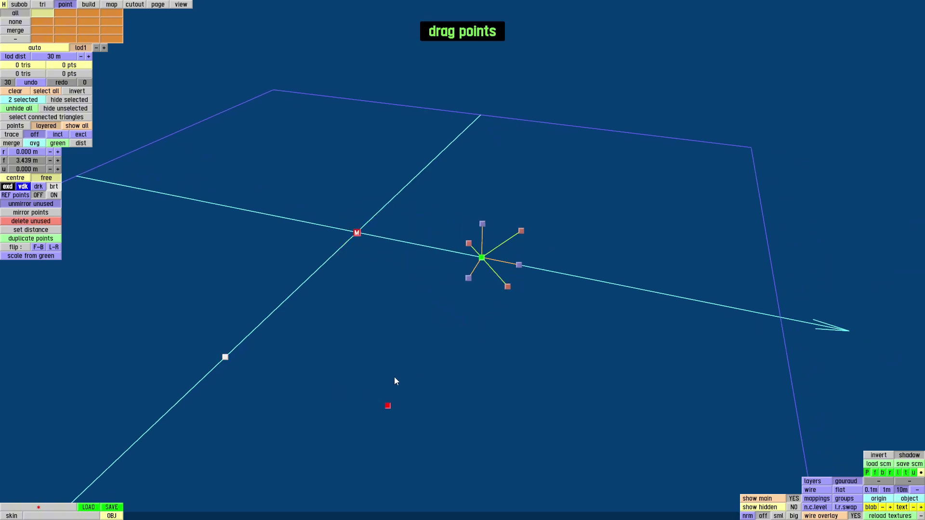
click(24, 163)
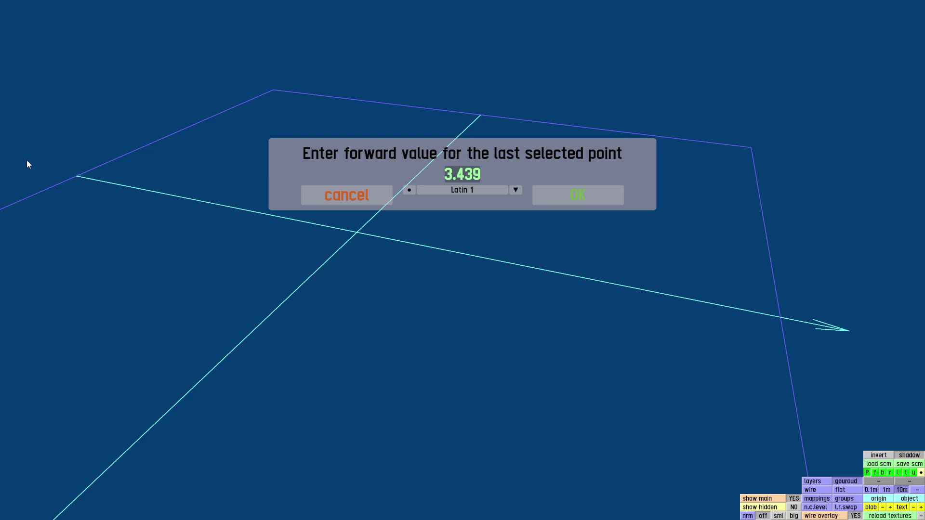
text(5)
key(Return)
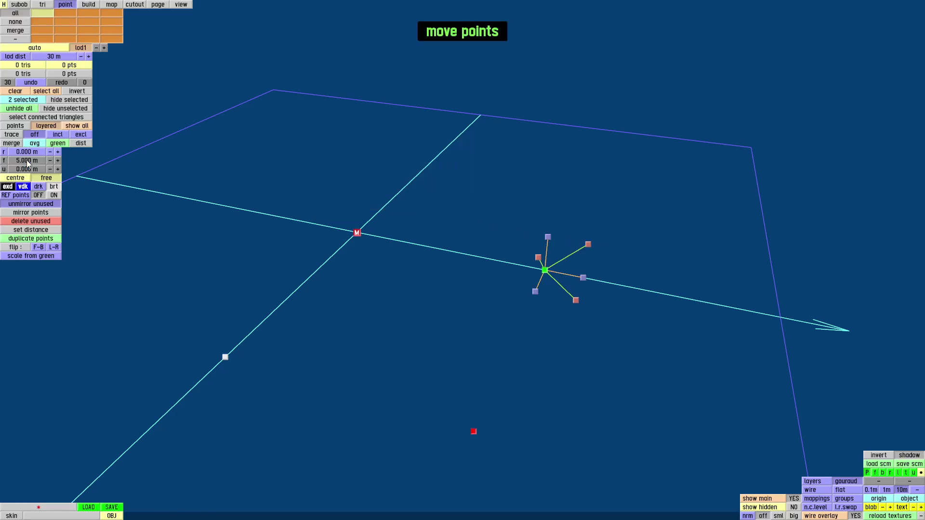
Step: Select the square's four points in perimeter order, from the origin via the two outer points to the front centre-line point
mouse_move(441, 273)
mouse_down()
mouse_move(405, 320)
mouse_move(472, 361)
mouse_move(428, 334)
mouse_move(397, 294)
mouse_move(380, 219)
mouse_up()
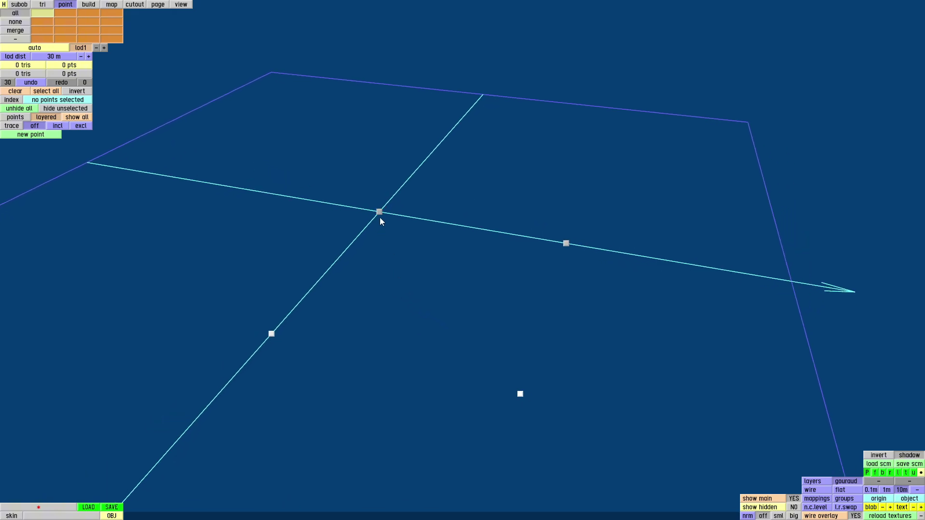
click(380, 212)
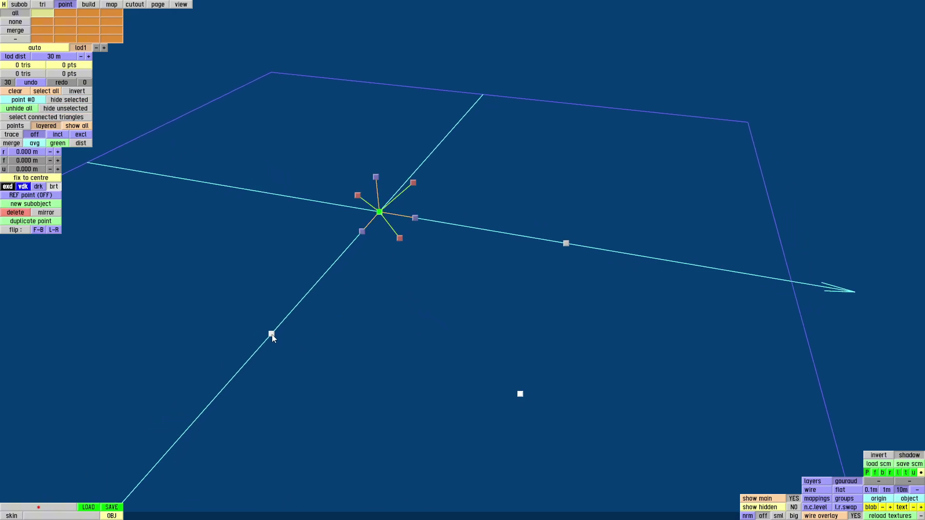
shift+click(272, 335)
shift+click(520, 395)
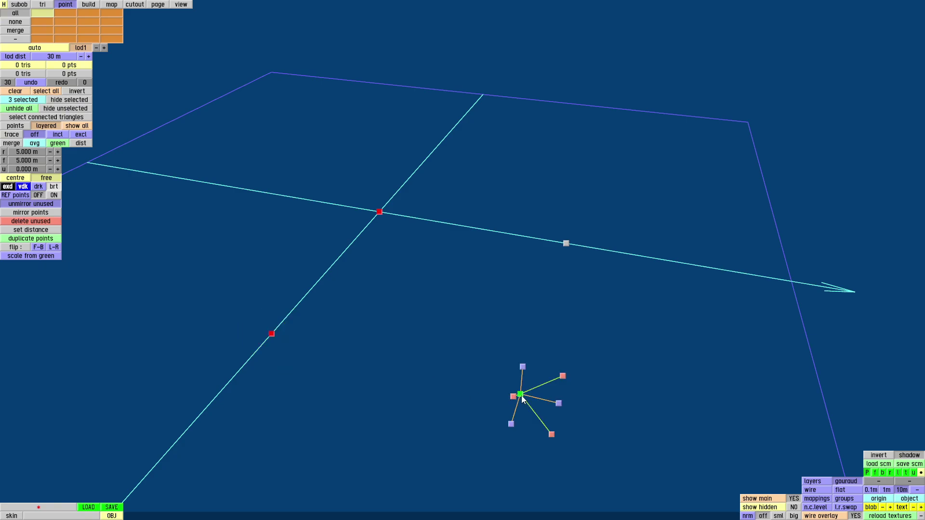
shift+click(566, 243)
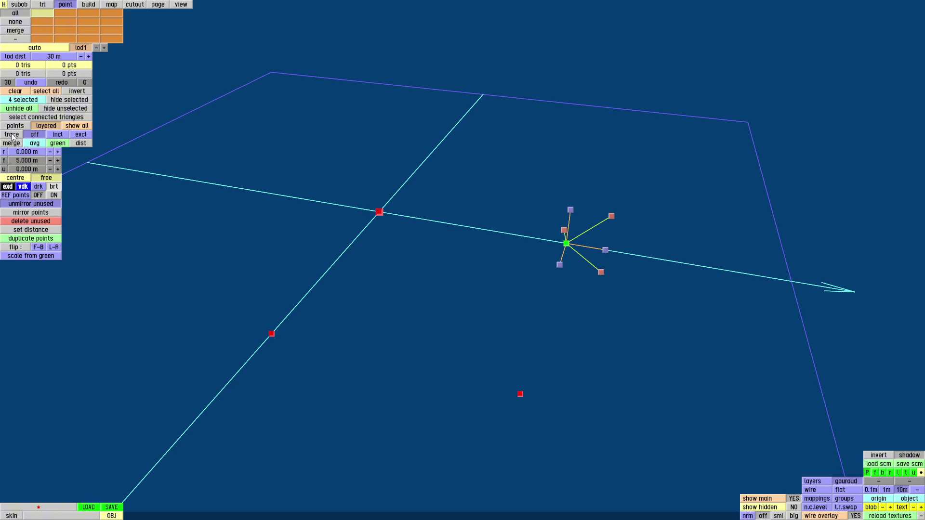
Step: Trace the four selected points including the last one, compare with the trace excluding it, and restore the inclusive trace
click(58, 137)
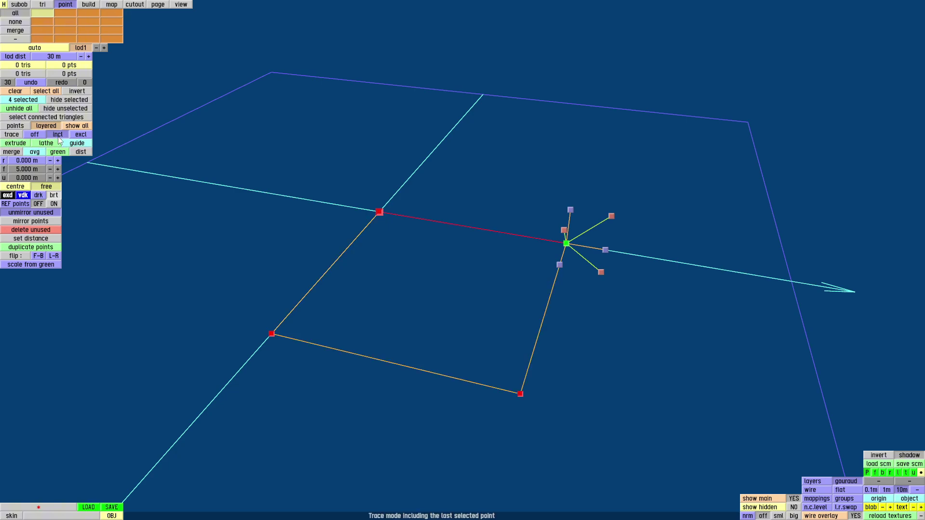
click(87, 136)
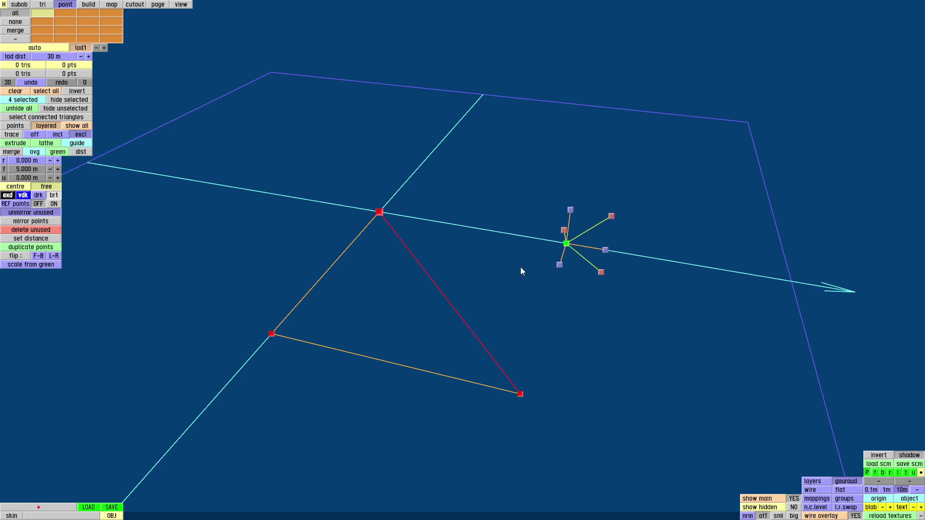
click(63, 134)
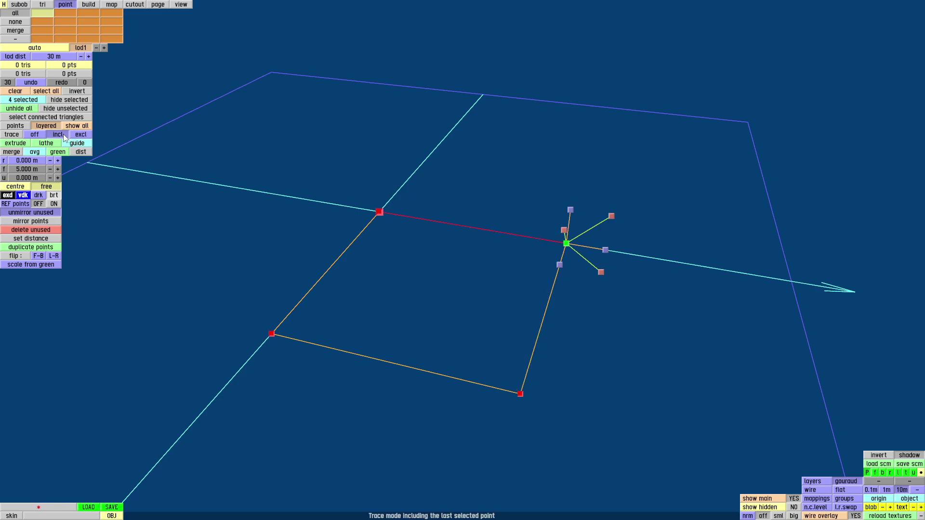
mouse_move(554, 328)
middle_down()
mouse_move(461, 216)
mouse_move(525, 171)
mouse_move(495, 235)
middle_up()
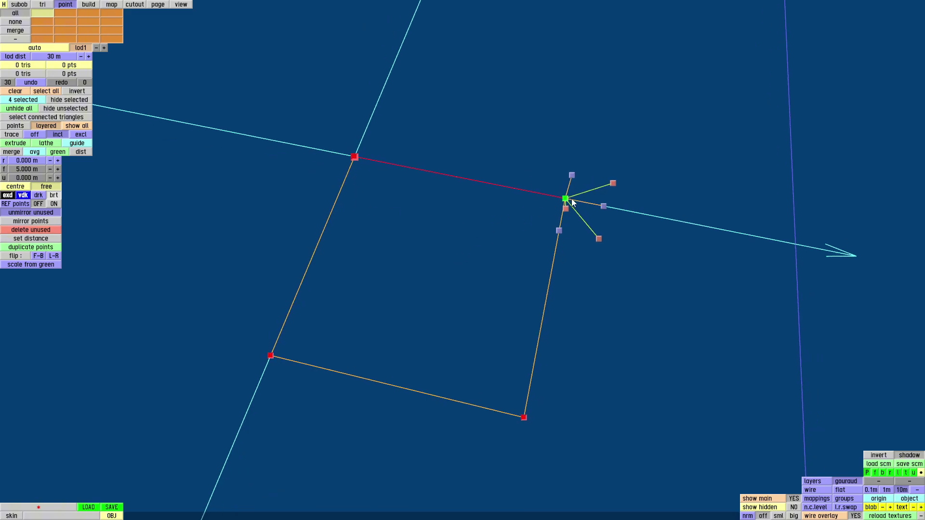
middle_drag(415, 240, 366, 280)
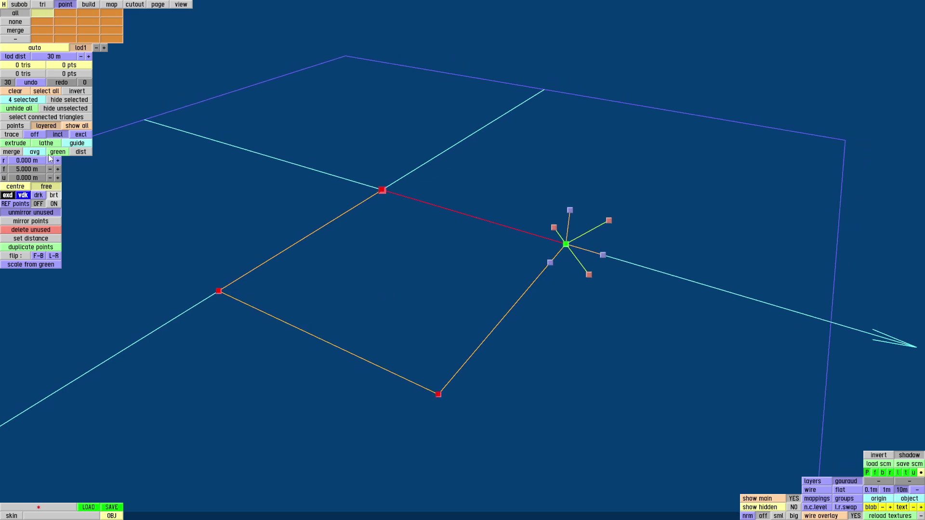
Step: Extrude the traced outline with the open (orange only) option and triangles added on the outside
click(16, 143)
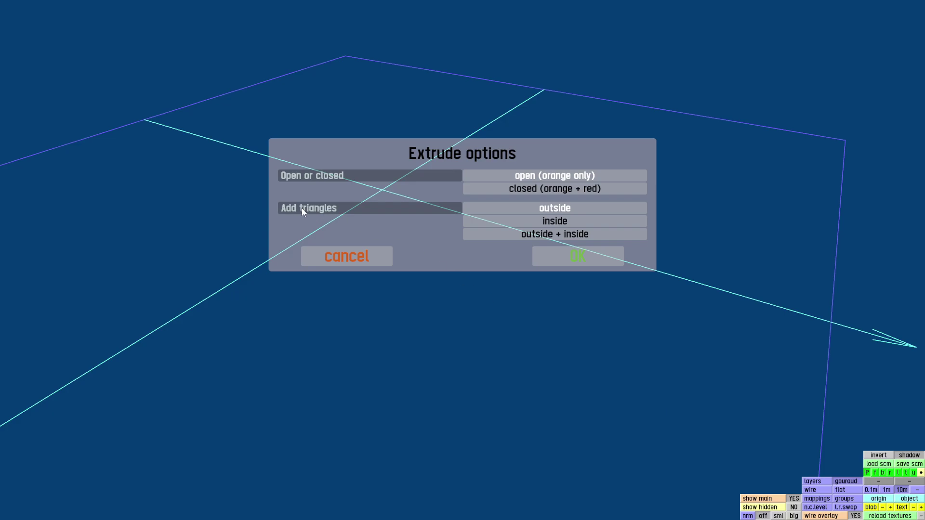
click(574, 256)
scroll(417, 324, up, 3)
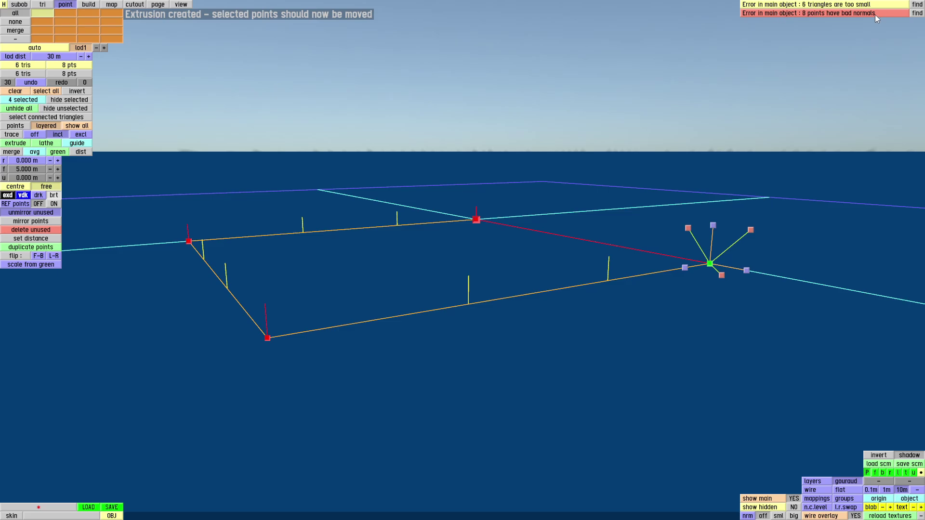
right_drag(405, 312, 479, 310)
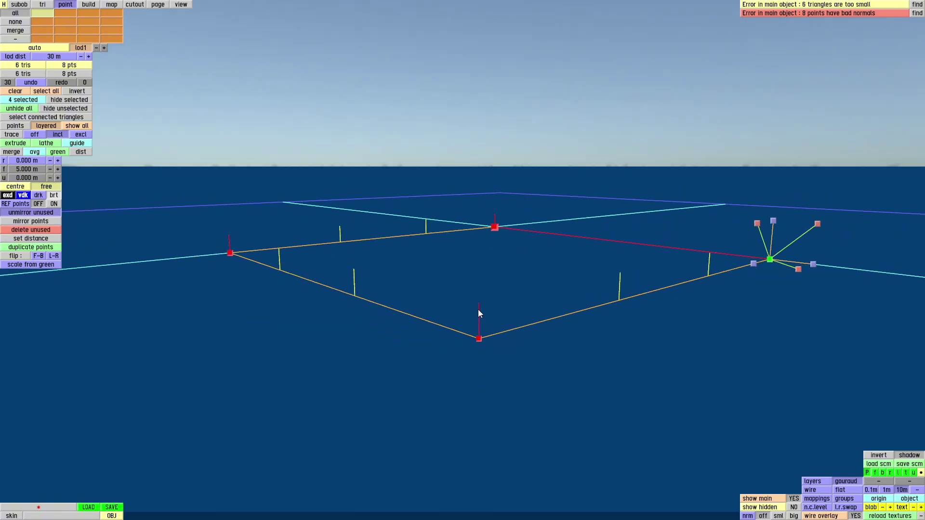
Step: Raise the extruded points to an up value of about 1.54 m and inspect the resulting walls from several sides
right_drag(489, 310, 677, 291)
drag(750, 244, 753, 105)
scroll(579, 299, down, 4)
right_drag(580, 300, 498, 360)
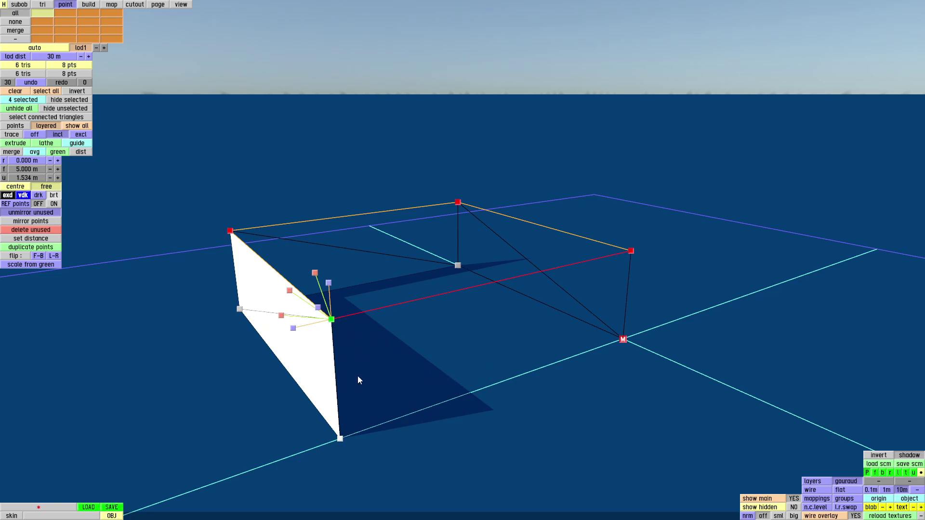
mouse_move(471, 334)
right_down()
mouse_move(652, 378)
mouse_move(609, 392)
mouse_move(362, 357)
mouse_move(367, 369)
mouse_move(485, 339)
right_up()
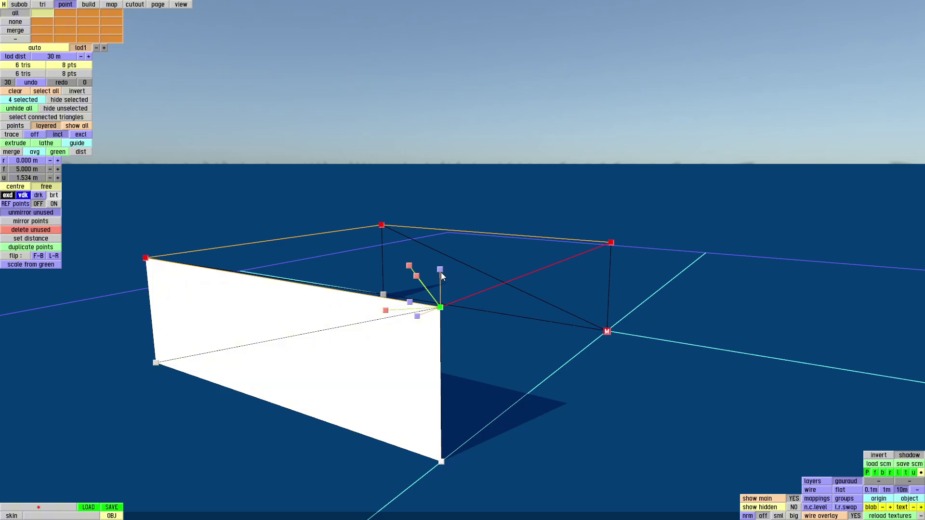
mouse_move(441, 273)
mouse_down()
mouse_move(444, 213)
mouse_move(427, 100)
mouse_move(436, 356)
mouse_move(440, 146)
mouse_move(441, 273)
mouse_up()
scroll(475, 352, down, 5)
right_drag(475, 353, 474, 332)
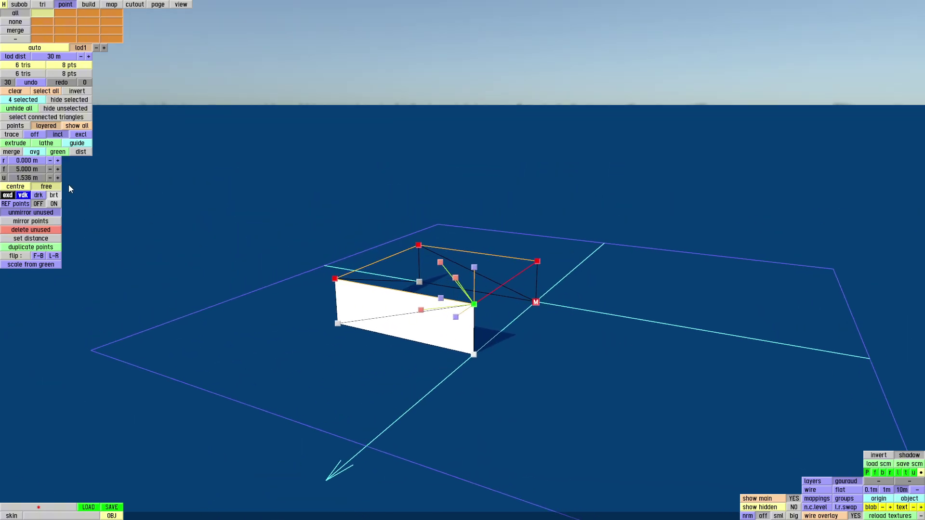
Step: Extrude the upper outline again, raise its points to about 3.5 m and shift them forward to about 6.35 m
click(16, 143)
click(574, 255)
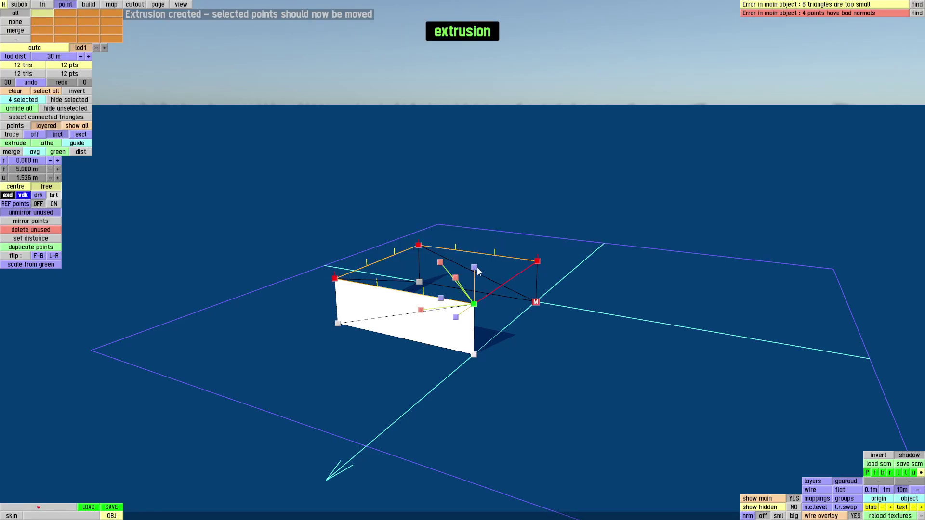
scroll(477, 268, down, 2)
right_drag(477, 267, 472, 230)
drag(471, 202, 471, 156)
right_drag(463, 174, 436, 198)
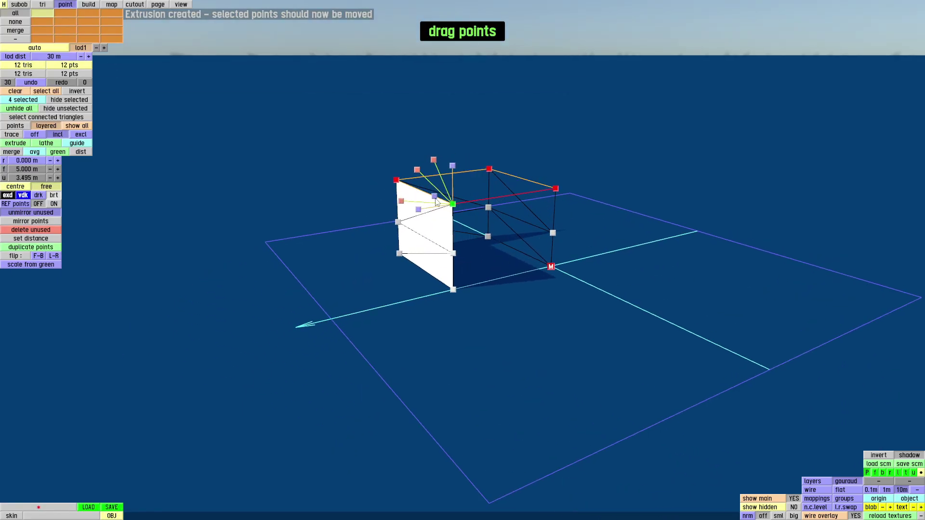
drag(421, 209, 388, 215)
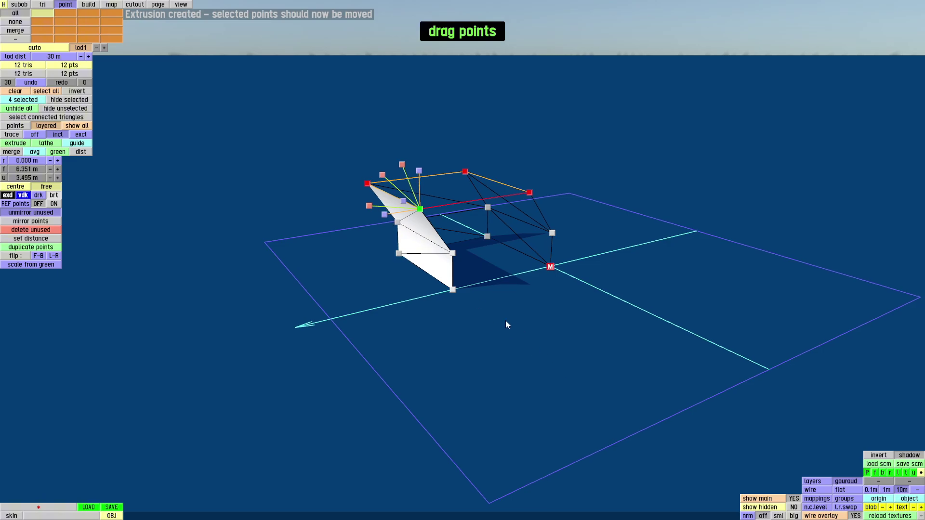
right_drag(505, 320, 455, 325)
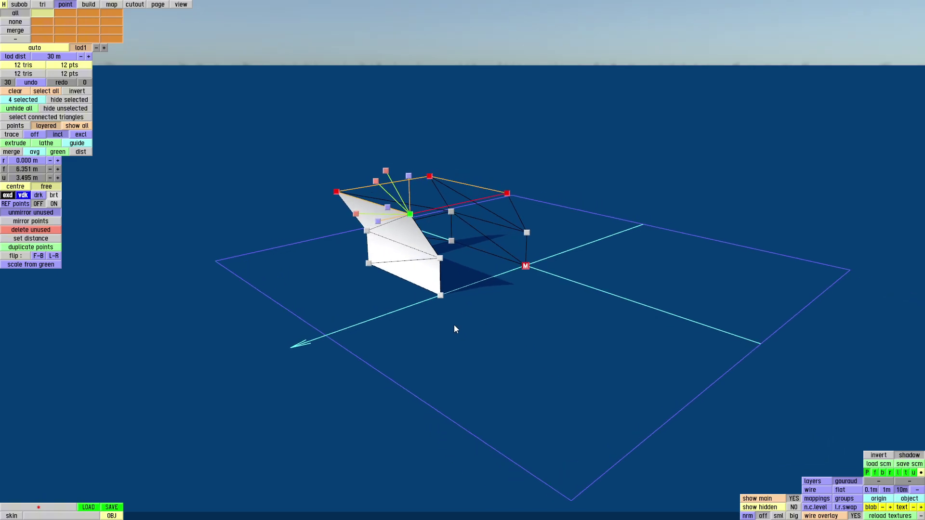
Step: Undo the point moves and both extrusions, back to the flat four-point outline
key(ctrl+z)
key(ctrl+z)
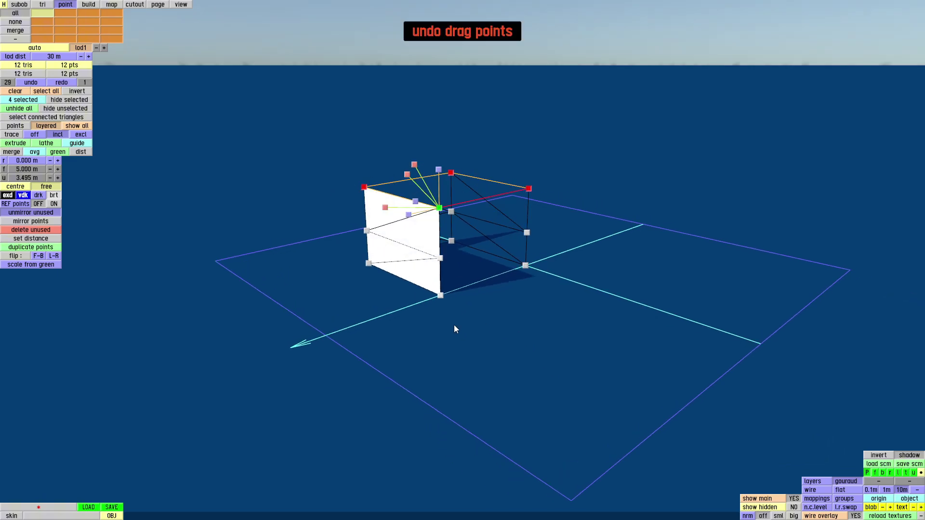
key(ctrl+z)
key(ctrl+z)
key(ctrl+z)
key(ctrl+z)
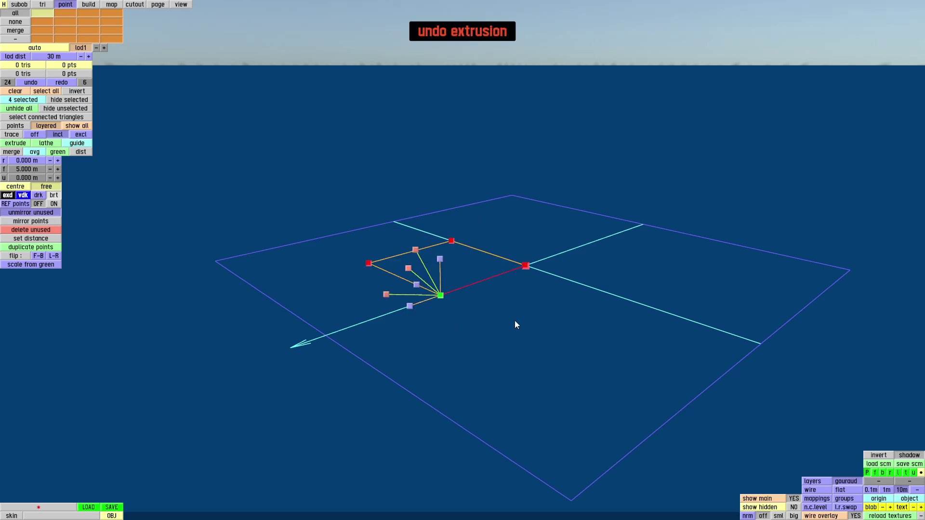
drag(515, 320, 282, 321)
scroll(282, 320, up, 1)
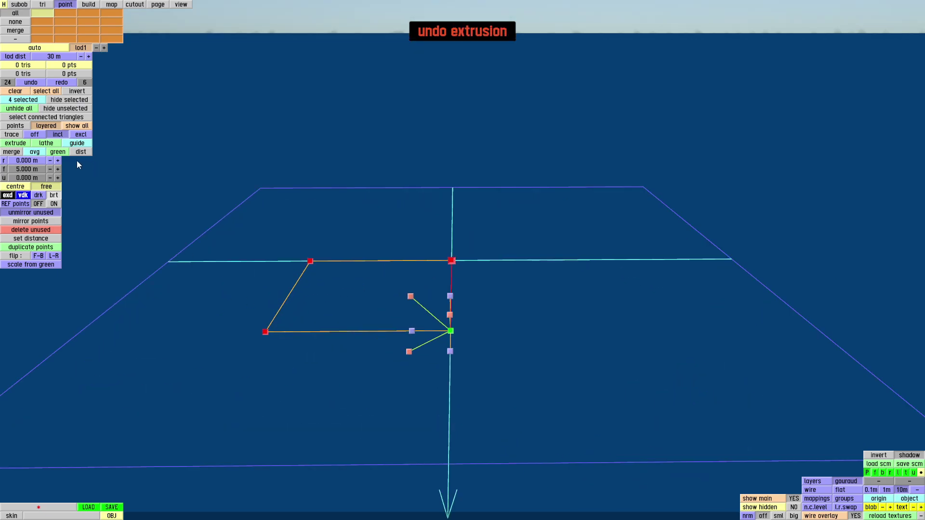
Step: Extrude the flat four-point outline with the closed (orange + red) option and triangles added on the outside
click(21, 146)
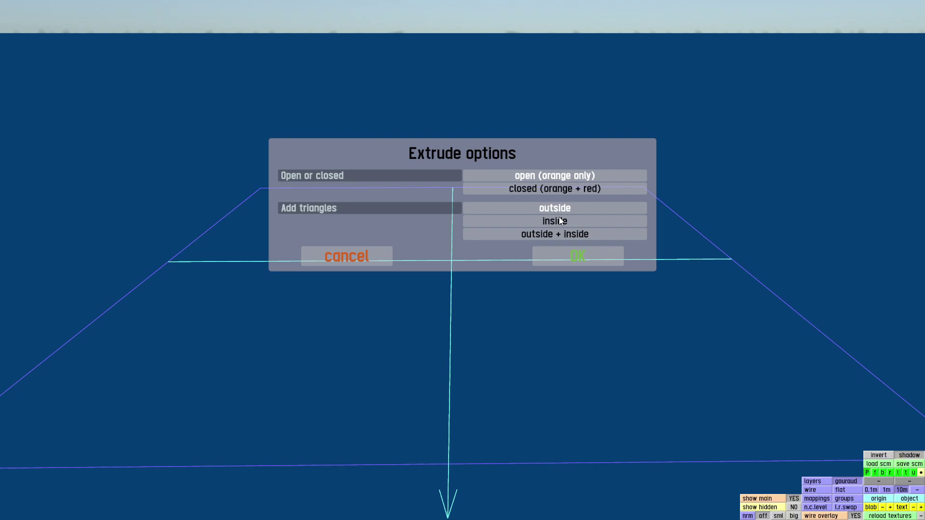
click(557, 189)
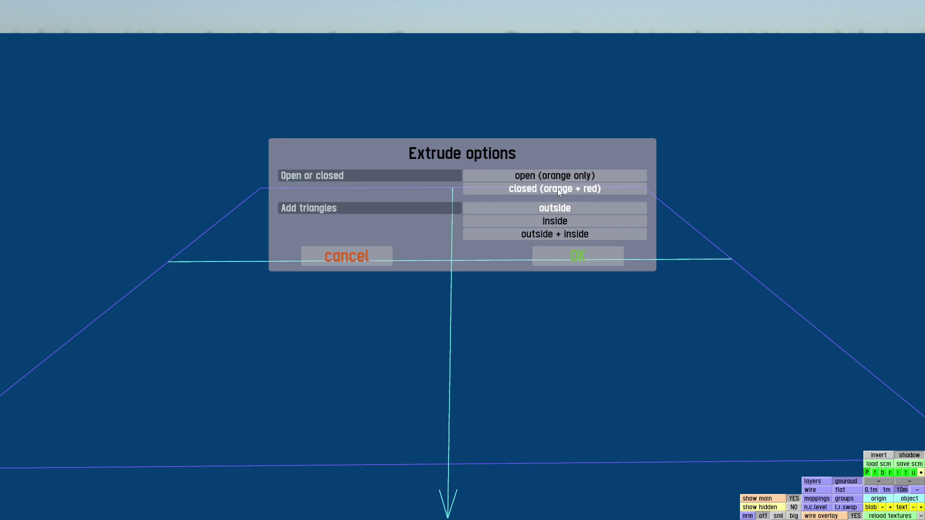
click(571, 256)
Step: Raise the extruded points to an up value of 5 m so the walls form a cube shape
drag(431, 343, 356, 338)
right_drag(355, 339, 552, 336)
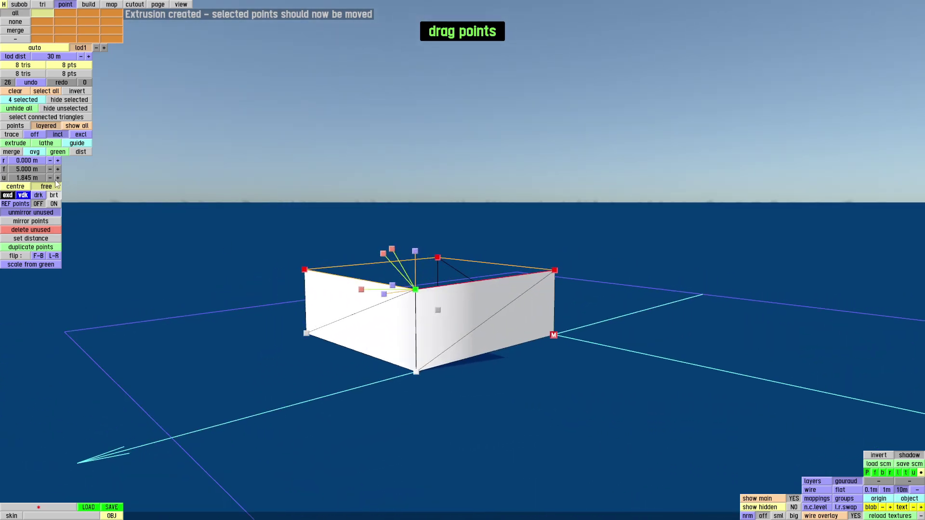
click(27, 177)
text(5)
key(Return)
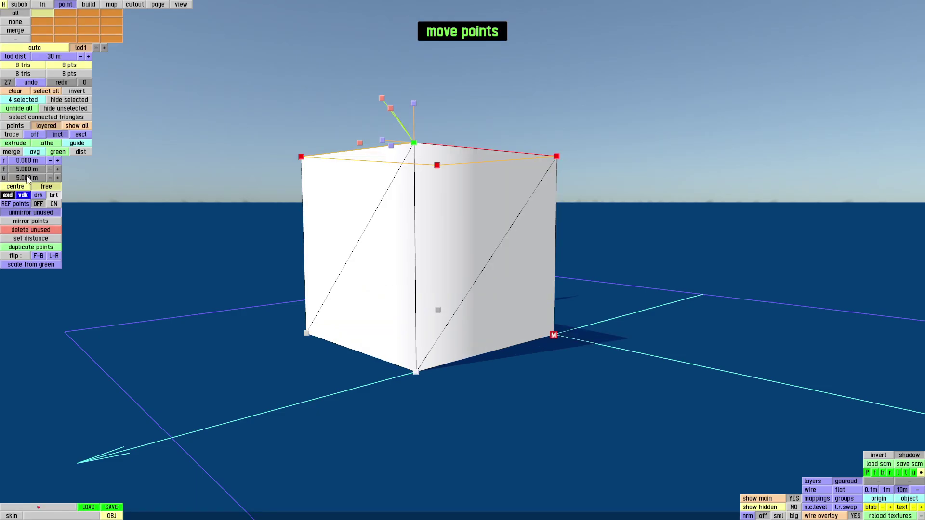
right_drag(405, 277, 206, 239)
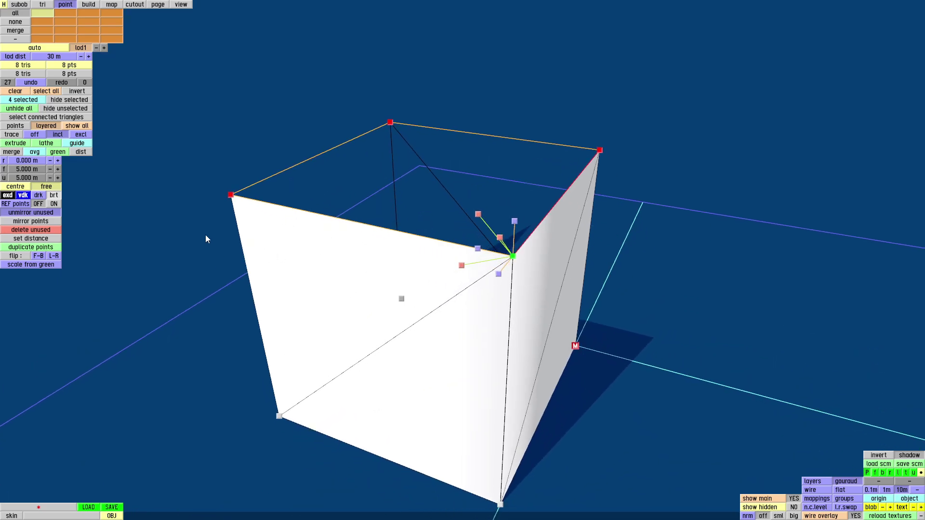
Step: Extrude the upper outline again, closed with outside triangles, leaving the new points in place
click(15, 144)
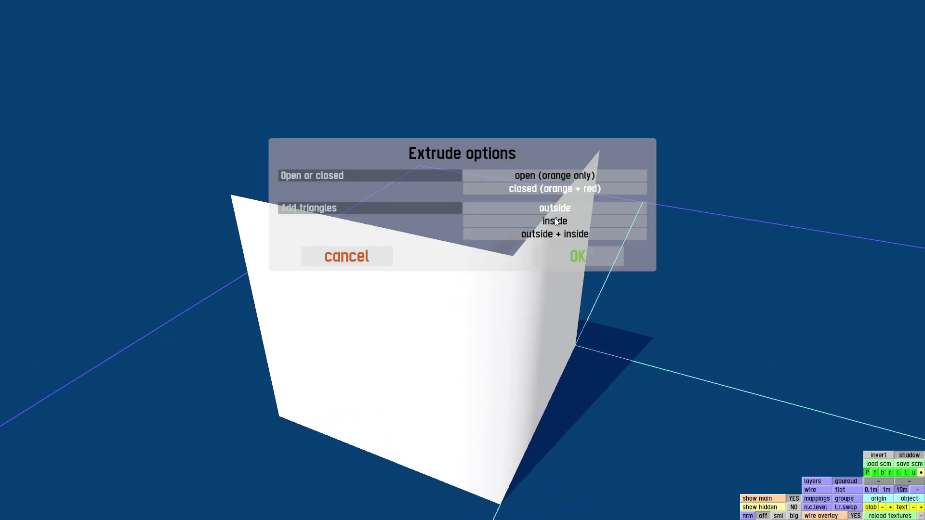
click(583, 258)
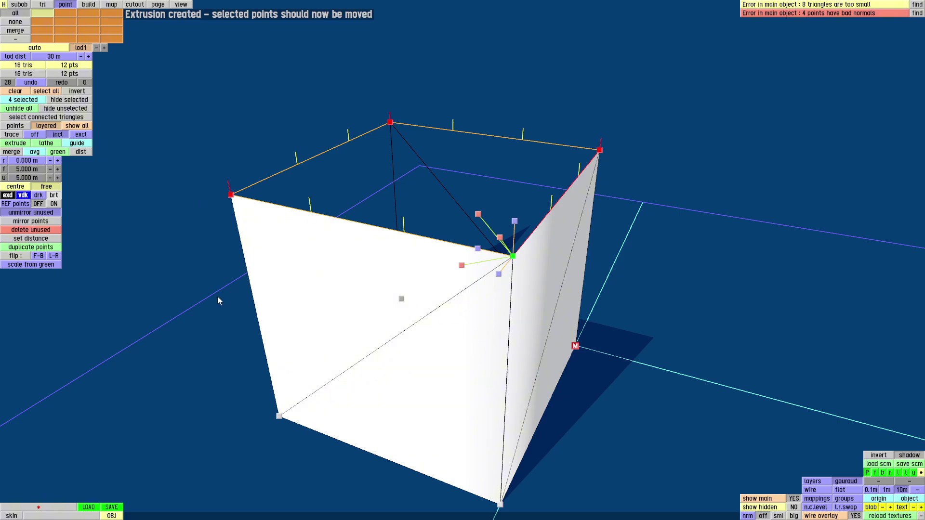
right_drag(312, 270, 190, 229)
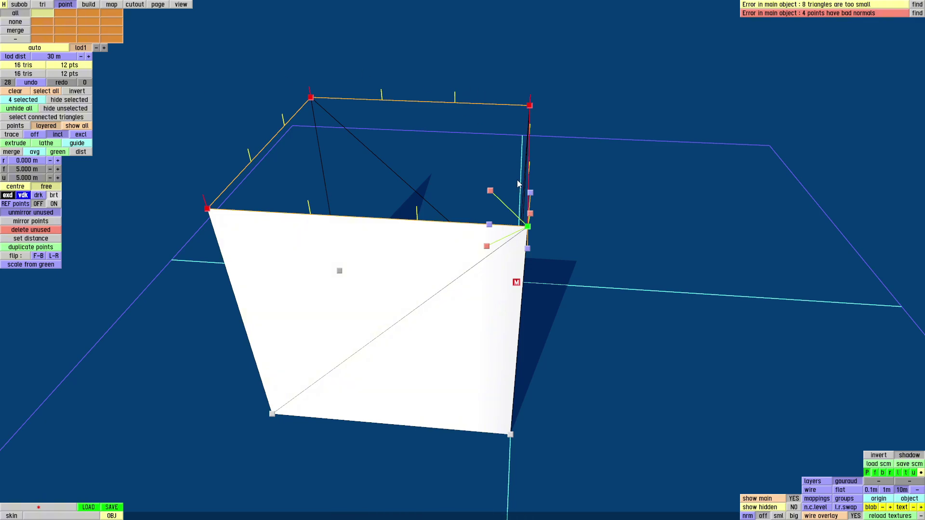
Step: Try closing the top by merging the four selected points to their average location
click(35, 152)
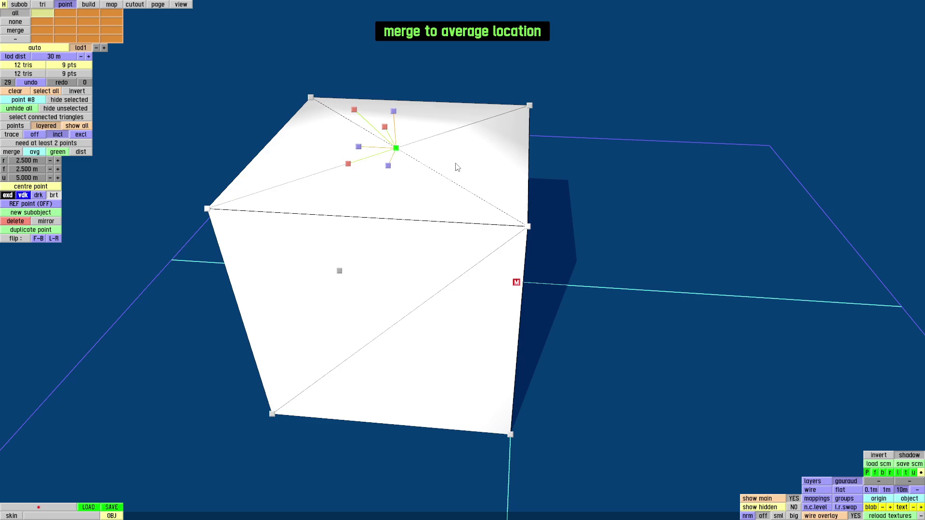
right_drag(457, 289, 492, 264)
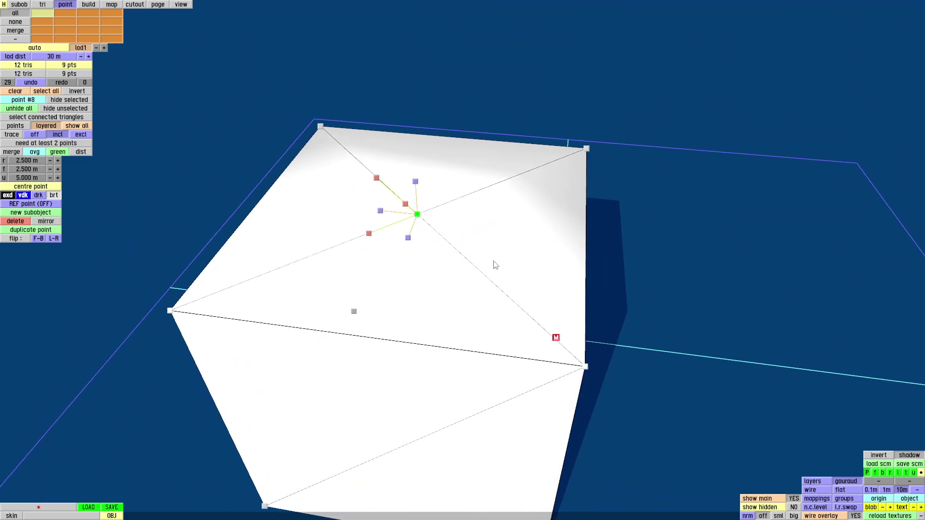
key(ctrl+z)
Step: Close the top by merging the four selected points to the last selected (green) point
click(59, 152)
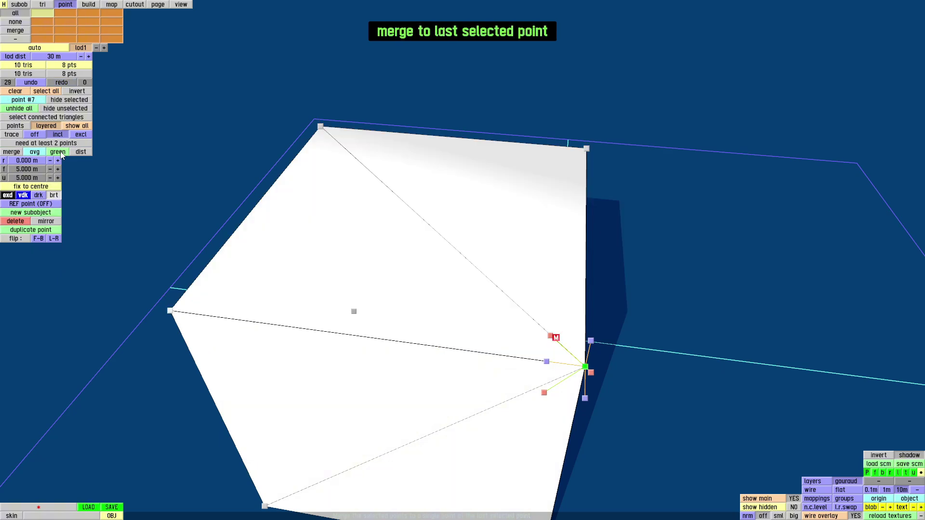
right_drag(457, 230, 493, 272)
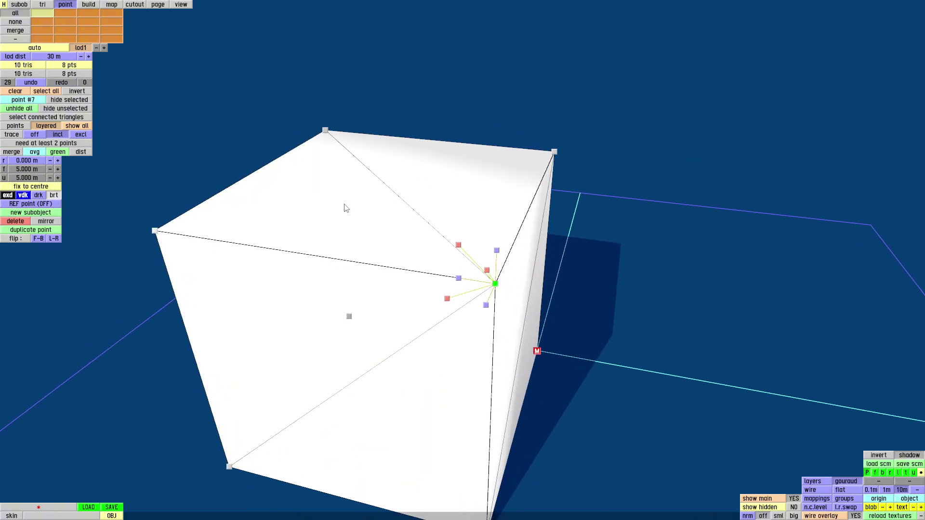
right_drag(343, 206, 407, 207)
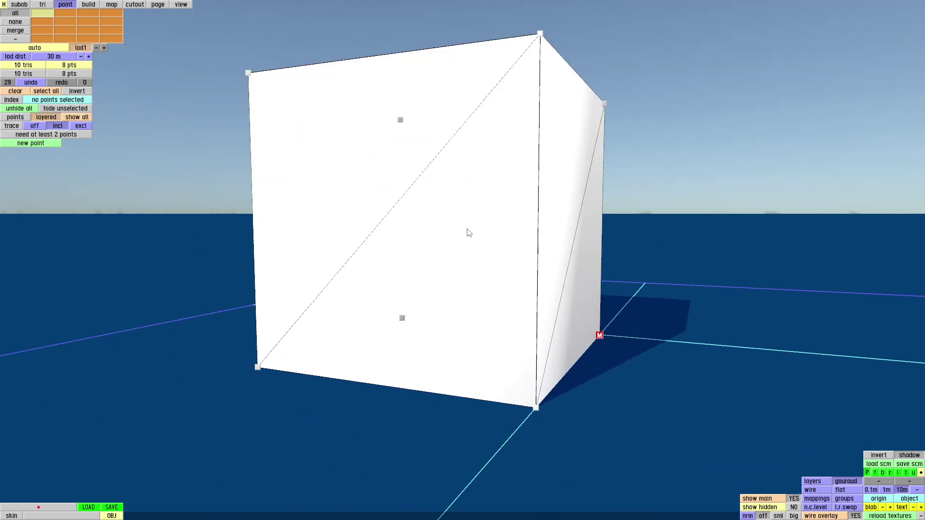
Step: Build two triangles between the four lower corner points to close the cube's open underside, and check it from several sides
drag(467, 228, 446, 417)
right_drag(446, 416, 452, 301)
scroll(451, 301, down, 2)
drag(450, 300, 419, 325)
click(90, 6)
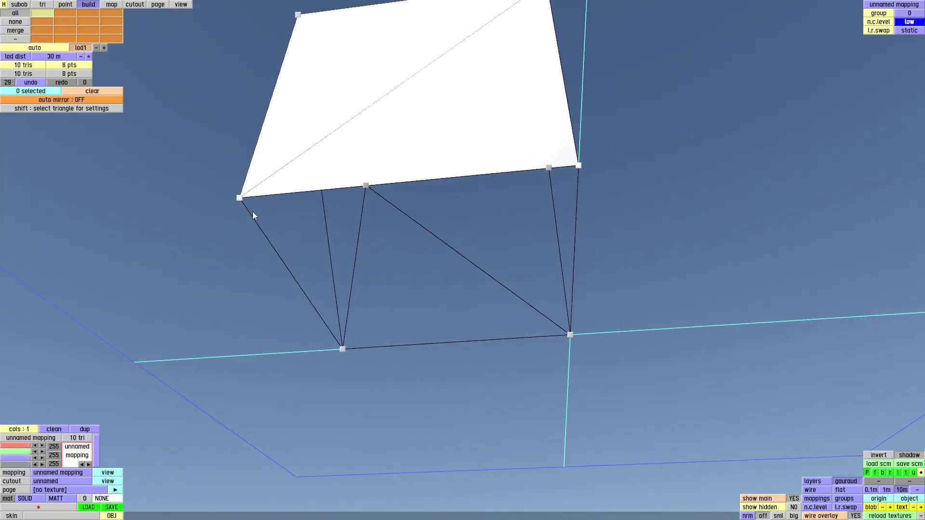
click(344, 349)
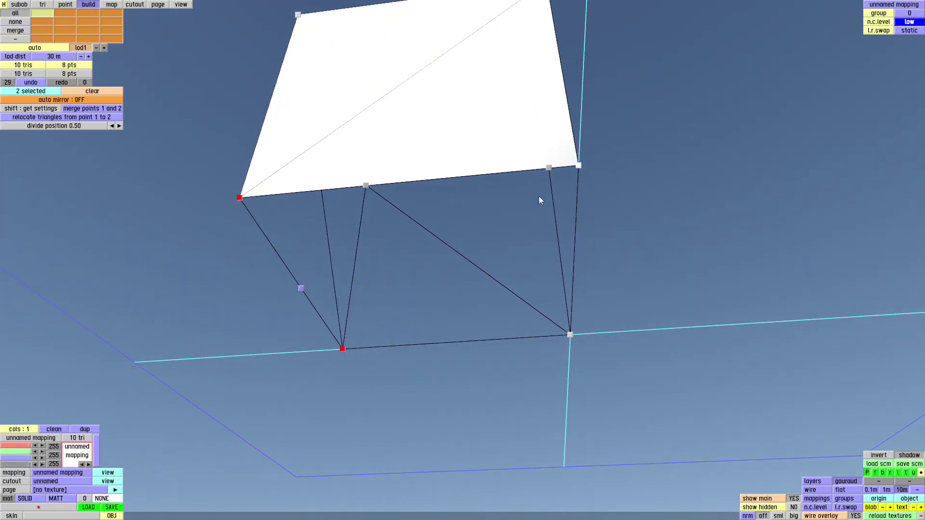
click(578, 166)
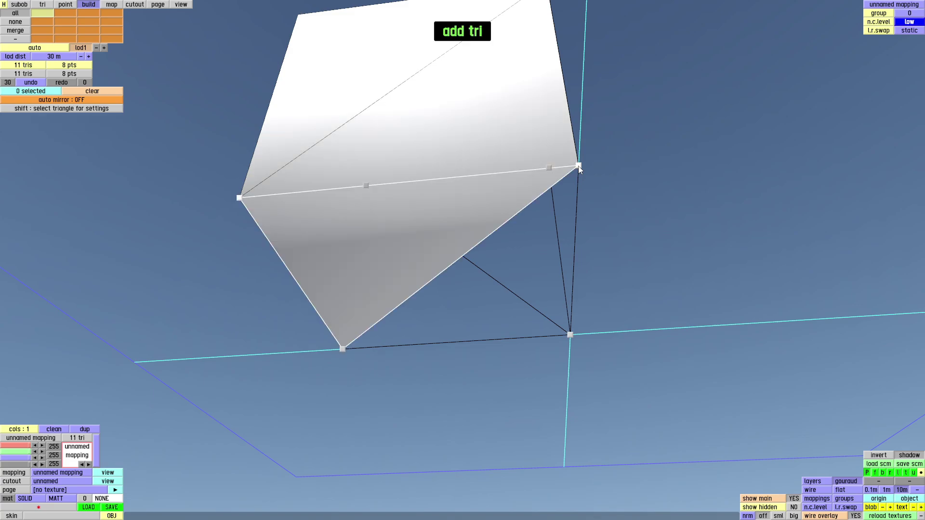
click(342, 349)
click(570, 335)
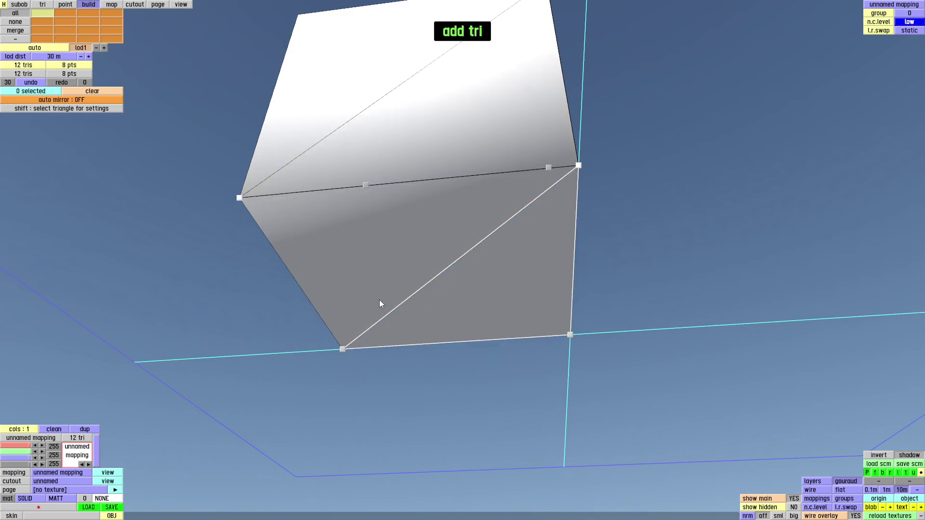
key(c)
right_drag(393, 336, 562, 237)
scroll(491, 251, down, 3)
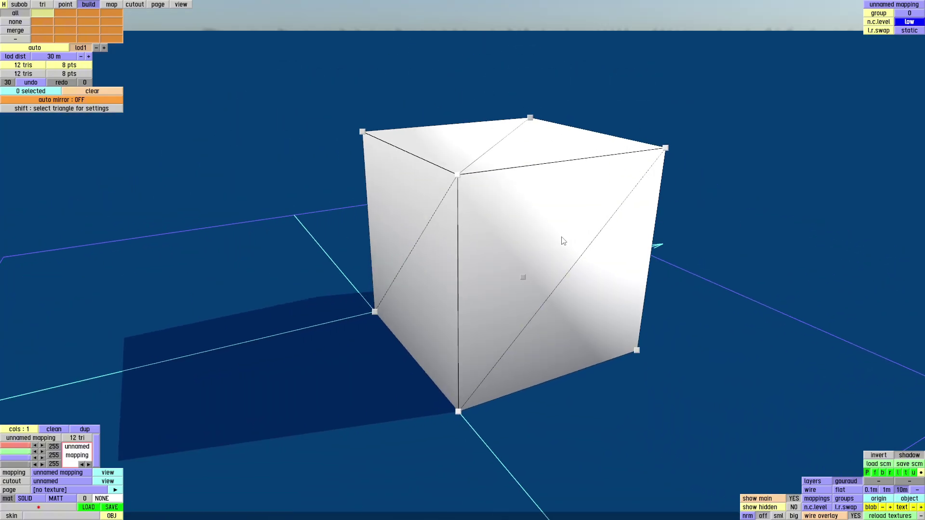
right_drag(506, 248, 628, 234)
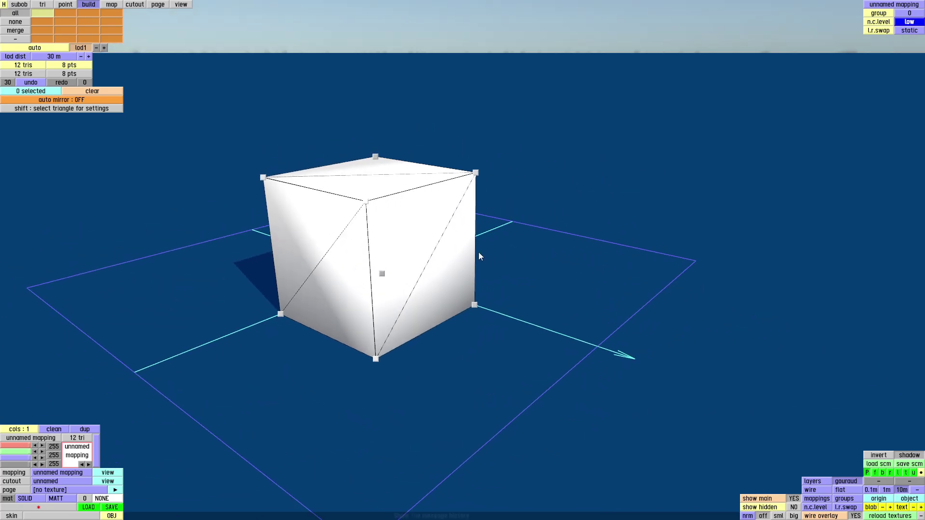
Step: Show the cube's colour-coded smoothing groups and switch to triangle editing
click(19, 5)
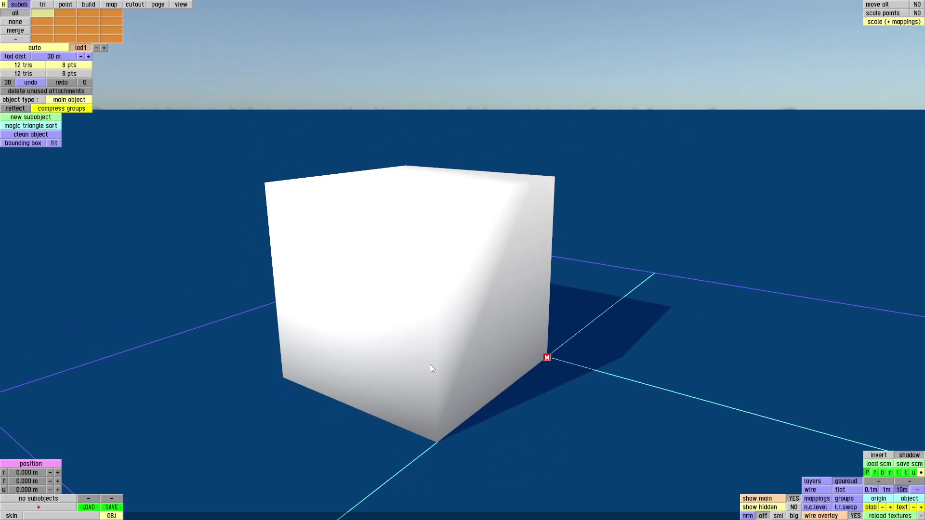
click(844, 498)
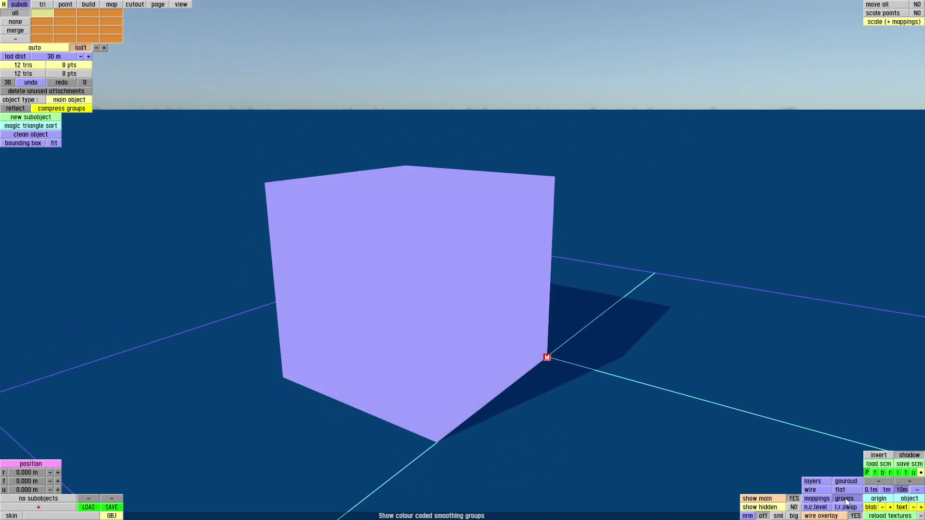
click(44, 5)
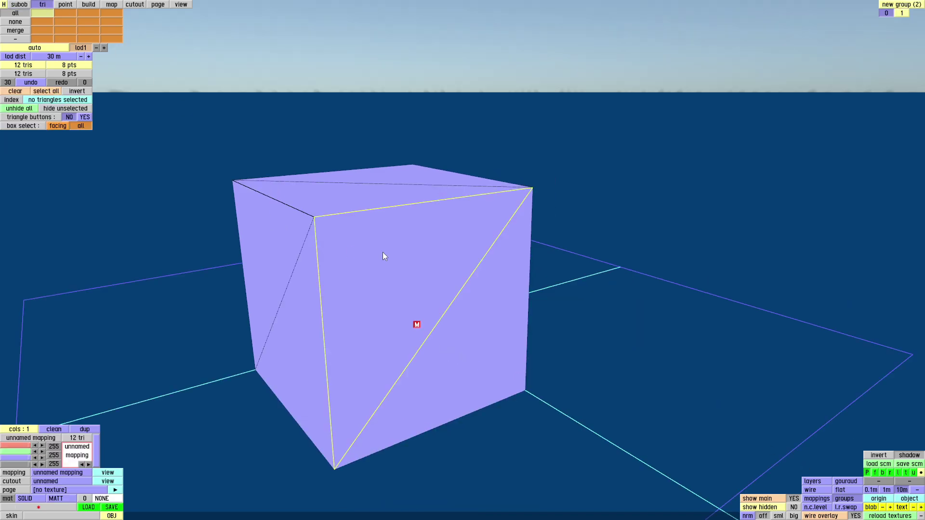
middle_drag(383, 252, 456, 261)
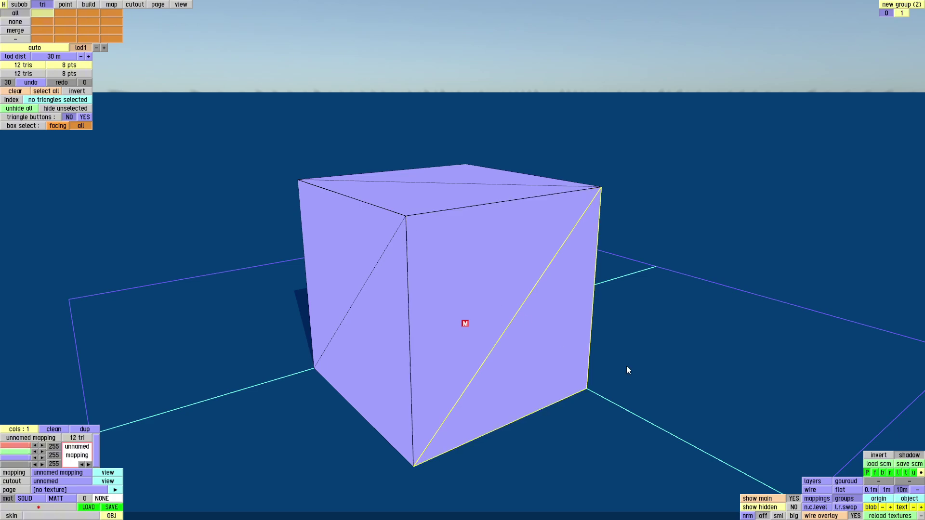
middle_drag(544, 355, 493, 378)
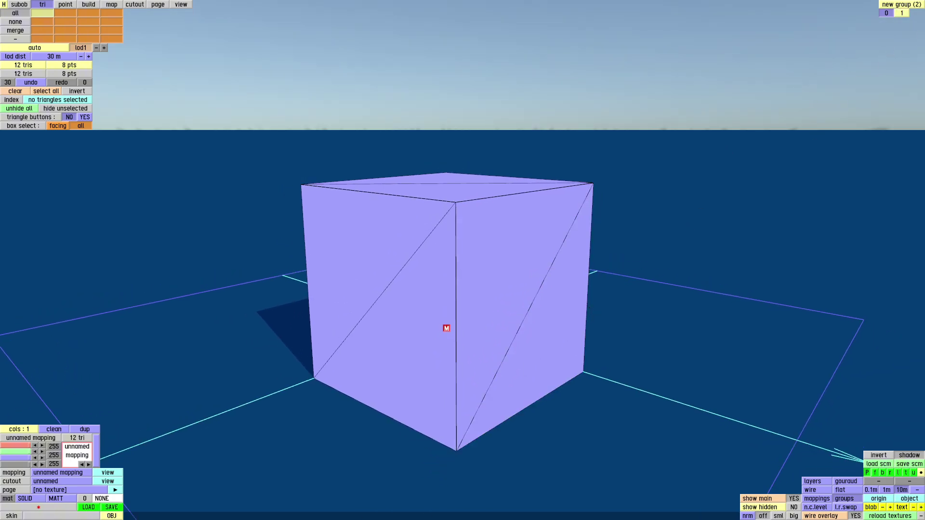
click(903, 14)
right_drag(518, 354, 448, 381)
click(886, 14)
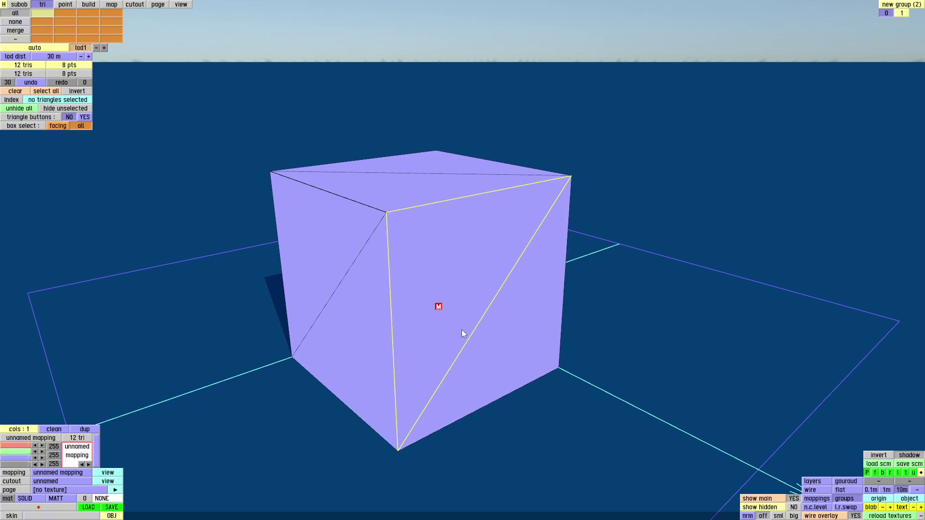
key(ctrl)
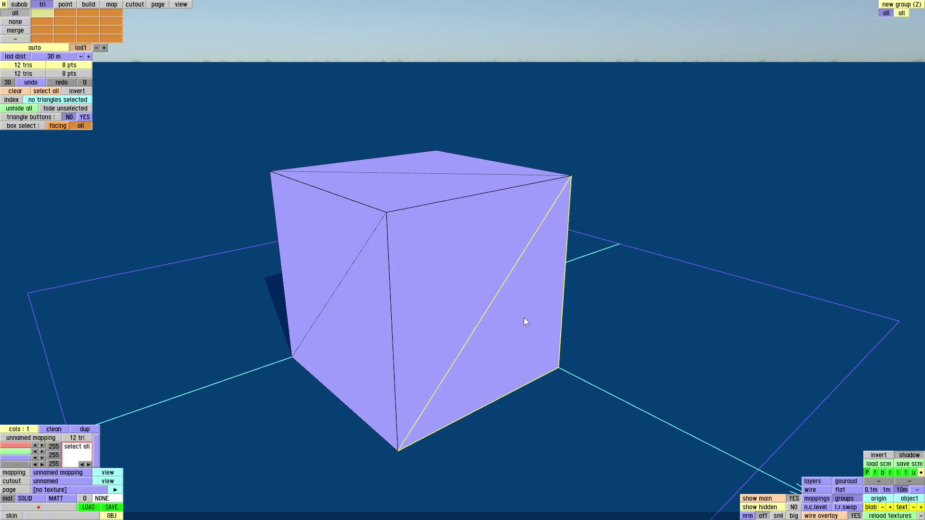
Step: Select the four triangles that make up the cube's front and rear faces
click(513, 334)
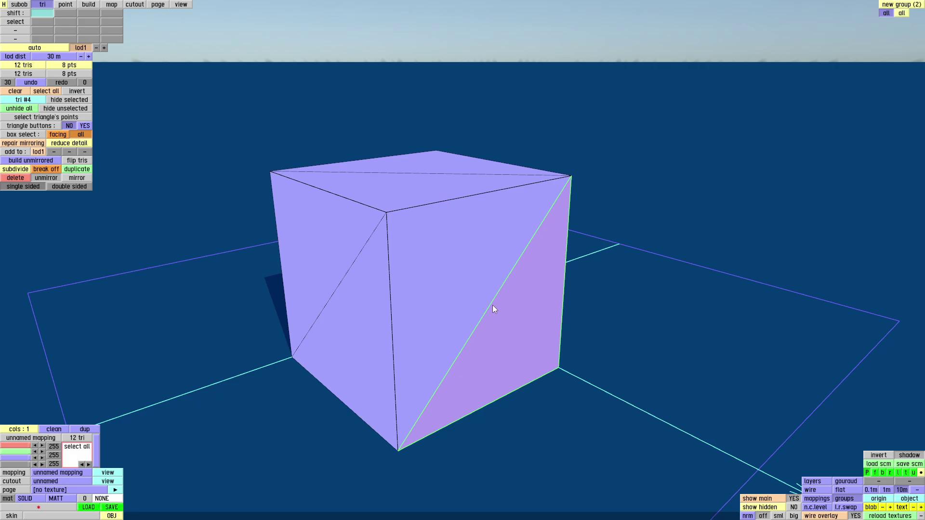
click(481, 290)
right_drag(476, 232, 326, 268)
ctrl+click(452, 345)
ctrl+click(423, 273)
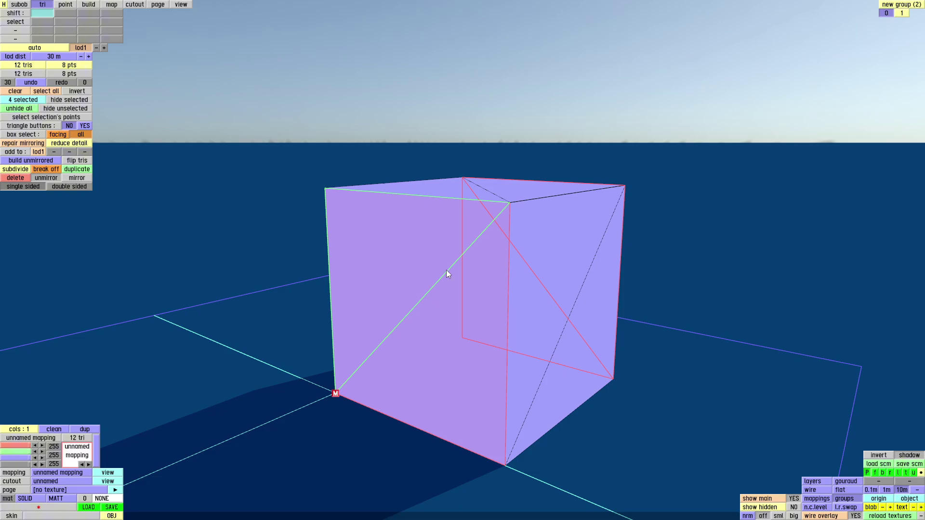
right_drag(446, 270, 567, 403)
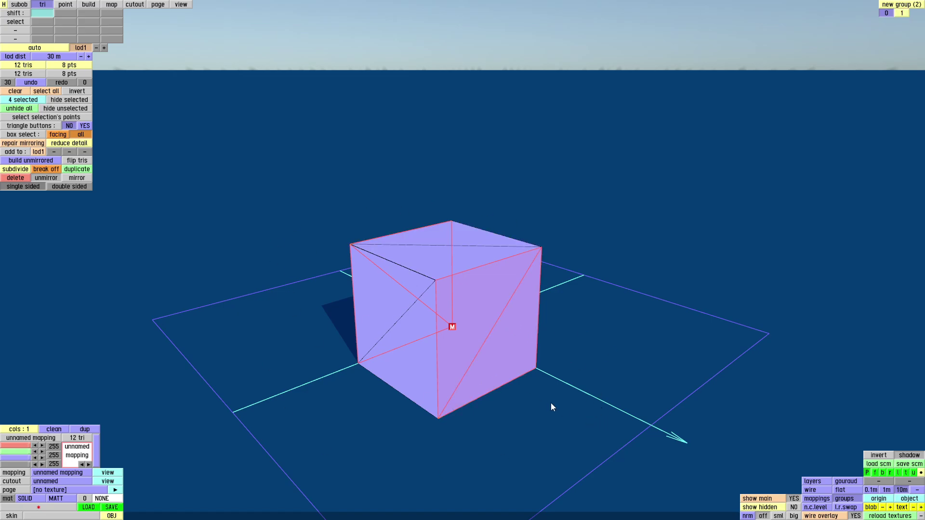
drag(550, 403, 600, 384)
Step: Assign the four selected triangles to smoothing group 1 and clear the selection
click(899, 15)
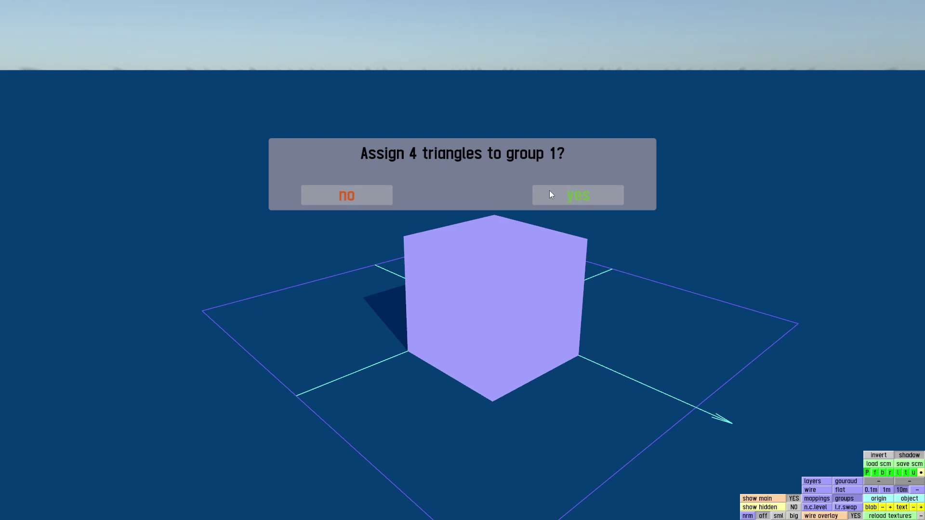
click(563, 195)
drag(529, 369, 496, 340)
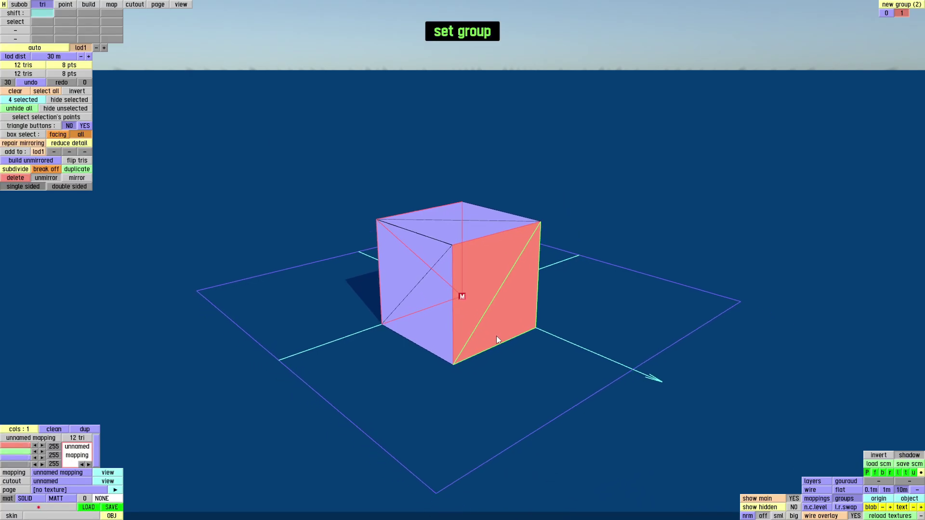
right_drag(496, 336, 831, 467)
scroll(484, 295, up, 4)
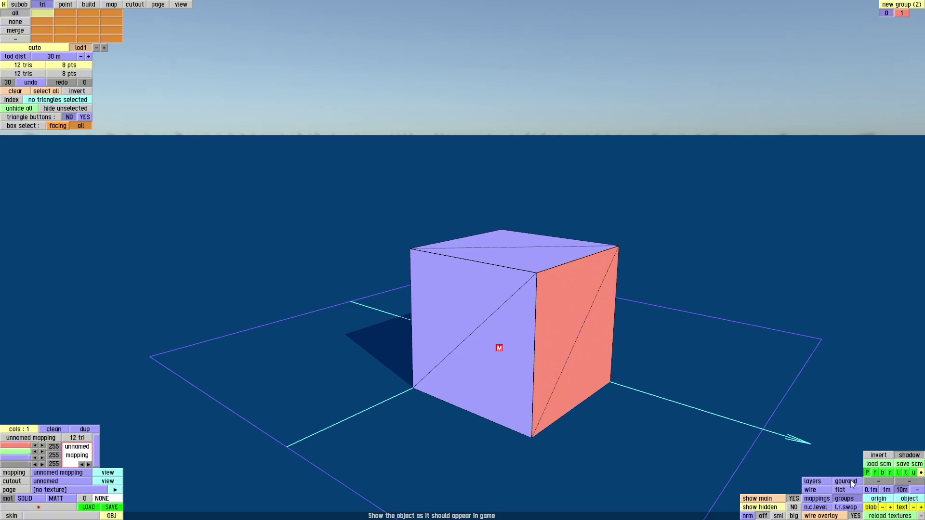
Step: Display the cube with gouraud shading in subobject mode and examine how its edges are shaded from several sides
click(849, 481)
click(19, 5)
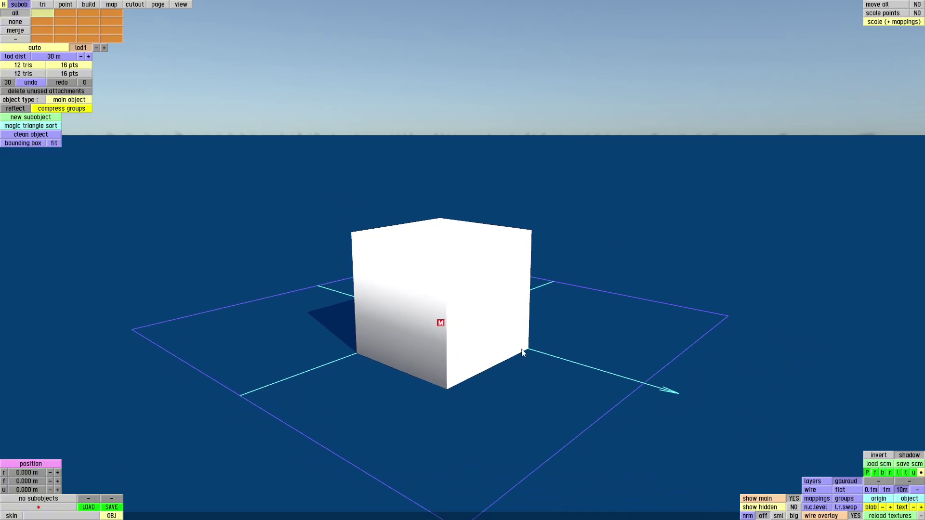
scroll(452, 357, up, 4)
right_drag(452, 356, 505, 319)
scroll(412, 365, down, 2)
scroll(448, 383, up, 3)
scroll(635, 350, down, 3)
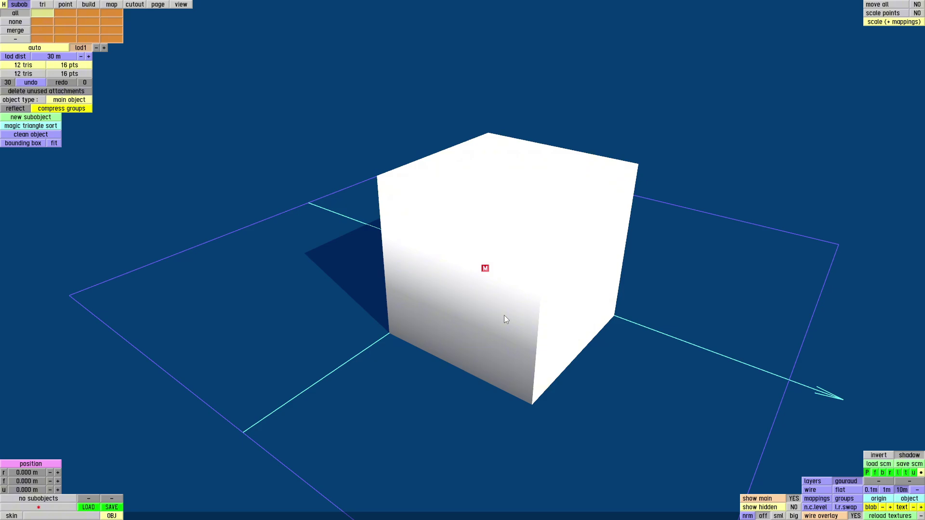
mouse_move(504, 320)
right_down()
mouse_move(614, 284)
mouse_move(338, 326)
mouse_move(422, 368)
mouse_move(410, 350)
right_up()
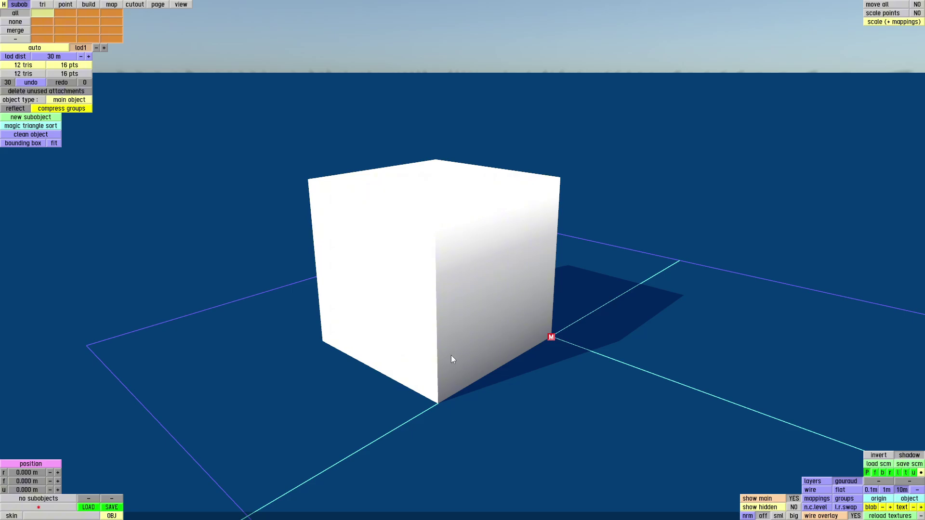
Step: Return to triangle editing and select the four triangles of the cube's two side faces adjoining the front and rear faces
right_drag(415, 329, 428, 187)
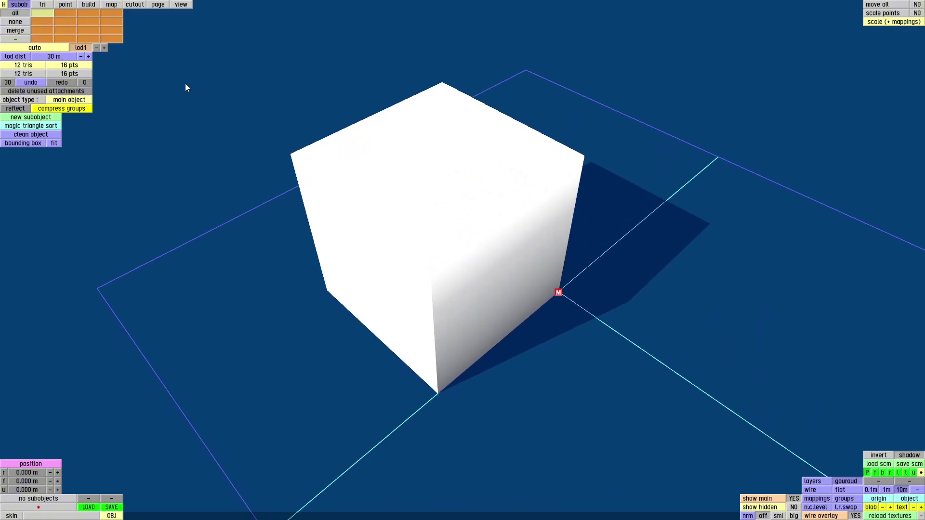
click(43, 6)
right_drag(495, 189, 588, 347)
click(543, 322)
right_drag(459, 271, 384, 392)
click(227, 292)
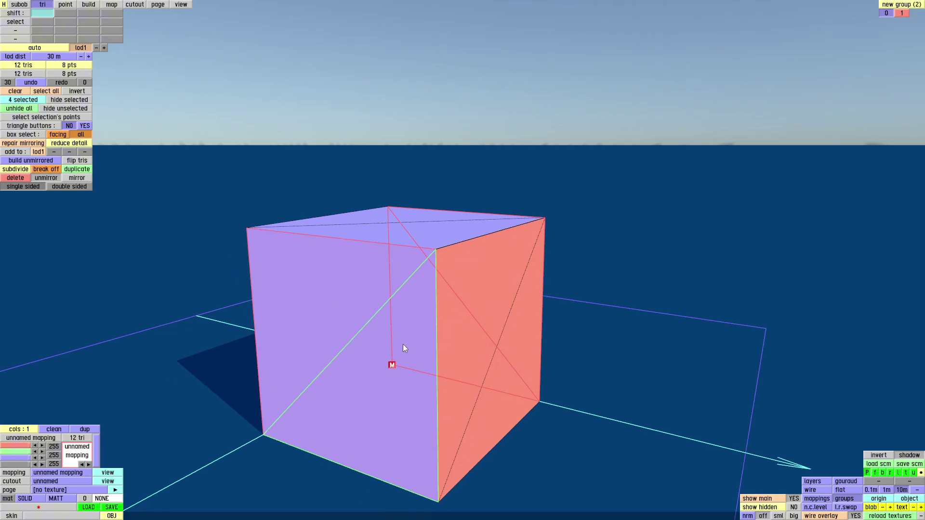
Step: Assign the four selected triangles to a new smoothing group and clear the selection
click(900, 4)
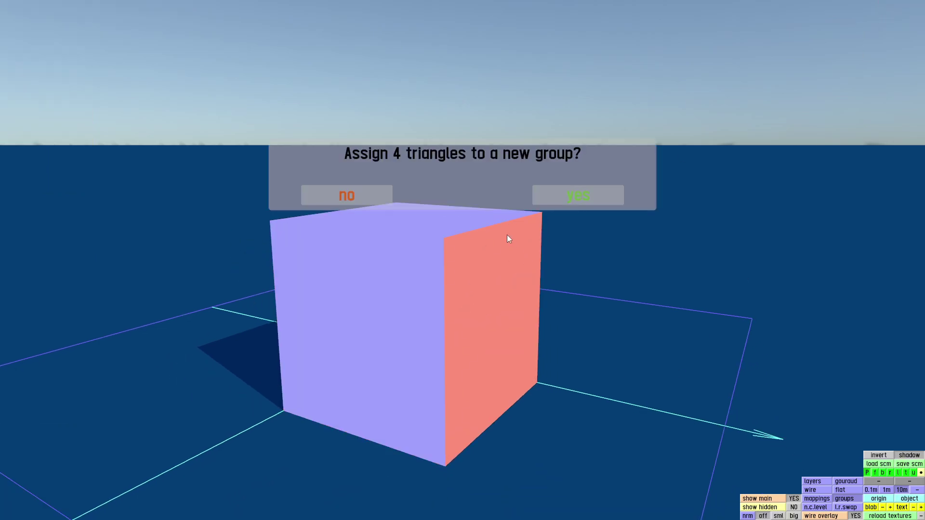
click(564, 199)
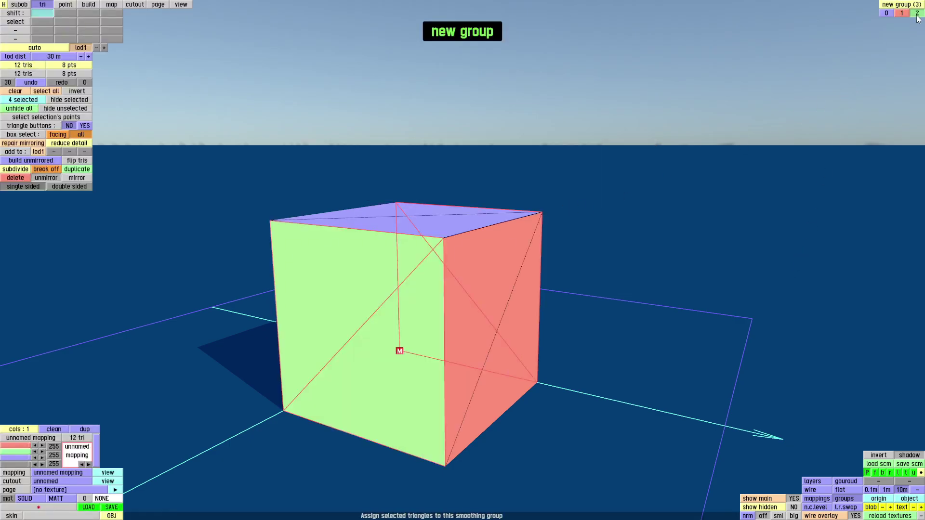
right_drag(434, 305, 498, 288)
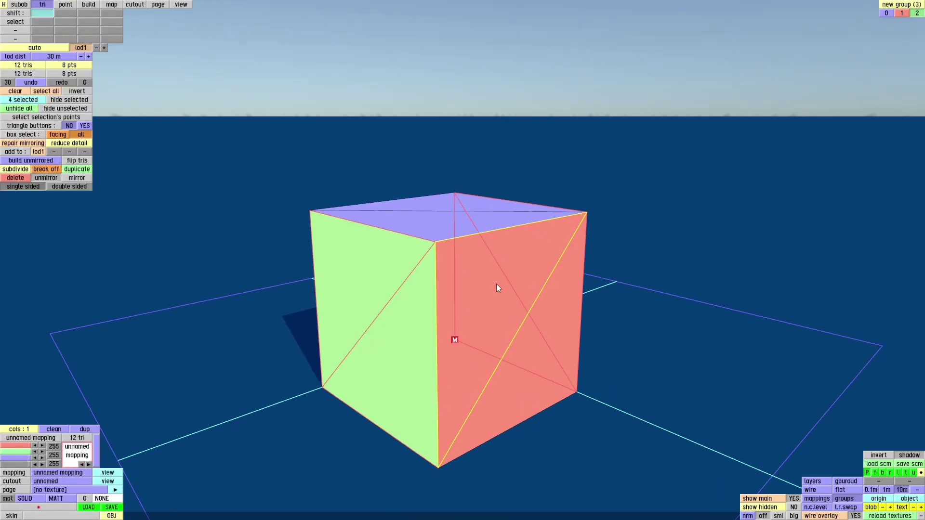
key(space)
Step: Compare the cube's smoothing-group colours with its gouraud shading, and examine the face edges in subobject mode from several sides
click(852, 481)
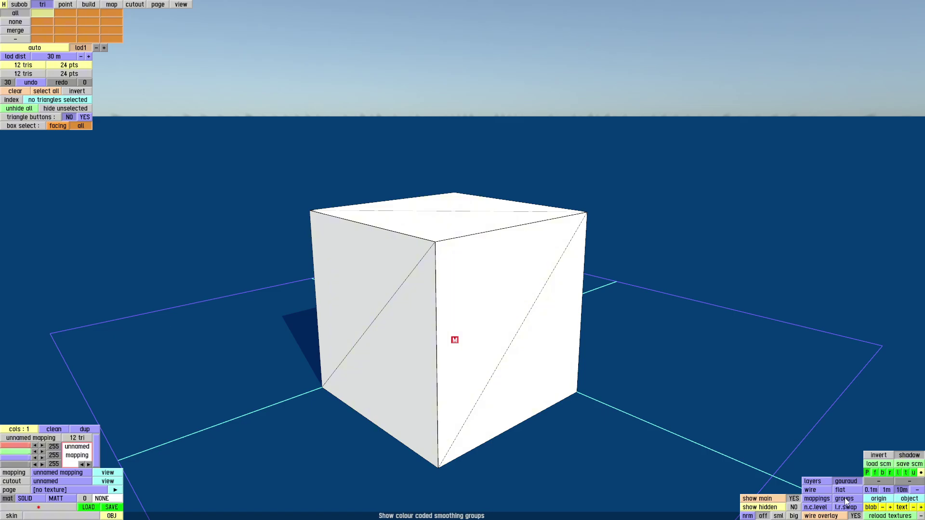
click(844, 499)
right_drag(489, 256, 386, 283)
click(844, 482)
right_drag(490, 263, 448, 262)
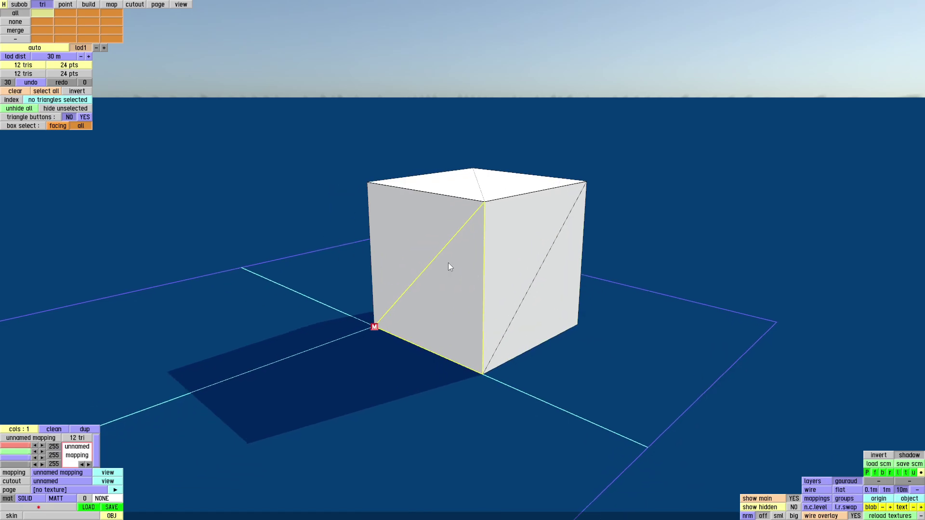
click(19, 4)
right_drag(491, 297, 296, 314)
right_drag(442, 378, 660, 401)
mouse_move(658, 398)
middle_down()
mouse_move(597, 240)
mouse_move(572, 266)
mouse_move(317, 410)
mouse_move(302, 352)
middle_up()
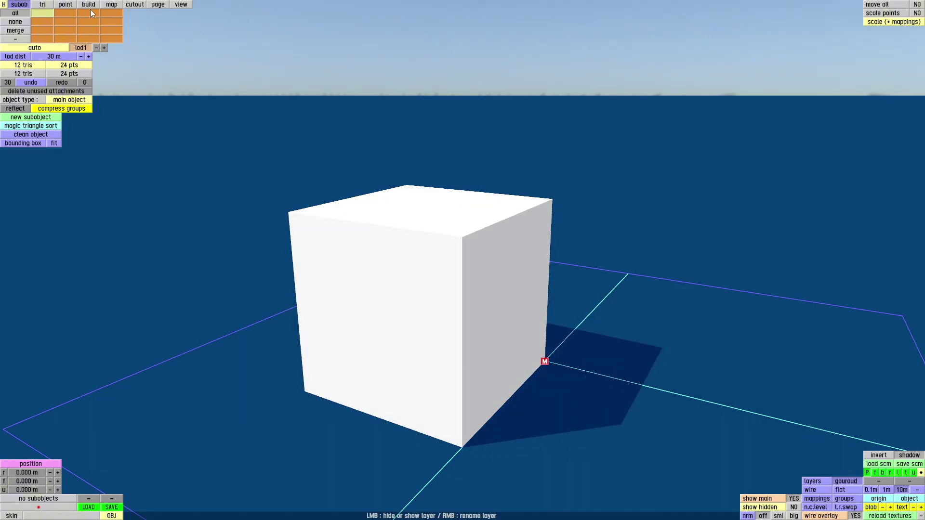
Step: Recolour the cube's unnamed mapping to orange with the values 255, 117 and 0, and view it in subobject mode
click(36, 3)
drag(467, 352, 410, 320)
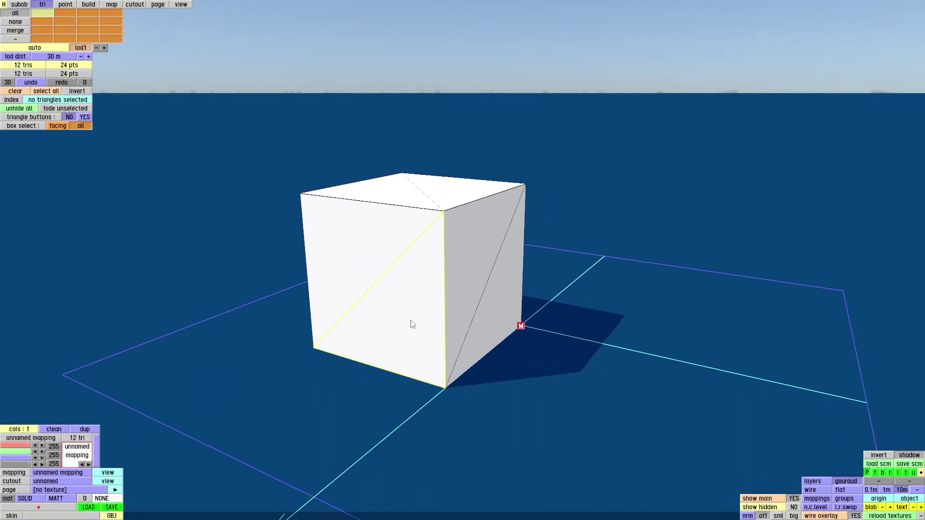
right_drag(409, 320, 467, 285)
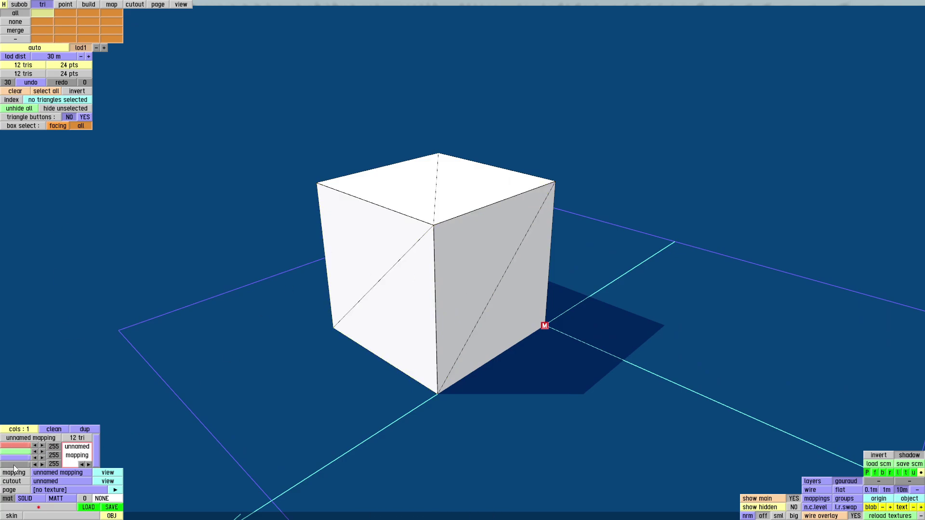
mouse_move(31, 459)
mouse_down()
mouse_move(9, 459)
mouse_move(16, 452)
mouse_up()
click(20, 4)
drag(323, 143, 302, 368)
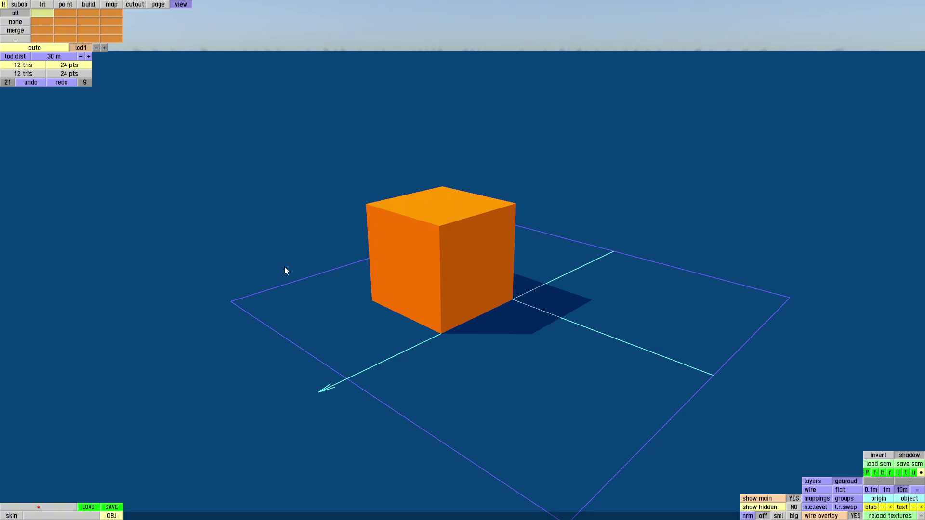
Step: Switch to point editing and examine the cube's corner points and position against the grid axes from several sides
click(75, 8)
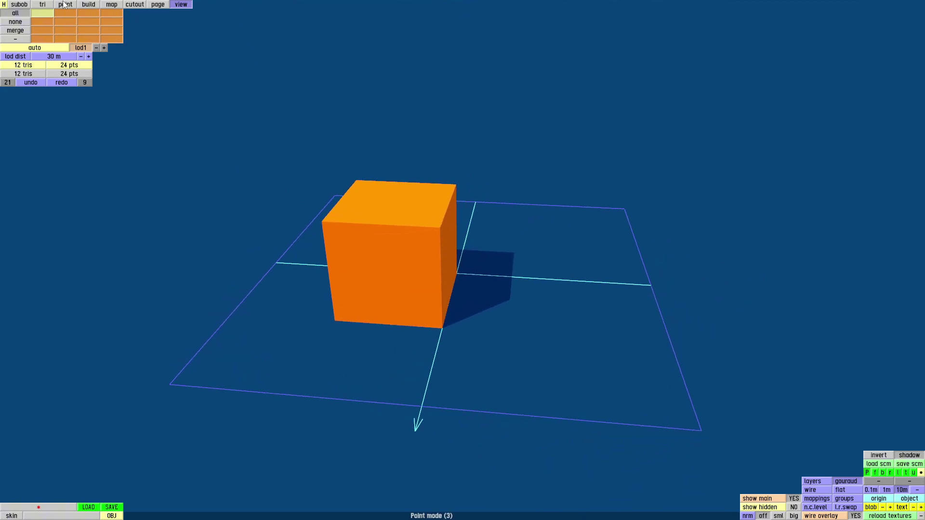
right_drag(496, 407, 391, 393)
scroll(390, 393, up, 3)
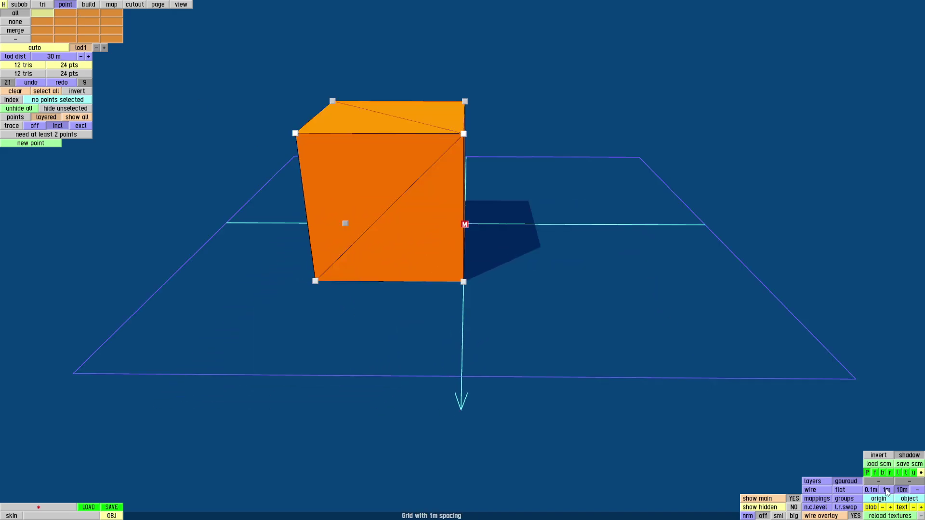
right_drag(519, 415, 561, 417)
scroll(457, 410, down, 5)
middle_drag(458, 411, 424, 369)
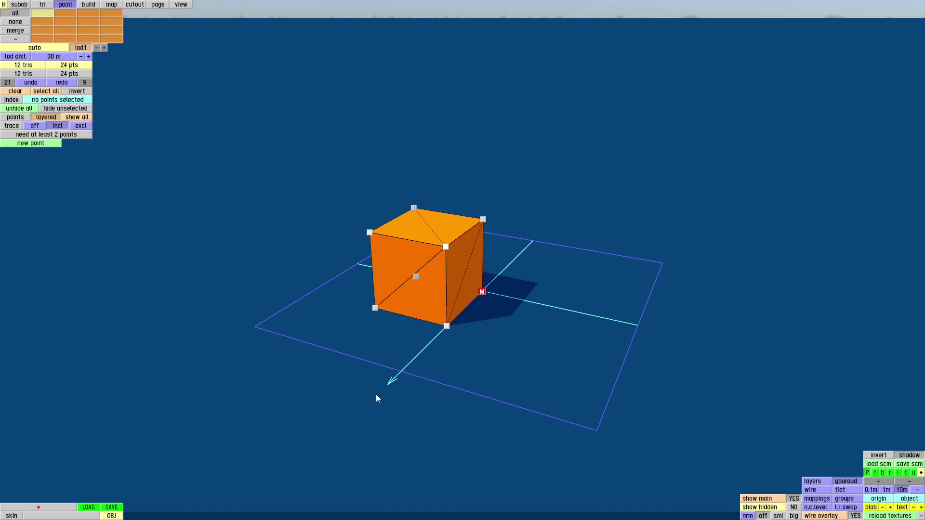
right_drag(392, 384, 425, 361)
middle_drag(424, 357, 453, 384)
scroll(453, 384, up, 3)
right_drag(453, 385, 438, 340)
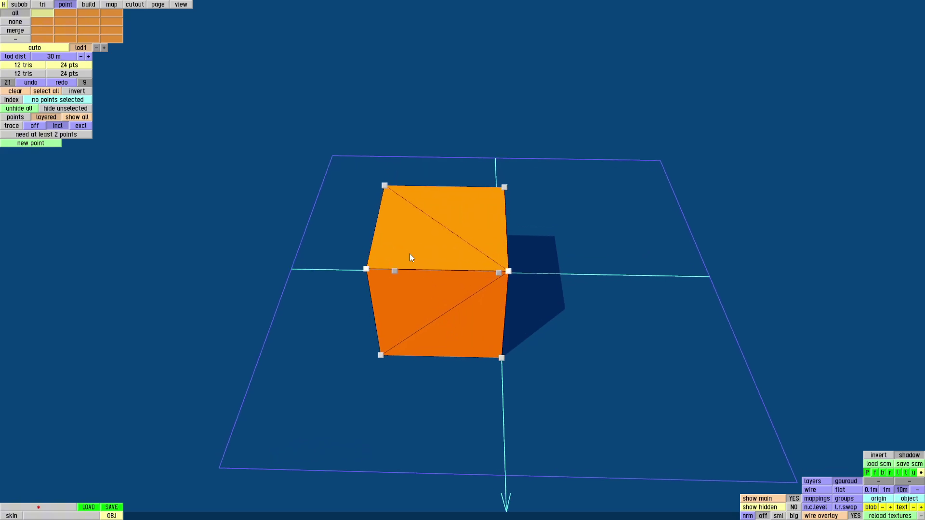
Step: Select all eight points of the cube and move them sideways away from the centre line to about 3.4 m
drag(381, 221, 140, 70)
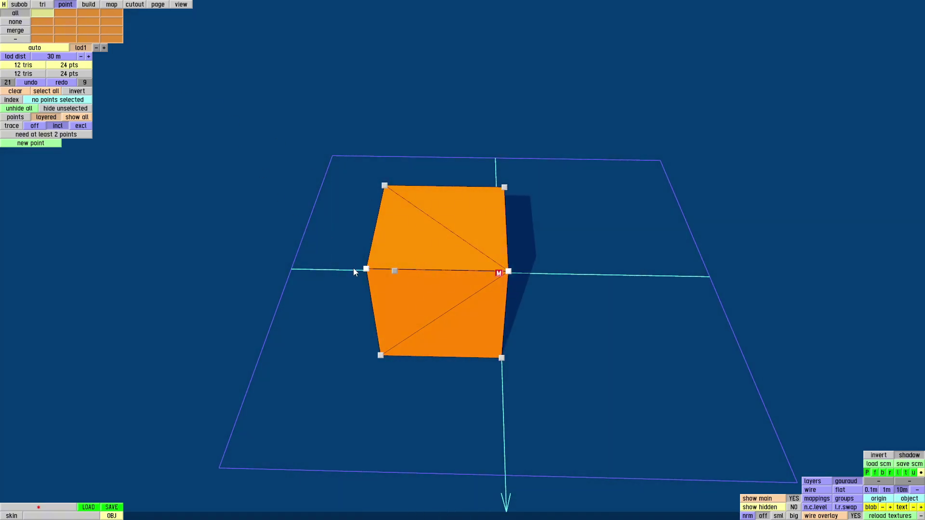
right_drag(354, 268, 316, 166)
drag(316, 165, 529, 383)
right_drag(541, 370, 483, 244)
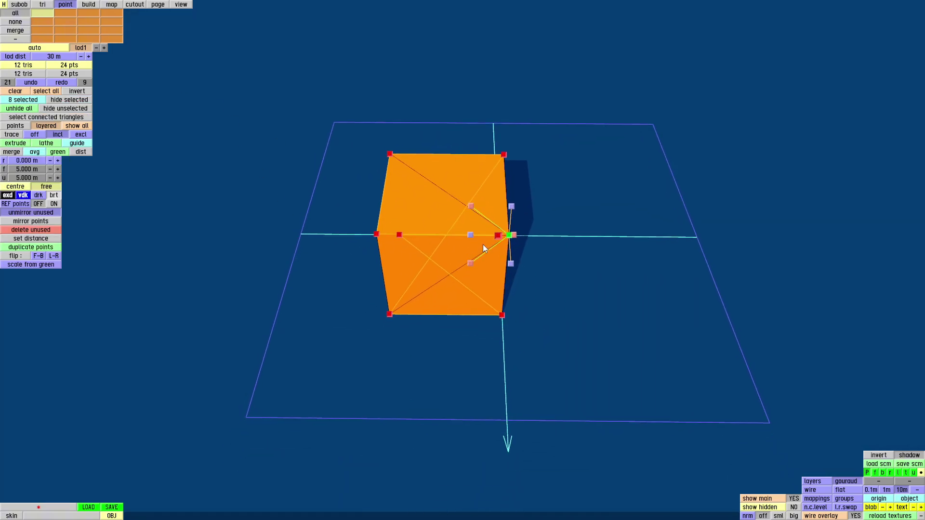
drag(472, 235, 382, 236)
right_drag(381, 233, 542, 319)
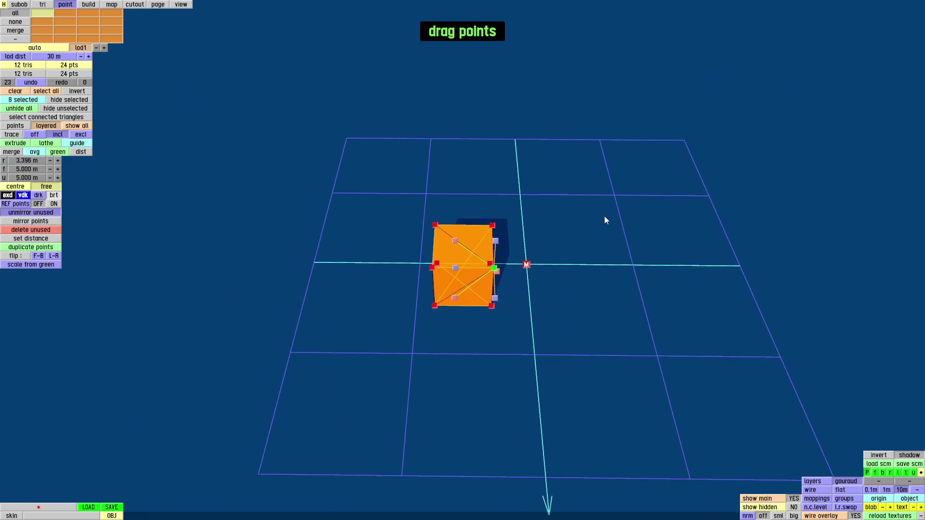
Step: Move the selected cube points further sideways and set their r position to 5 m
drag(456, 273, 405, 263)
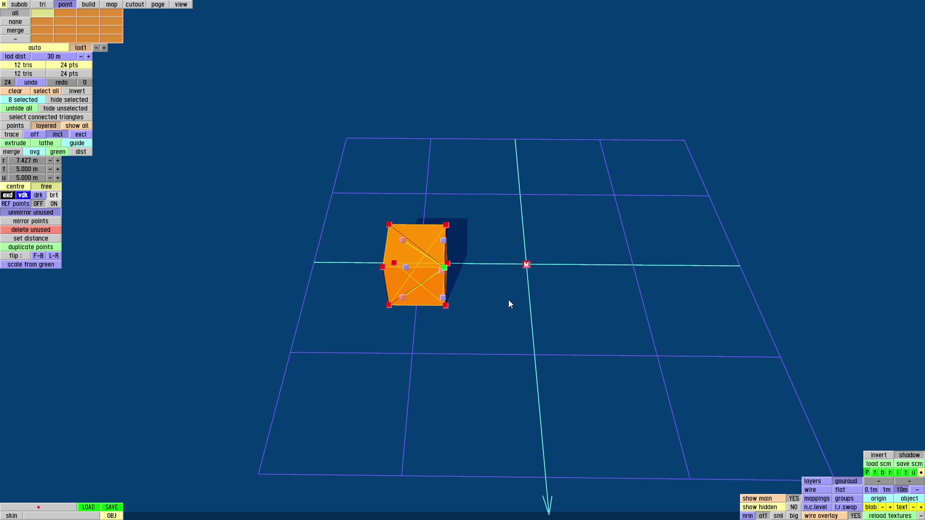
middle_drag(510, 302, 450, 281)
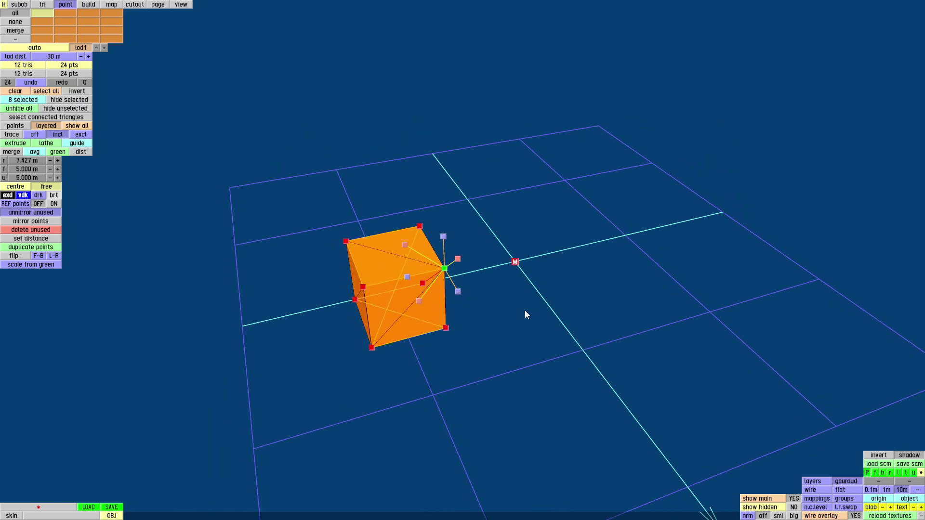
middle_drag(524, 310, 313, 244)
mouse_move(313, 243)
mouse_down()
mouse_move(302, 239)
mouse_move(328, 241)
mouse_up()
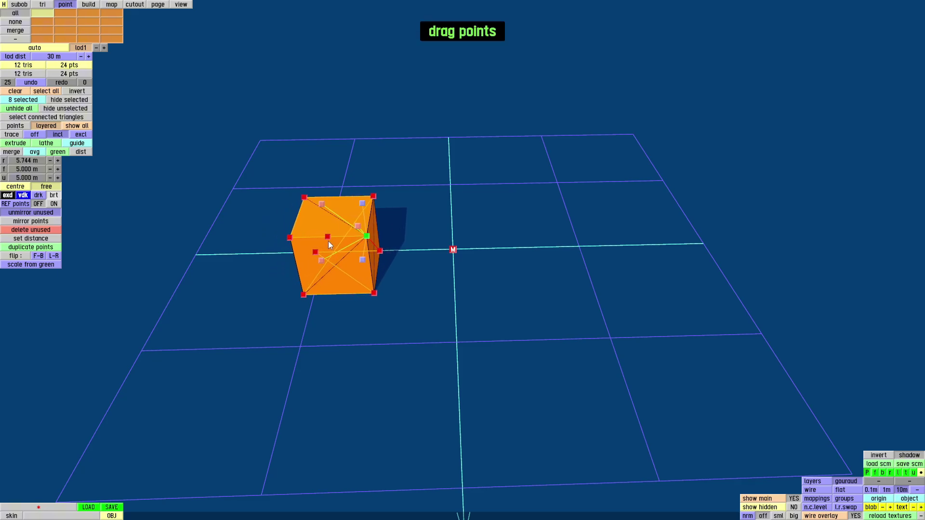
click(31, 161)
text(5)
key(Return)
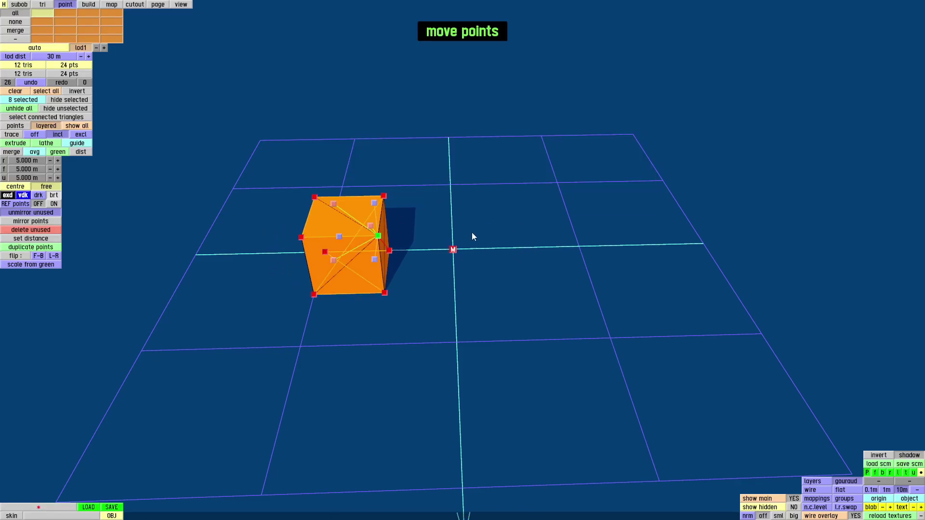
Step: Duplicate the cube's upper front corner point nearest the centre line, centre the copy on the control plane and clear the selection
middle_drag(419, 270, 473, 183)
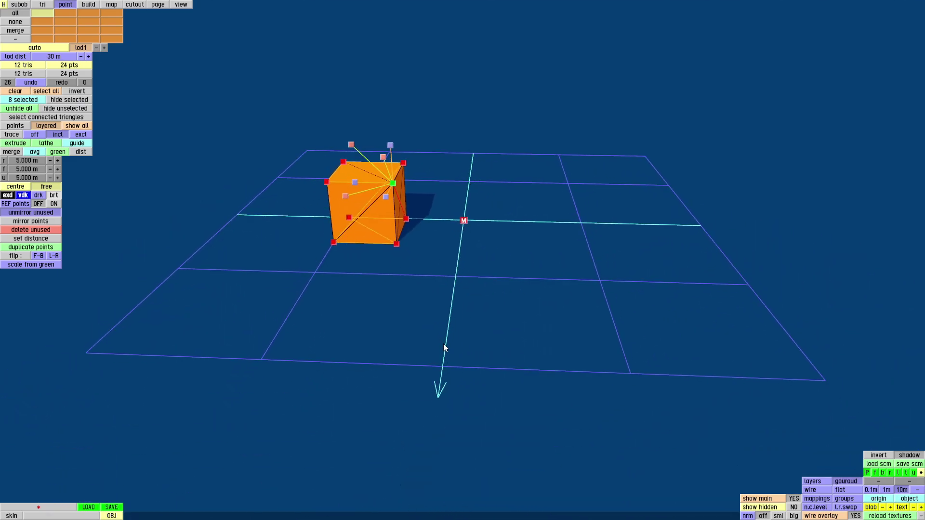
middle_drag(473, 318, 433, 279)
drag(403, 204, 460, 210)
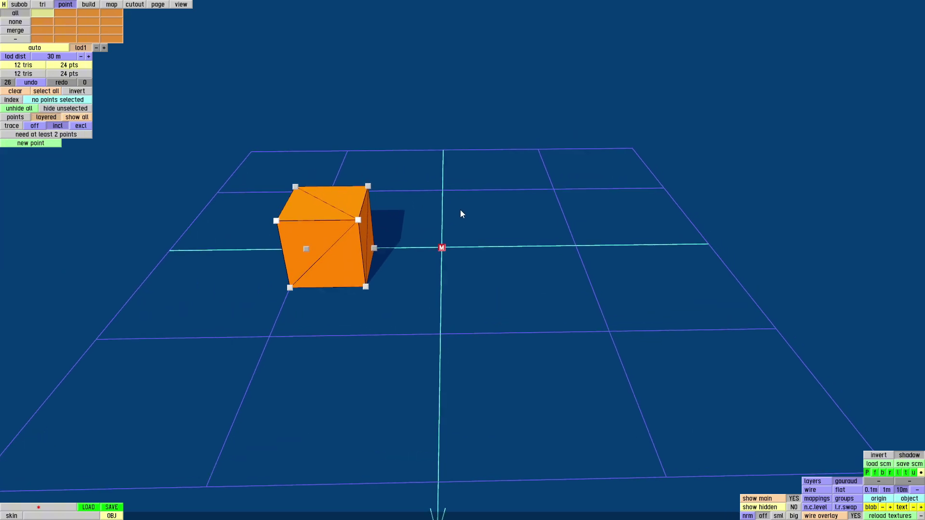
click(358, 221)
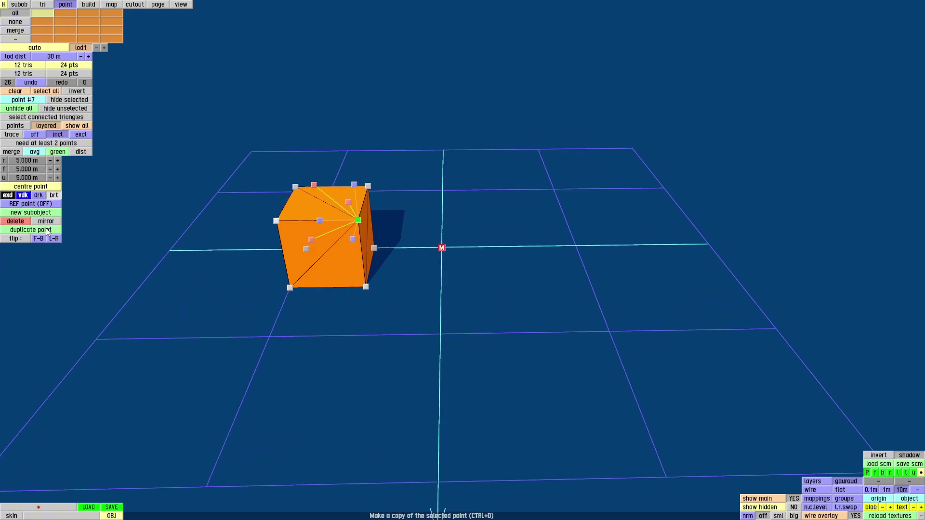
key(ctrl+d)
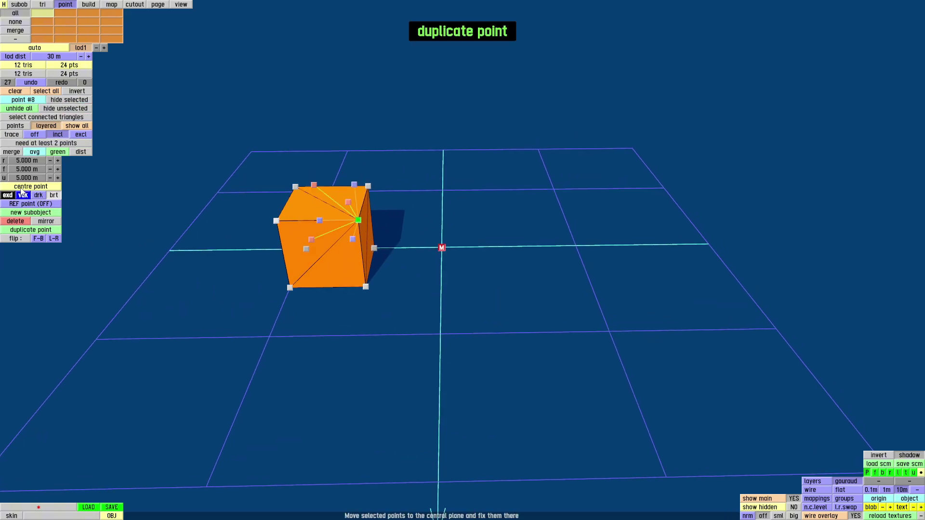
click(46, 187)
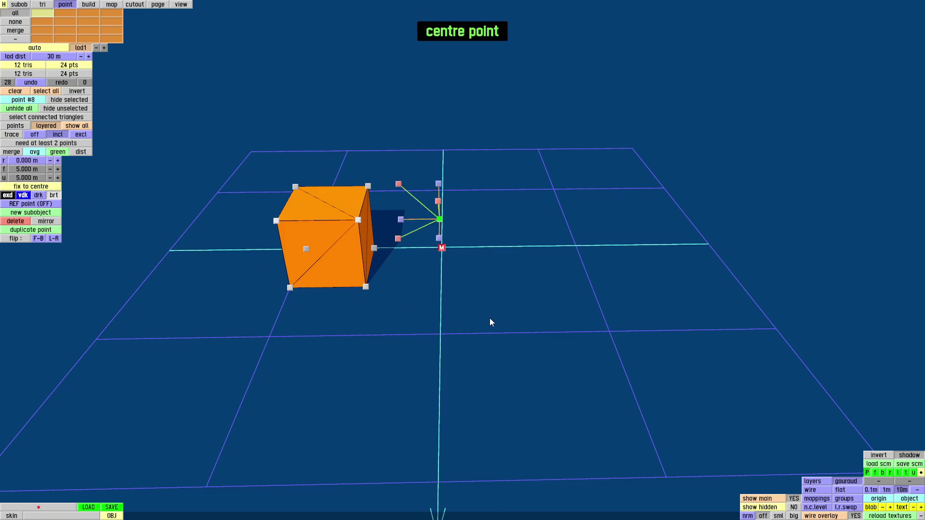
click(441, 221)
click(441, 221)
right_drag(482, 360, 377, 302)
click(377, 302)
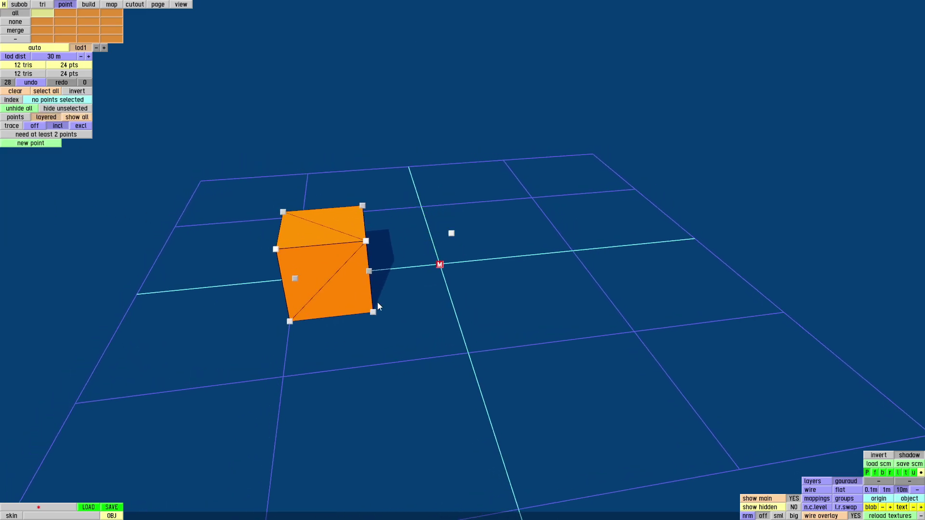
Step: Select the two triangles of the cube's top face in triangle mode and delete them
click(45, 5)
click(311, 235)
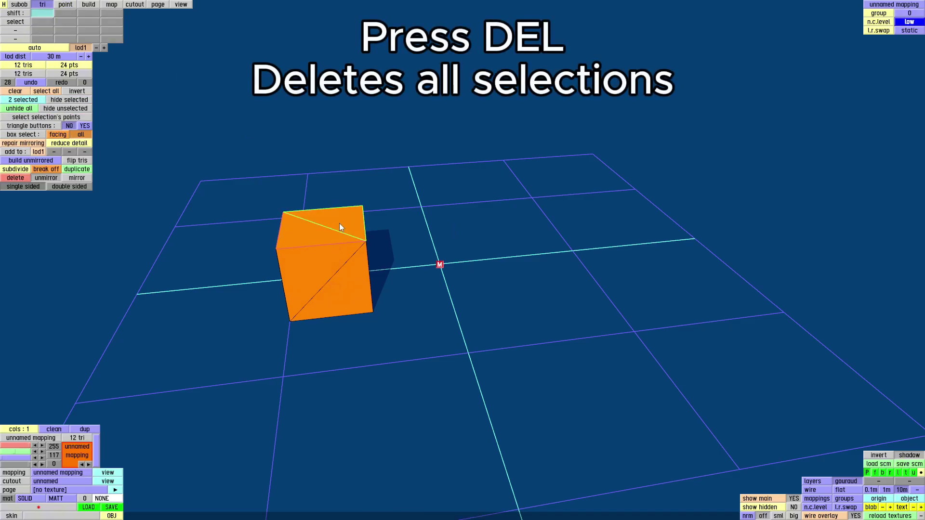
key(Delete)
right_drag(392, 306, 422, 259)
Step: Return to point editing and check the centred point's alignment with the cube's top edge in front and perspective views
click(66, 5)
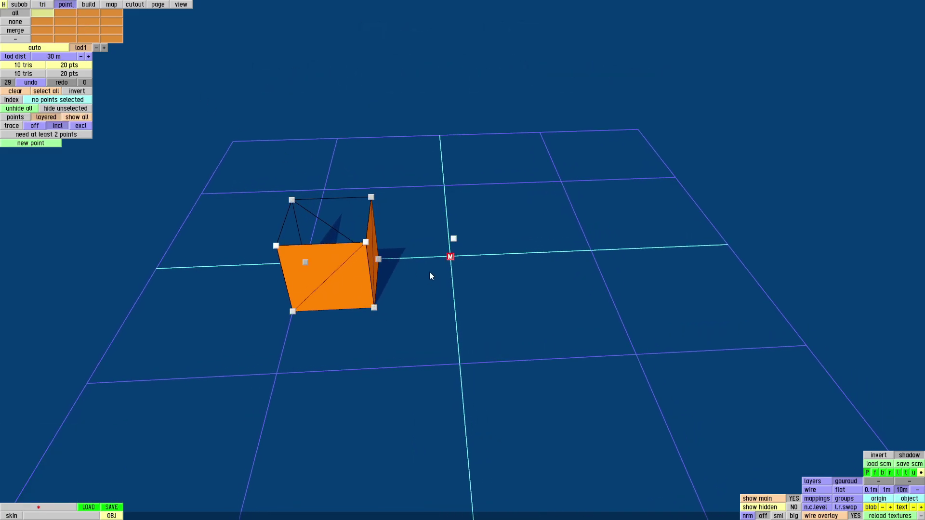
right_drag(419, 225, 453, 218)
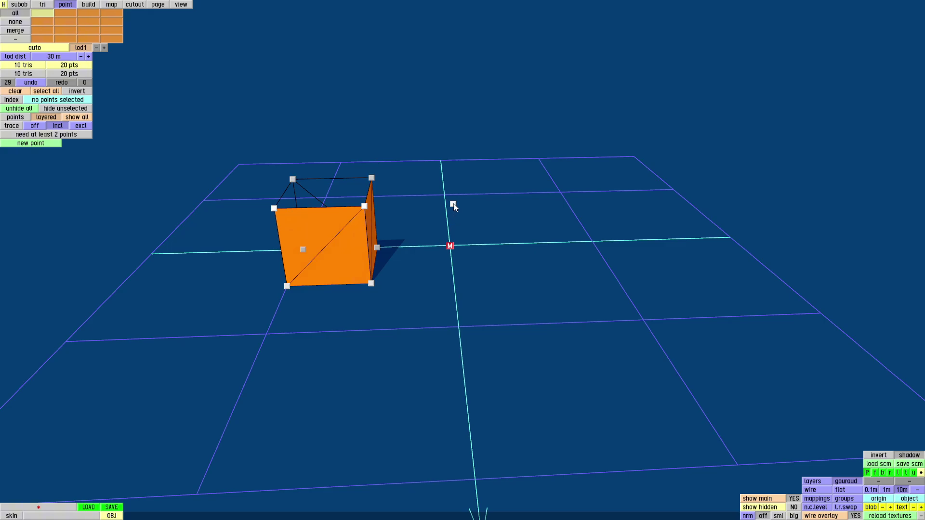
right_drag(405, 240, 383, 347)
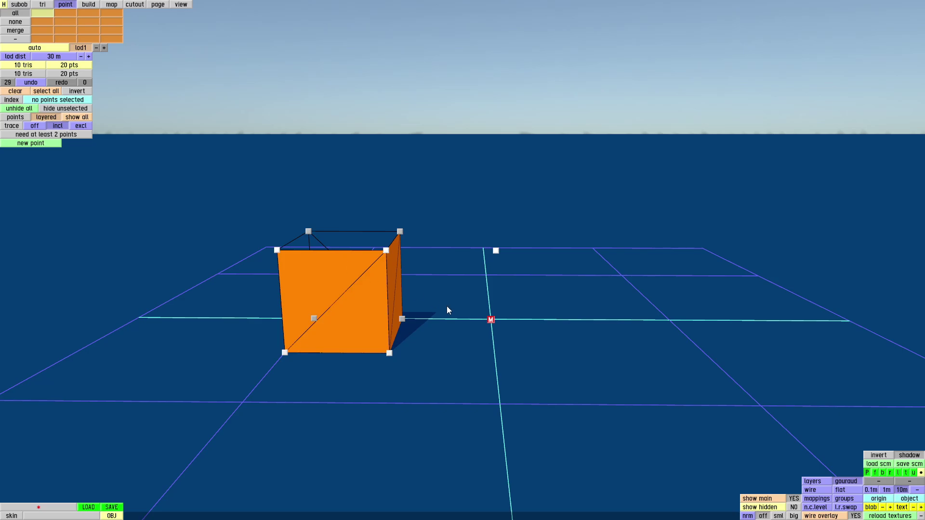
key(1)
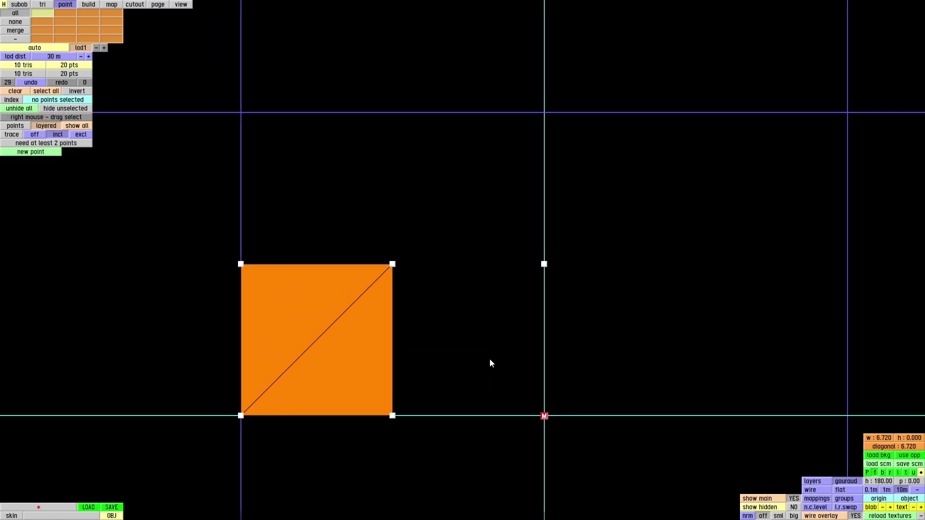
click(544, 265)
click(544, 265)
key(p)
drag(369, 304, 334, 238)
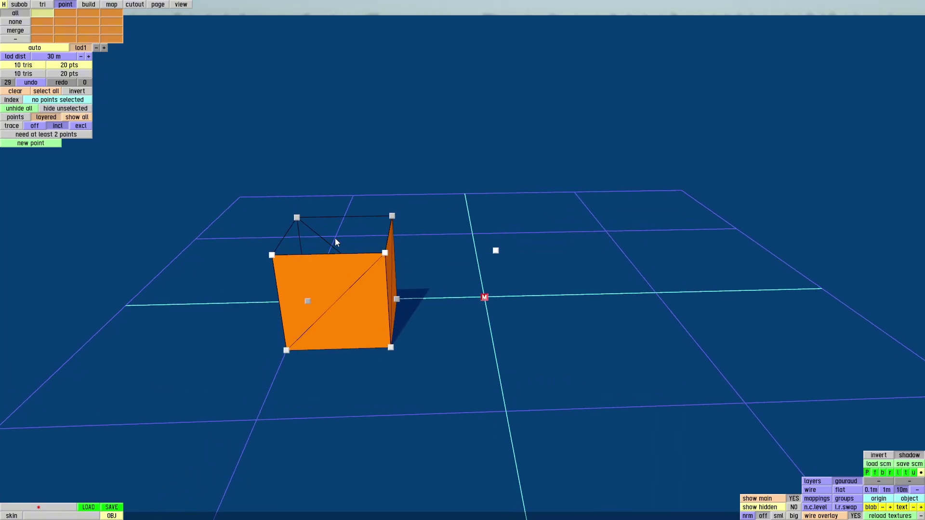
Step: Select the cube's four top corner points plus the centred point last, with tracing set to excl so the last point is left out
click(296, 218)
shift+click(272, 256)
shift+click(385, 253)
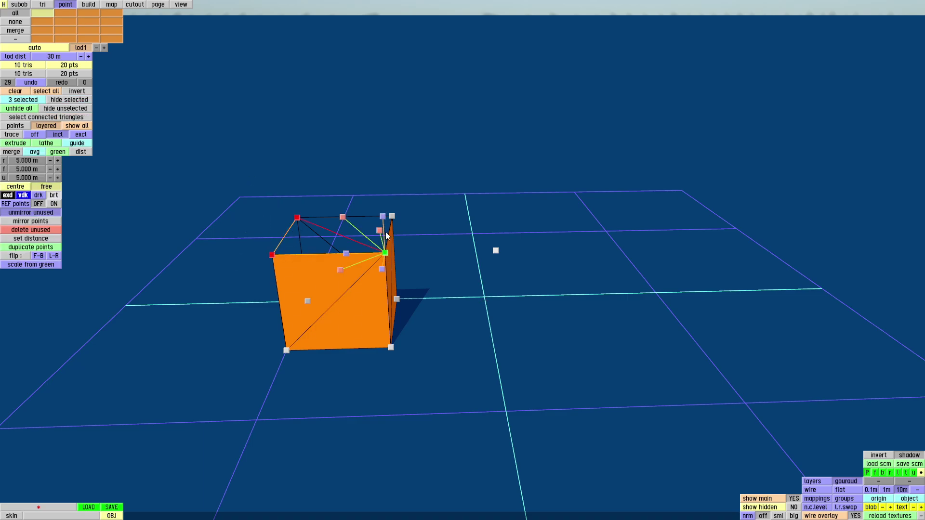
shift+click(392, 216)
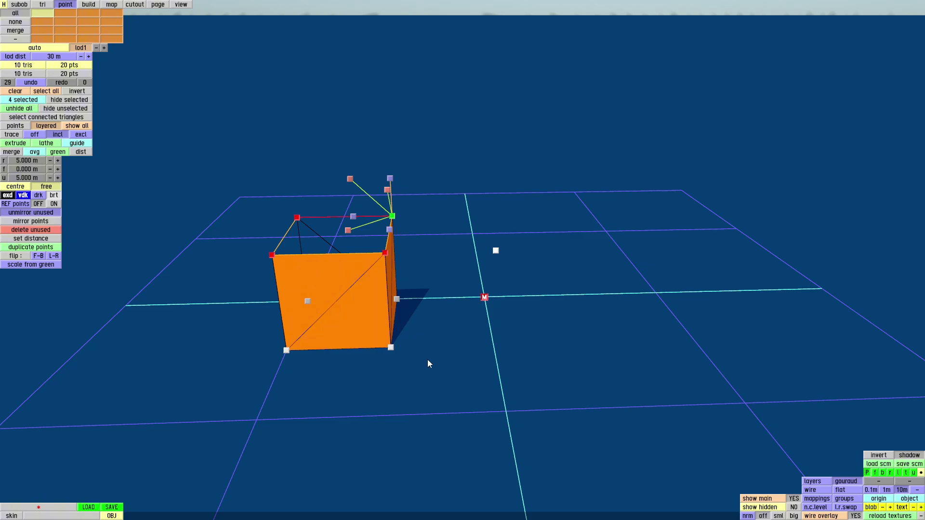
shift+click(496, 251)
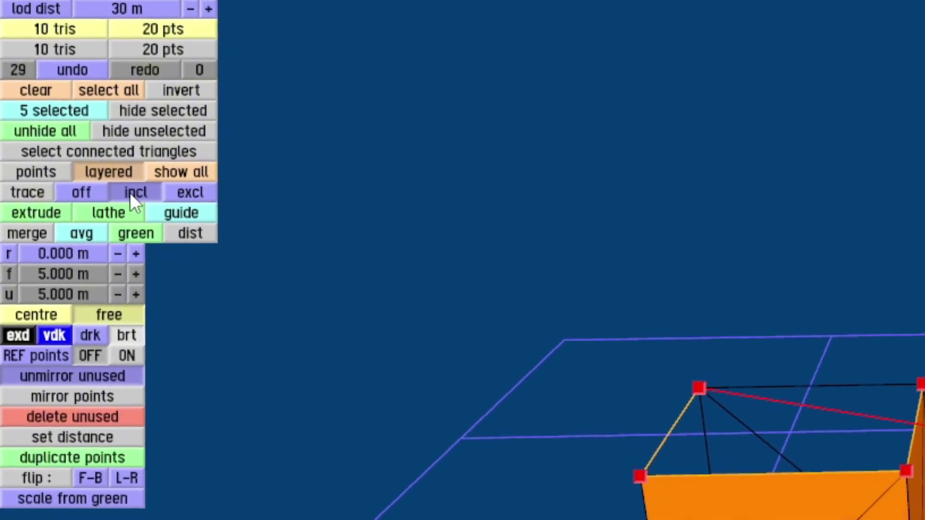
click(190, 194)
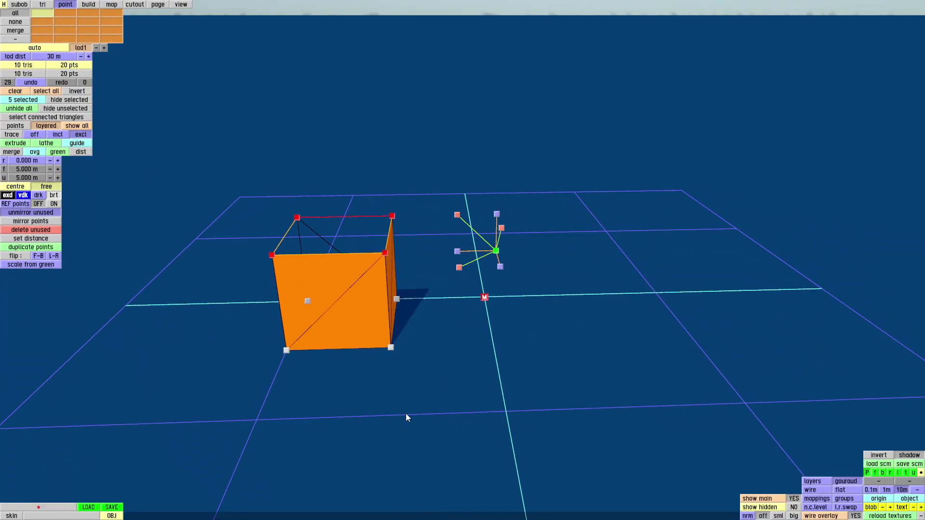
click(57, 134)
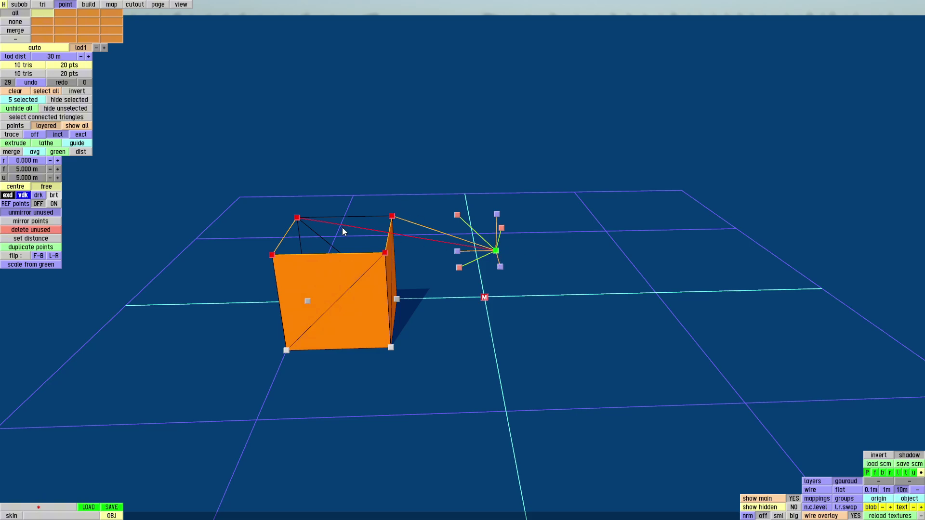
click(80, 134)
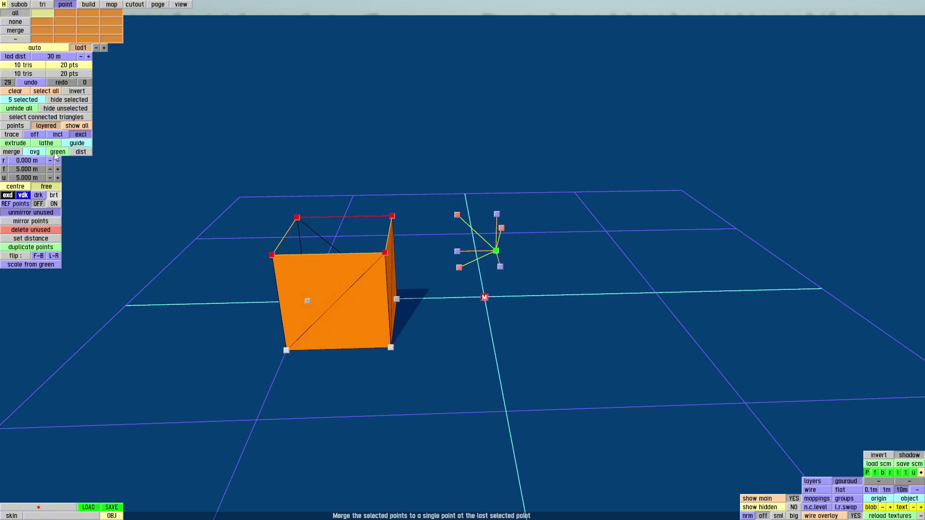
Step: Try a closed outside extrusion of the traced top points, raise it to about 8.49 m, and undo both operations
click(15, 144)
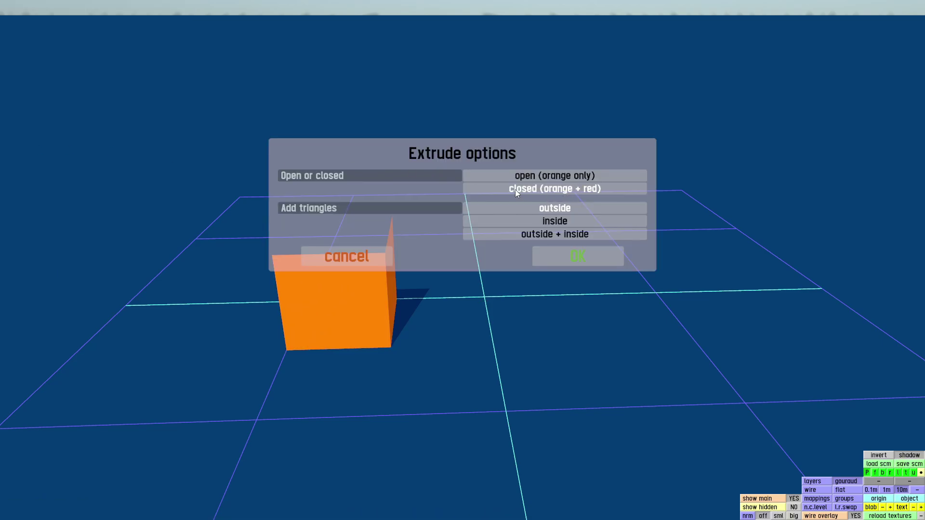
click(579, 256)
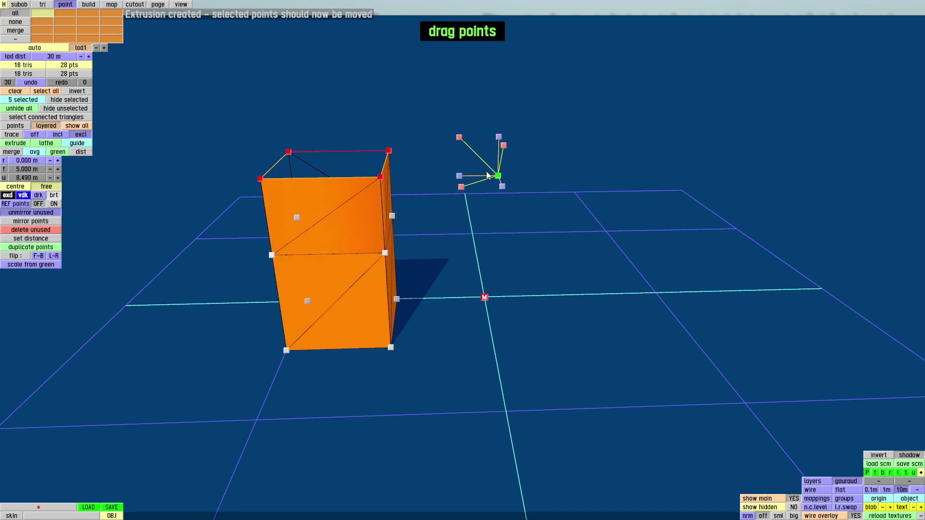
key(ctrl+z)
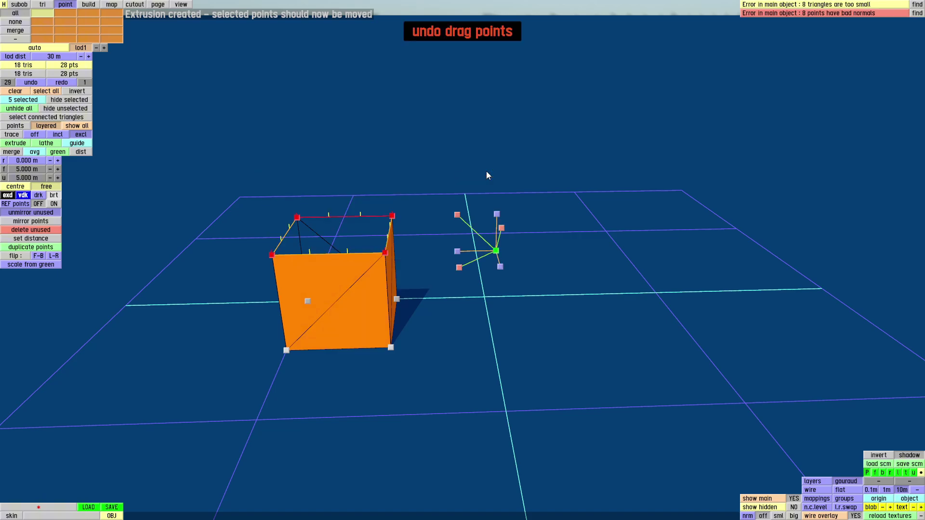
key(ctrl+z)
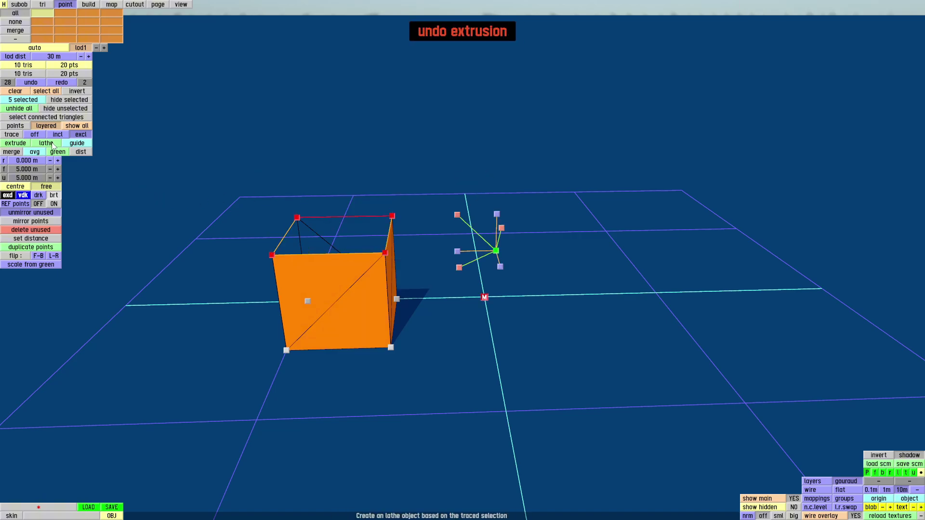
Step: Start a lathe of the traced points in the front view with 10 steps
key(f)
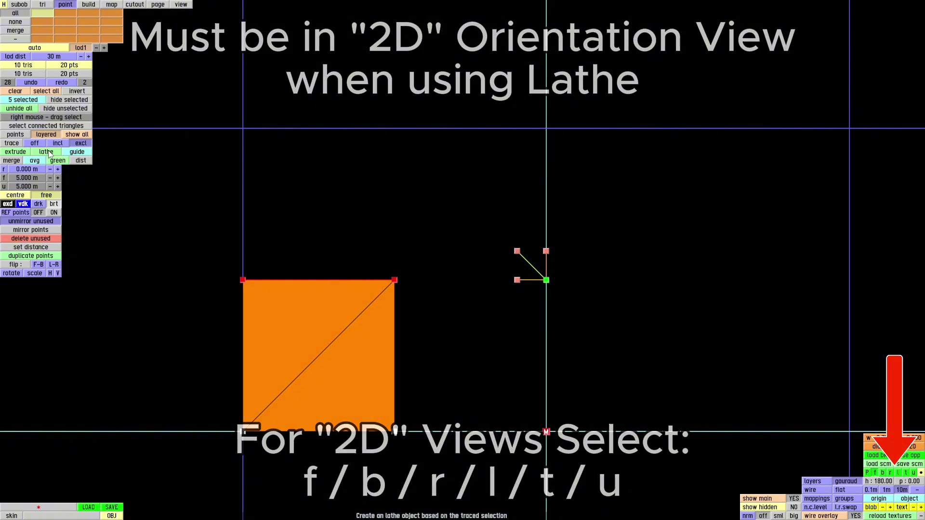
click(47, 152)
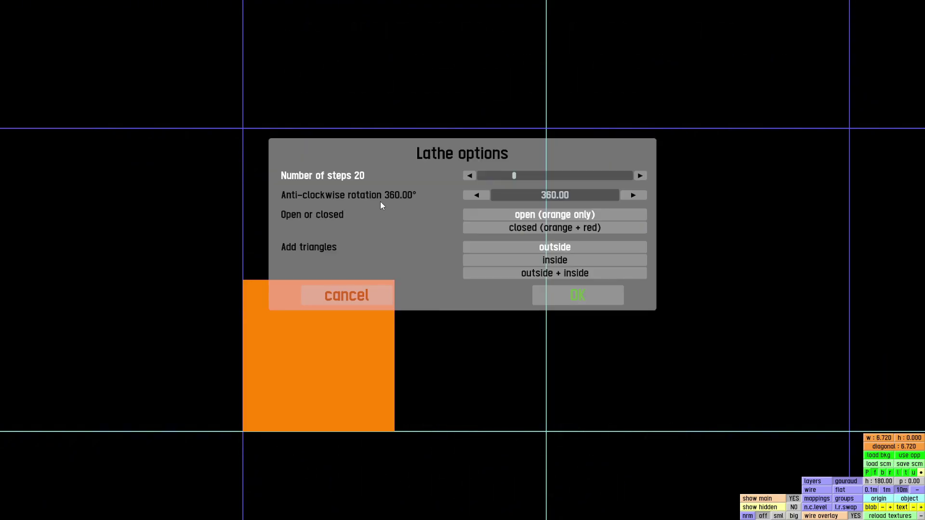
click(470, 175)
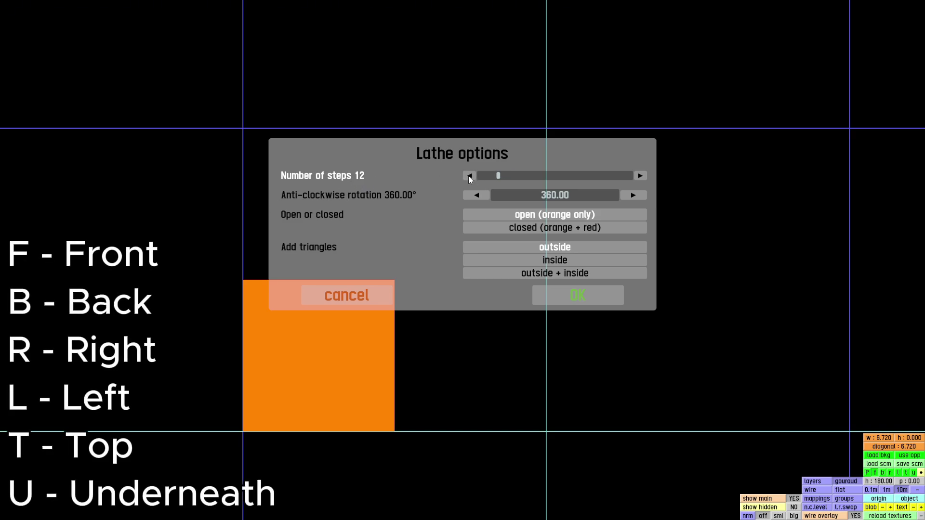
click(470, 175)
click(470, 176)
click(470, 175)
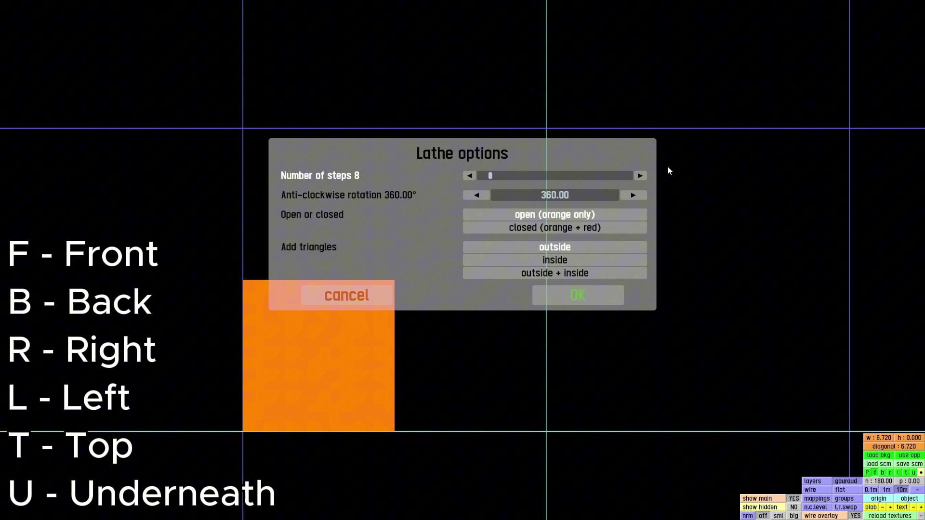
click(639, 177)
Step: Set the lathe's anti-clockwise rotation to 90°, choose the closed (orange + red) outline and create it
click(554, 195)
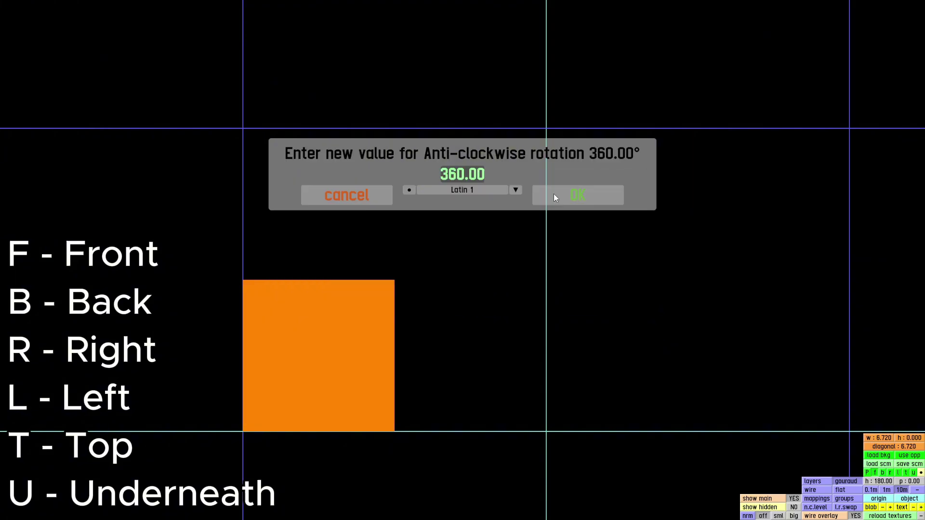
text(90)
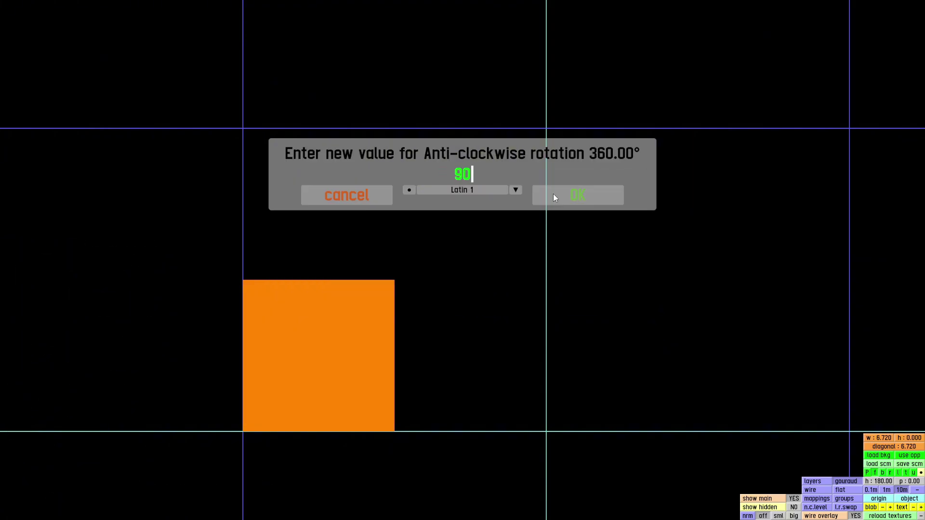
key(Return)
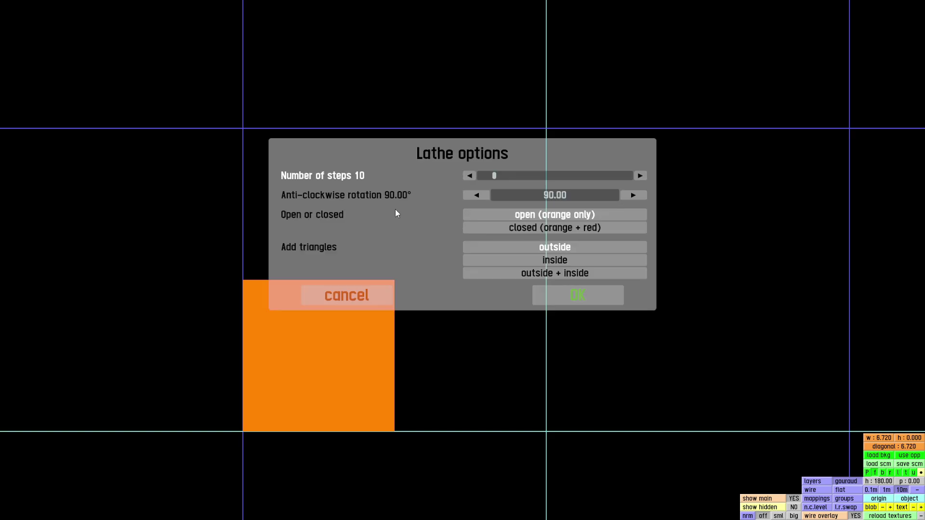
click(568, 228)
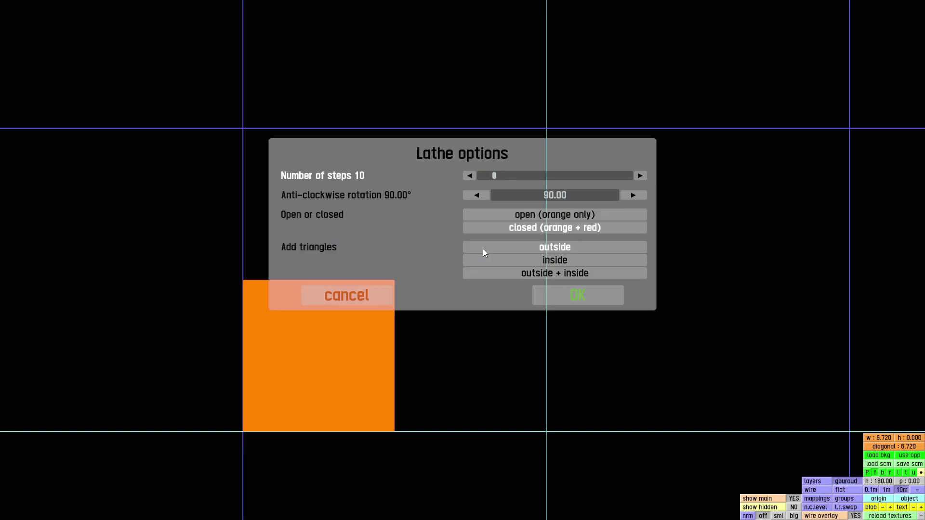
click(577, 295)
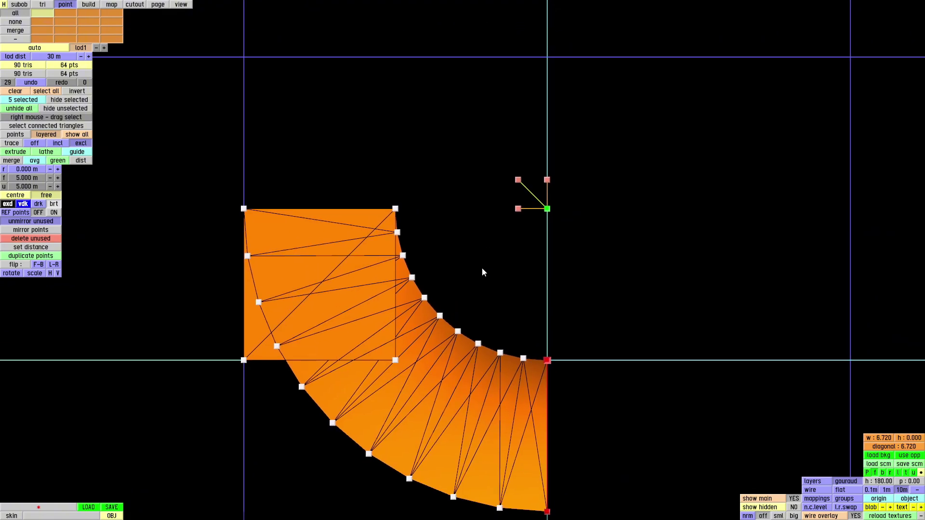
Step: Undo the front-view lathe and create it again from the back view with the same settings
key(ctrl+z)
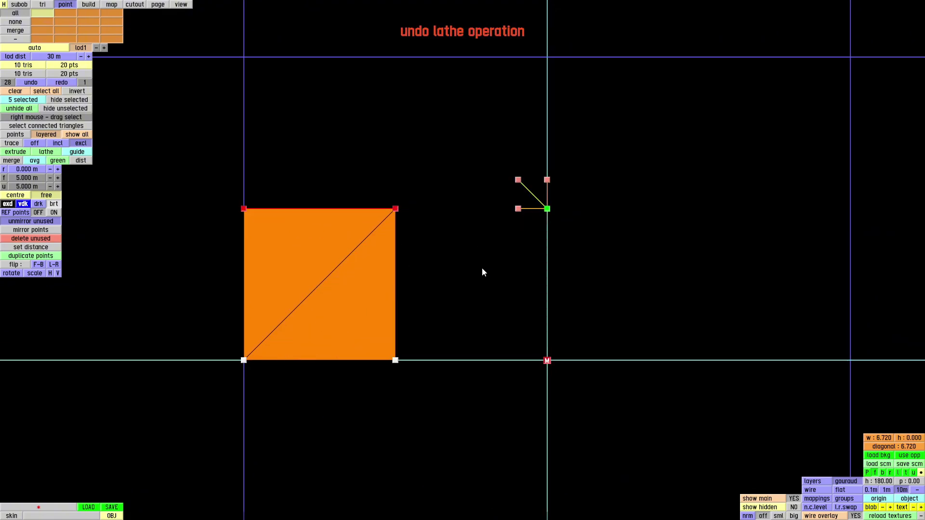
key(b)
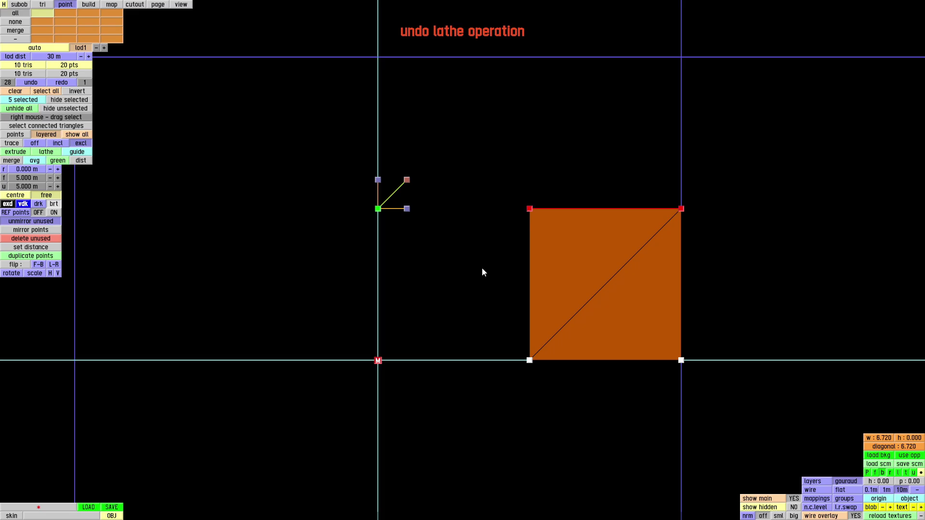
click(47, 151)
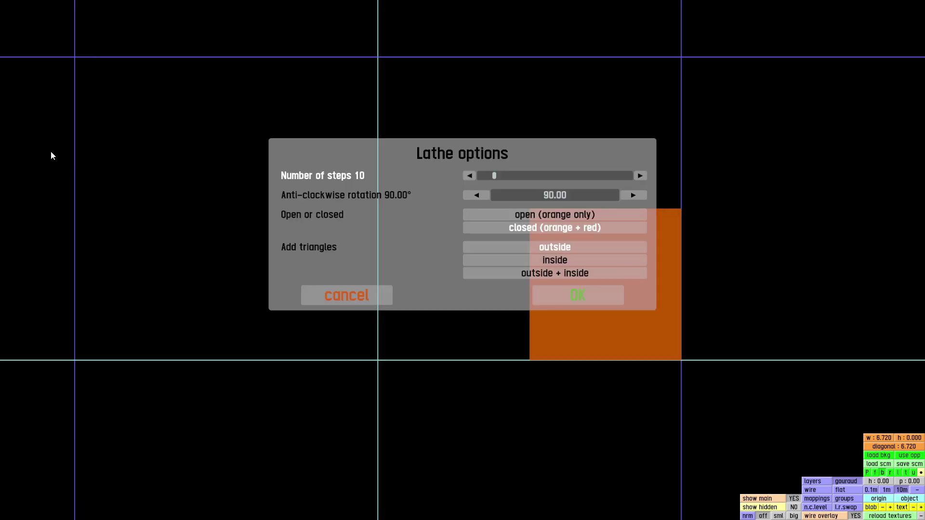
click(574, 296)
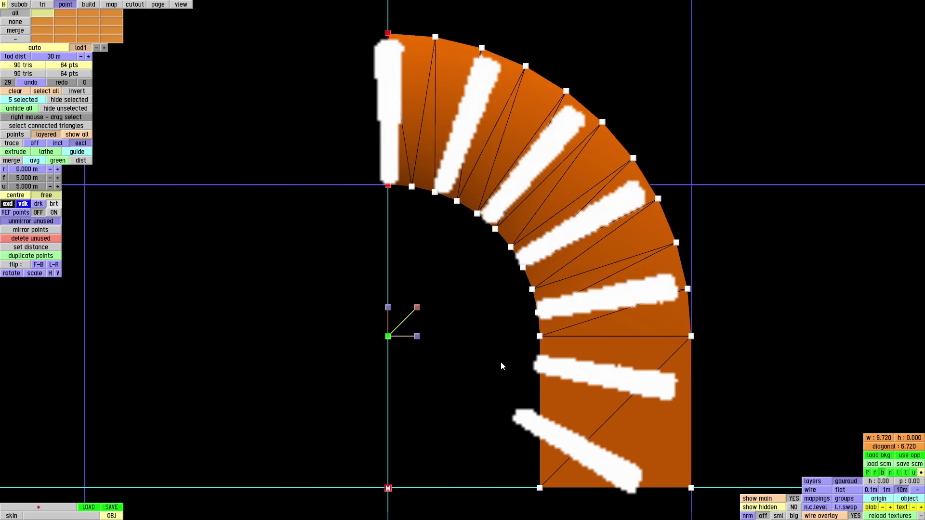
Step: Examine the lathed bend in perspective and front views, checking the inner curve's start and end points against the centred pivot point
key(p)
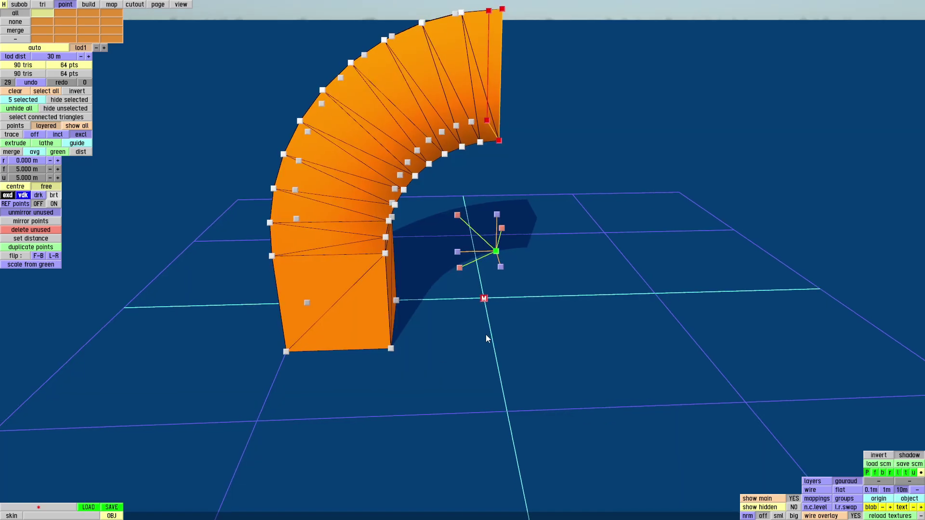
middle_drag(486, 334, 503, 357)
scroll(492, 345, down, 3)
scroll(443, 299, up, 3)
key(f)
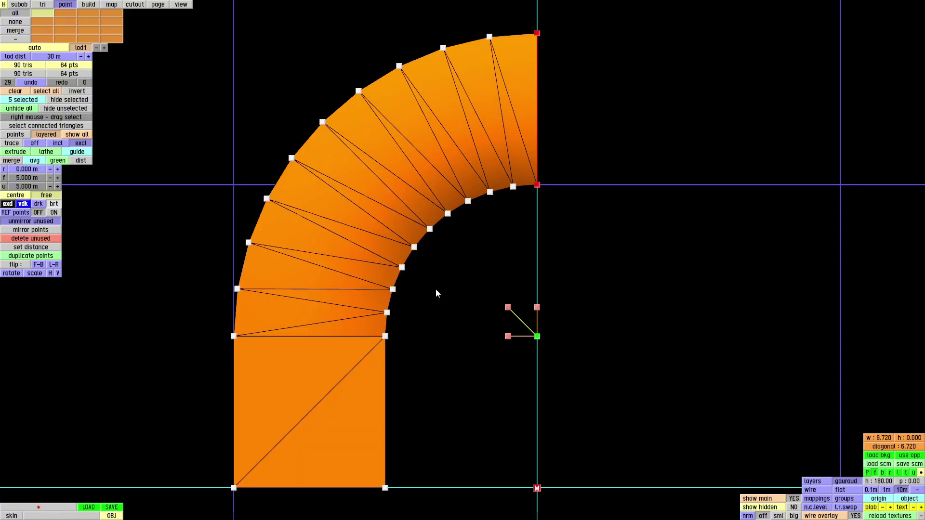
scroll(390, 340, up, 4)
middle_drag(340, 344, 406, 315)
scroll(407, 315, down, 2)
click(426, 308)
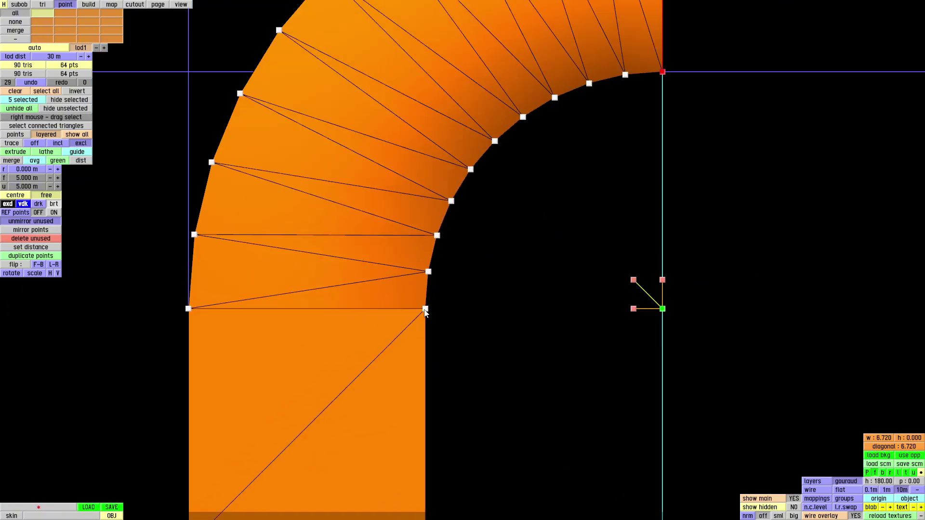
middle_drag(603, 250, 518, 357)
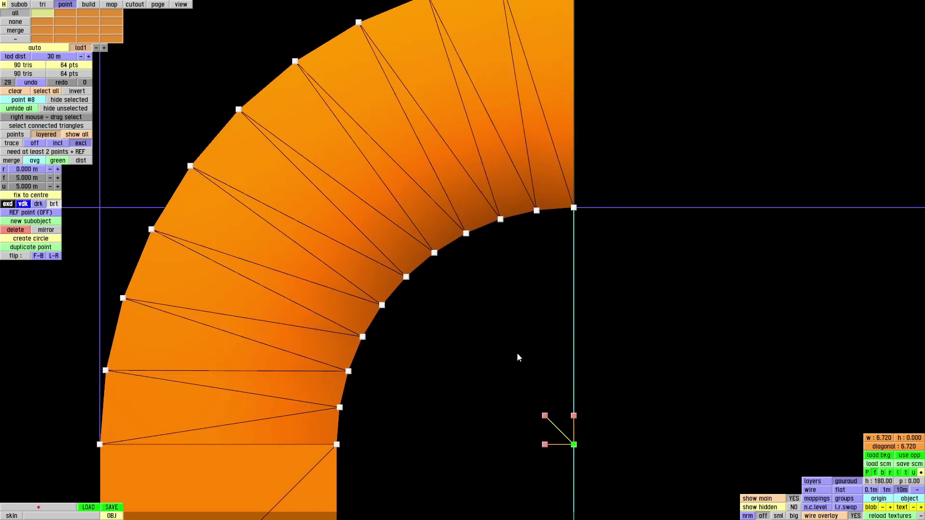
click(575, 207)
click(575, 442)
key(p)
middle_drag(416, 326, 442, 329)
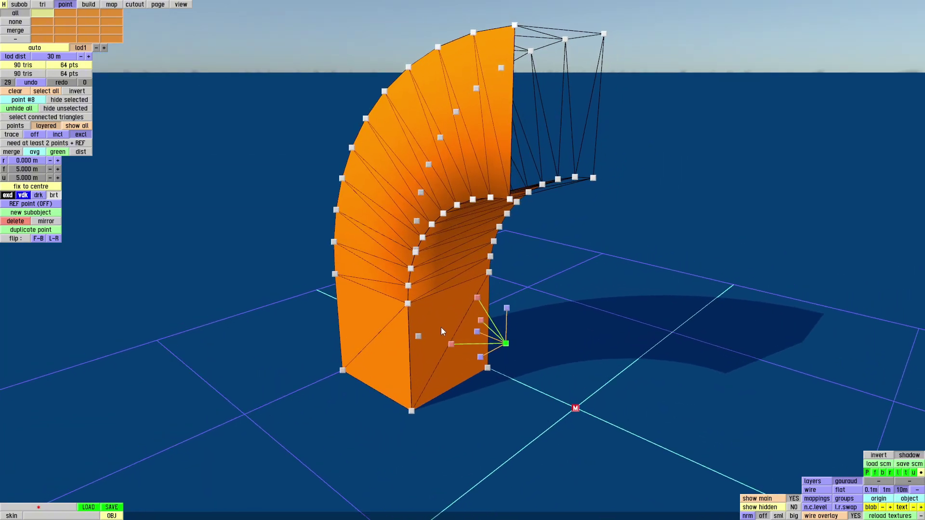
scroll(443, 297, down, 3)
middle_drag(453, 288, 429, 201)
scroll(429, 202, up, 3)
Step: Display the bend's smoothing-group colours and switch to triangle editing
click(19, 4)
middle_drag(299, 270, 456, 347)
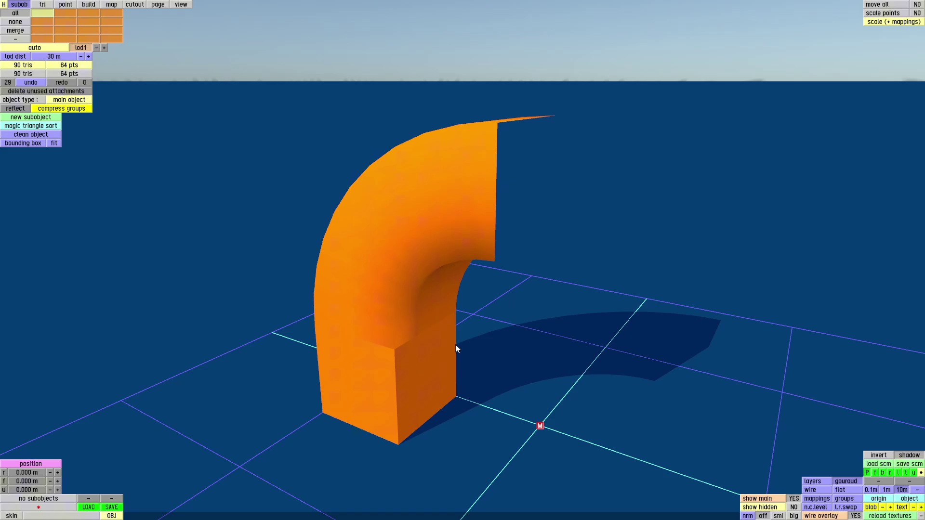
click(845, 498)
click(43, 4)
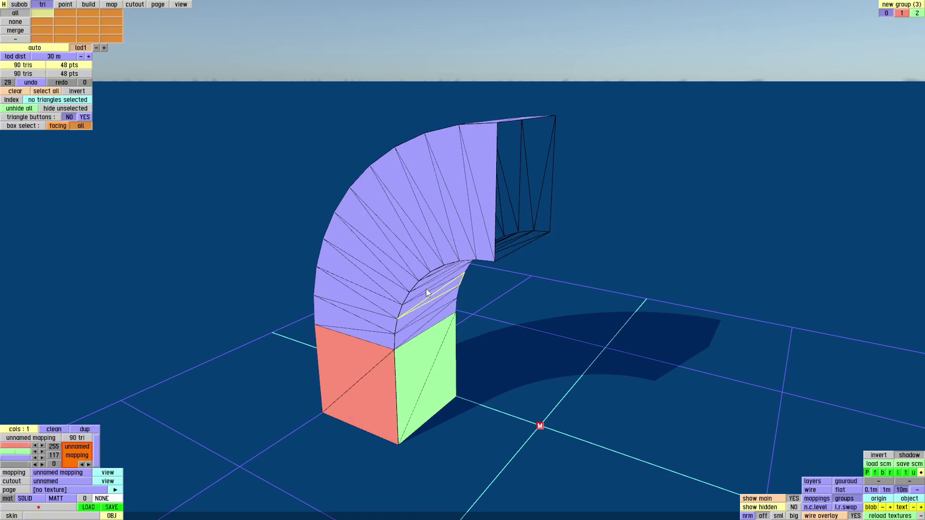
Step: Select the triangles on both flat sides of the lathed bend, assign them to smoothing group 1 and clear the selection
middle_drag(426, 292, 359, 353)
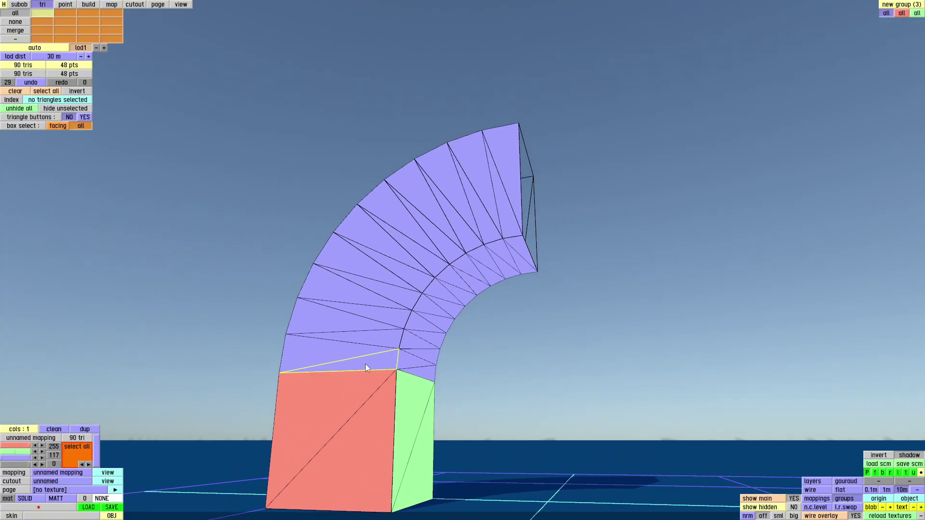
mouse_move(366, 365)
mouse_down()
mouse_move(359, 353)
mouse_move(374, 266)
mouse_move(435, 207)
mouse_move(505, 179)
mouse_up()
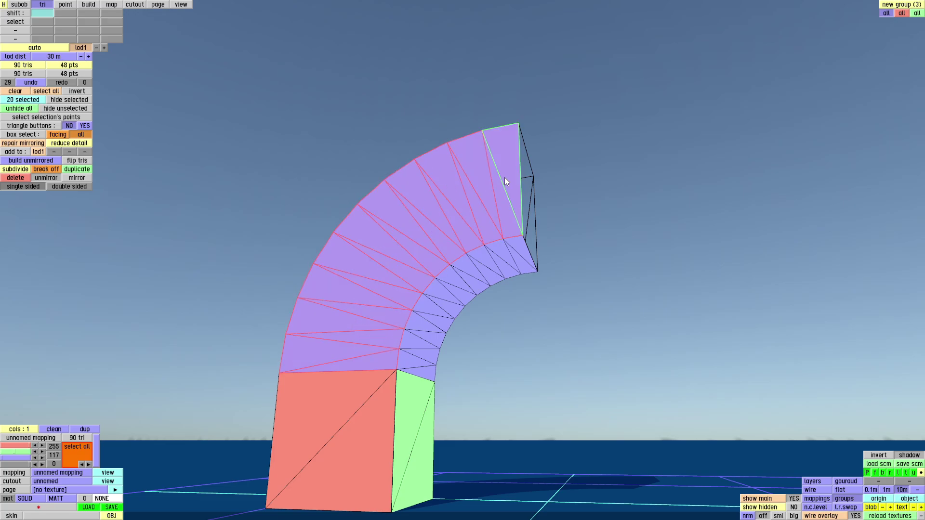
click(504, 178)
middle_drag(400, 314, 542, 355)
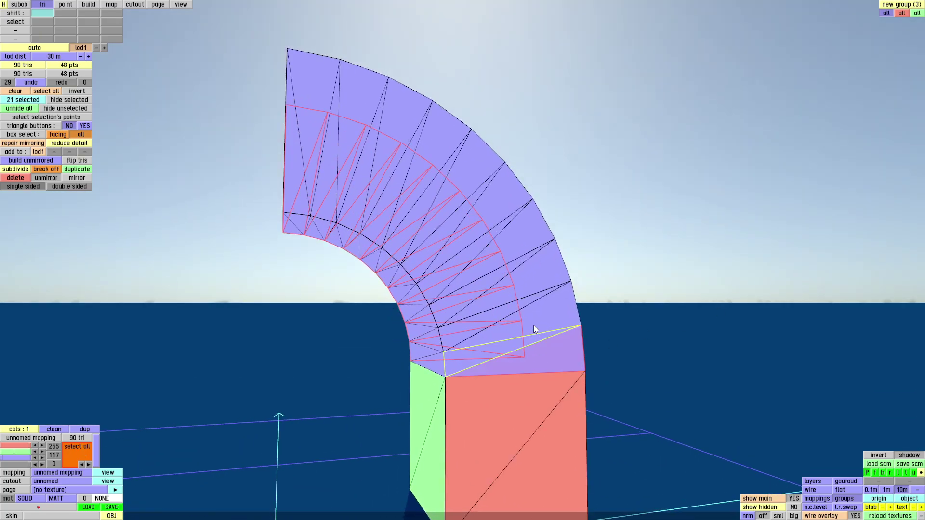
shift+drag(533, 325, 306, 129)
shift+click(297, 204)
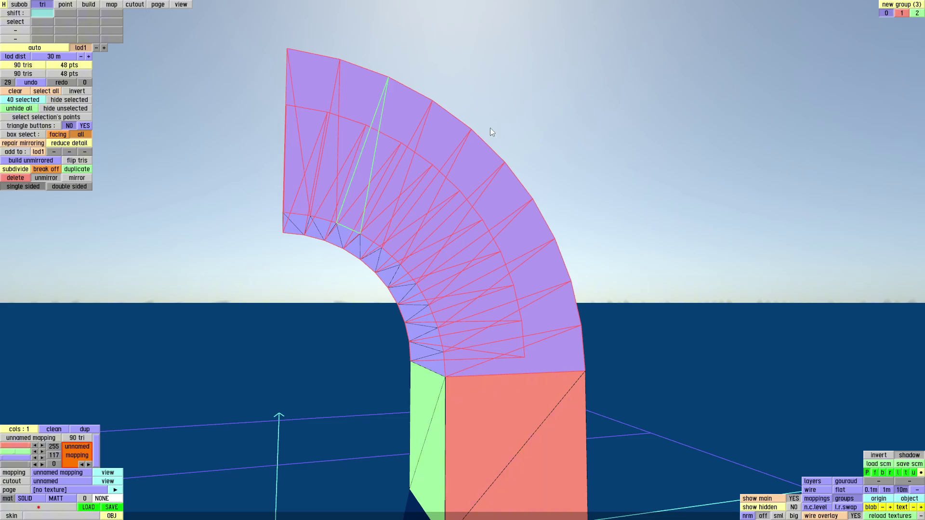
click(901, 13)
click(576, 197)
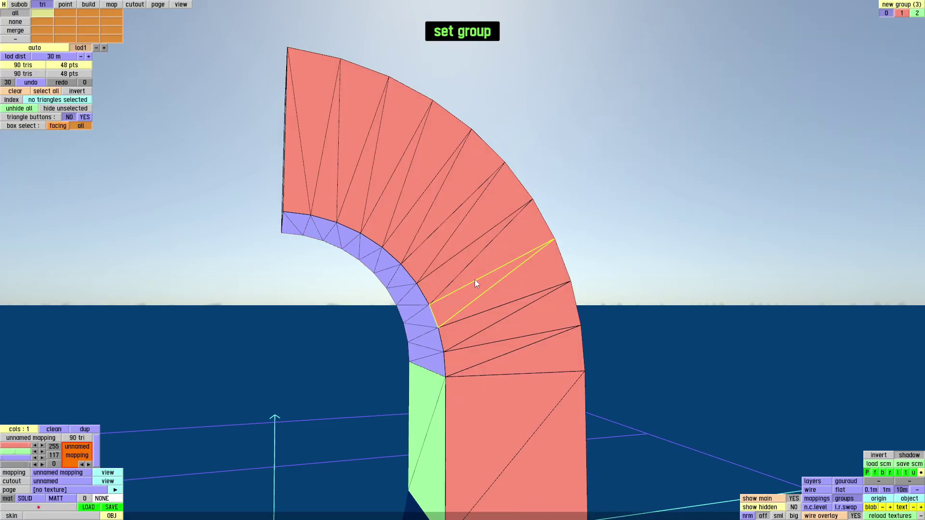
Step: Select the whole inner and outer curved surface groups of the bend and assign them to smoothing group 2
middle_drag(475, 279, 506, 312)
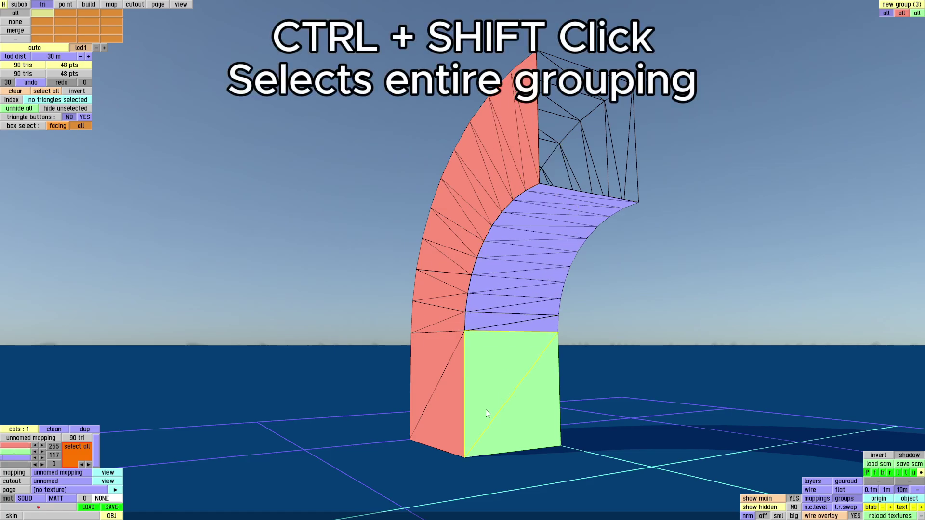
ctrl+shift+click(504, 307)
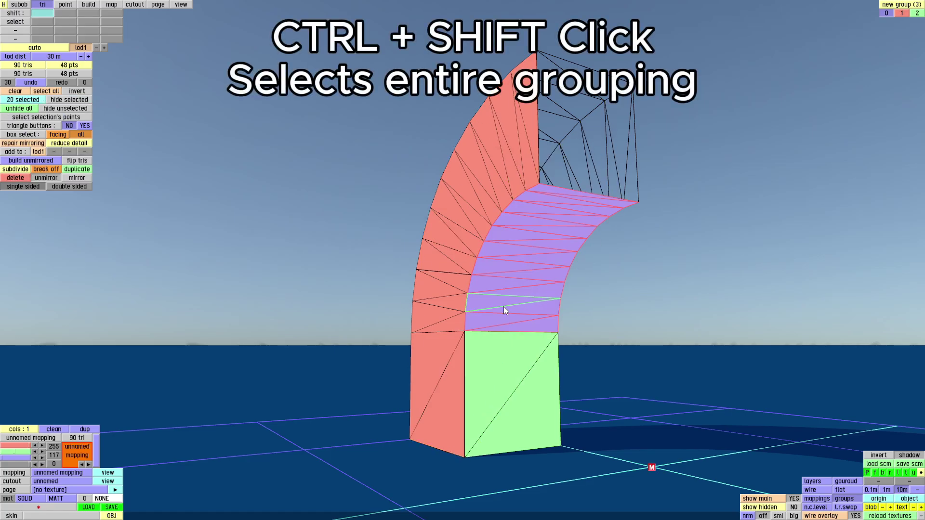
middle_drag(504, 307, 485, 326)
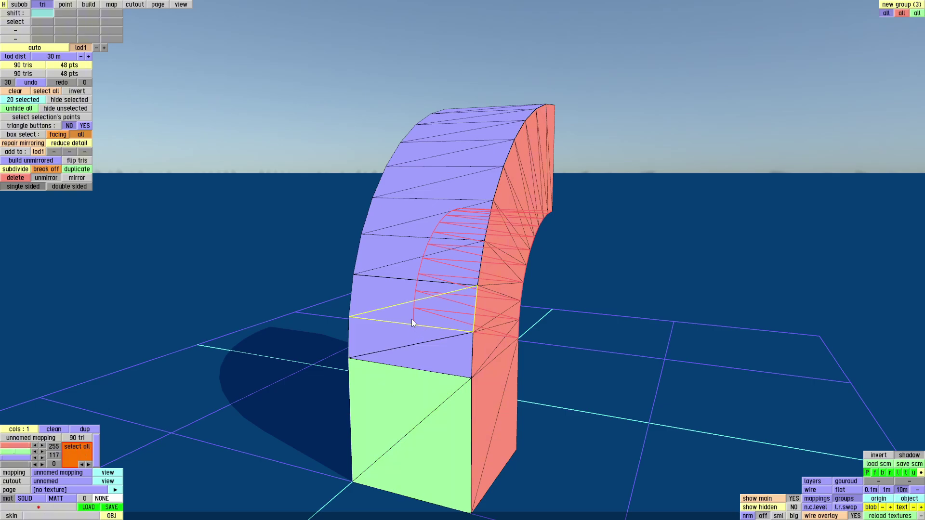
ctrl+shift+click(455, 328)
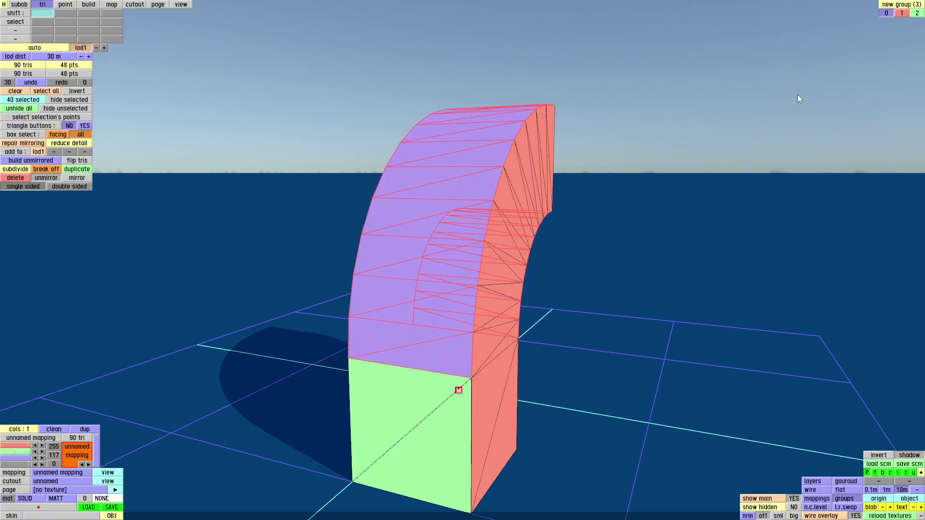
click(917, 13)
click(564, 195)
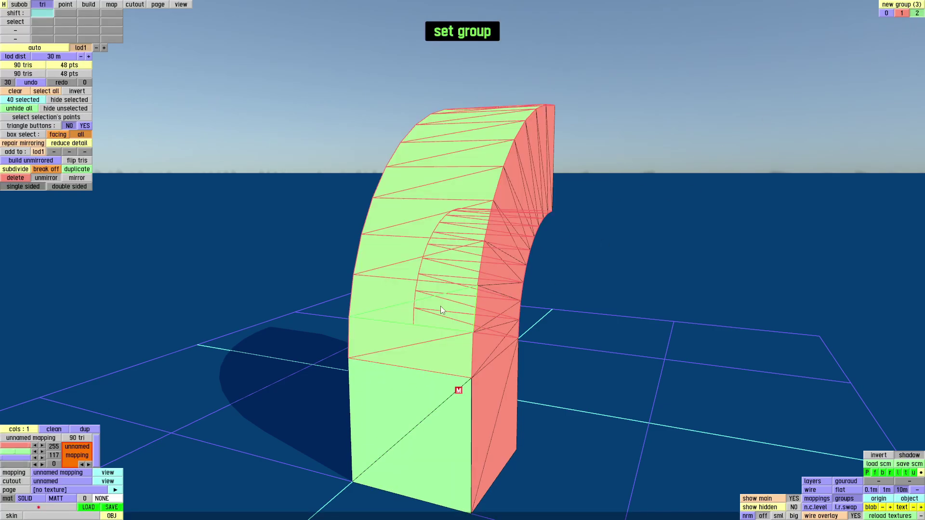
middle_drag(563, 196, 300, 187)
Step: Switch to point editing, select the lathe's pivot point and examine its position relative to the centre line
click(67, 4)
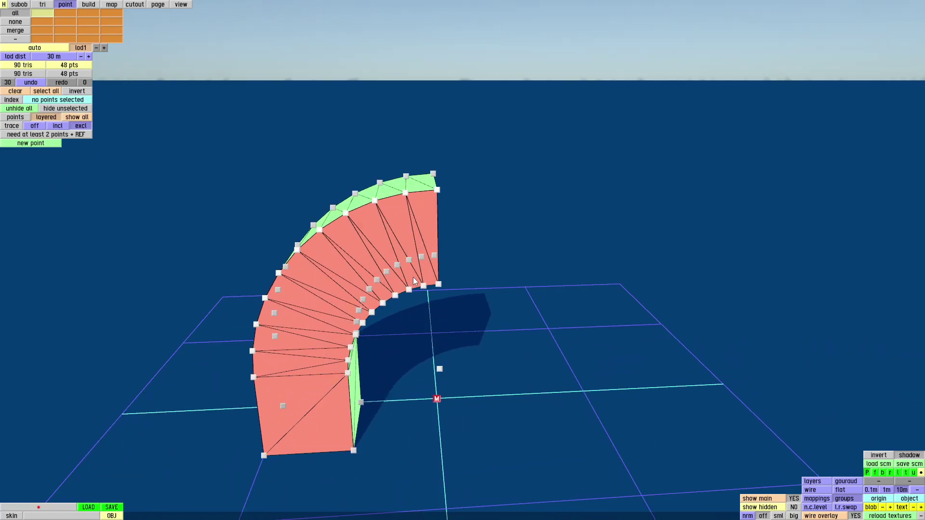
click(440, 369)
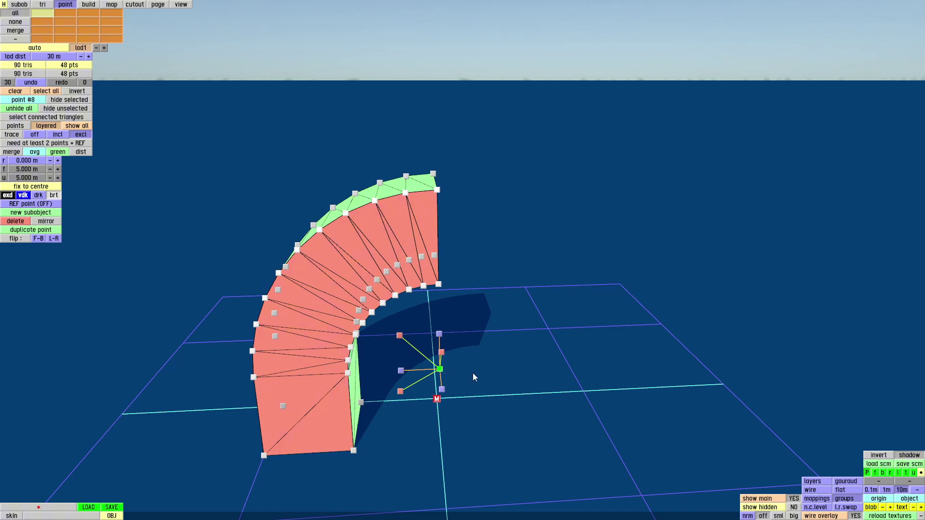
mouse_move(473, 373)
middle_down()
mouse_move(491, 374)
mouse_move(474, 369)
middle_up()
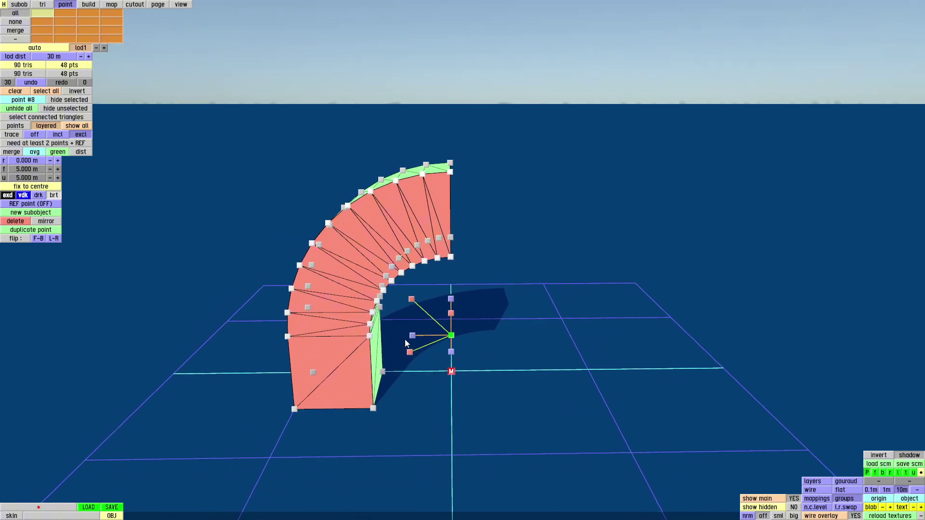
middle_drag(405, 339, 456, 379)
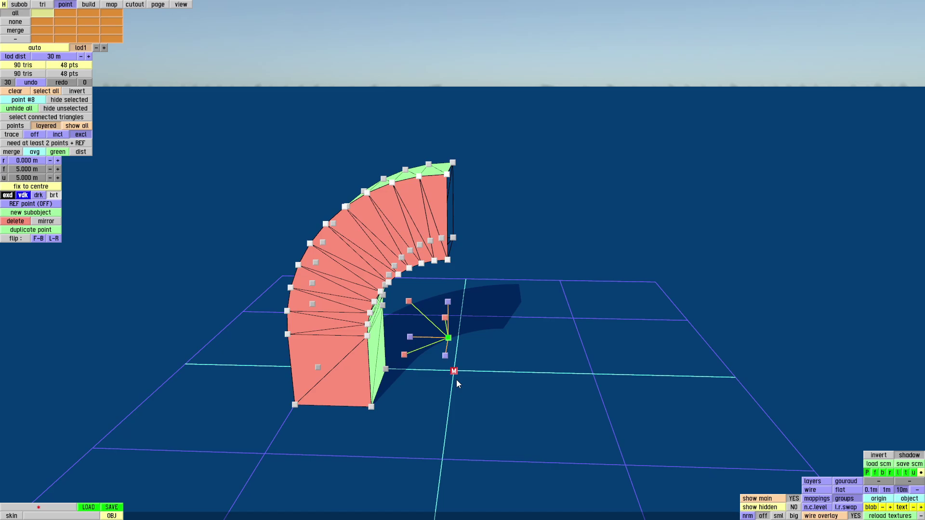
middle_drag(456, 380, 434, 350)
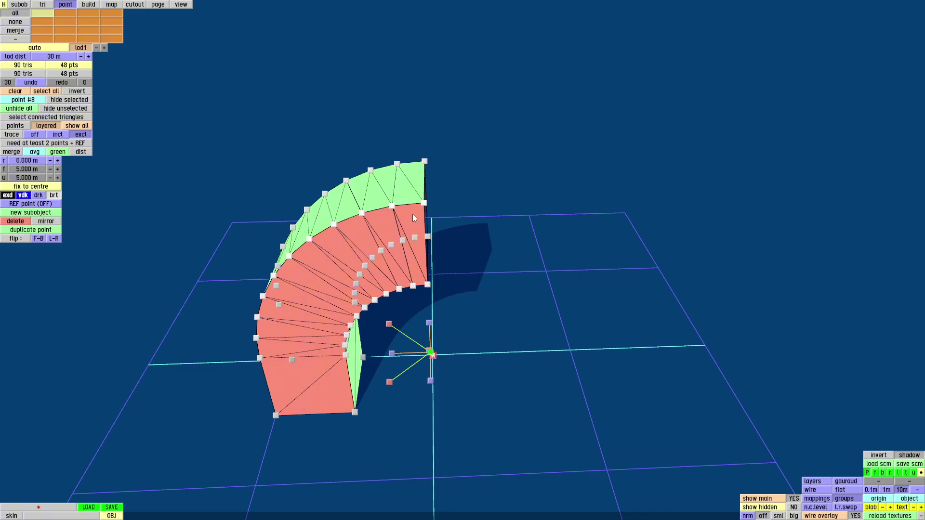
Step: In the front view, select all points on the centre line, fix them to the central plane and clear the selection
key(f)
scroll(545, 268, down, 5)
scroll(571, 332, up, 3)
middle_drag(549, 302, 518, 314)
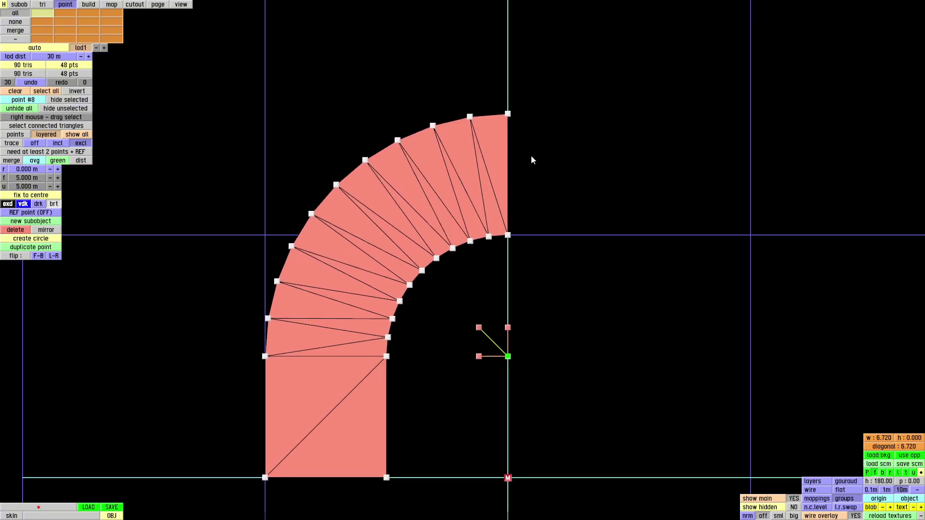
right_drag(538, 93, 504, 383)
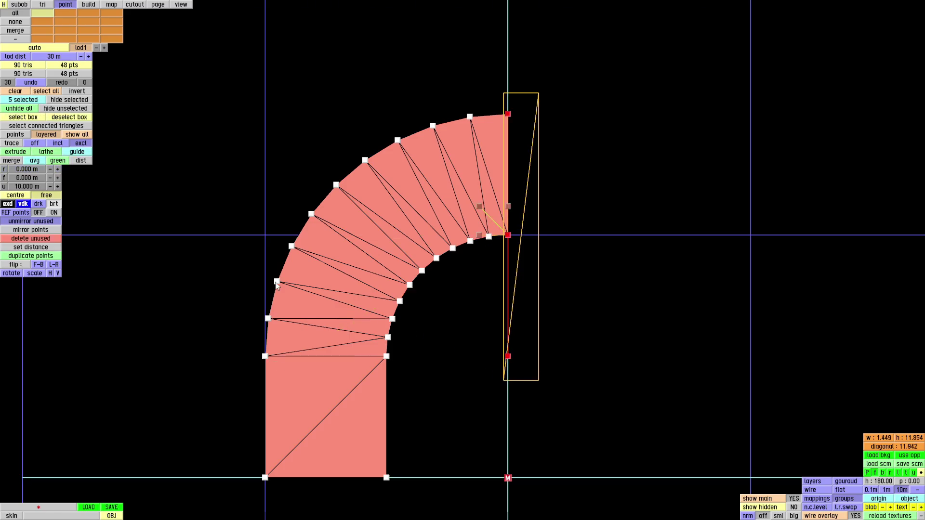
click(18, 197)
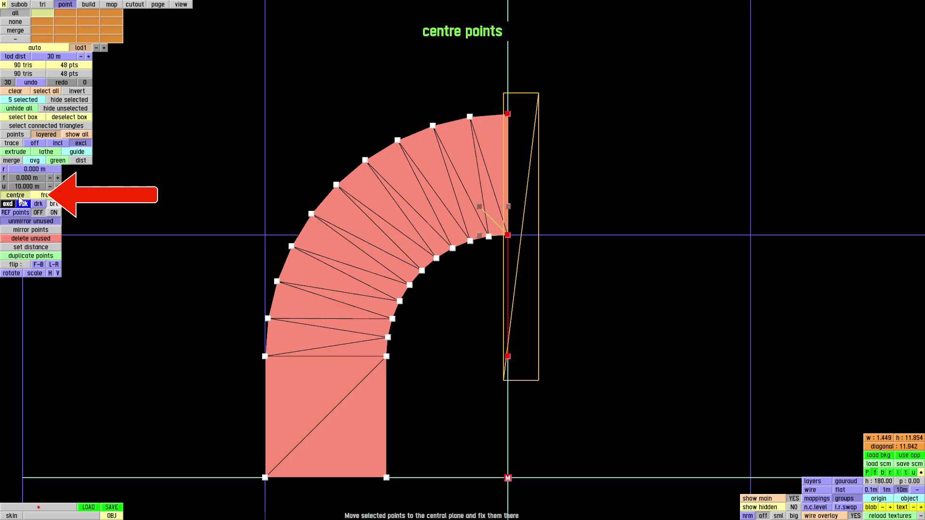
key(space)
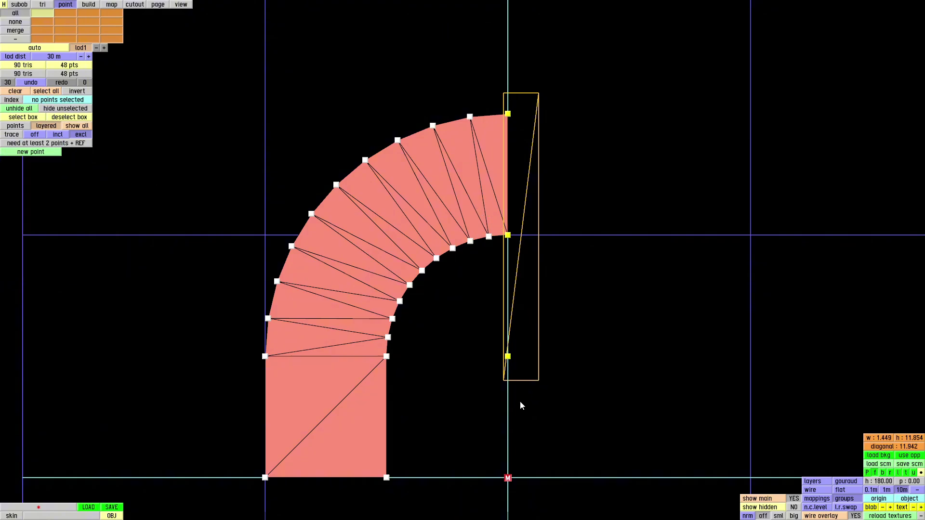
key(p)
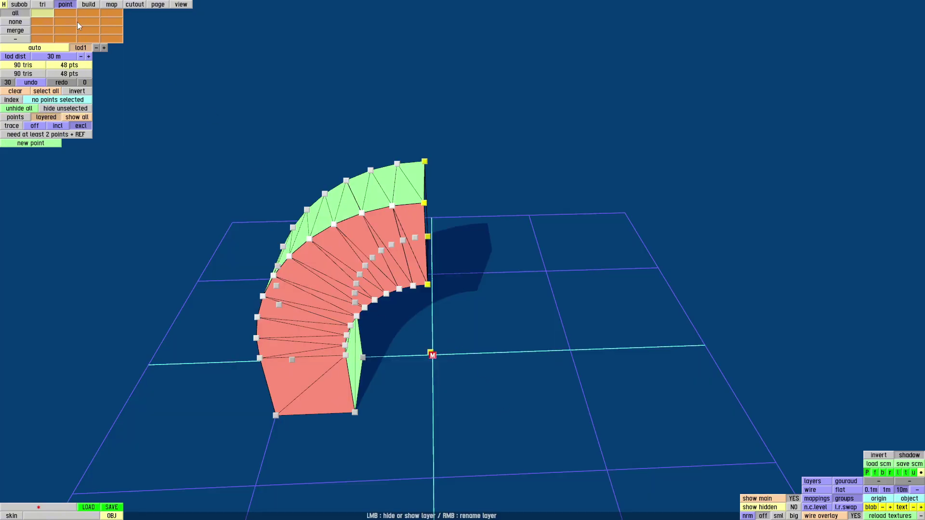
Step: Select all triangles of the bend in triangle editing and mirror them across the centre line to form an arch
click(42, 5)
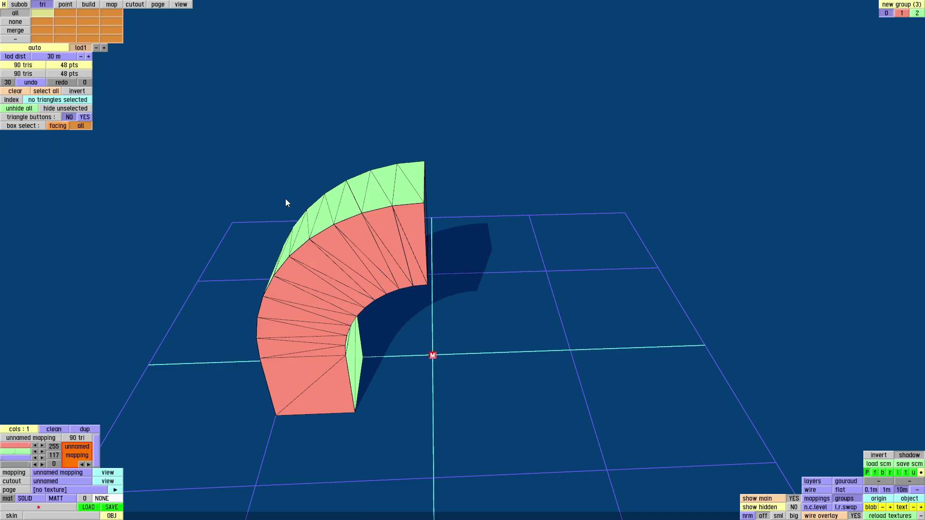
key(a)
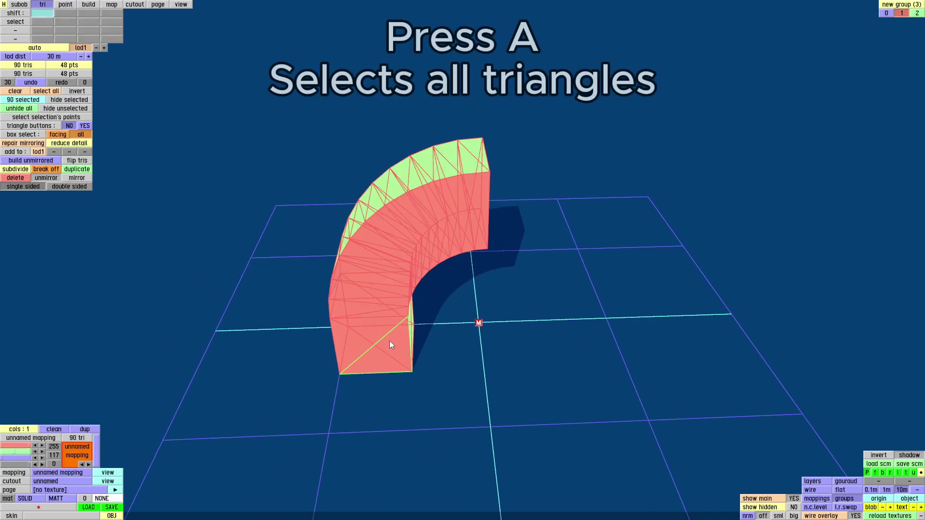
right_drag(385, 313, 412, 433)
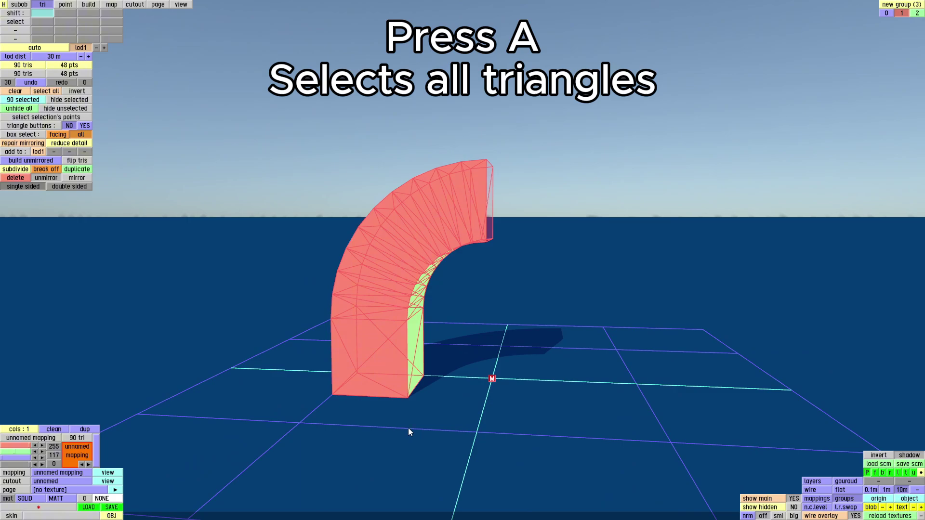
right_drag(401, 400, 282, 308)
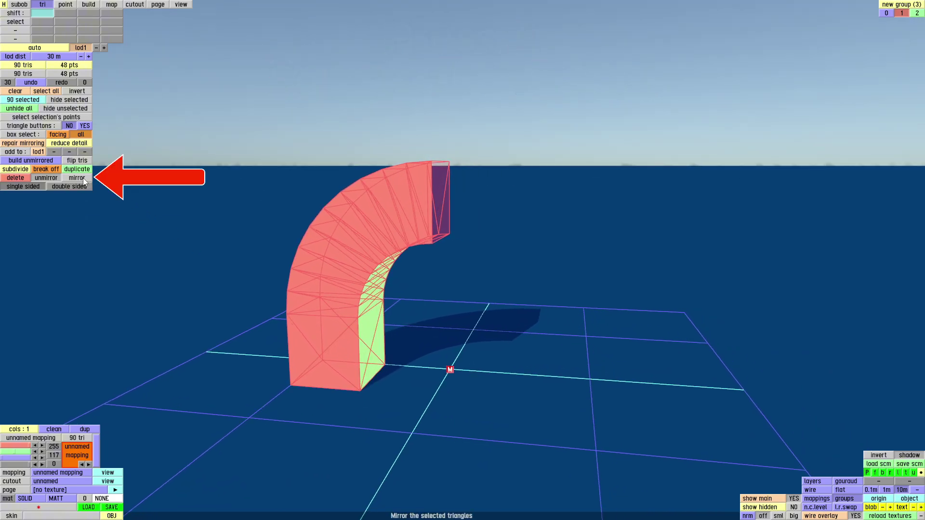
scroll(444, 385, up, 4)
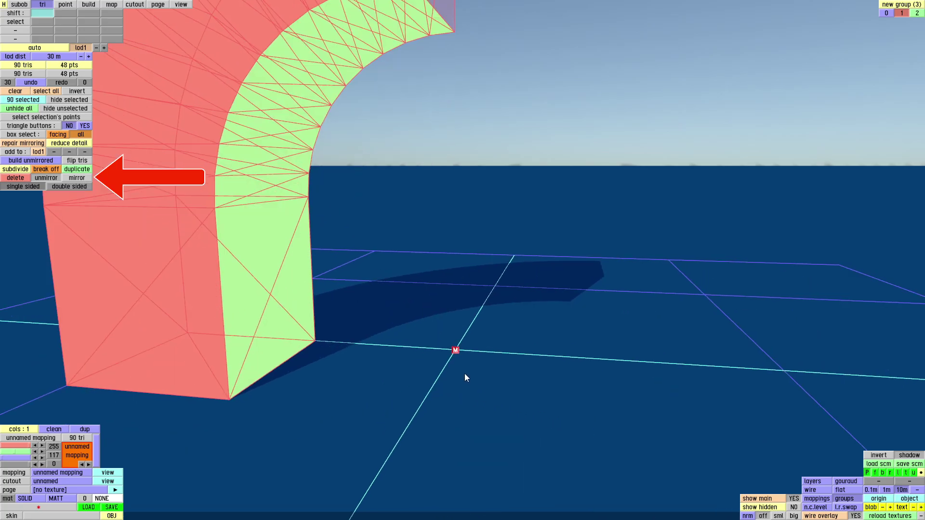
right_drag(465, 374, 433, 361)
scroll(440, 342, up, 4)
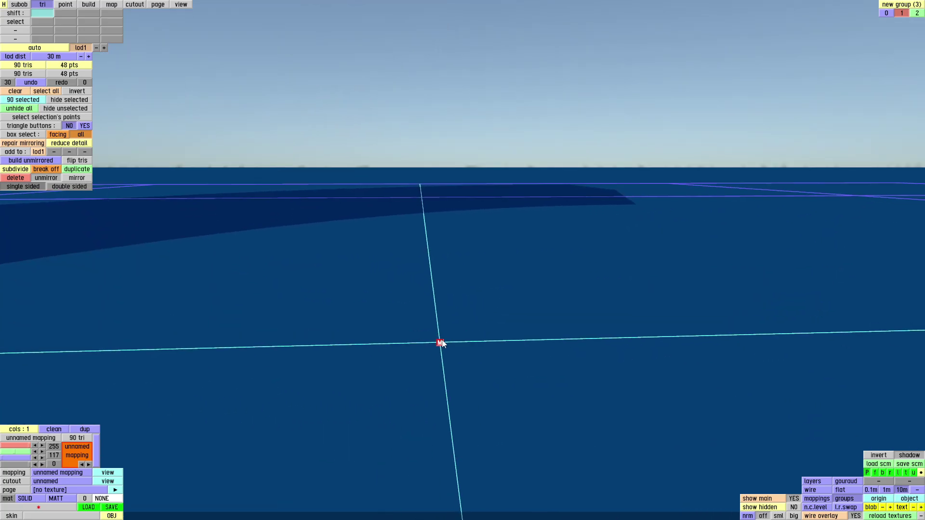
scroll(440, 343, down, 5)
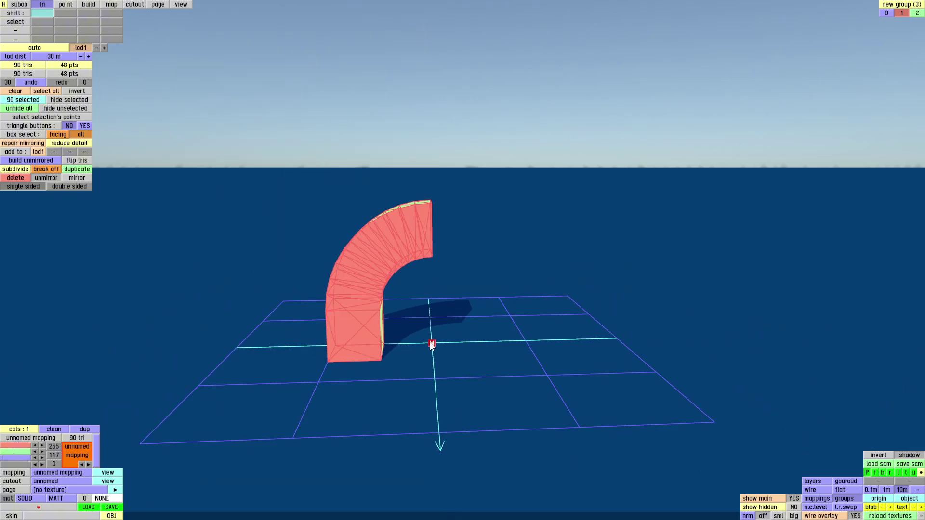
right_drag(444, 358, 442, 353)
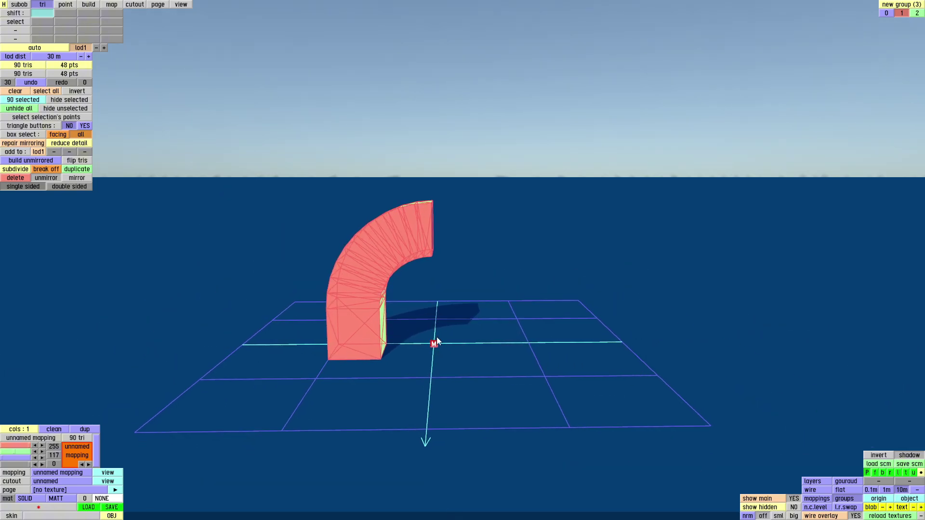
click(84, 177)
Step: Clear the triangle selection, switch to subobject editing and display the arch shaded in its mapping colour instead of smoothing-group colours
scroll(433, 376, up, 2)
right_drag(432, 377, 435, 429)
scroll(439, 373, up, 5)
scroll(439, 371, down, 3)
scroll(439, 372, down, 4)
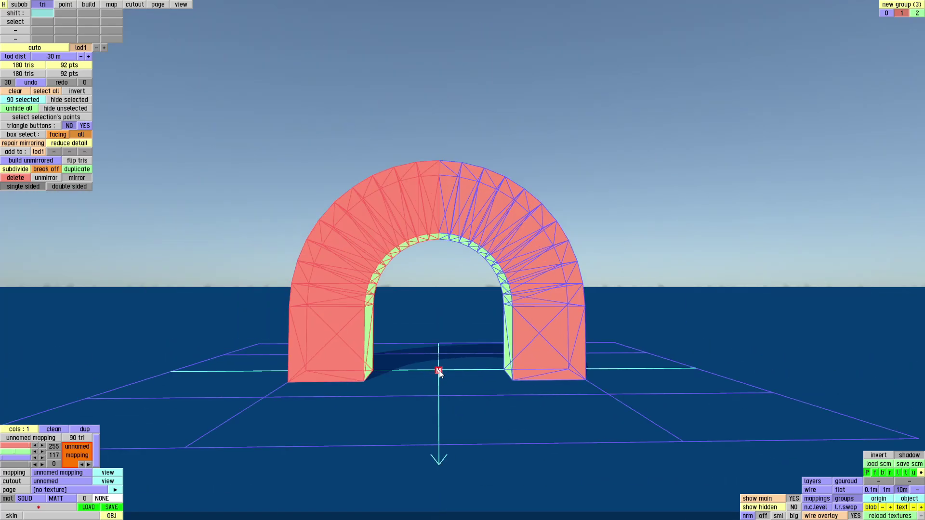
scroll(438, 372, up, 5)
click(438, 357)
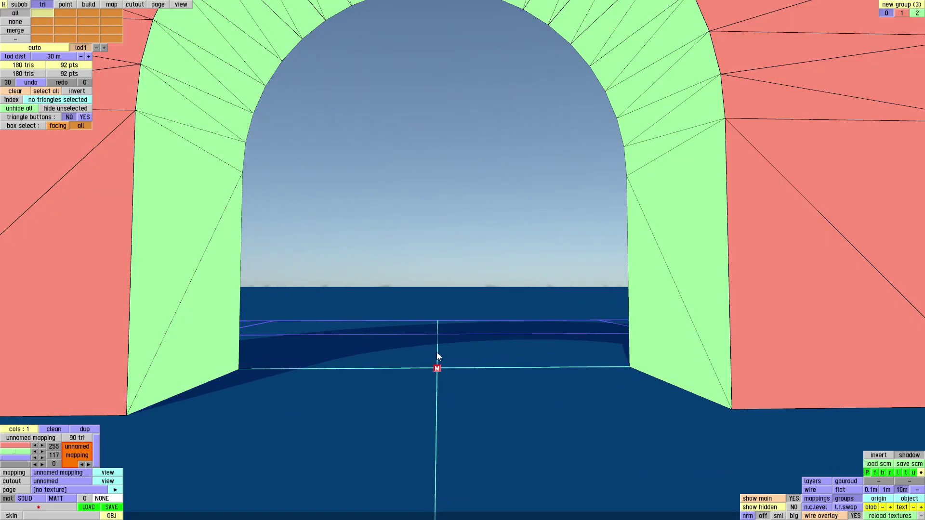
right_drag(449, 388, 437, 366)
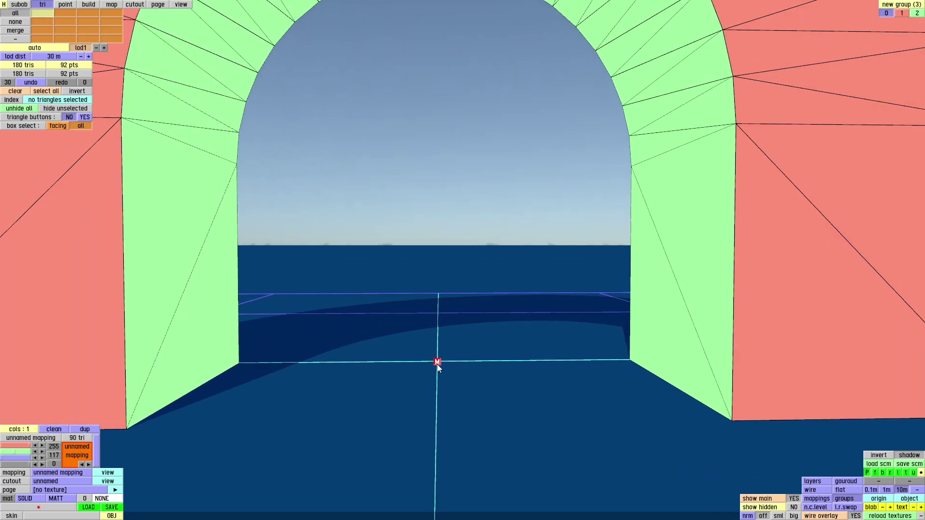
click(24, 4)
right_drag(376, 381, 332, 400)
click(854, 489)
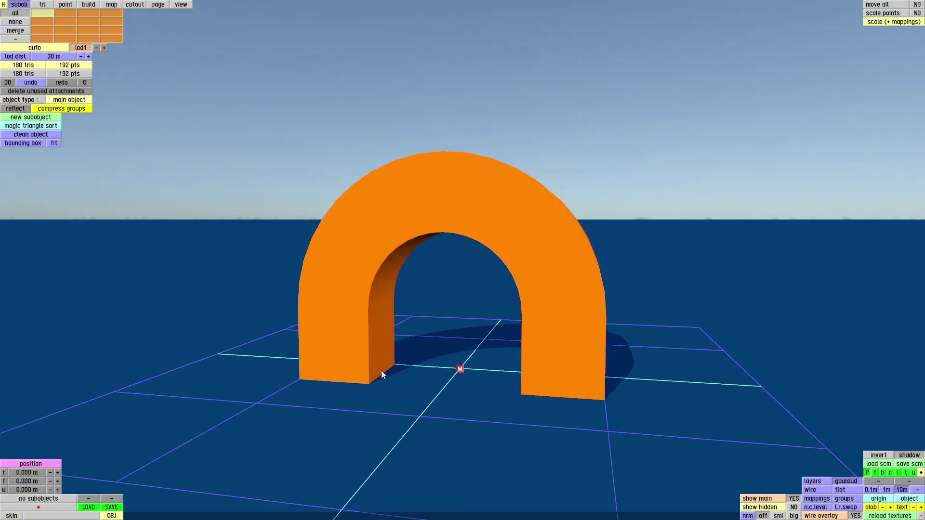
mouse_move(380, 371)
right_down()
mouse_move(436, 371)
mouse_move(451, 384)
mouse_move(620, 423)
mouse_move(159, 409)
mouse_move(363, 390)
mouse_move(399, 418)
mouse_move(324, 393)
mouse_move(454, 382)
mouse_move(390, 330)
mouse_move(377, 306)
mouse_move(716, 268)
mouse_move(426, 301)
mouse_move(503, 297)
mouse_move(428, 333)
mouse_move(462, 406)
mouse_move(539, 464)
mouse_move(449, 357)
mouse_move(468, 501)
mouse_move(628, 179)
mouse_move(355, 304)
mouse_move(413, 392)
right_up()
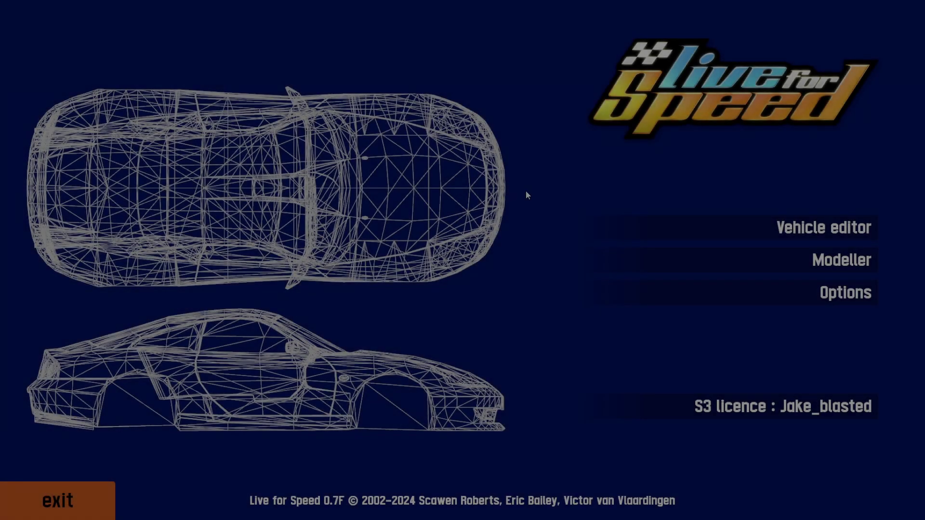
Step: Open the Vehicle editor and load the LX4 vehicle to look it over
click(804, 231)
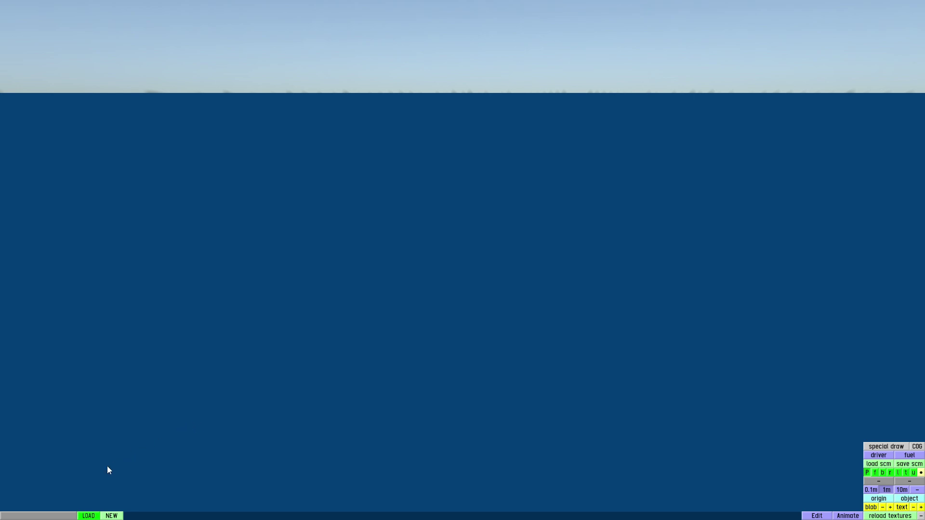
click(88, 515)
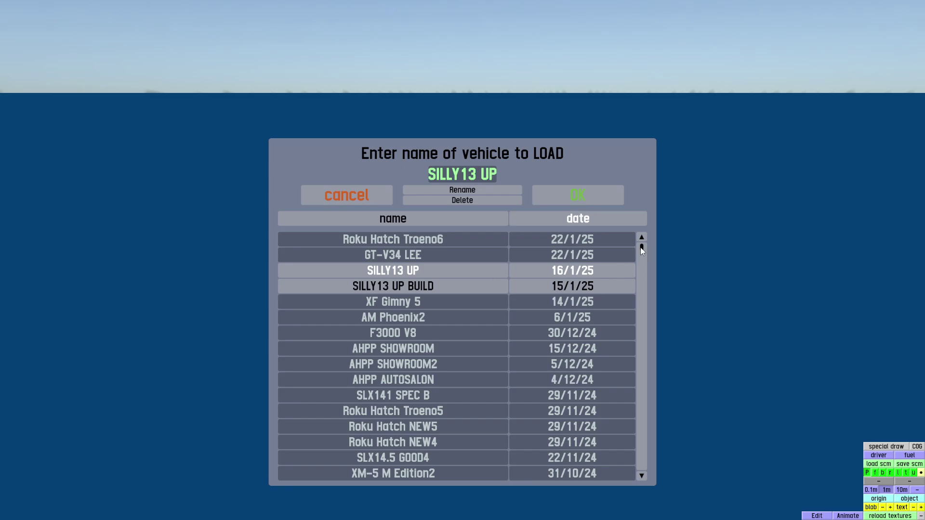
drag(640, 247, 637, 474)
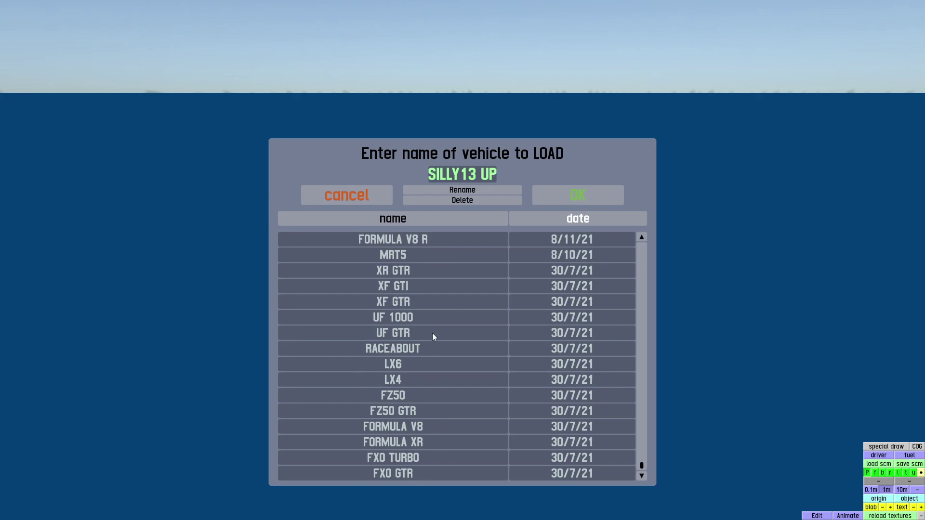
click(398, 379)
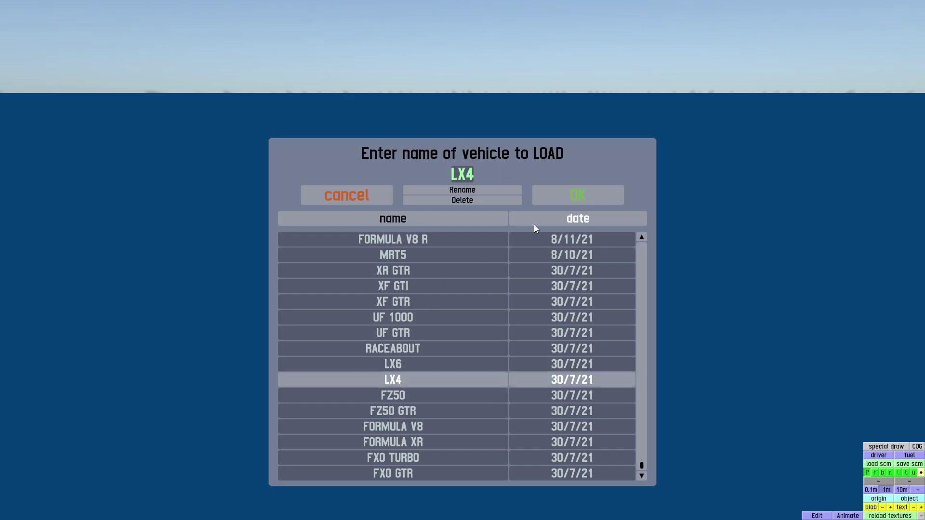
click(545, 198)
drag(463, 299, 362, 298)
scroll(392, 285, down, 5)
scroll(414, 293, up, 5)
Step: Load the RACEABOUT vehicle in place of the LX4 and view it from the front corner
click(89, 515)
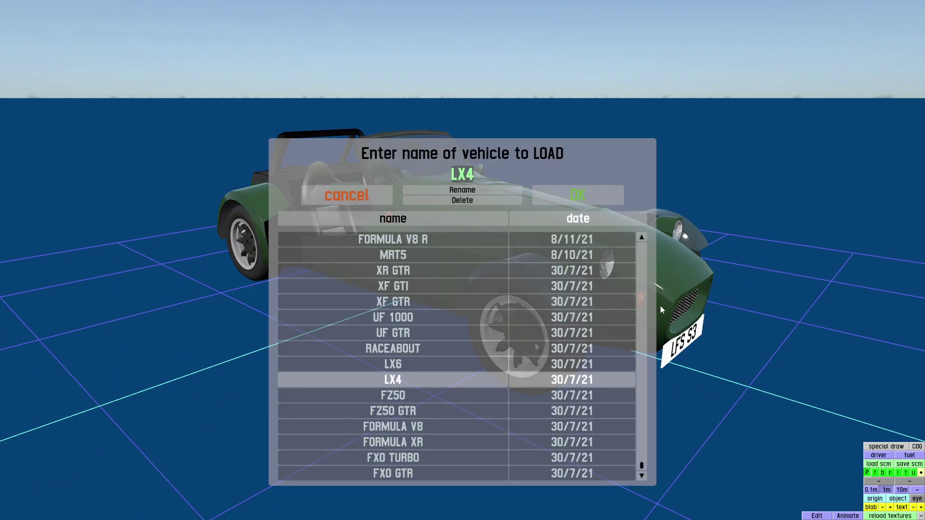
click(400, 350)
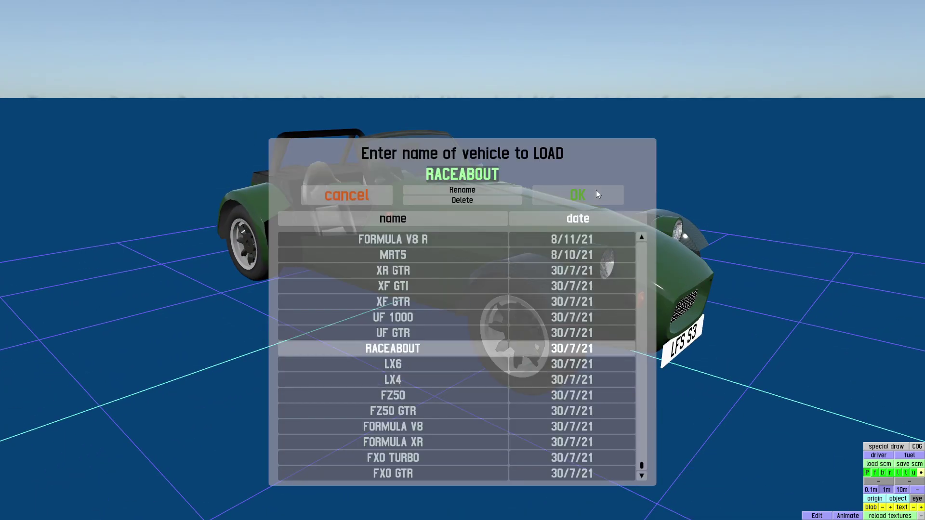
click(596, 191)
drag(398, 281, 744, 410)
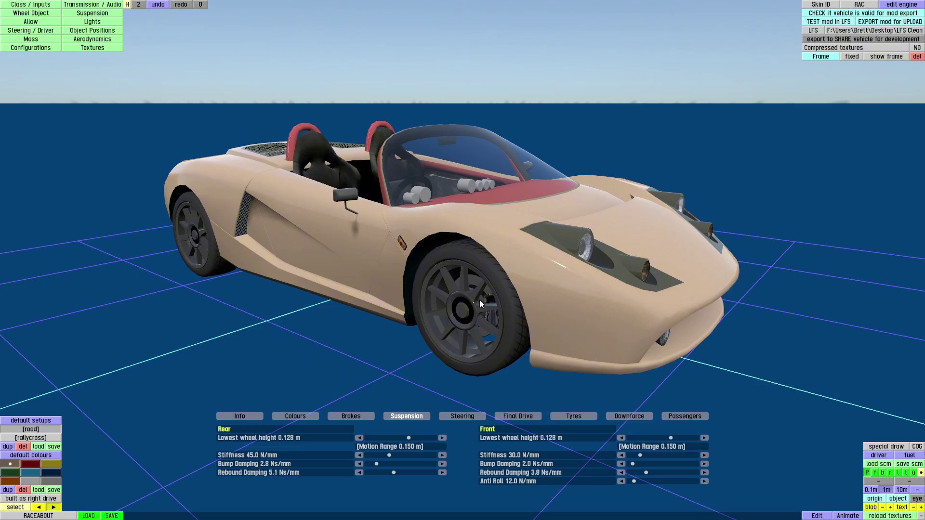
Step: Open the RACEABOUT model in the modelling editor and examine its dashboard, gauges, steering wheel, seats and outer body
key(e)
drag(479, 299, 500, 300)
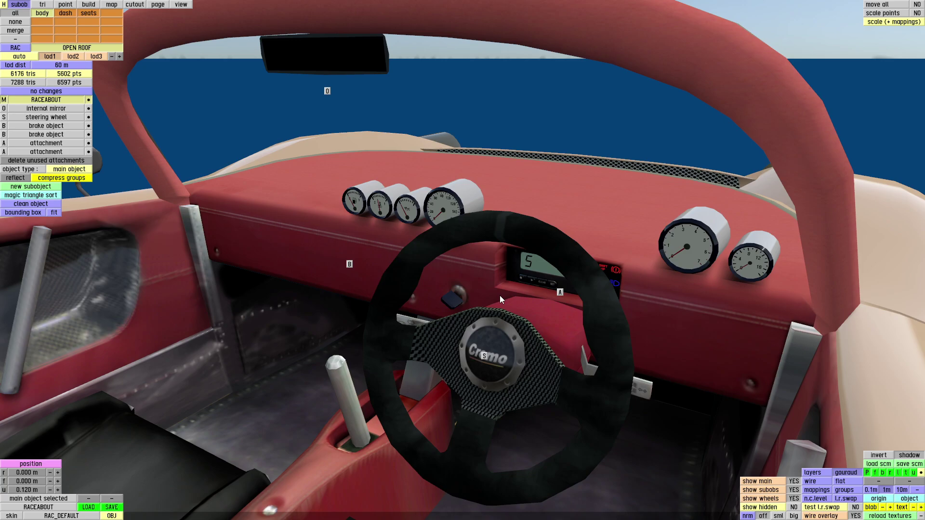
drag(500, 299, 556, 315)
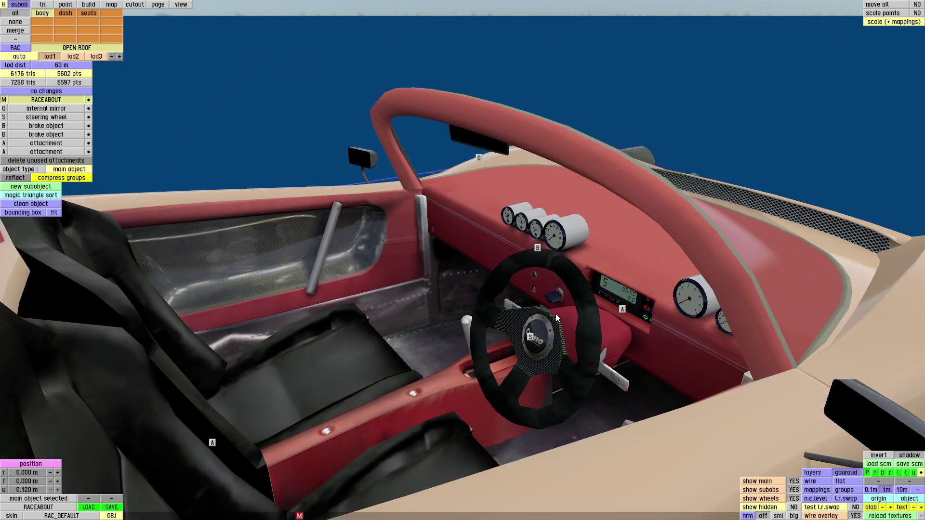
drag(498, 363, 558, 366)
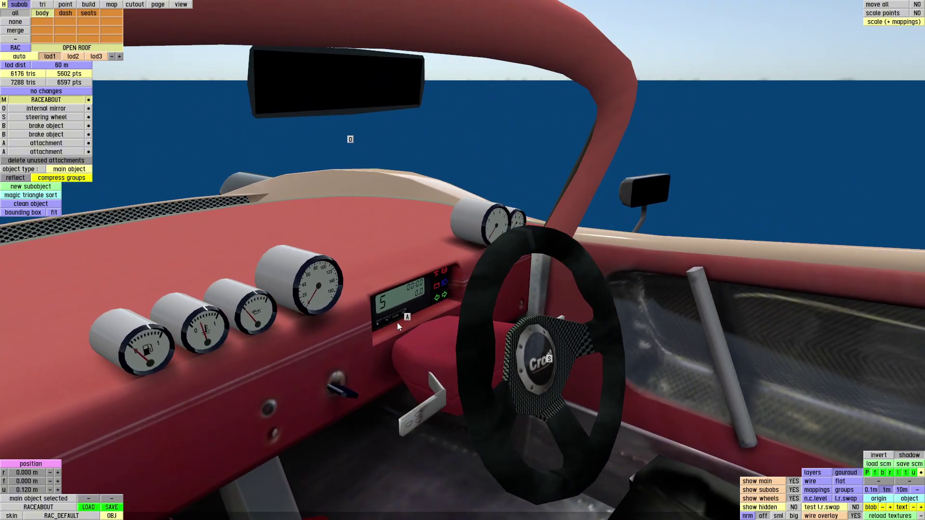
drag(406, 317, 502, 314)
scroll(500, 311, down, 6)
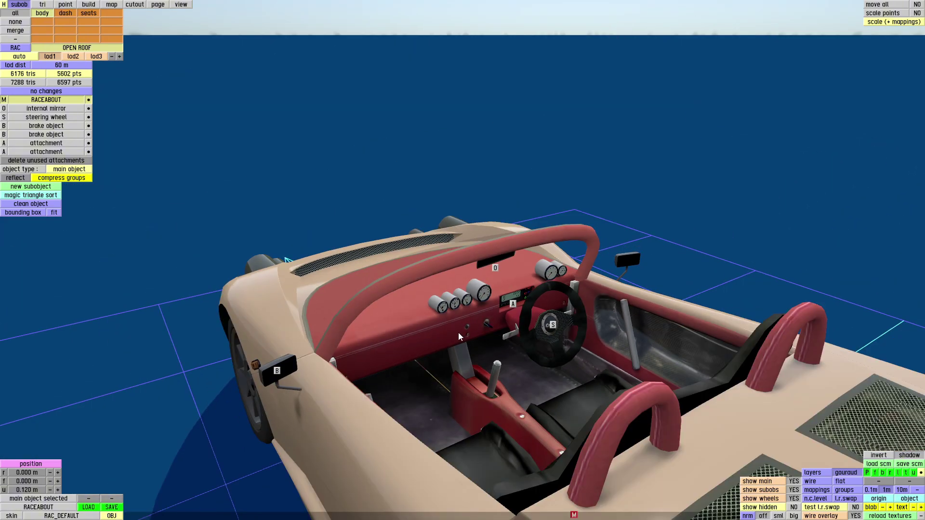
drag(459, 336, 757, 362)
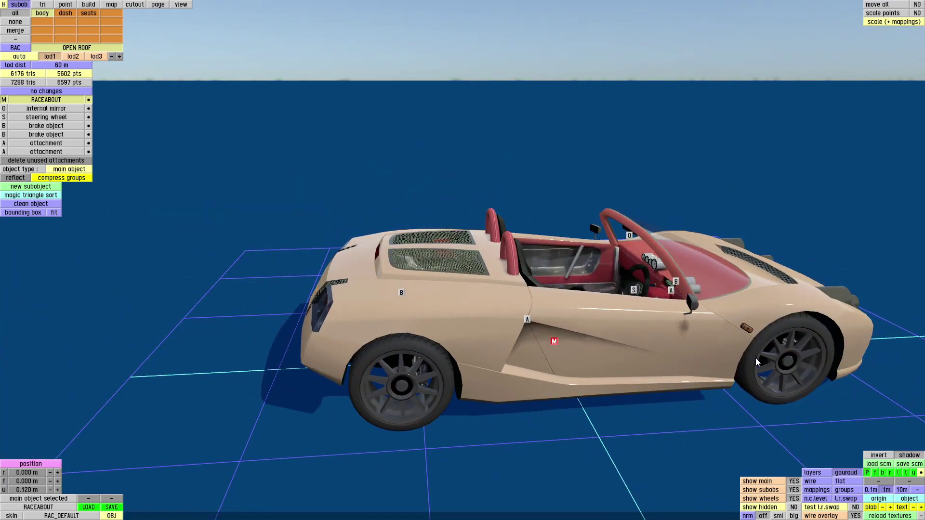
drag(508, 406, 363, 309)
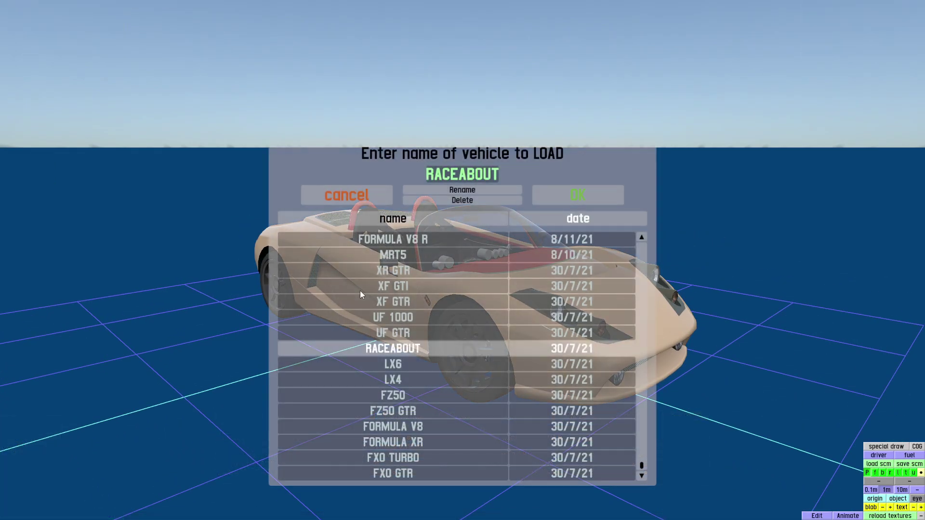
Step: Load the SILLY13 UP vehicle in place of the RACEABOUT
text(sill)
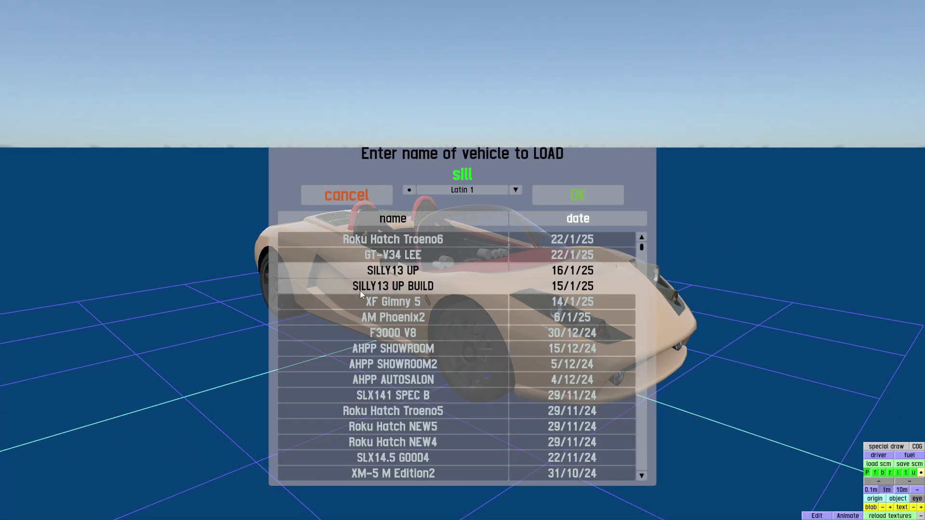
click(413, 271)
click(583, 188)
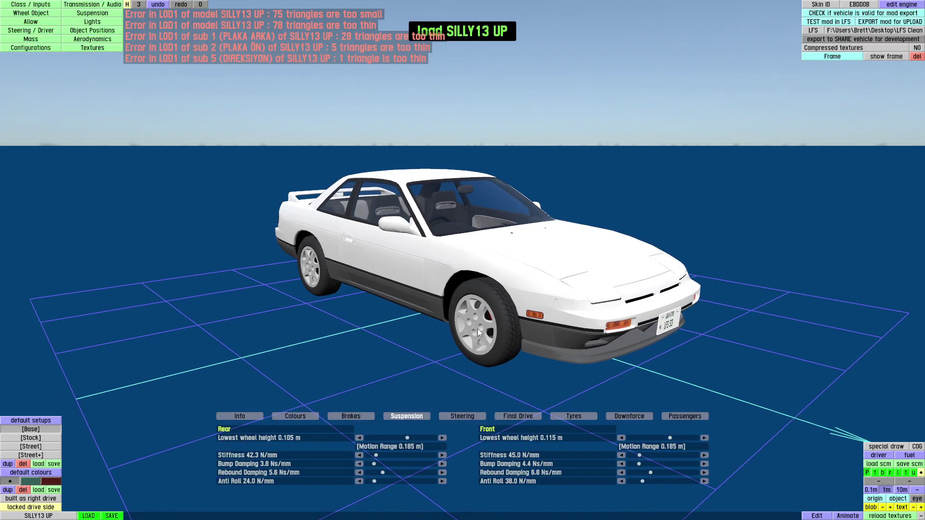
drag(478, 328, 475, 321)
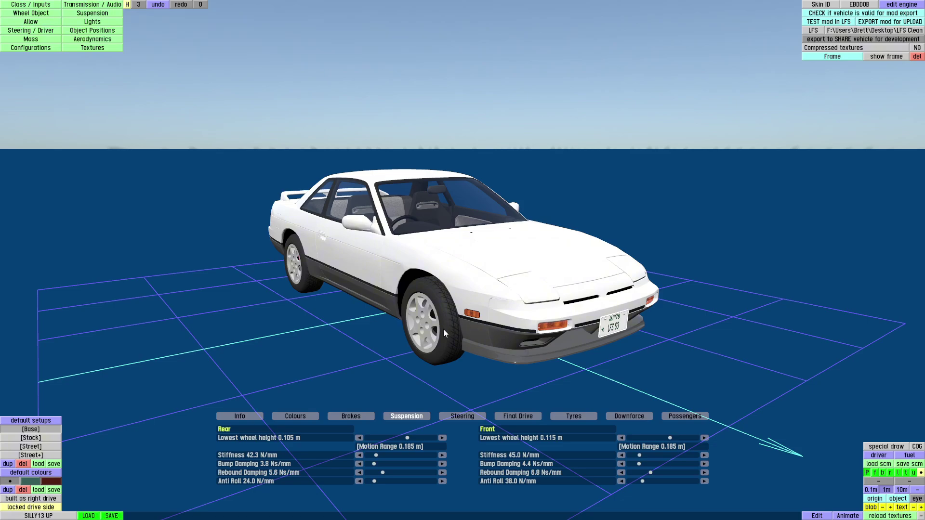
Step: Examine the SILLY13 UP exterior from the rear and side, including the parts inside the rear wheel arch and the tailgate badges
drag(440, 314, 320, 295)
scroll(346, 337, up, 4)
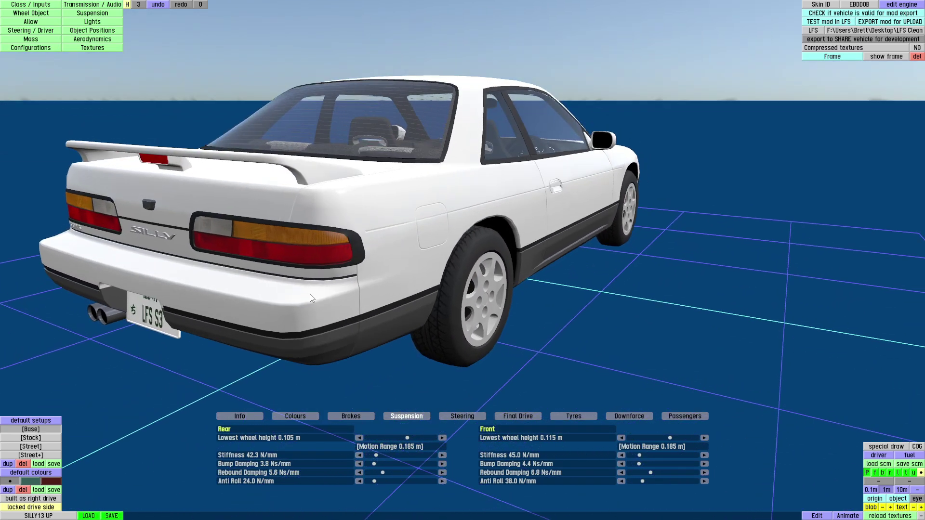
right_drag(320, 295, 363, 293)
drag(363, 293, 541, 305)
scroll(569, 308, up, 3)
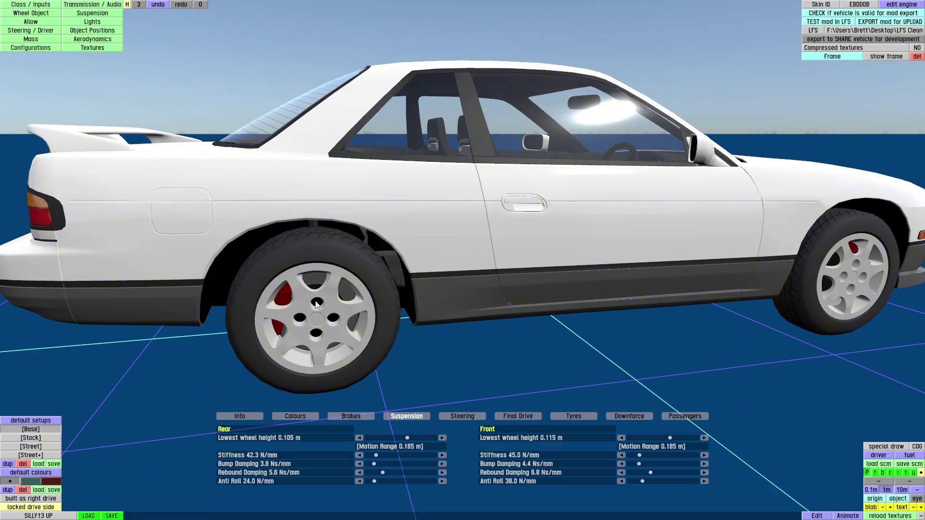
scroll(393, 275, up, 5)
scroll(391, 274, down, 2)
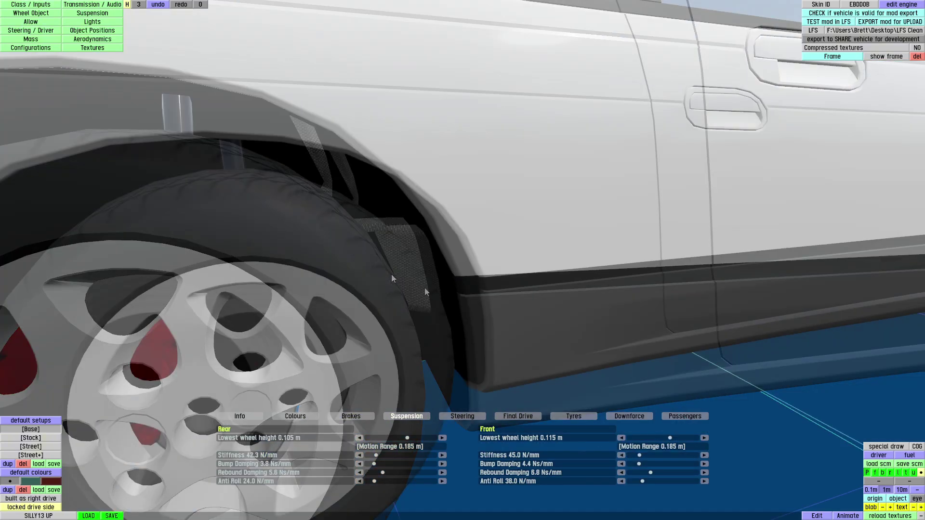
drag(423, 289, 448, 280)
scroll(448, 283, up, 8)
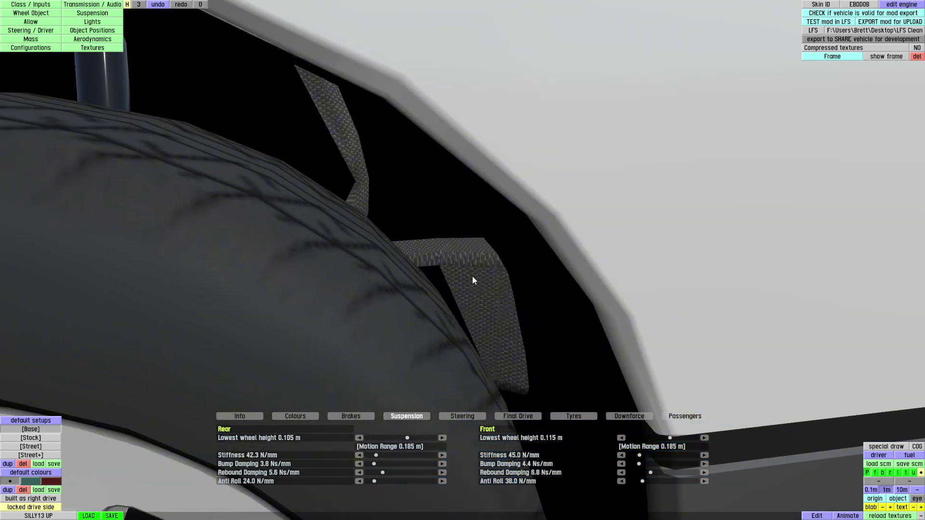
scroll(496, 289, down, 10)
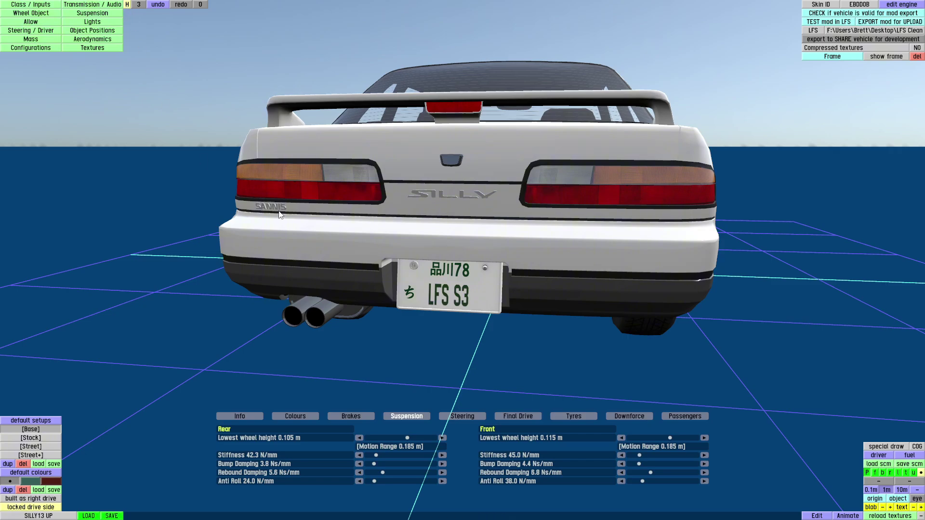
Step: Show and hide the model's error message history, and inspect the car body from the side and front
click(127, 4)
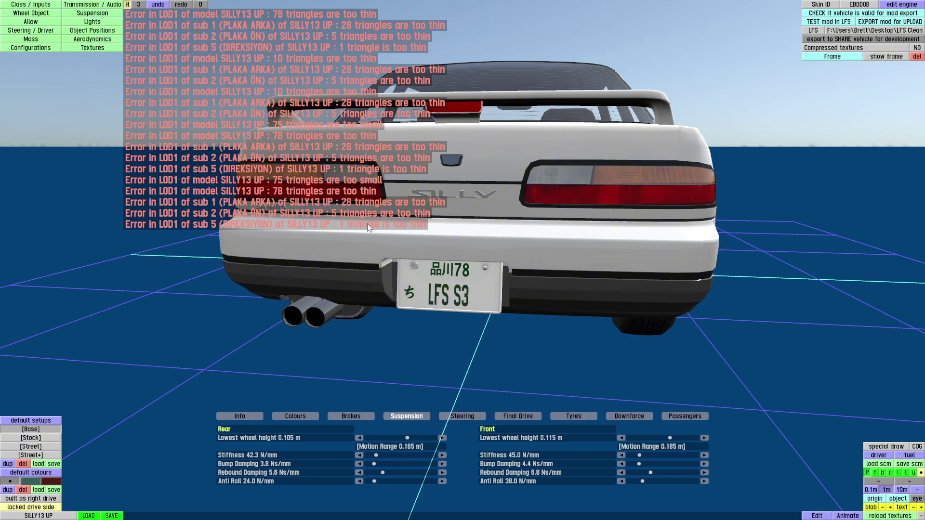
click(128, 5)
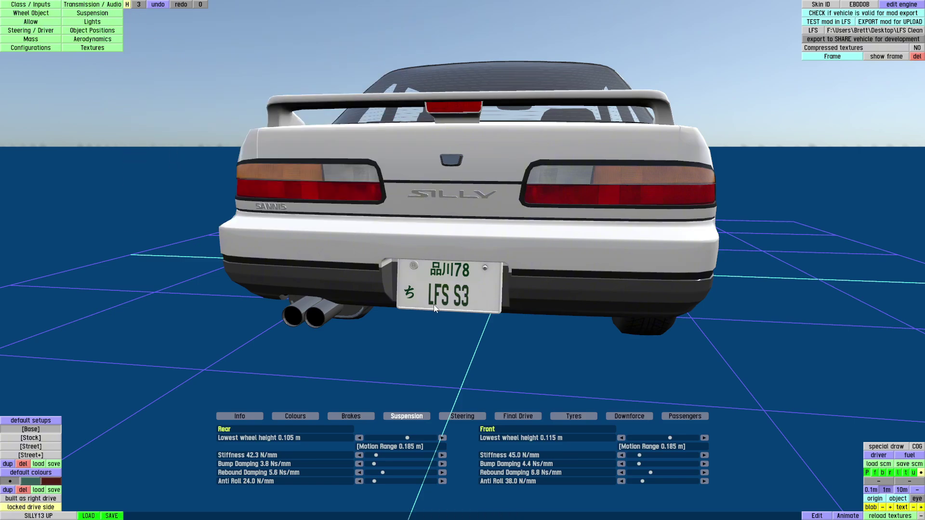
drag(434, 306, 551, 336)
scroll(392, 342, down, 3)
scroll(551, 336, up, 3)
right_drag(551, 337, 398, 327)
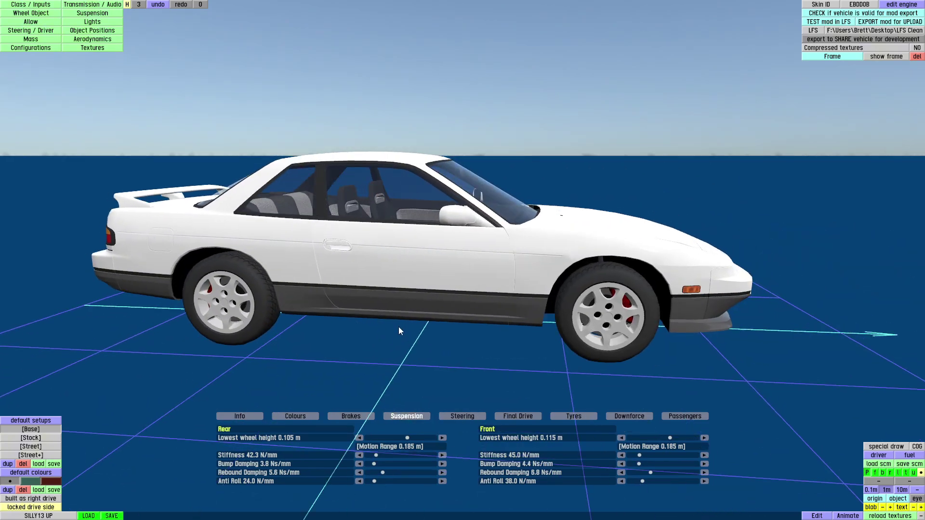
drag(398, 327, 565, 351)
right_drag(565, 351, 377, 328)
drag(378, 329, 593, 335)
right_drag(592, 335, 448, 345)
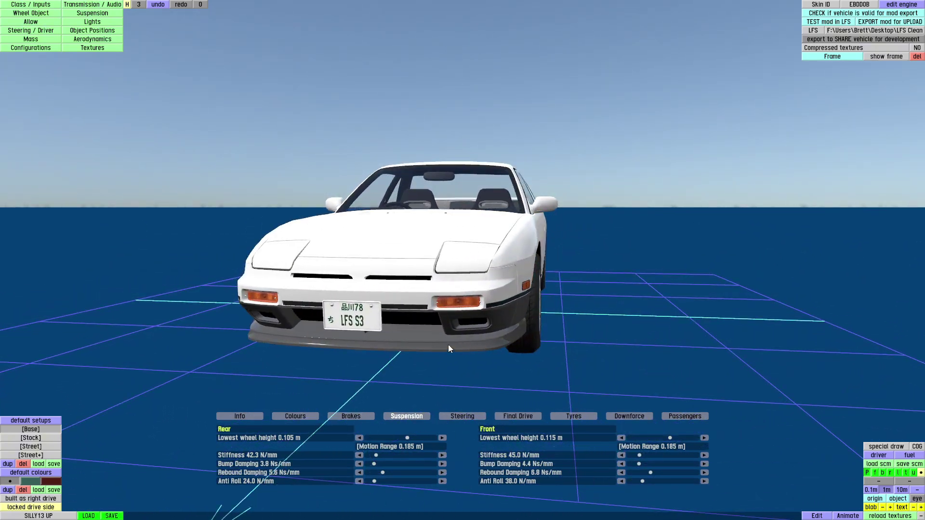
Step: Examine the cabin's centre console, stereo, air vents and gear lever up close
drag(448, 345, 459, 349)
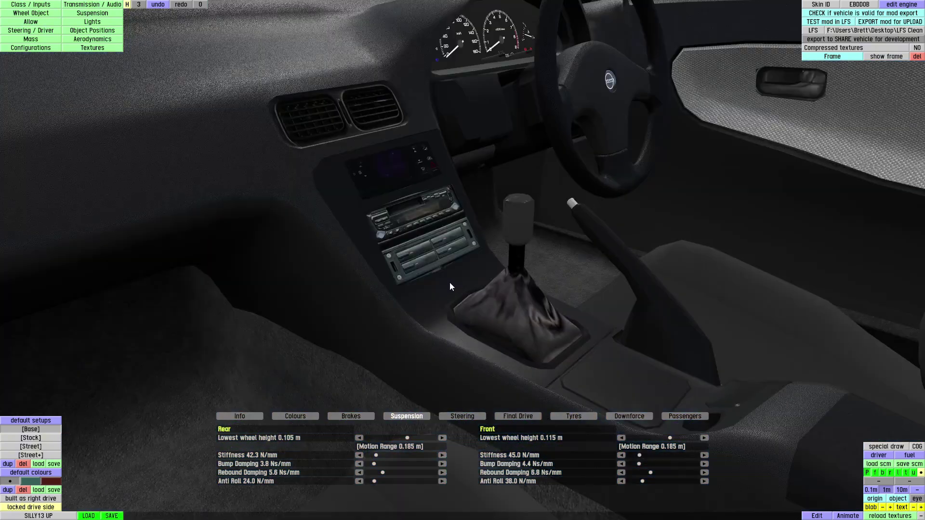
drag(449, 282, 417, 303)
scroll(392, 300, up, 3)
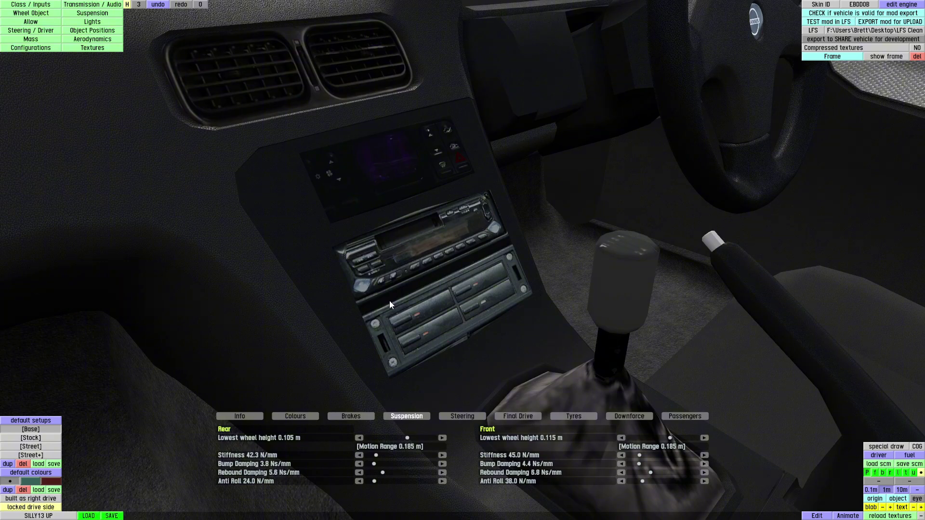
drag(389, 300, 360, 317)
scroll(383, 299, down, 5)
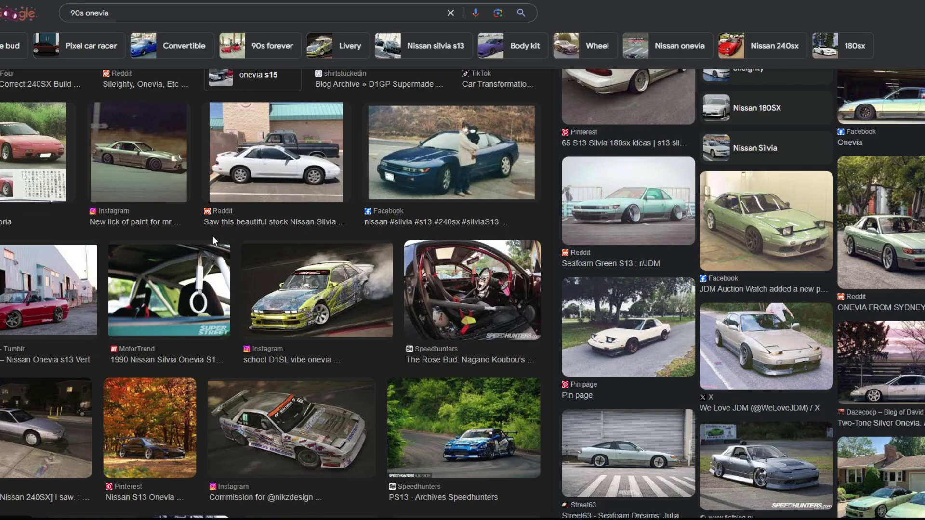
Step: Switch to the web browser and look through the Google image results for 90s onevia, including an enlarged photo of the red car
scroll(213, 236, up, 2)
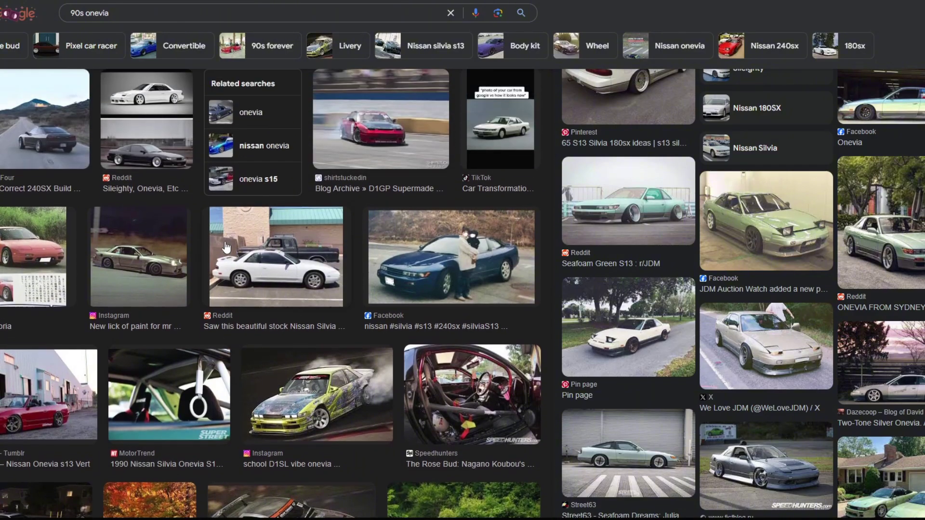
scroll(255, 289, down, 5)
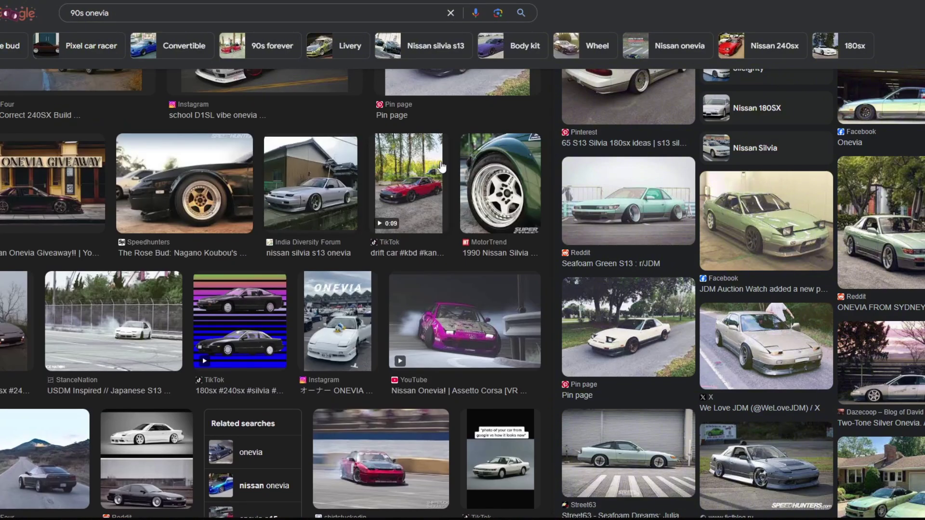
scroll(255, 289, up, 5)
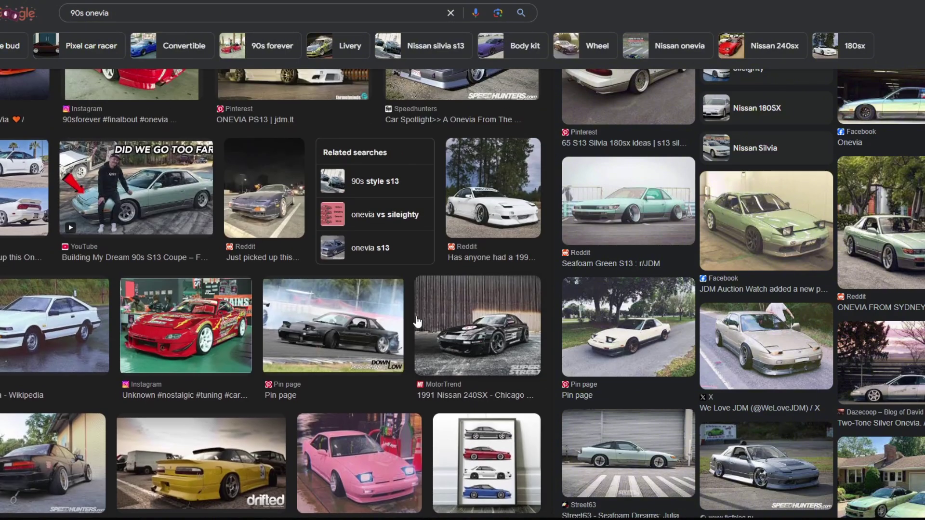
scroll(264, 304, down, 3)
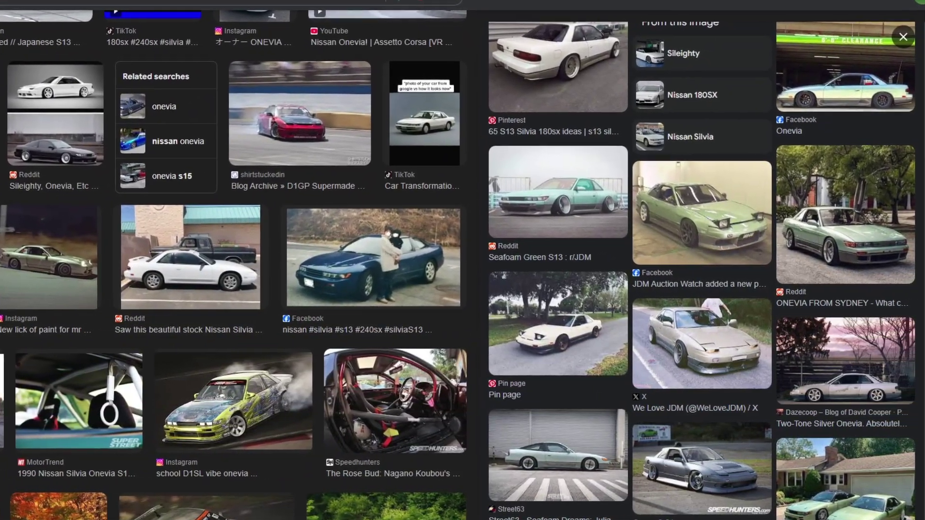
scroll(711, 296, down, 3)
click(712, 296)
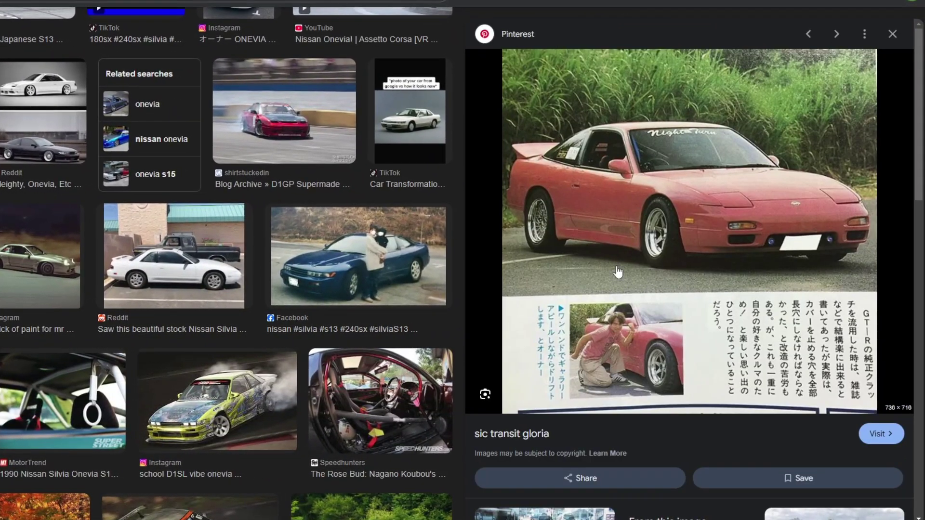
scroll(619, 273, down, 4)
scroll(674, 229, up, 4)
scroll(327, 312, up, 10)
scroll(168, 336, up, 5)
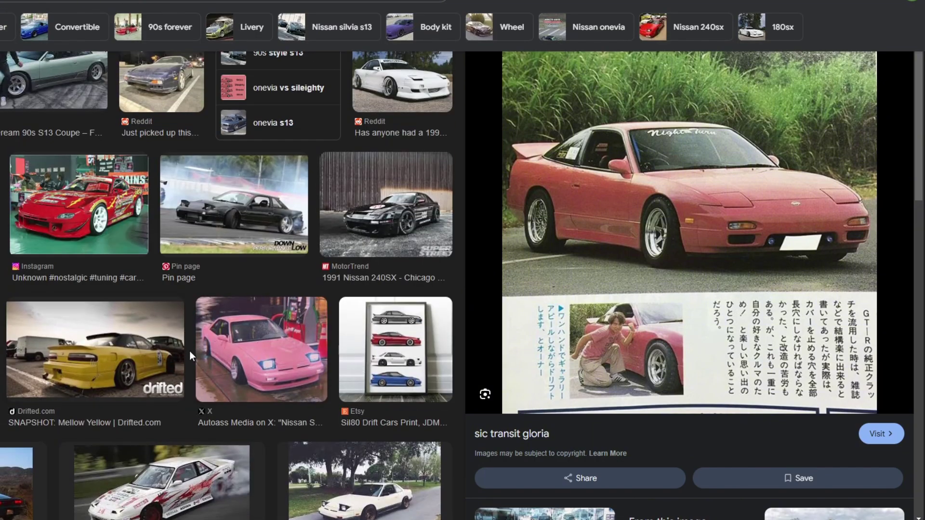
scroll(748, 229, down, 8)
scroll(634, 246, up, 8)
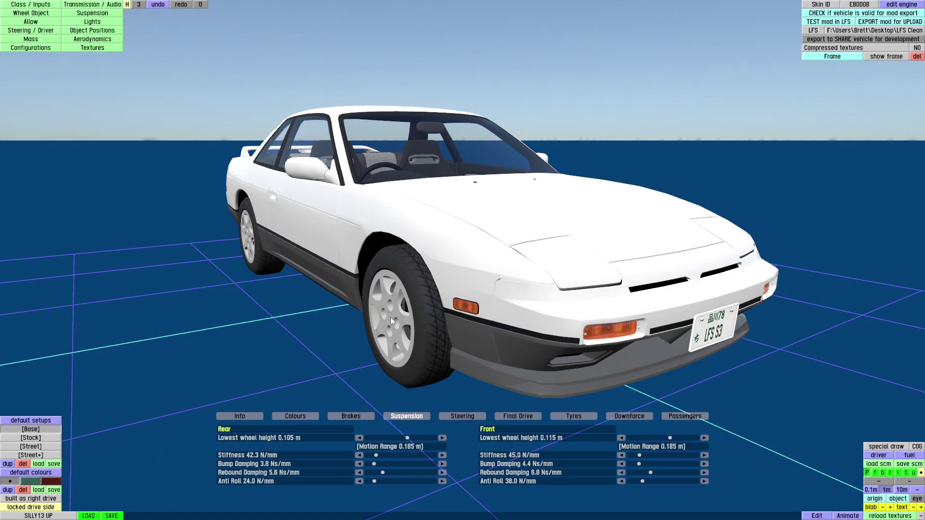
Step: Return to the LFS Editor, open the Class / Inputs settings and set the test lights to side
drag(380, 333, 352, 294)
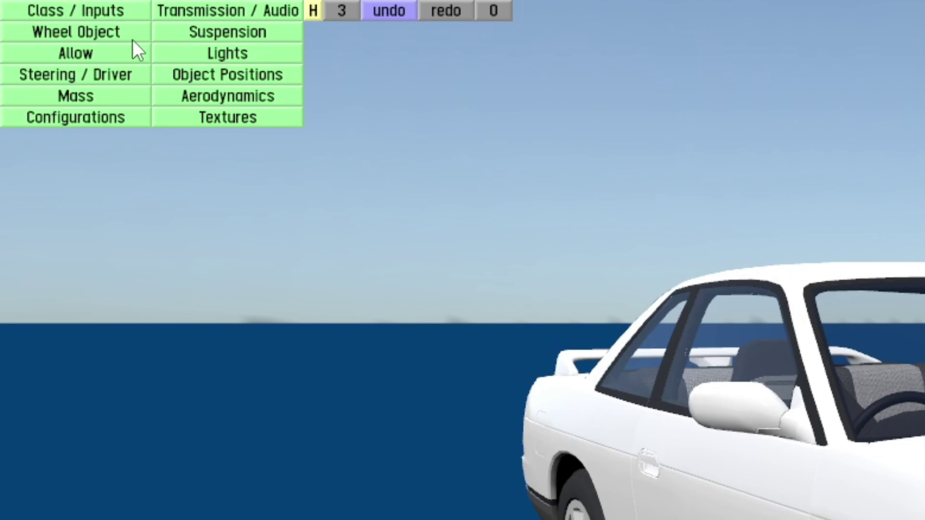
click(56, 9)
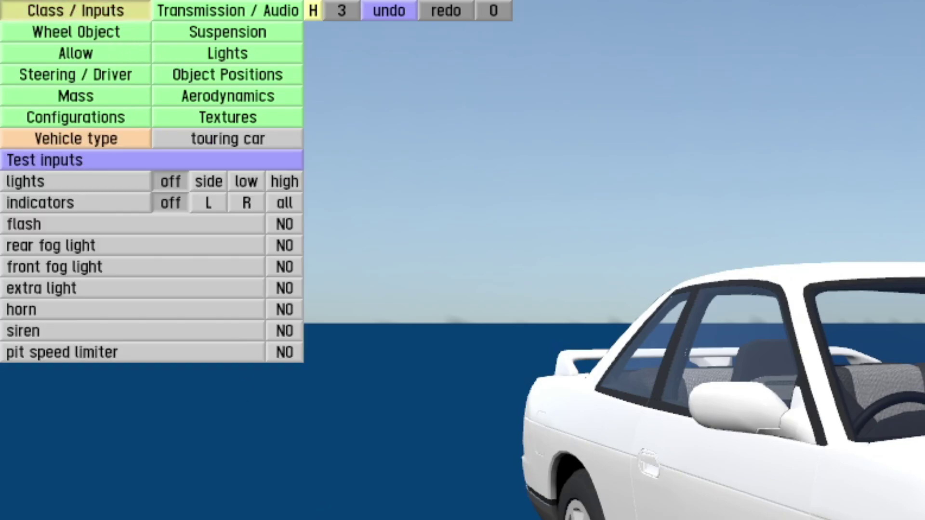
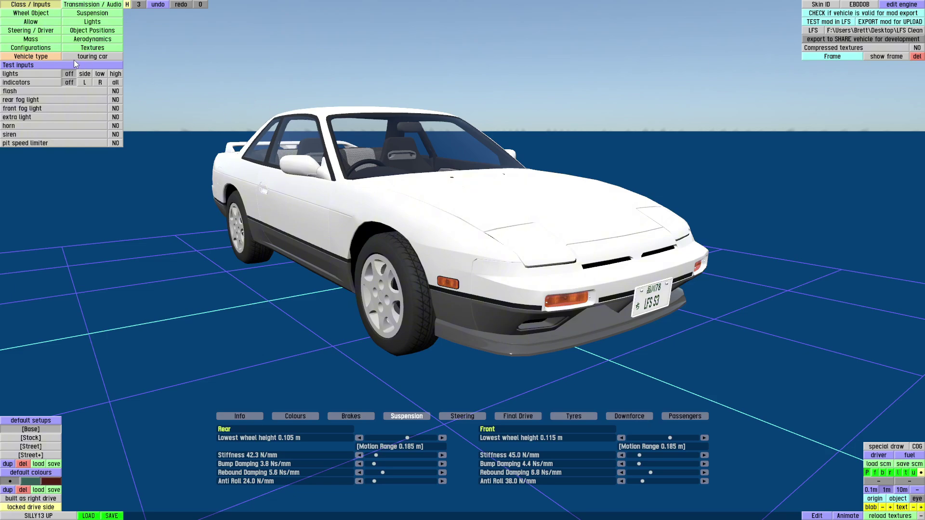
click(87, 75)
click(70, 73)
click(84, 74)
drag(442, 330, 425, 300)
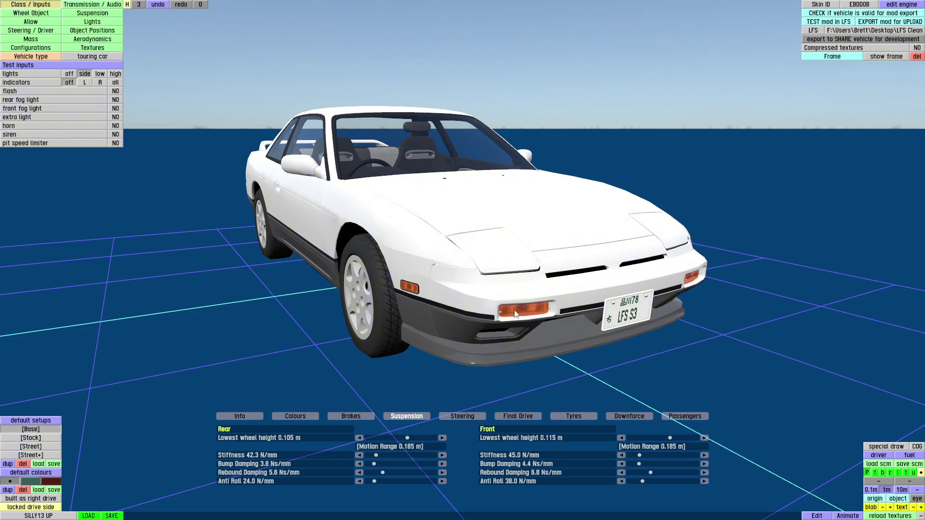
Step: Test the pop-up headlights from the front by switching the lights between side, low and high, ending on low
click(94, 74)
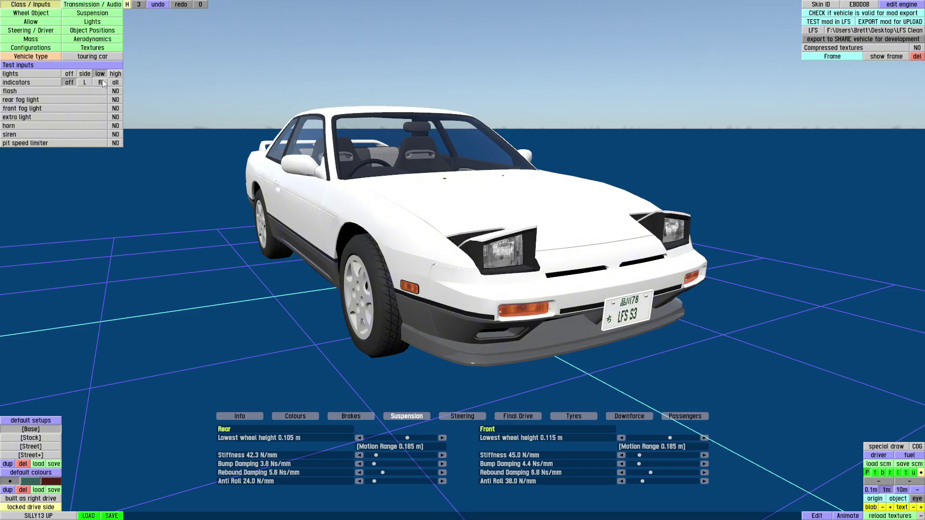
click(84, 73)
click(100, 75)
right_drag(544, 344, 656, 363)
click(88, 74)
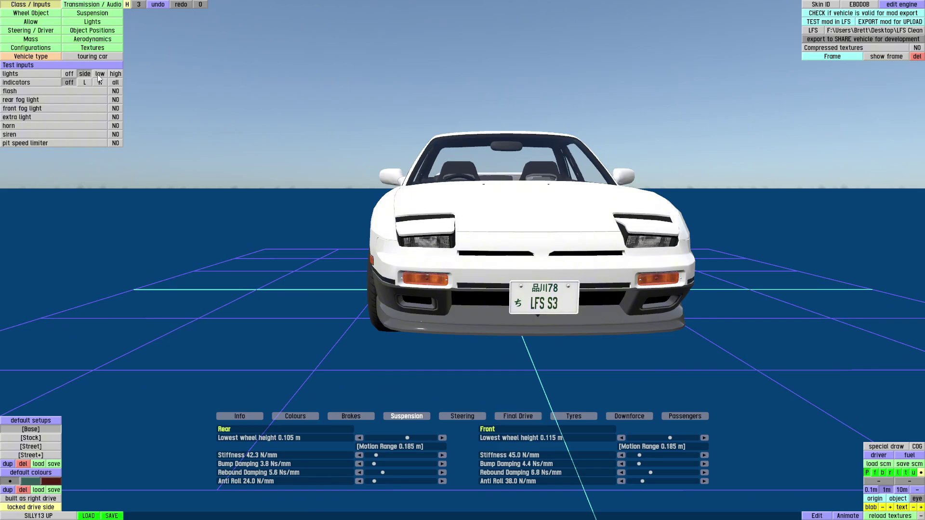
click(99, 75)
click(113, 74)
click(102, 73)
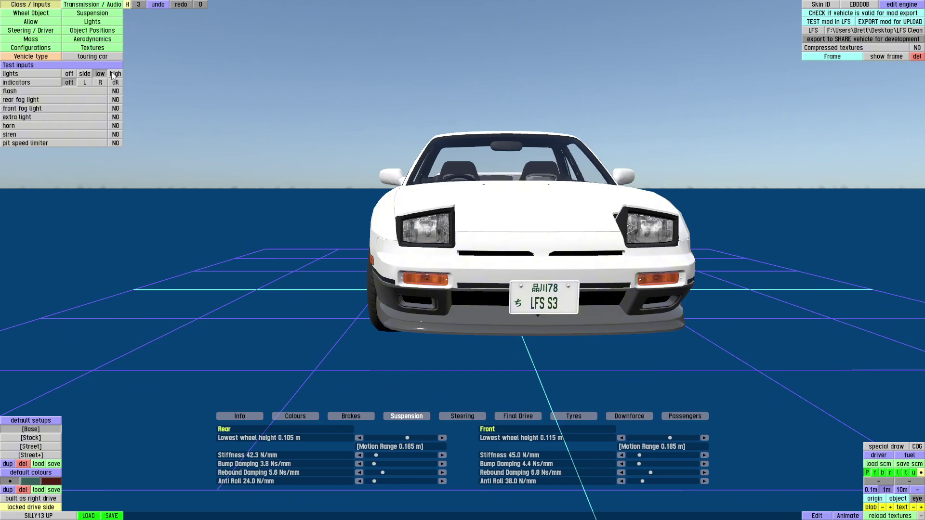
Step: Set the test lights to high and inspect the raised headlight's lens up close
click(114, 75)
scroll(436, 258, up, 5)
right_drag(435, 258, 510, 349)
scroll(470, 280, up, 2)
scroll(461, 340, up, 5)
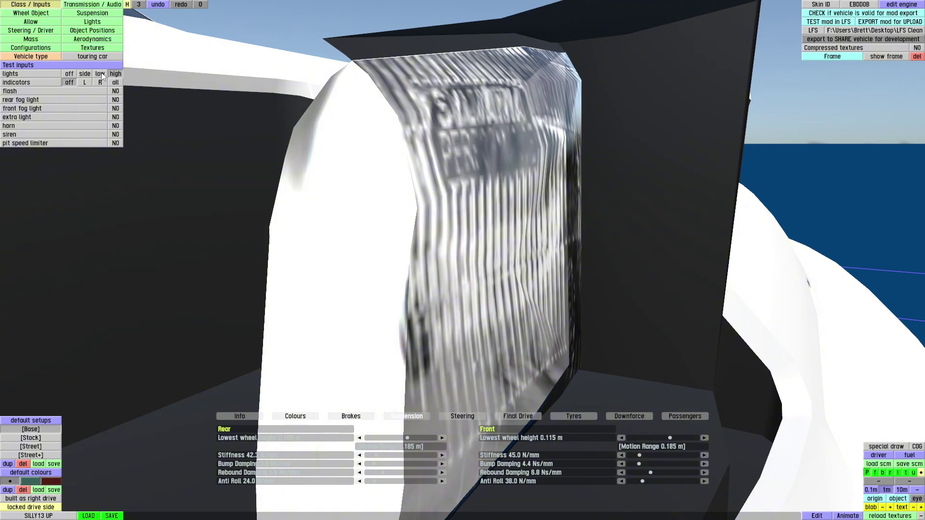
Step: Switch the test lights between low and side, ending on side, to check the pop-up headlight's movement up close
click(98, 73)
click(85, 73)
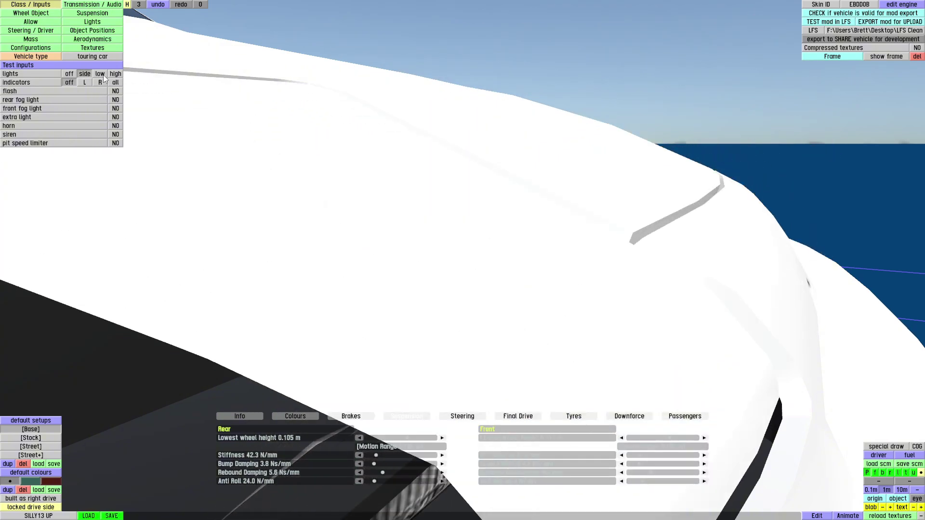
click(100, 74)
click(90, 73)
scroll(428, 300, down, 5)
right_drag(427, 299, 439, 271)
scroll(372, 274, down, 5)
right_drag(365, 271, 398, 270)
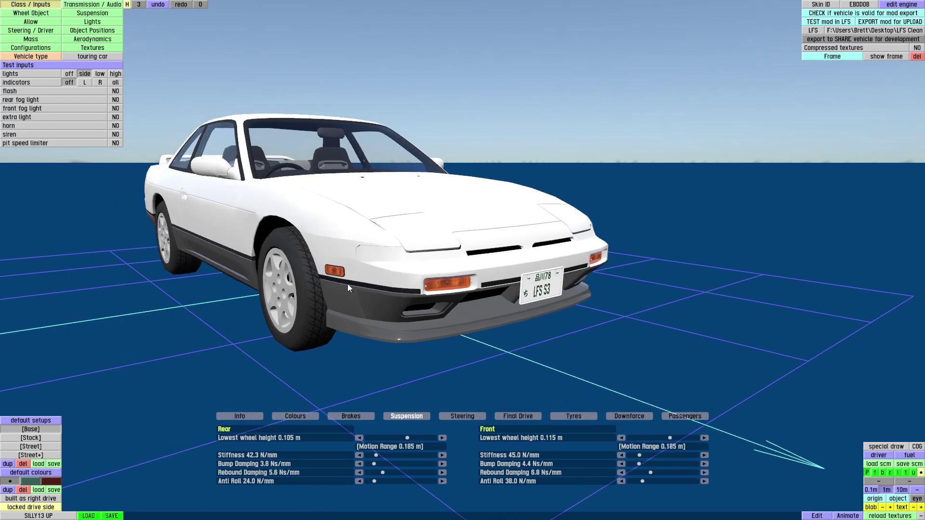
Step: Test the front indicators by switching them to R, L and all
click(94, 83)
scroll(371, 298, up, 2)
right_drag(377, 329, 355, 295)
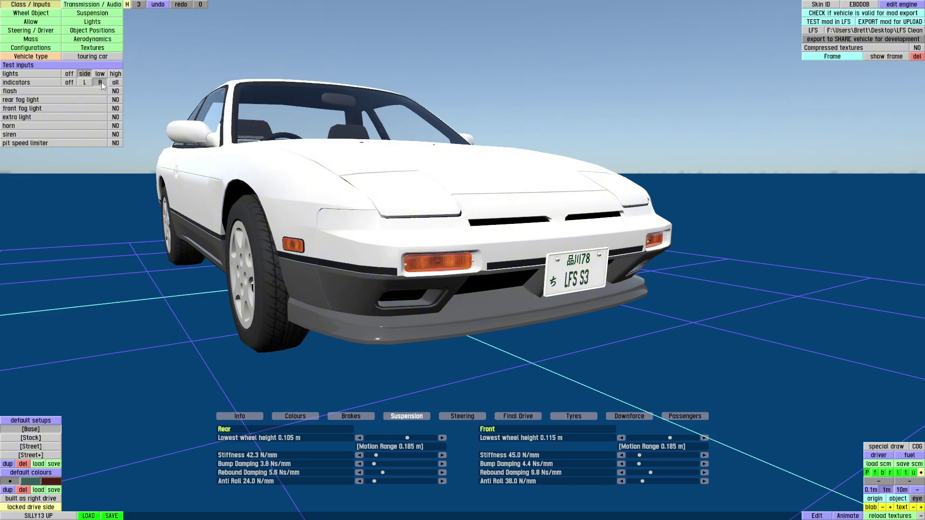
click(88, 81)
click(115, 82)
Step: Examine the car from the front, sides and rear with all indicators enabled
right_drag(450, 305, 272, 276)
scroll(443, 339, down, 4)
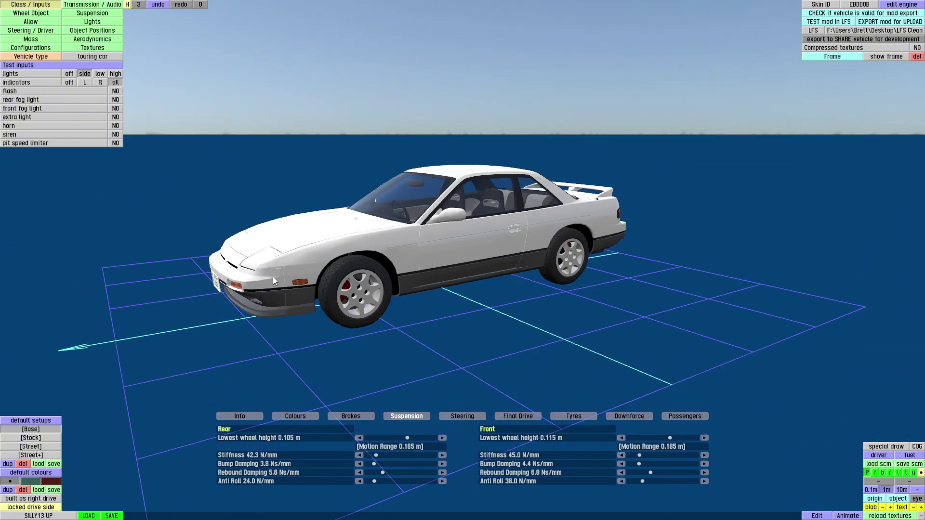
scroll(674, 313, up, 3)
right_drag(752, 310, 436, 334)
scroll(435, 334, down, 3)
right_drag(569, 332, 389, 340)
scroll(389, 341, up, 4)
right_drag(723, 337, 437, 331)
scroll(437, 331, down, 4)
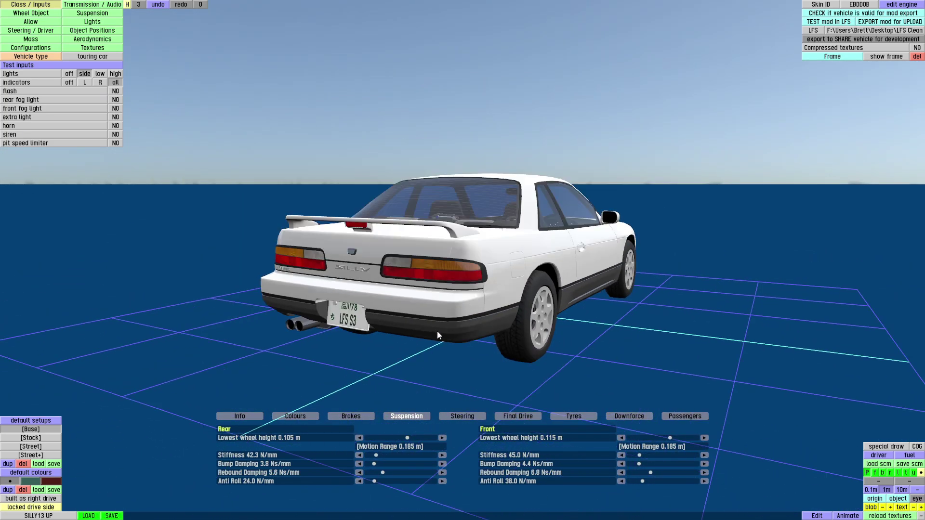
right_drag(573, 328, 328, 328)
scroll(537, 331, up, 3)
right_drag(538, 331, 394, 327)
scroll(394, 328, down, 3)
scroll(394, 327, up, 4)
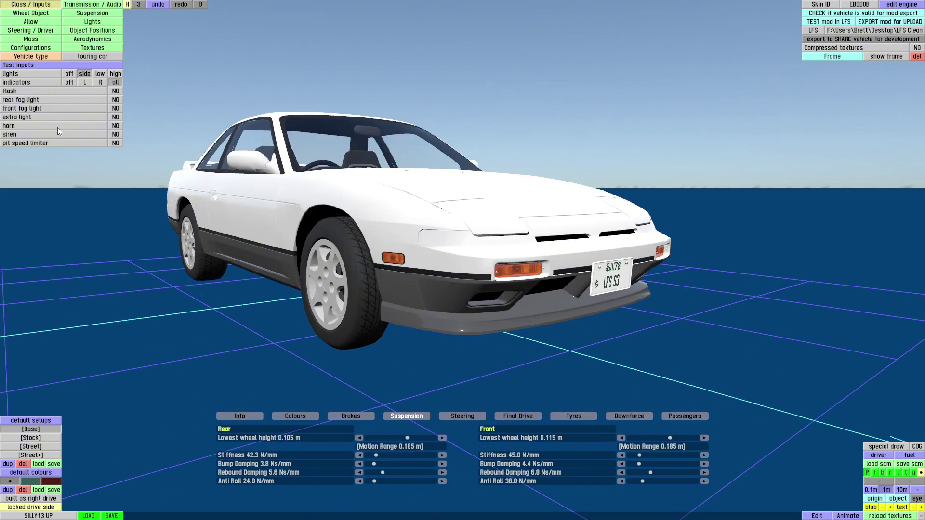
Step: Turn the test lights and indicators off, and test the headlight flash by toggling it on and off
click(71, 75)
click(71, 83)
click(115, 94)
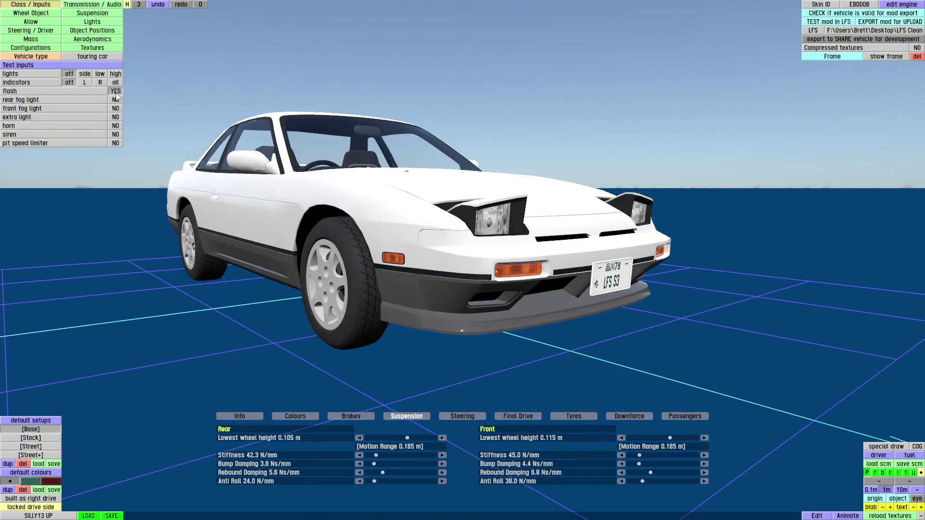
click(115, 94)
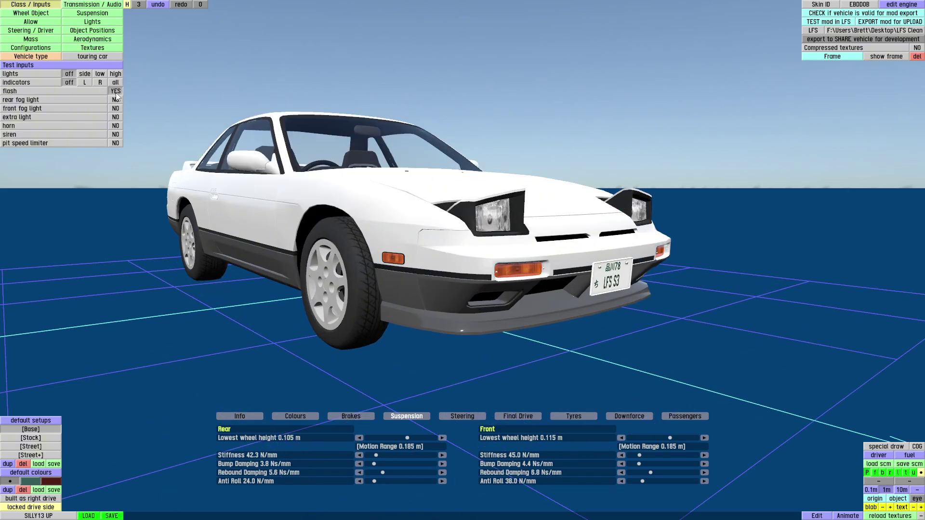
right_drag(299, 337, 366, 347)
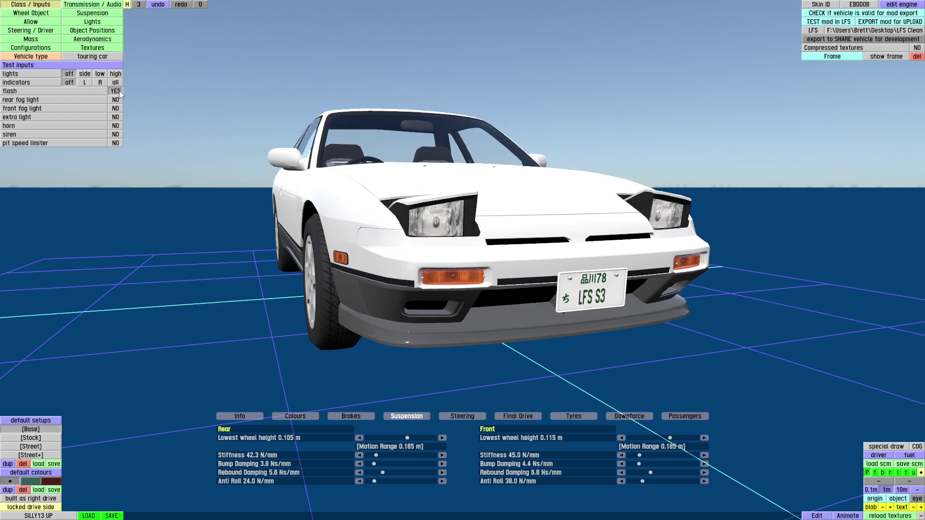
click(115, 91)
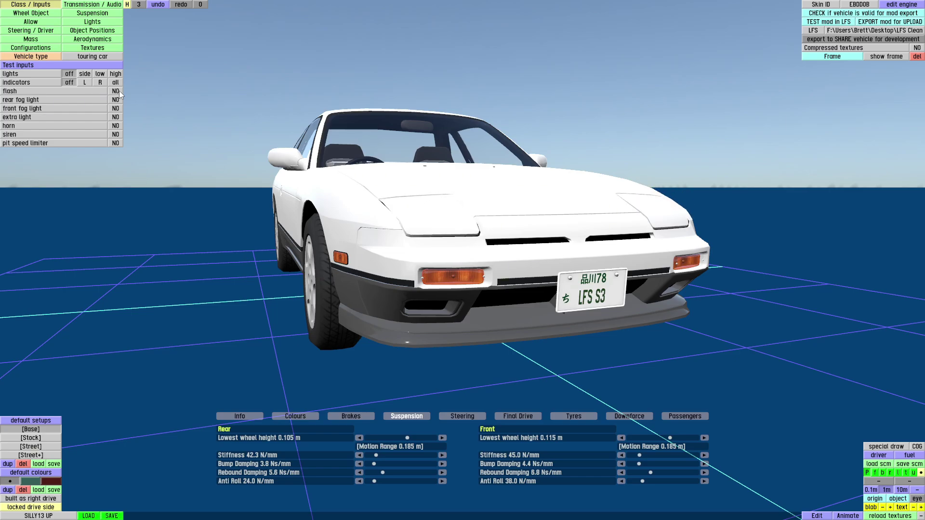
Step: Test the rear fog light from behind the car, and toggle the extra light on and off
drag(444, 295, 315, 329)
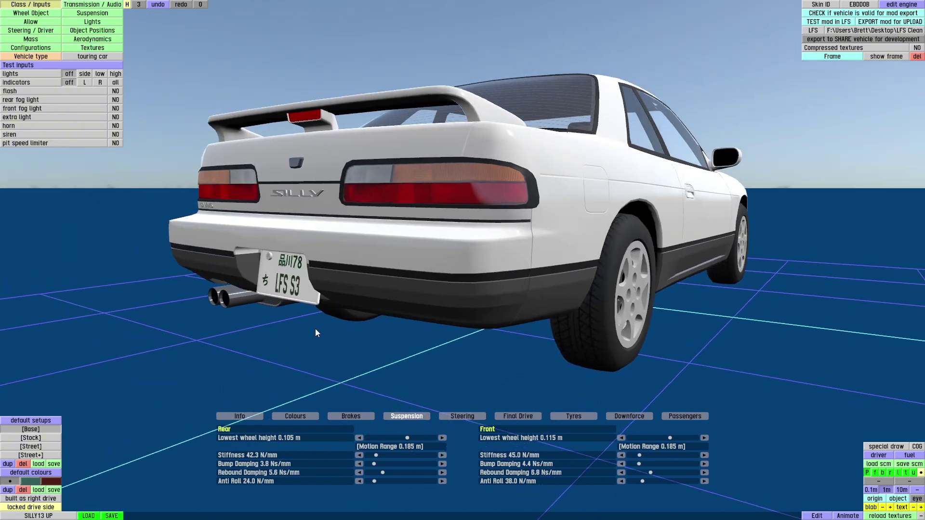
click(116, 101)
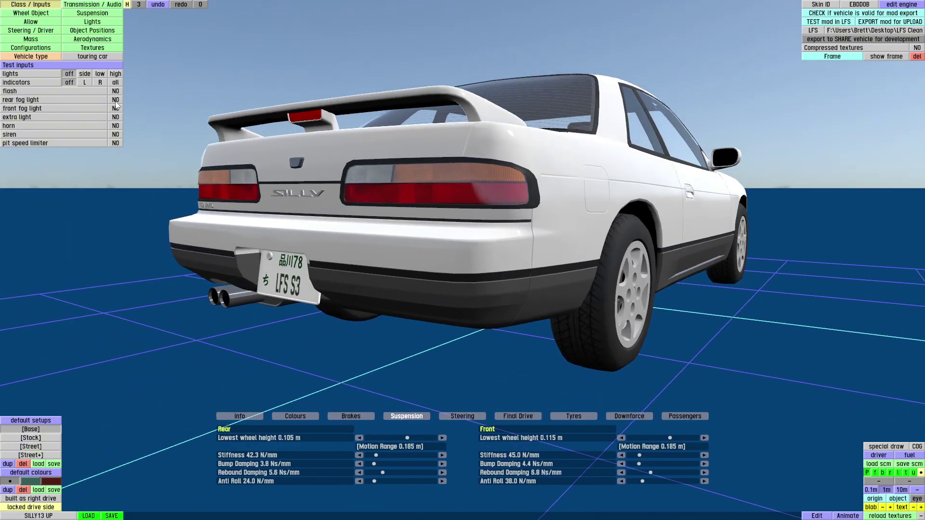
click(116, 100)
click(116, 118)
drag(323, 310, 336, 249)
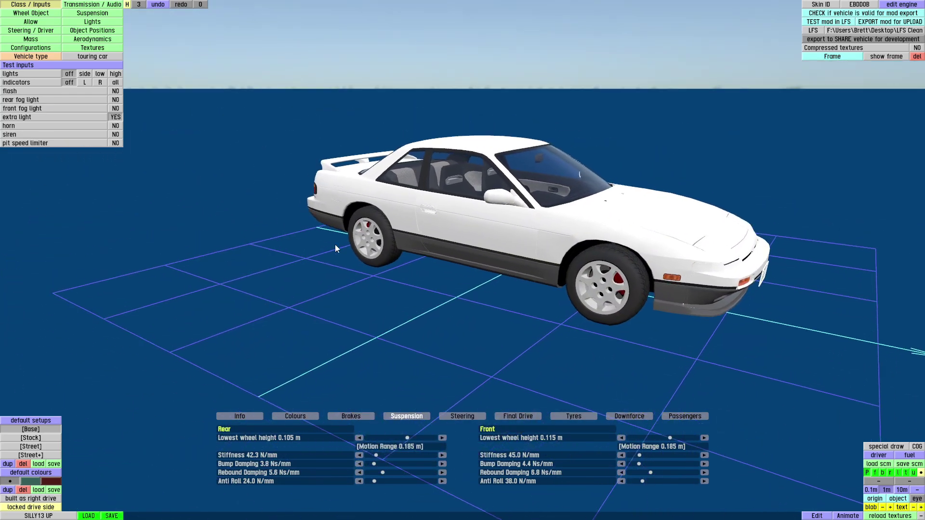
click(116, 118)
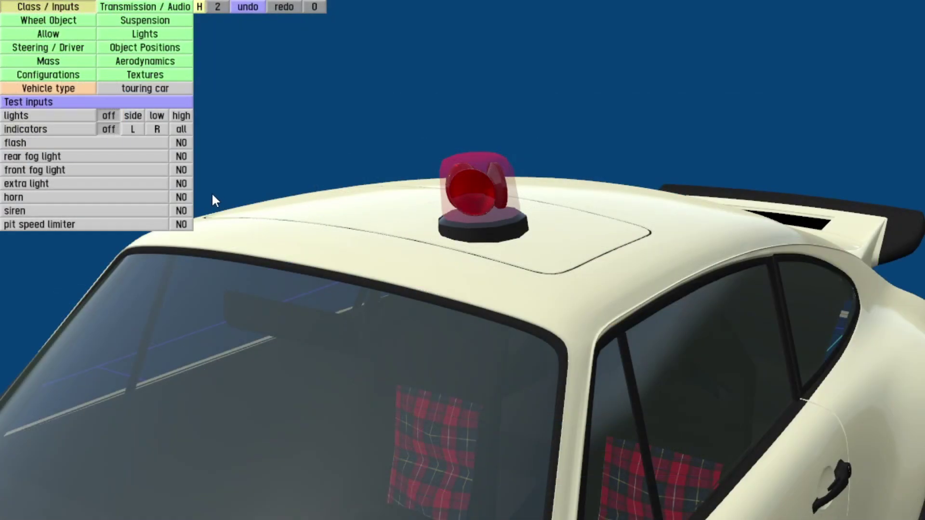
Step: Test the extra light and siren inputs on the cream car with the red roof beacon
click(182, 184)
click(182, 184)
click(181, 184)
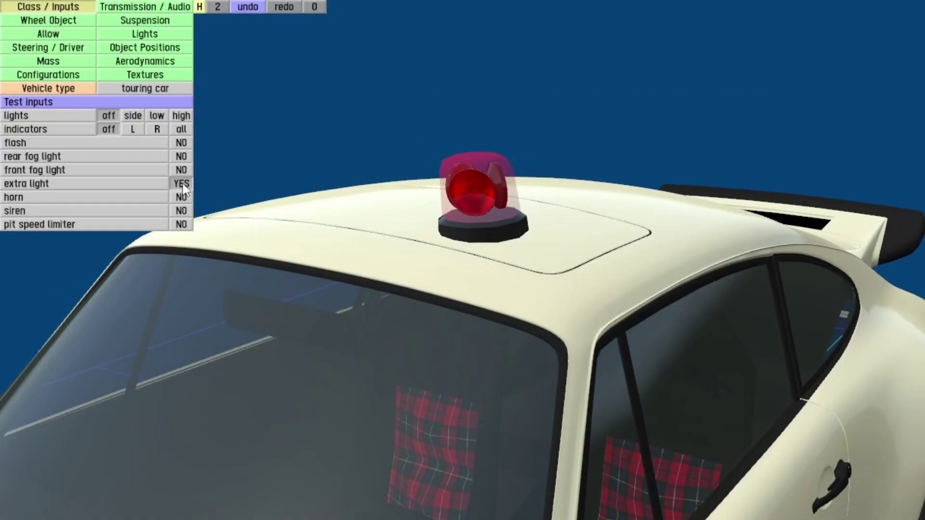
click(181, 211)
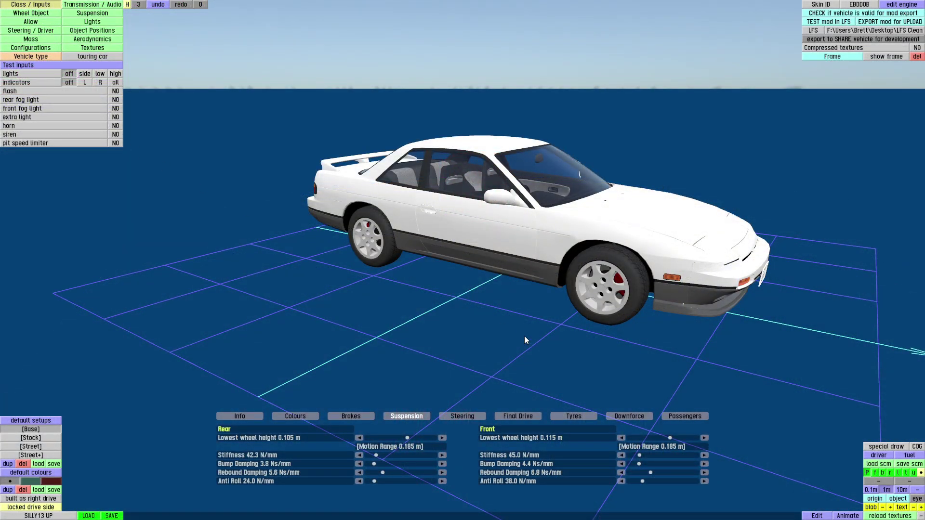
Step: Review the vehicle type options for the white coupe and close them without changing the type
drag(524, 336, 347, 314)
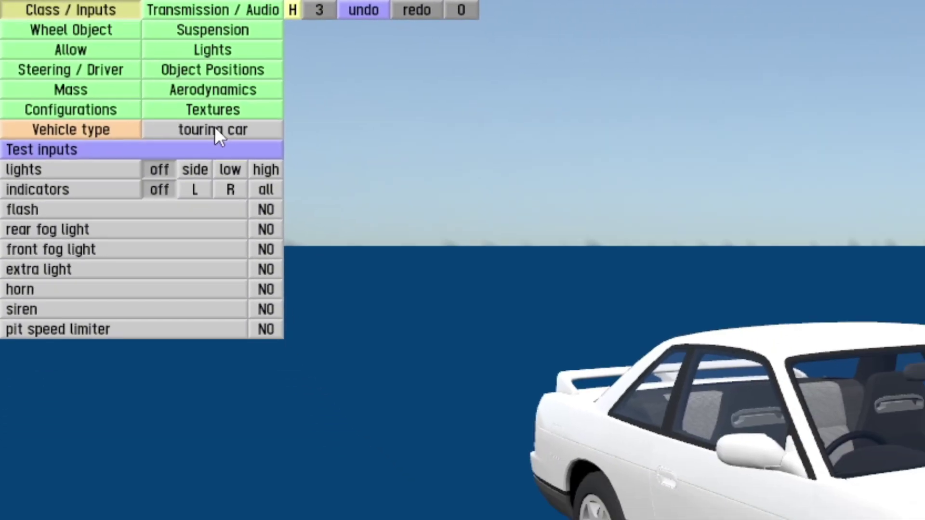
click(215, 130)
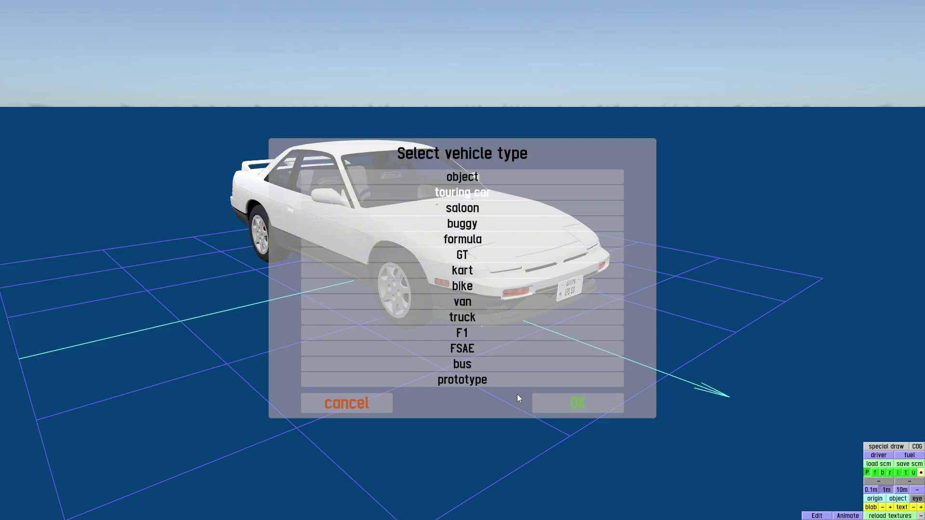
click(348, 405)
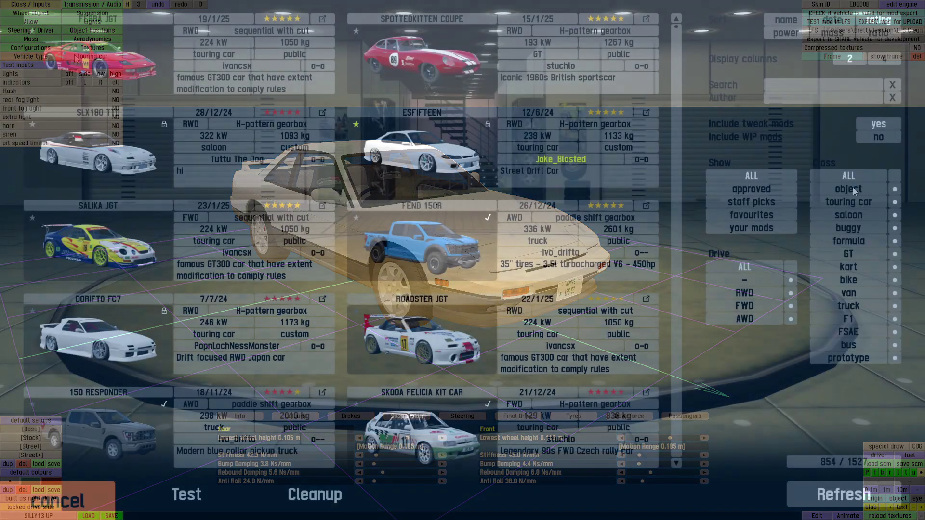
Step: Filter the mod list by the object, touring car, saloon, buggy, formula, GT and kart classes in turn
click(852, 187)
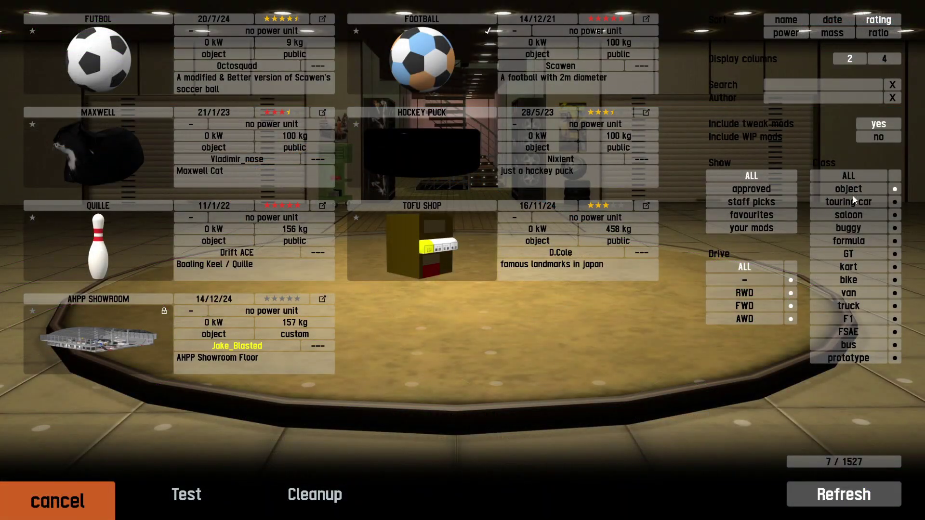
click(852, 202)
click(852, 215)
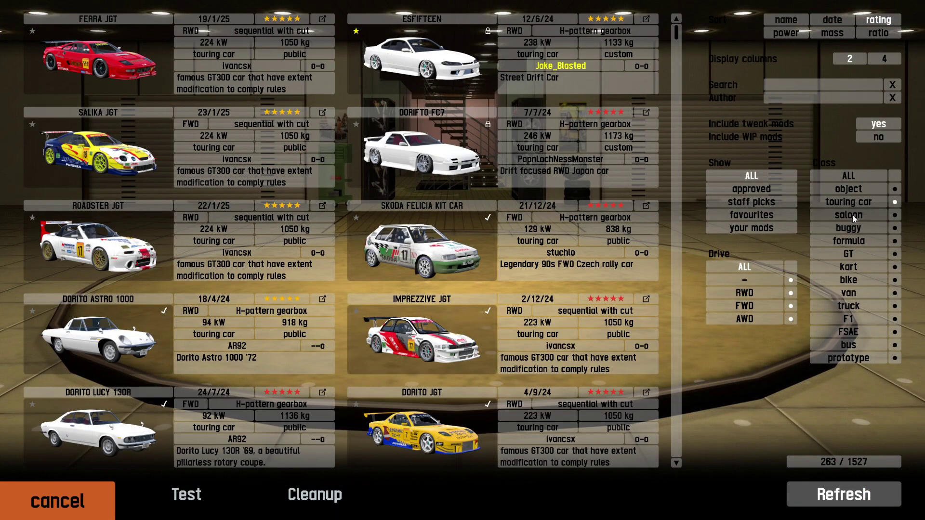
click(852, 227)
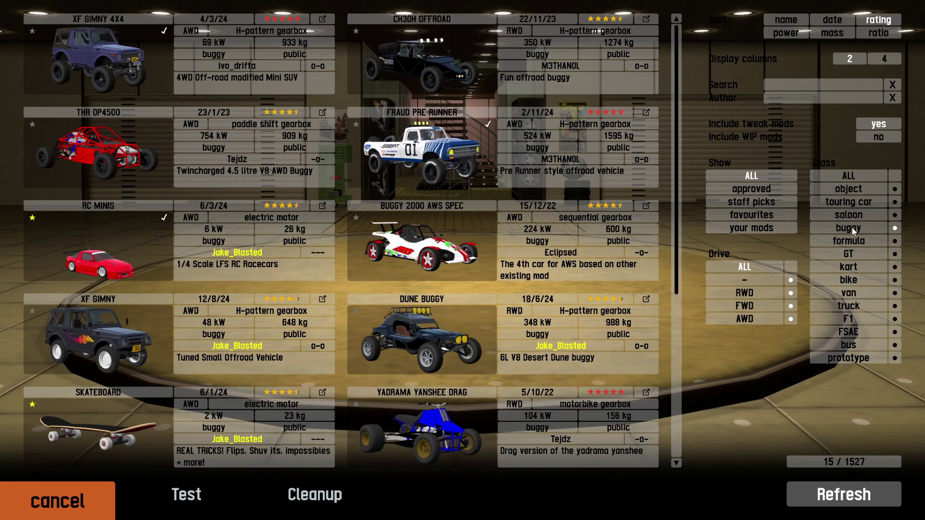
click(851, 240)
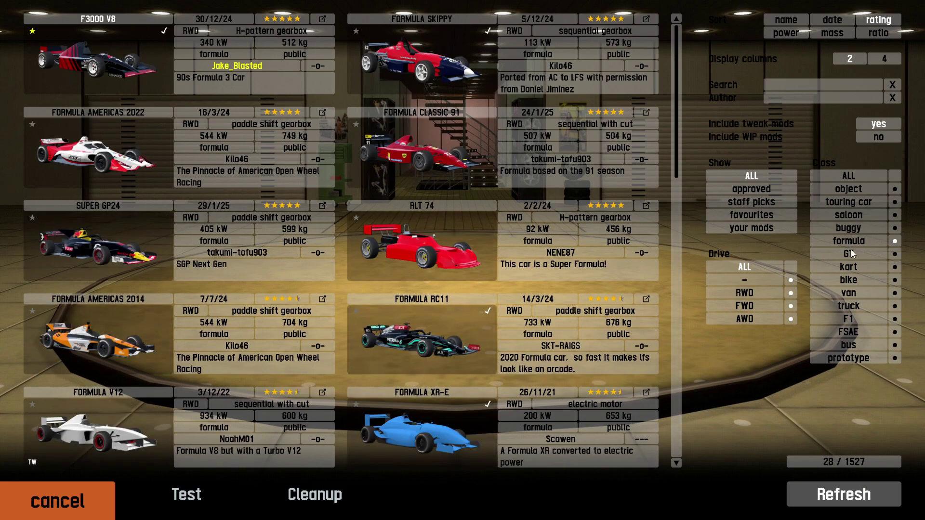
click(851, 253)
click(852, 267)
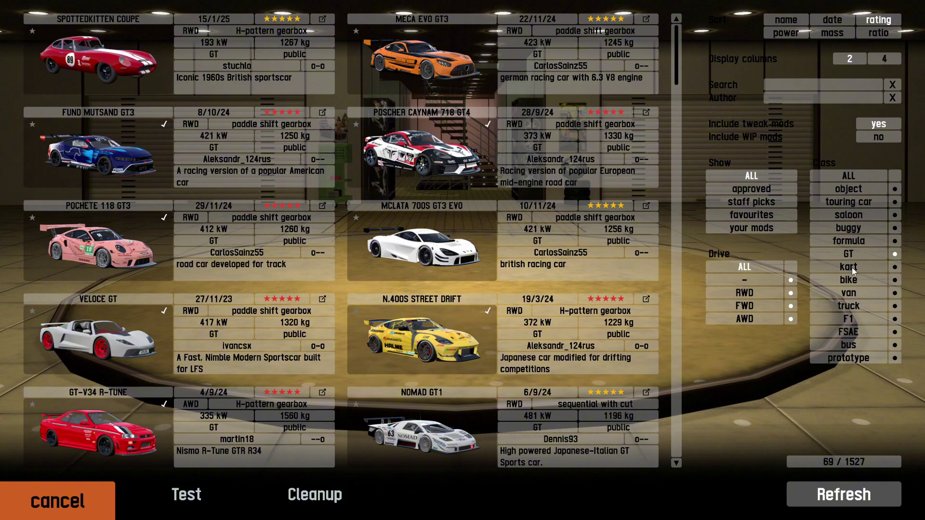
Step: Filter the mod list by the bike, van, truck, F1, FSAE, bus and prototype classes in turn
click(854, 279)
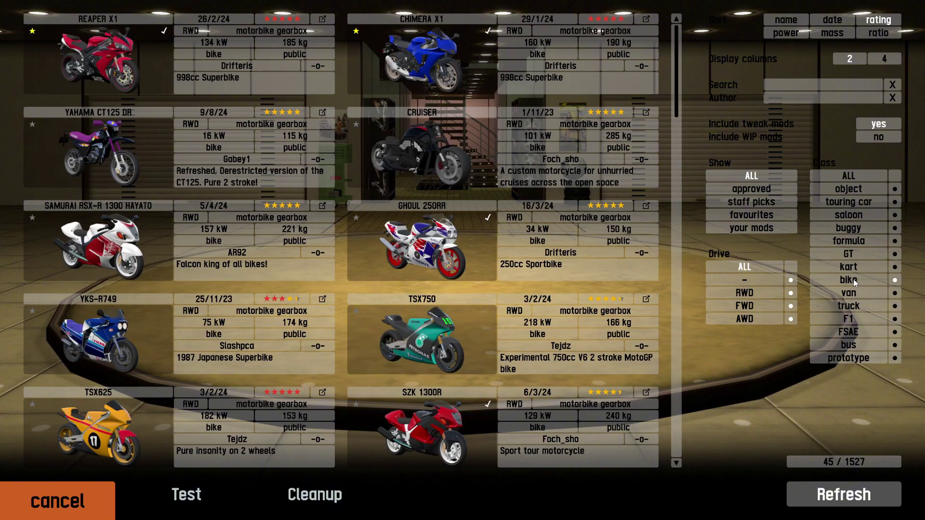
click(852, 293)
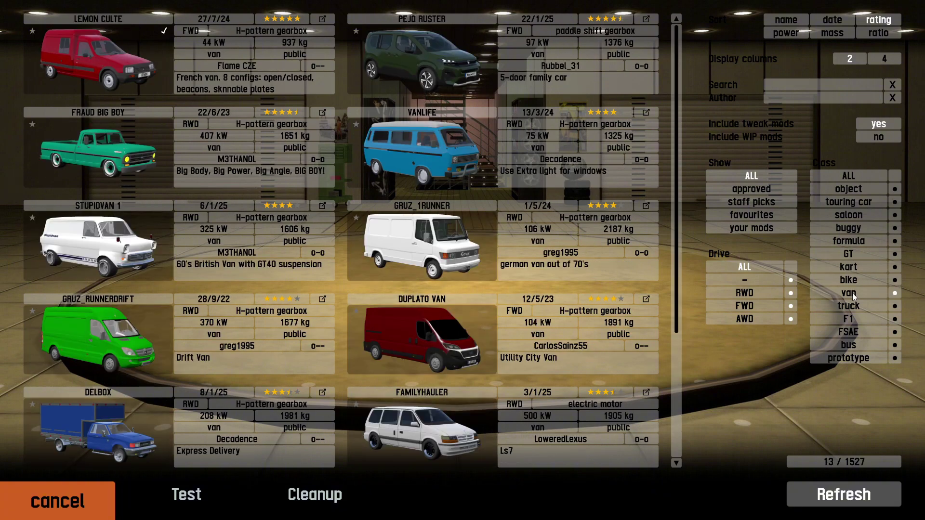
click(849, 305)
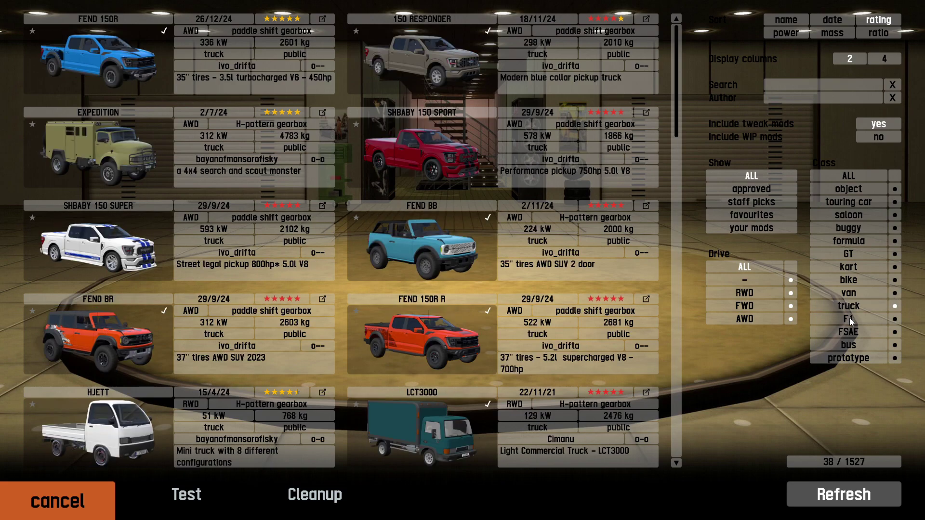
click(849, 319)
click(851, 331)
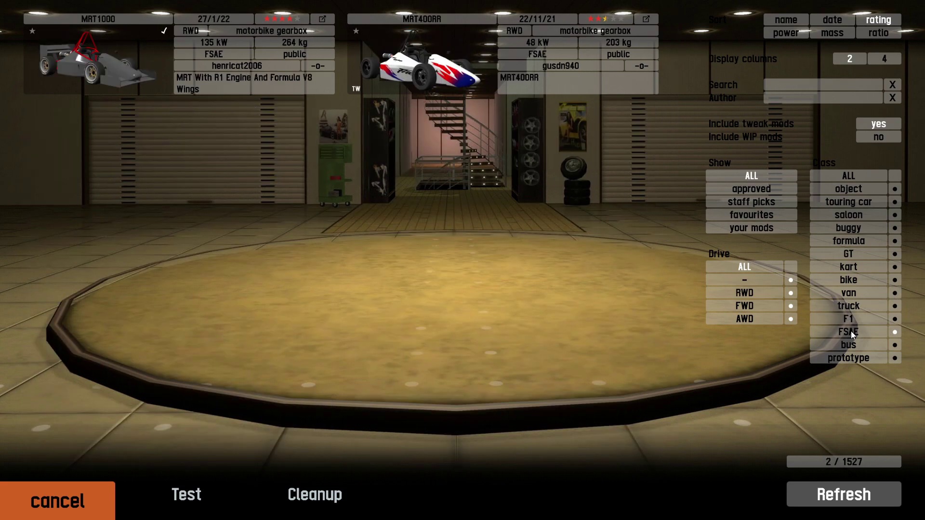
click(852, 345)
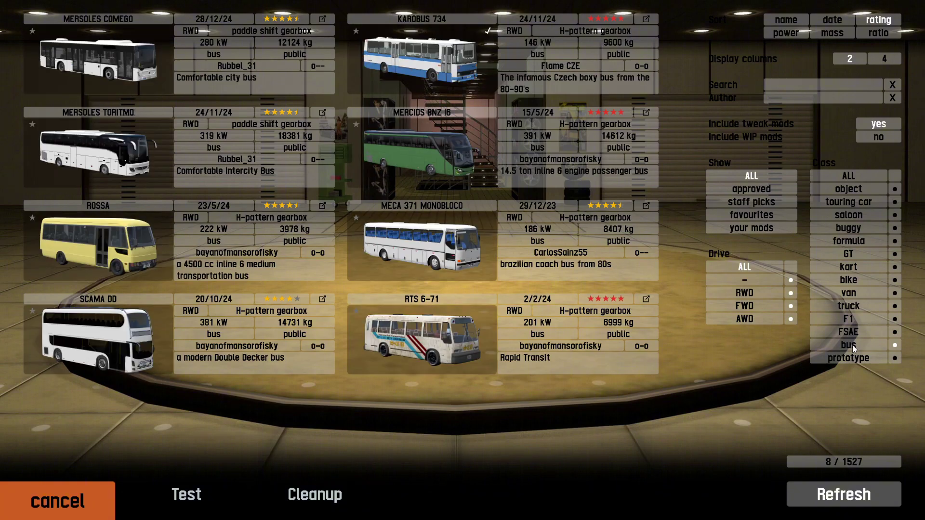
click(852, 358)
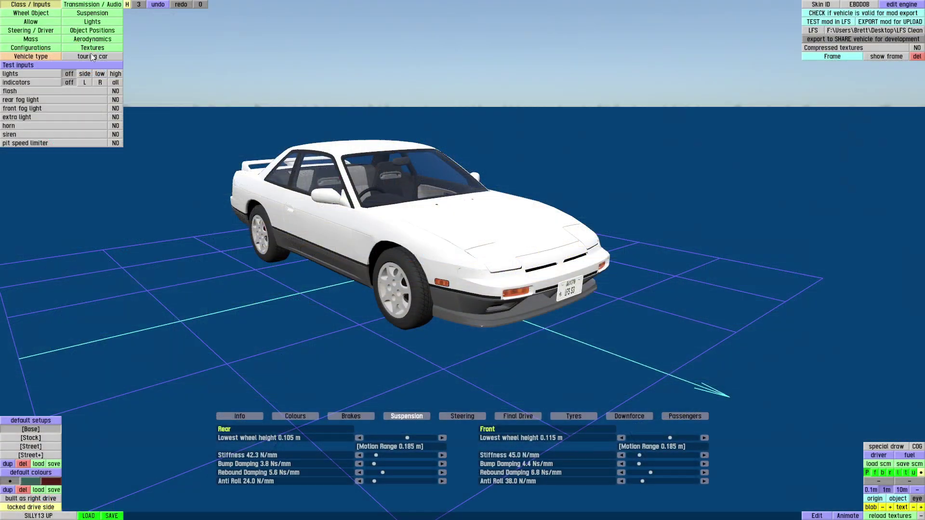
Step: Check the vehicle type options again in the vehicle editor and cancel the selection
click(91, 56)
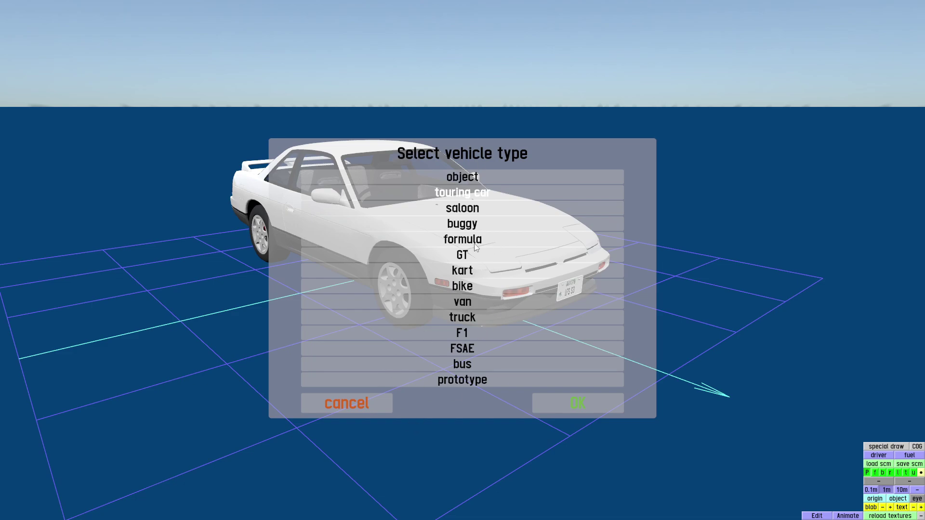
click(364, 409)
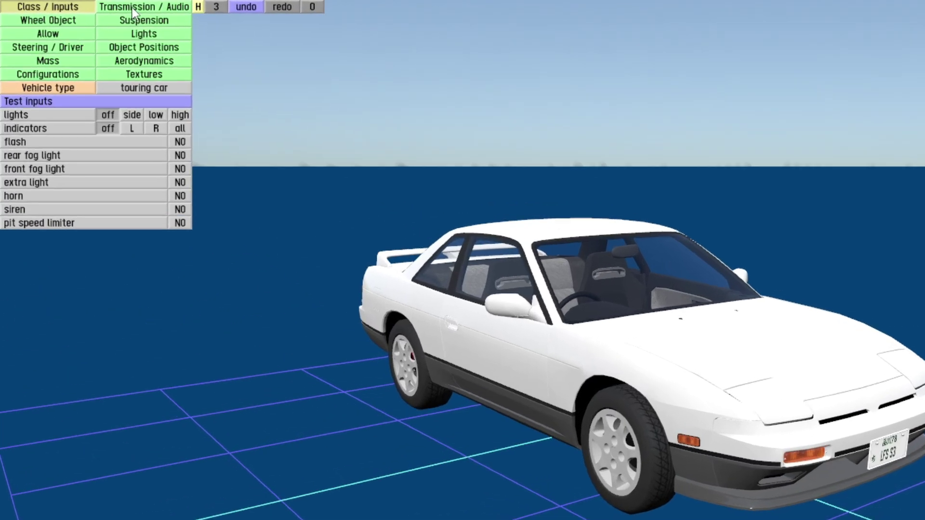
Step: Open the transmission and audio settings, confirm the H-pattern gearbox in the transmission types and check the drive type
click(133, 10)
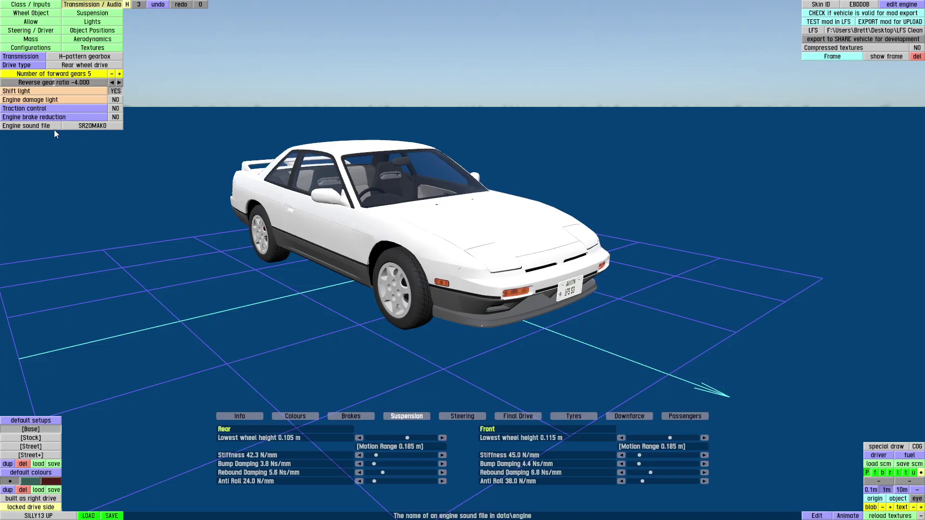
click(79, 56)
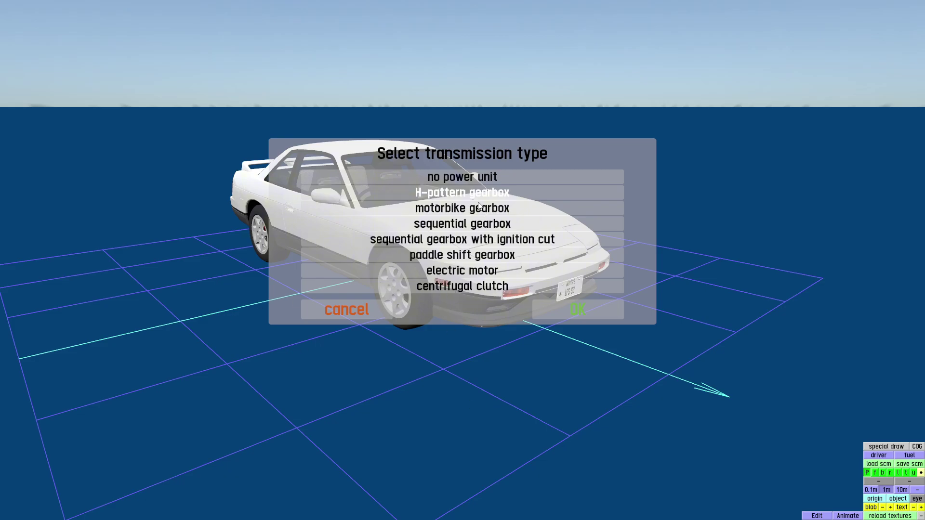
click(566, 309)
click(81, 65)
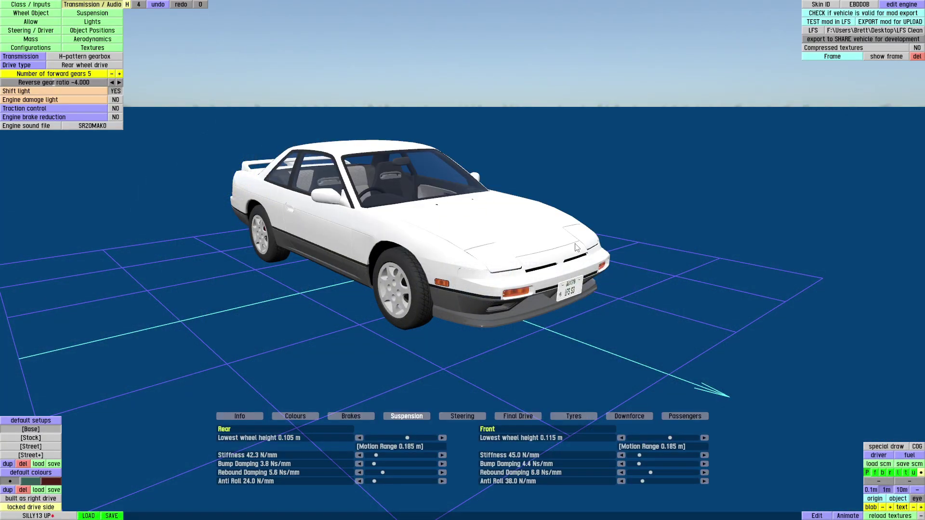
Step: Vary the number of forward gears up to 7, down to 1 and back to 5
drag(435, 285, 583, 312)
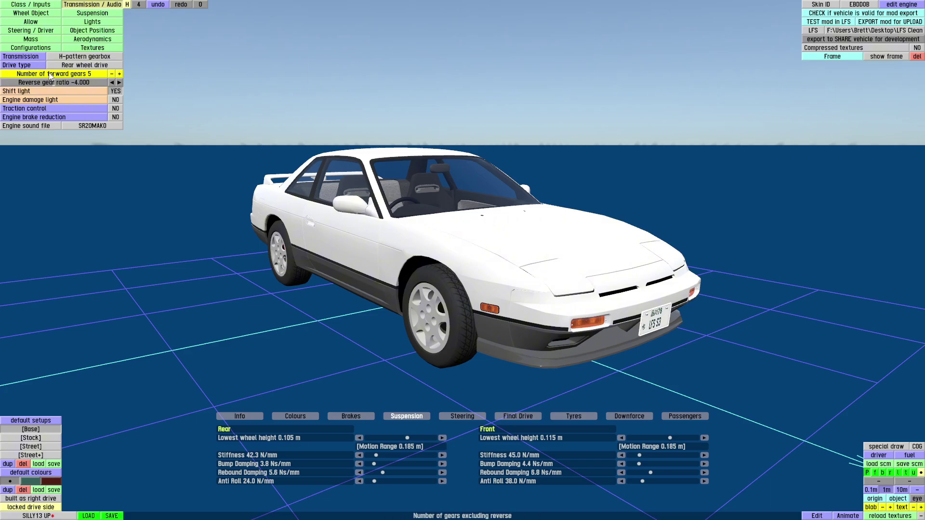
click(119, 76)
click(118, 75)
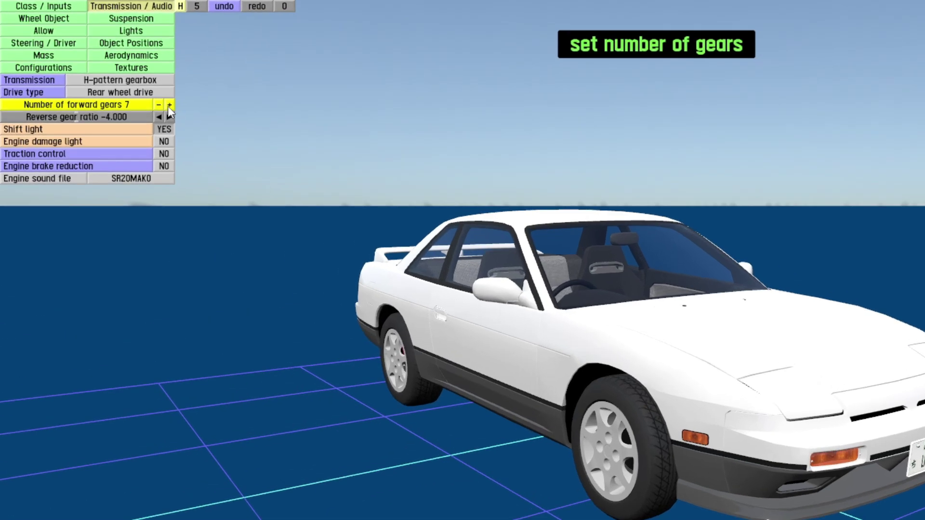
click(108, 74)
click(108, 74)
click(108, 74)
click(108, 74)
click(109, 74)
click(108, 74)
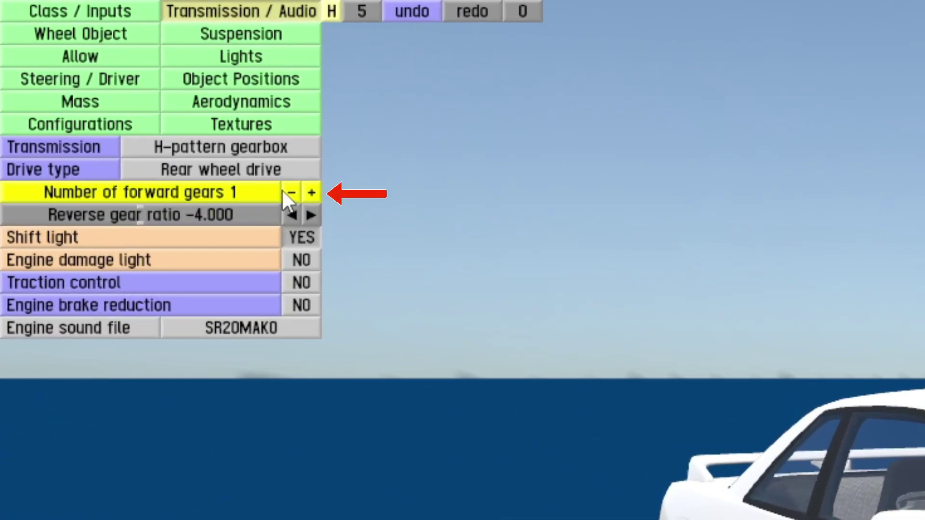
click(309, 189)
click(310, 188)
click(310, 189)
click(310, 189)
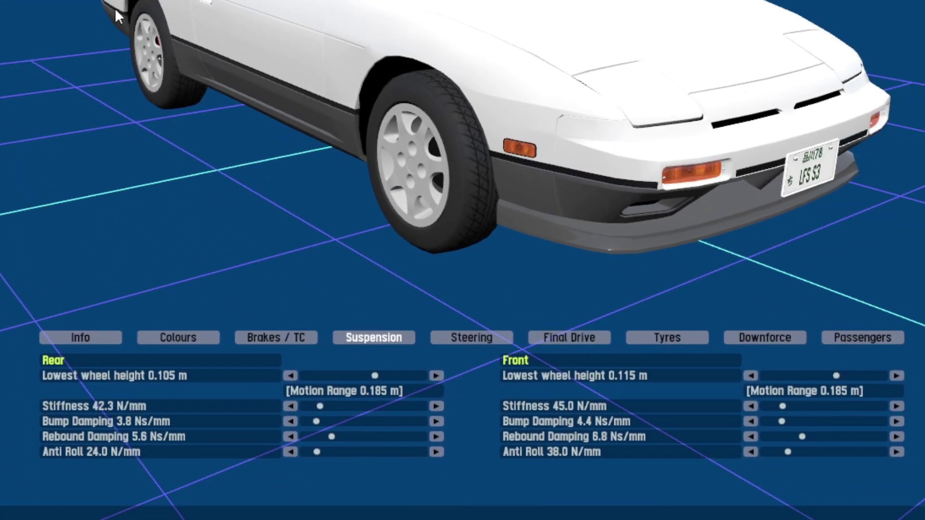
Step: Try out the traction control and engine brake reduction options in the brake setup, and disable both features again
click(260, 338)
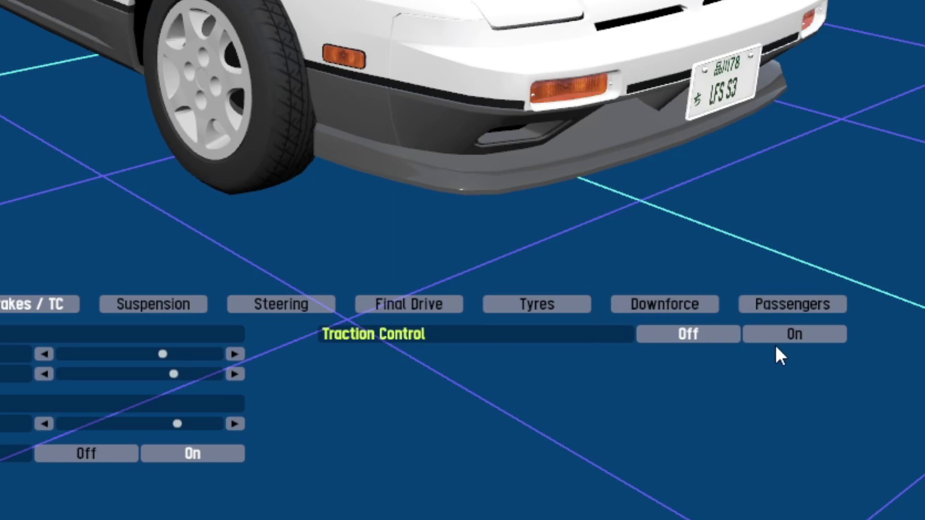
click(787, 338)
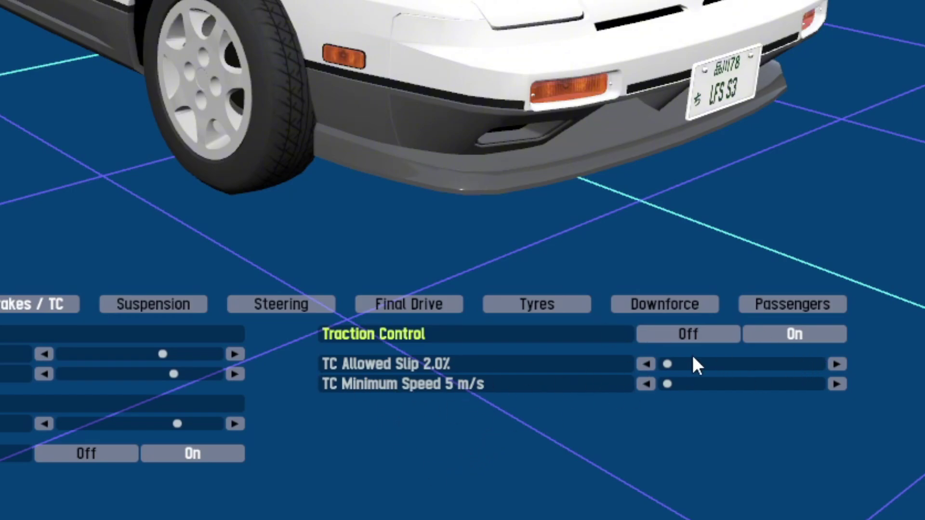
click(680, 336)
click(117, 110)
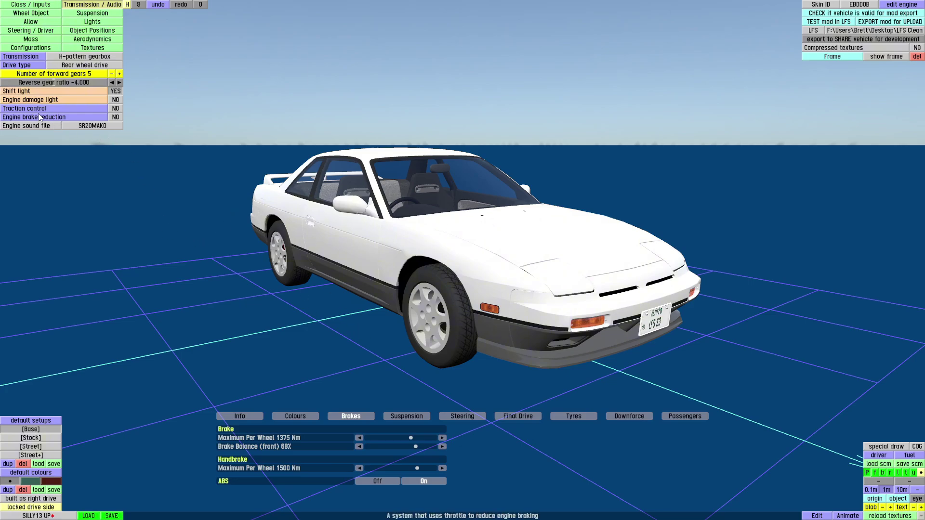
click(116, 118)
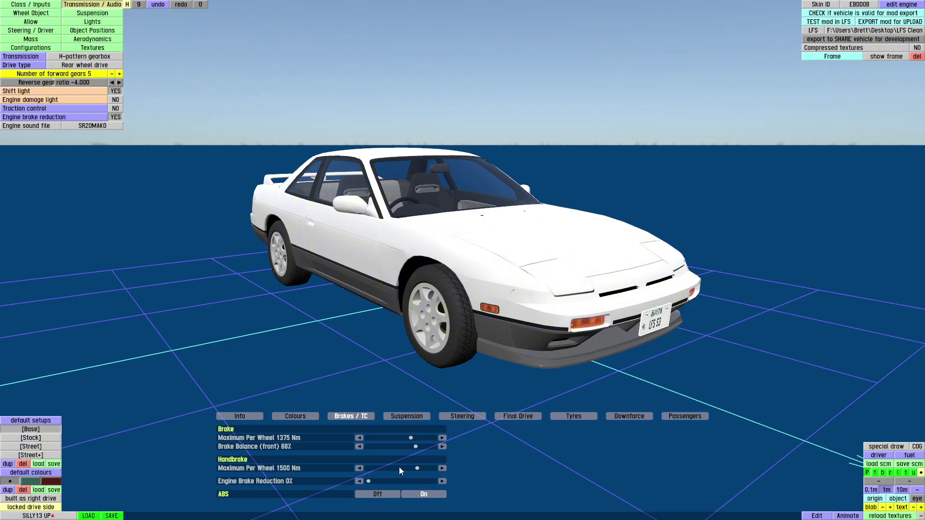
click(116, 117)
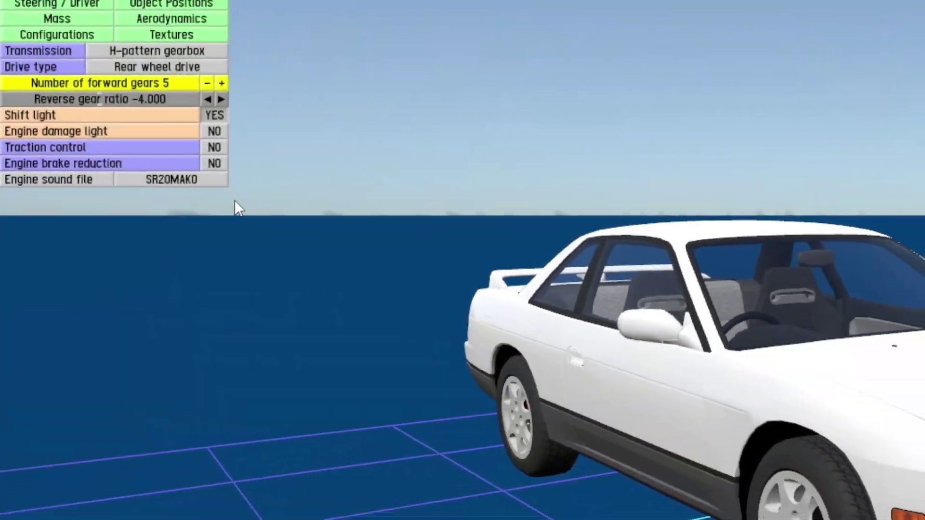
Step: Browse the available engine sound files and cancel the selection
click(193, 178)
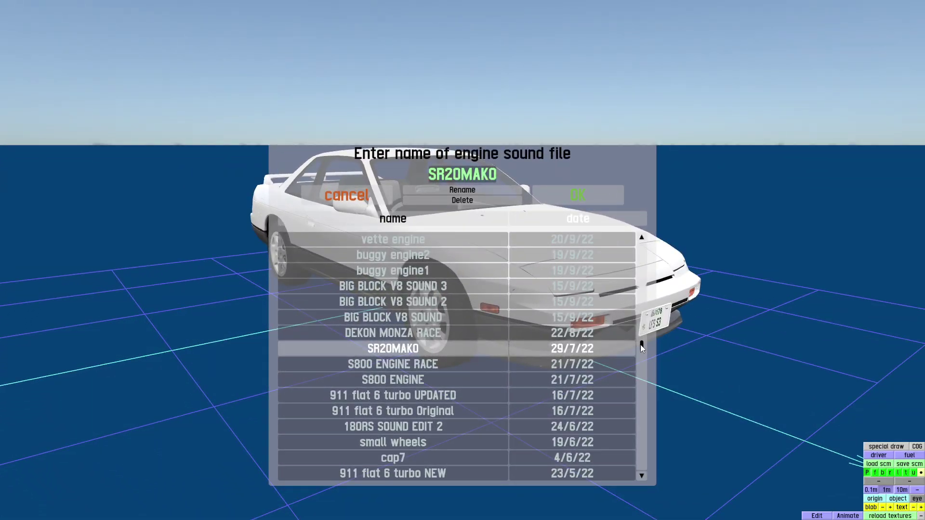
drag(641, 346, 655, 231)
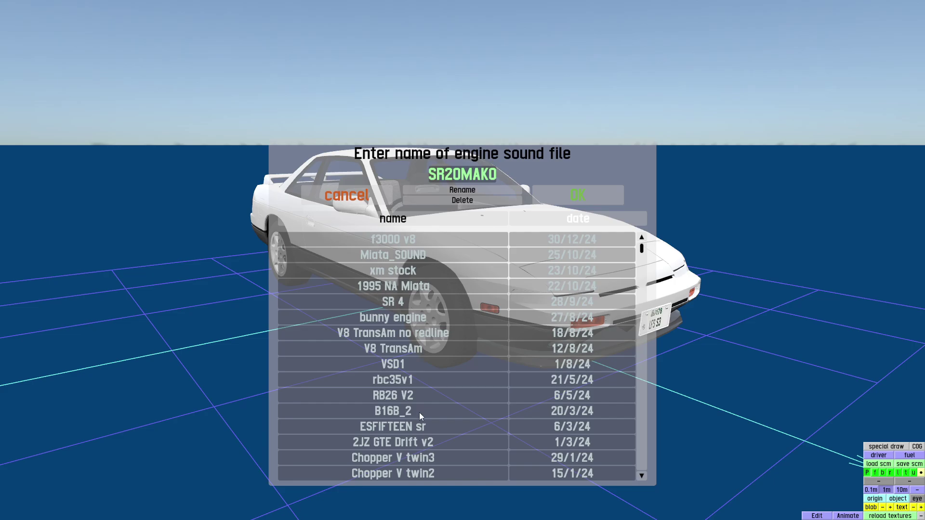
scroll(419, 412, down, 3)
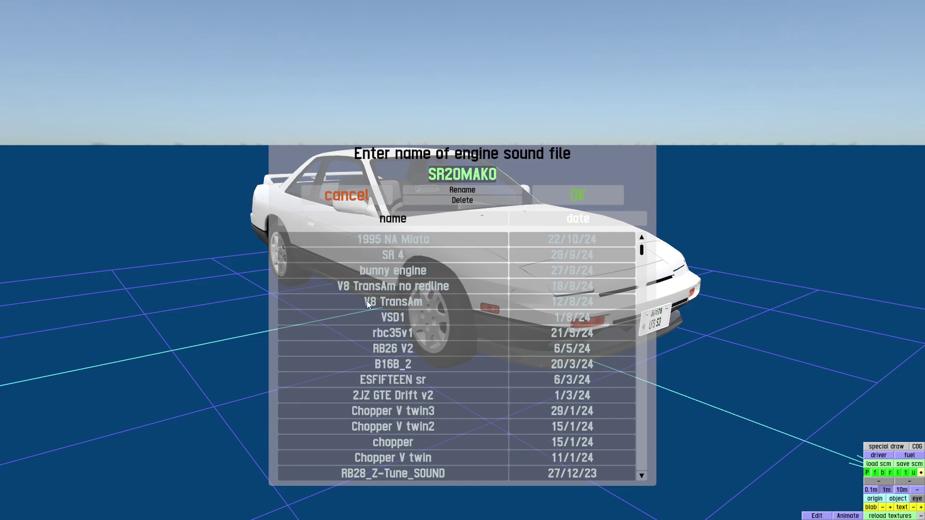
scroll(374, 334, down, 2)
click(356, 198)
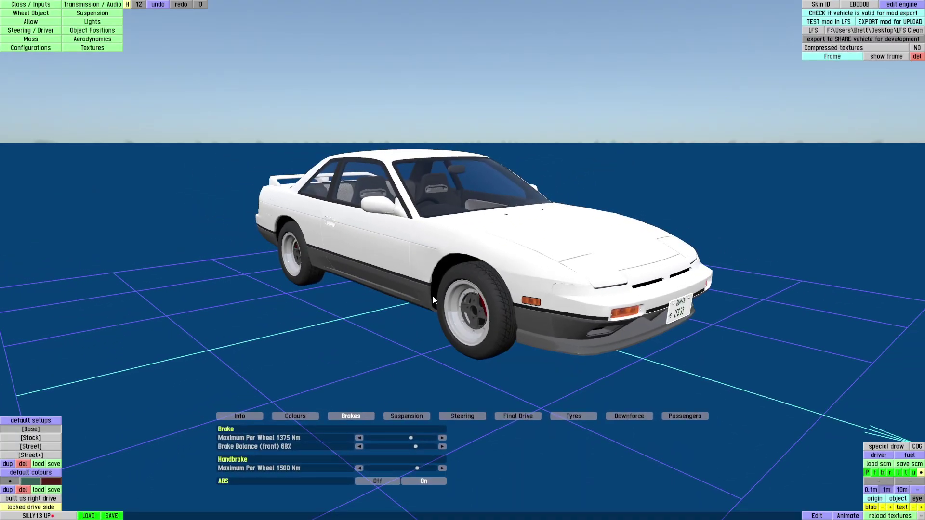
Step: Open the wheel object settings and load the SSR MKII 15 wheel
click(51, 14)
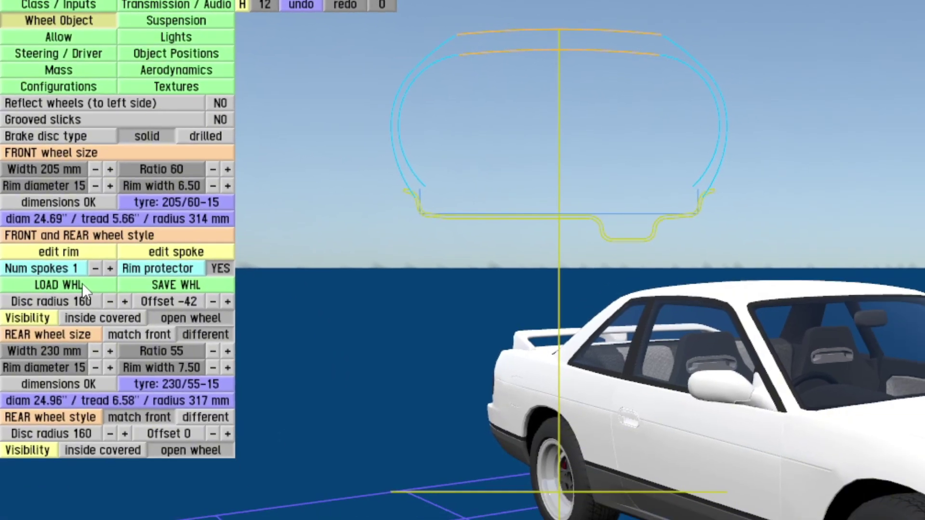
click(45, 322)
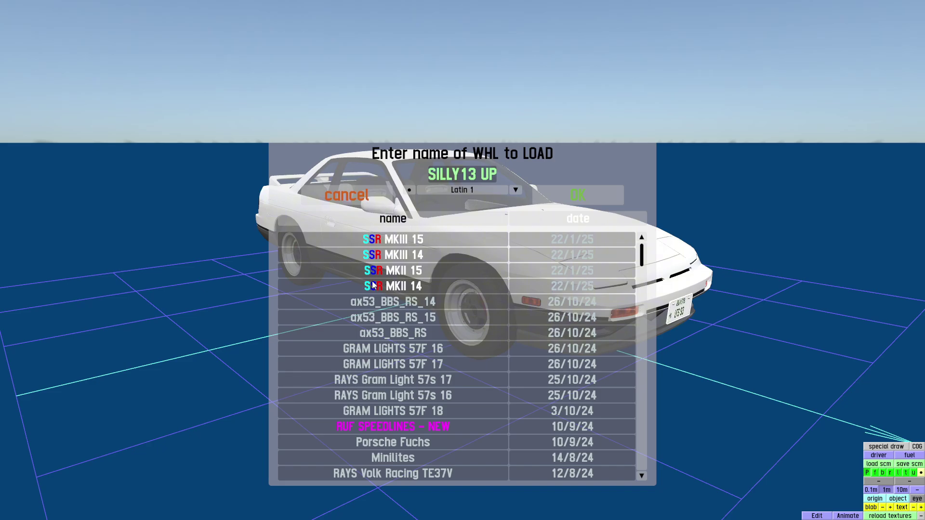
click(420, 271)
click(577, 195)
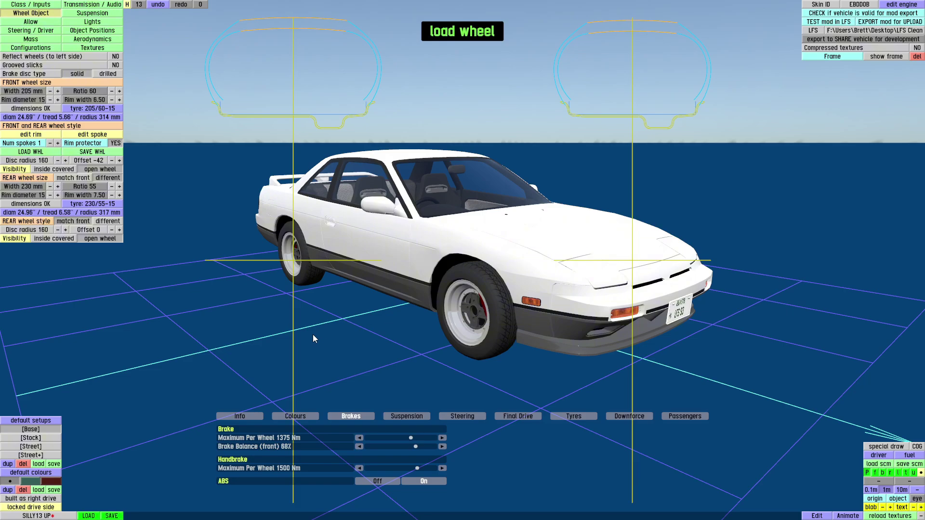
Step: Examine the loaded wheel's spokes and rim up close on the car's front axle
drag(386, 299, 511, 279)
scroll(439, 344, up, 4)
scroll(385, 336, down, 4)
drag(385, 336, 425, 346)
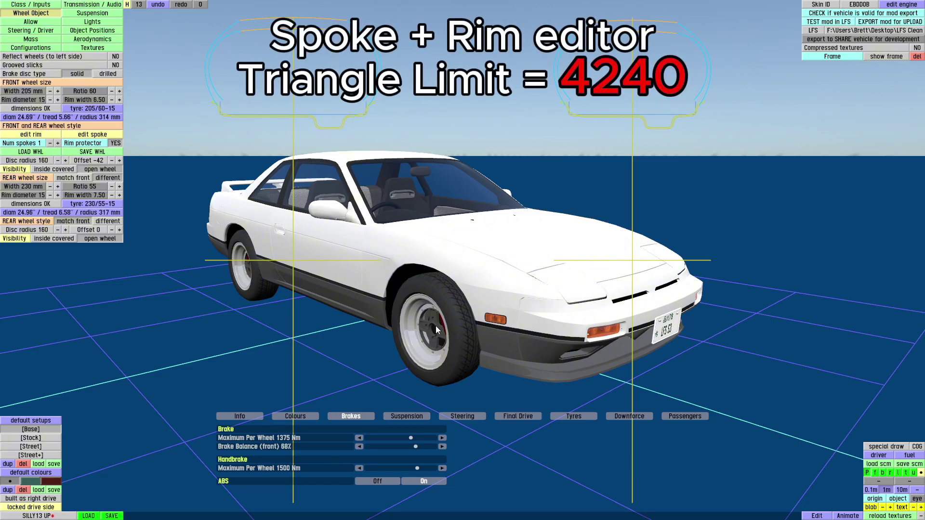
scroll(436, 326, up, 6)
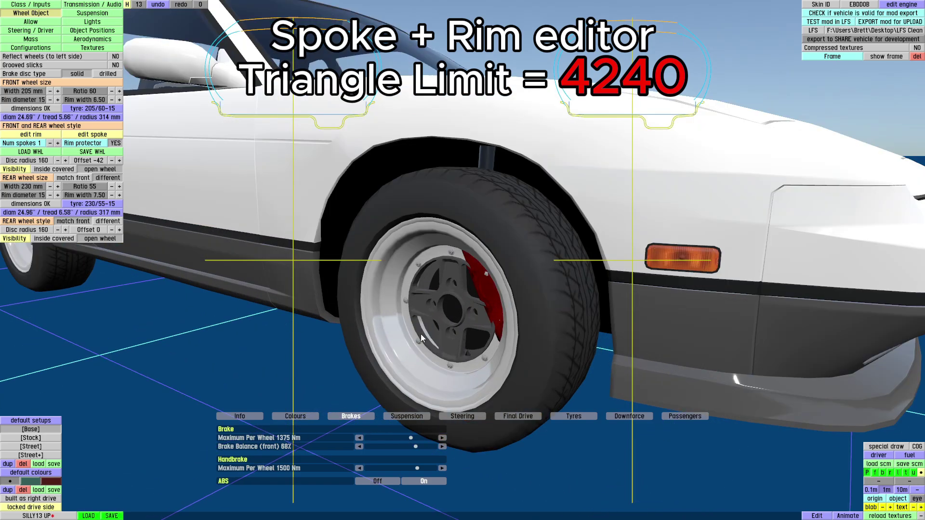
scroll(421, 335, down, 5)
drag(358, 338, 411, 335)
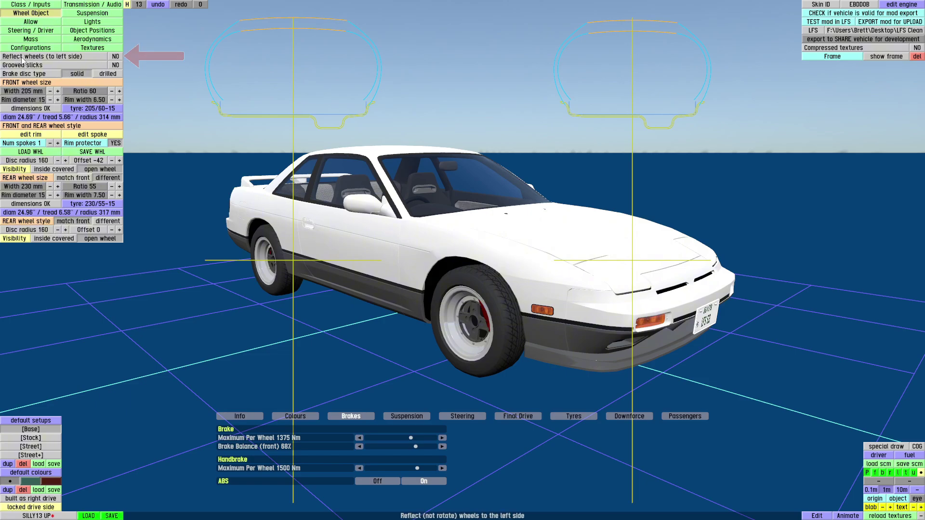
Step: Turn on reflecting the wheels to the left side and examine the front wheel from both sides of the car
drag(412, 331, 621, 309)
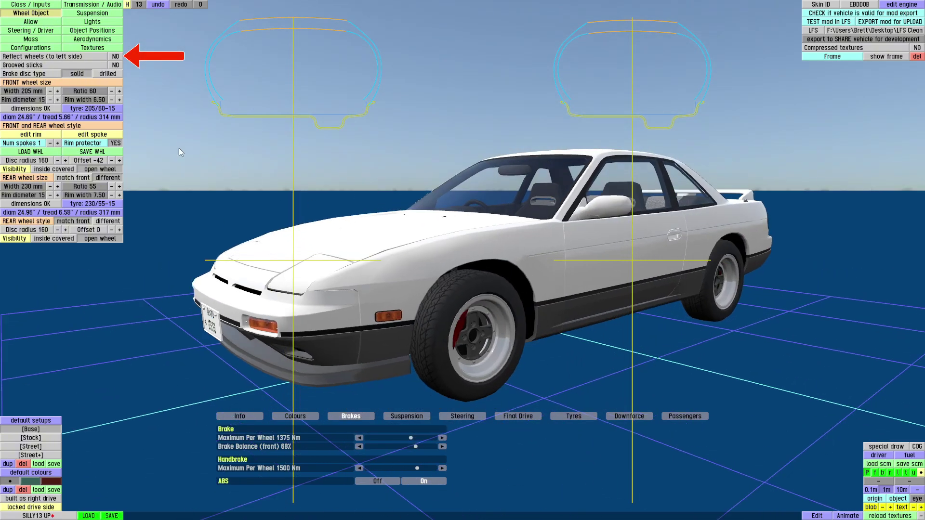
click(116, 56)
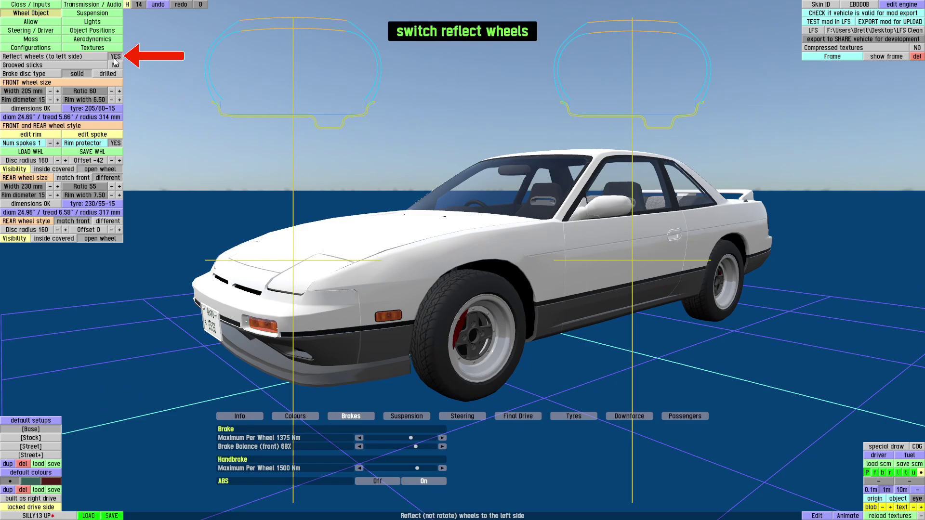
drag(145, 381, 383, 319)
scroll(461, 327, up, 5)
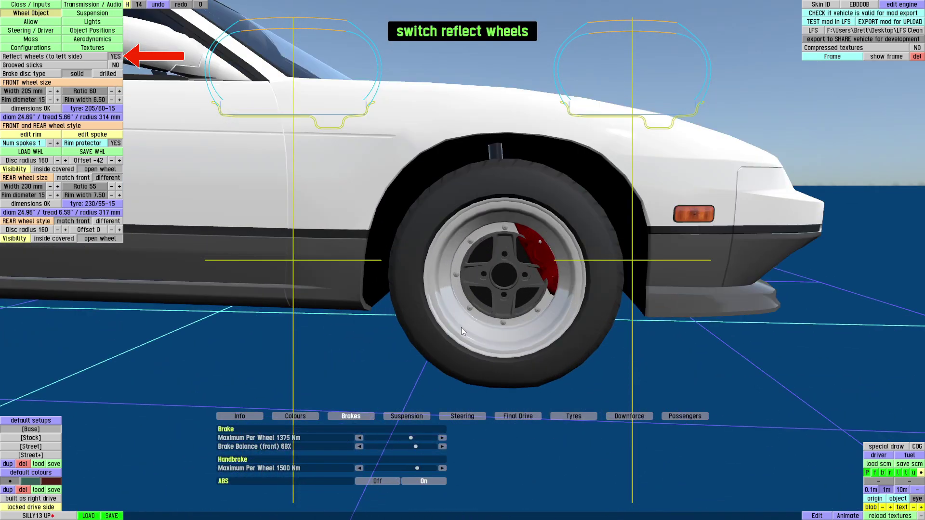
scroll(461, 327, up, 2)
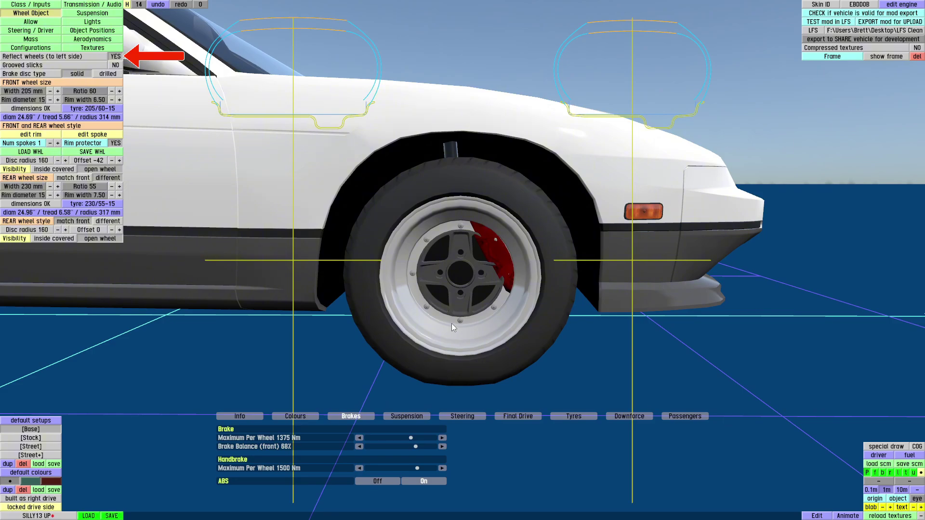
scroll(452, 322, up, 3)
Step: Load the ax53_BBS_RS wheel and inspect its hub logo on the left front wheel
click(42, 153)
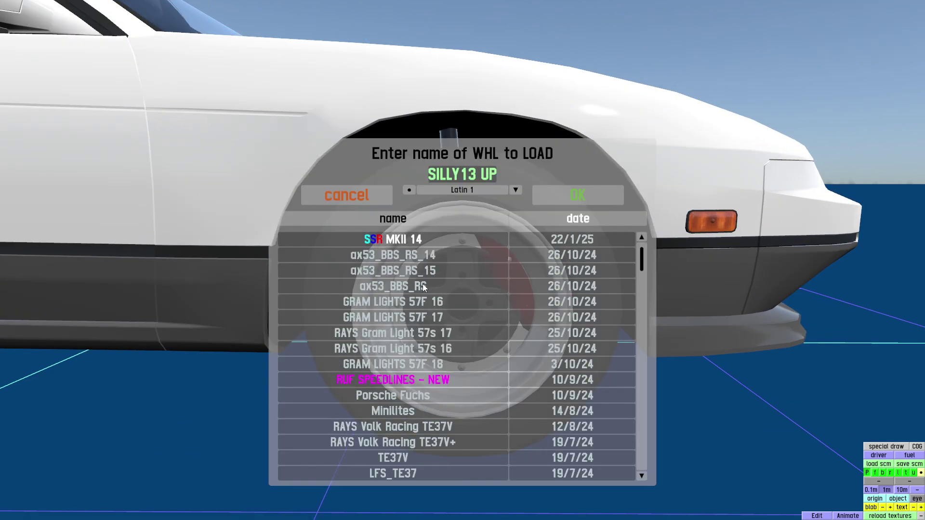
double_click(425, 287)
scroll(419, 350, down, 3)
drag(388, 323, 569, 313)
scroll(481, 308, down, 5)
drag(476, 308, 492, 347)
scroll(380, 360, up, 6)
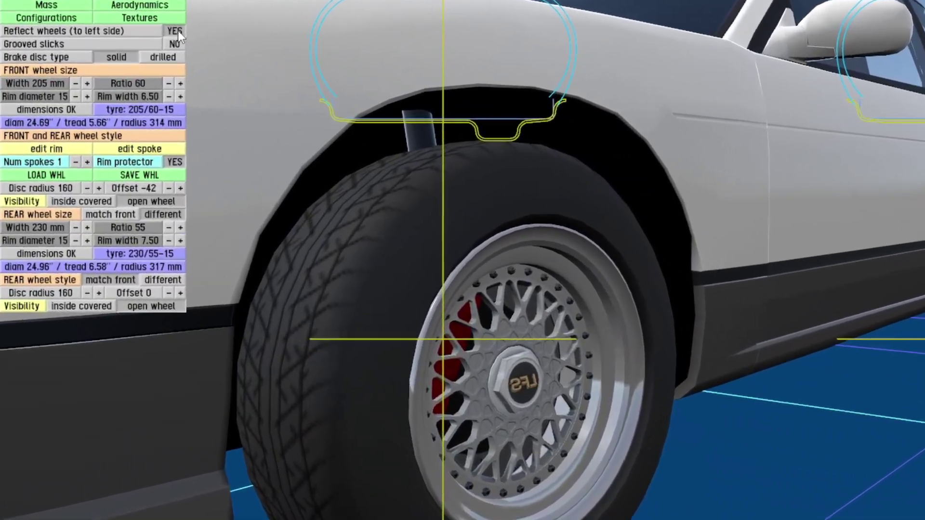
Step: Toggle the left-side wheel reflection, leave it off and check the hub logo on both front wheels
click(178, 31)
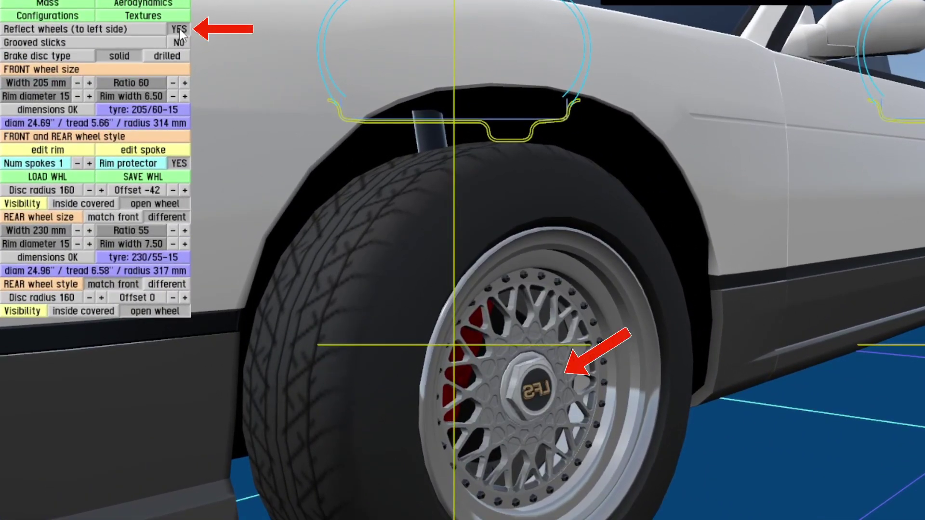
click(180, 30)
scroll(413, 439, down, 5)
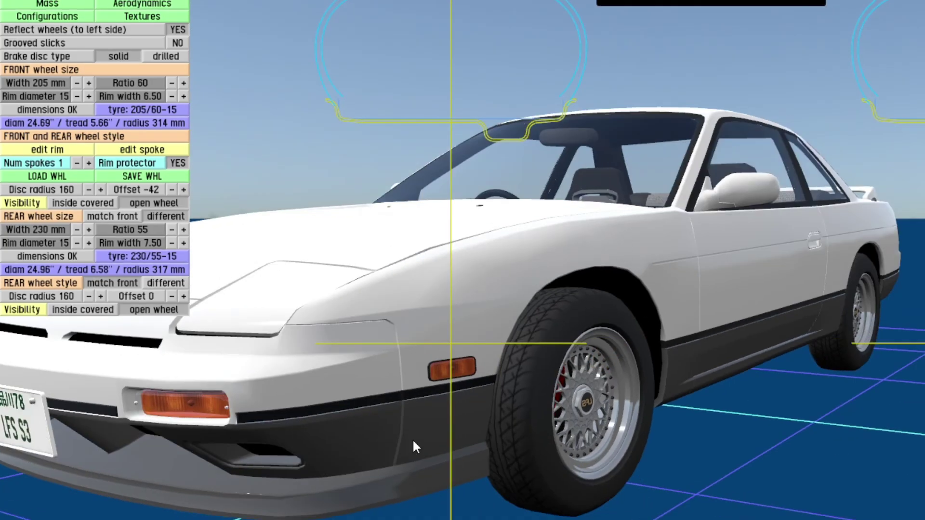
drag(413, 439, 345, 453)
click(141, 46)
scroll(304, 279, down, 3)
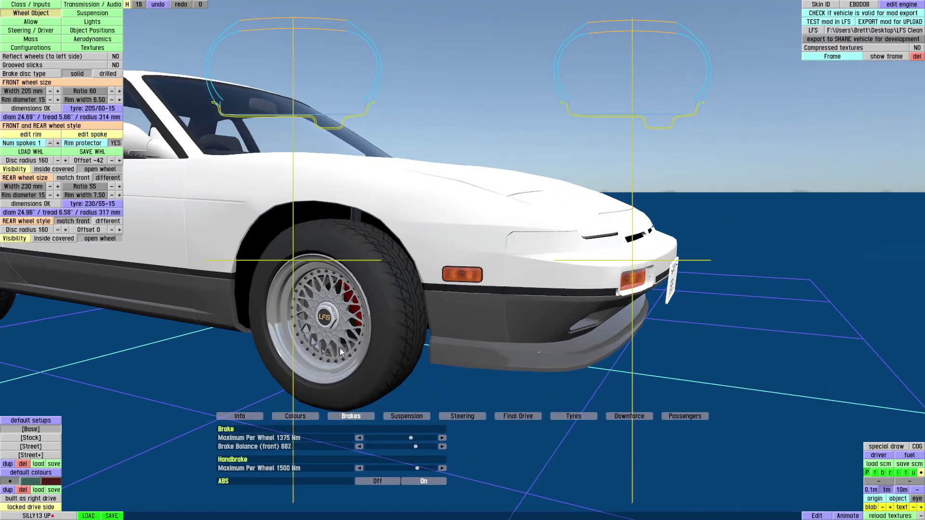
drag(339, 348, 564, 352)
scroll(394, 324, up, 3)
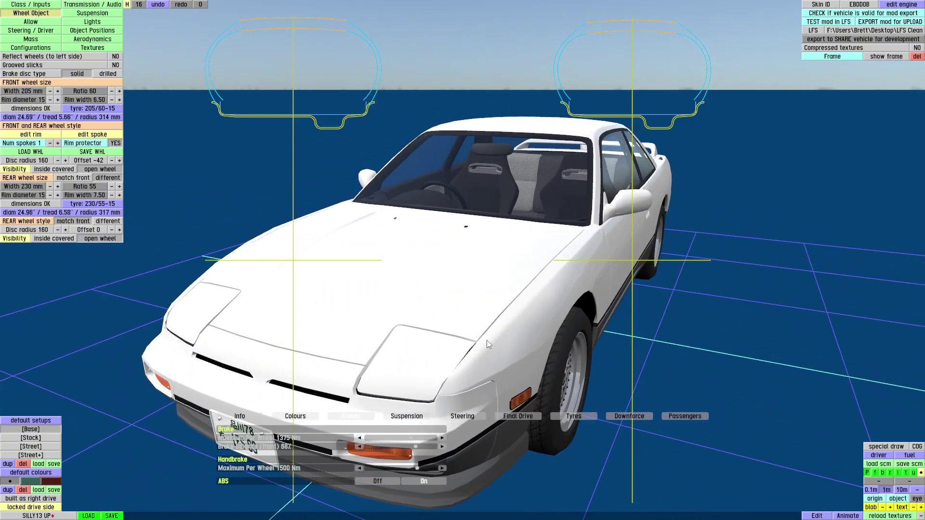
drag(486, 340, 623, 380)
scroll(402, 376, up, 5)
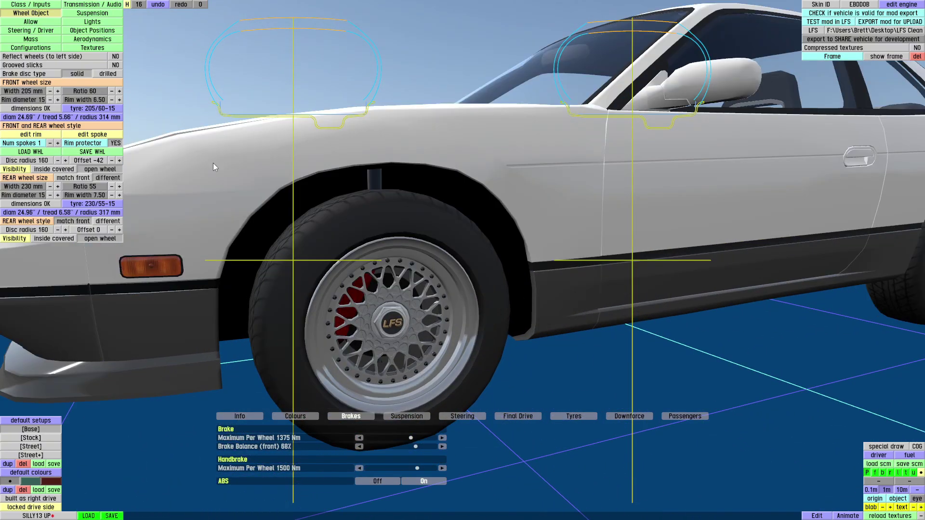
Step: Switch the wheel reflection back on, compare the hub logo on both sides of the car, and switch it off
click(115, 57)
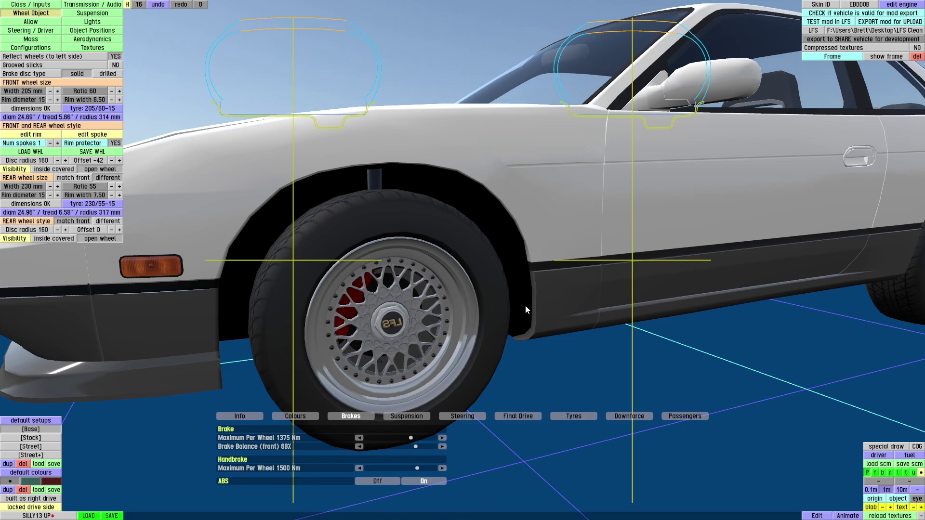
drag(525, 305, 722, 378)
scroll(562, 360, up, 5)
scroll(532, 360, down, 5)
scroll(430, 386, up, 8)
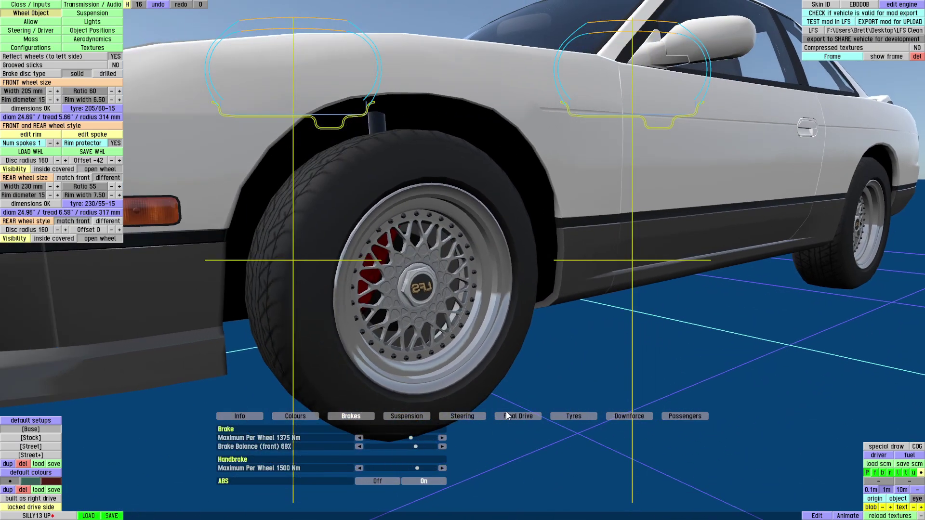
scroll(473, 363, down, 6)
drag(539, 334, 426, 372)
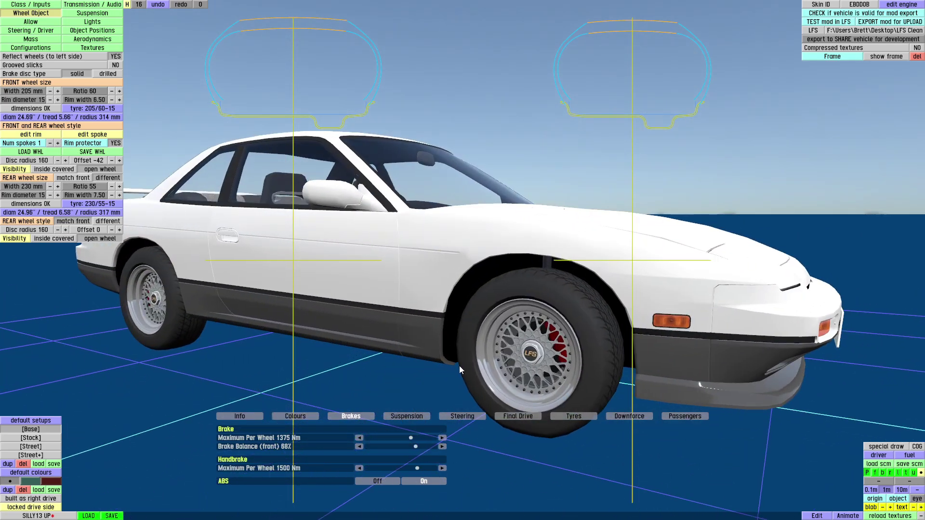
drag(580, 358, 316, 286)
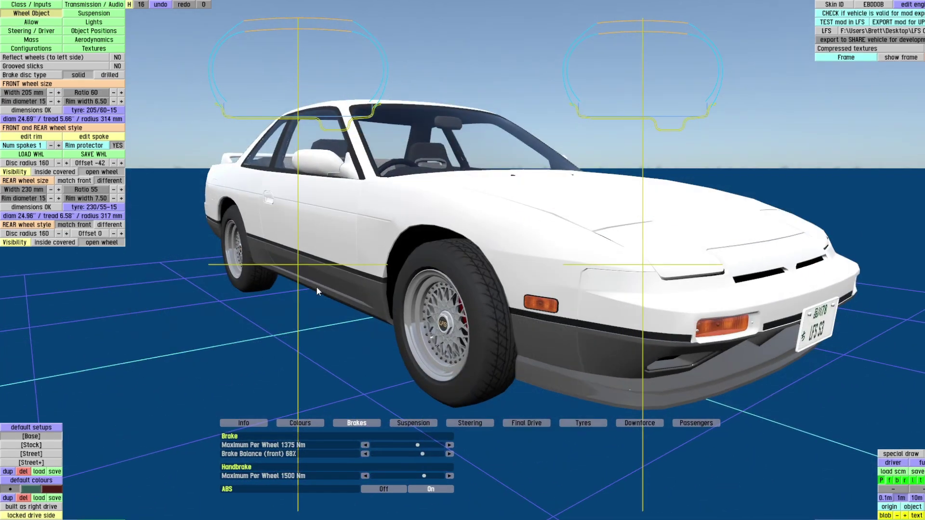
Step: Enable grooved slicks for the wheels and set the minimum allowed tyre type to SLICK_R2
click(115, 57)
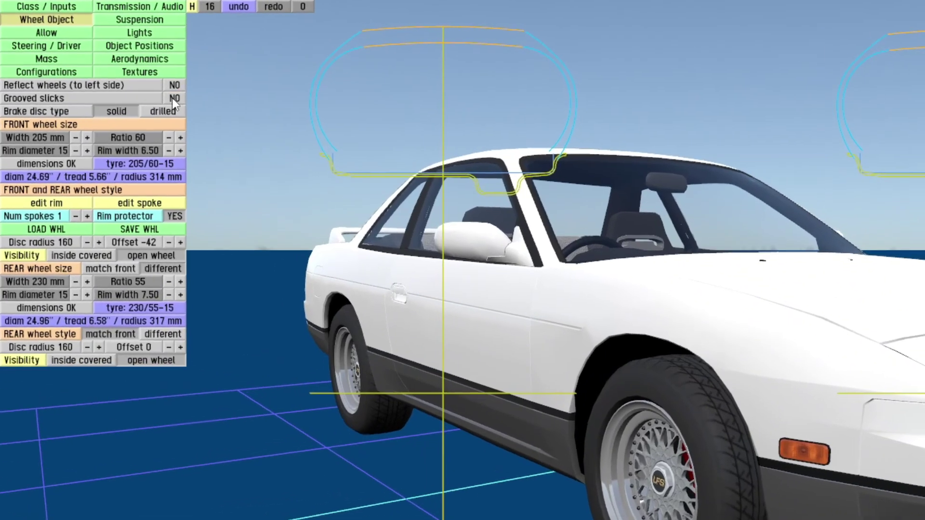
click(173, 98)
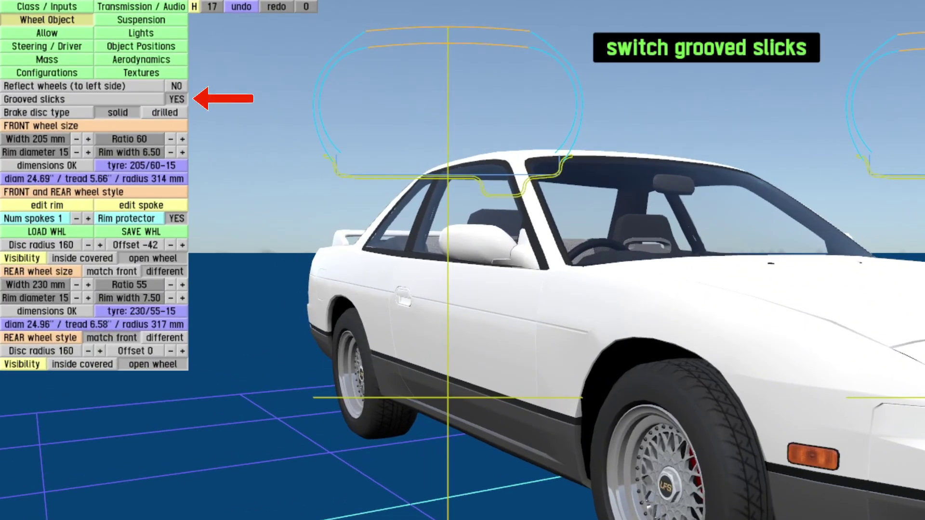
key(t)
key(t)
key(t)
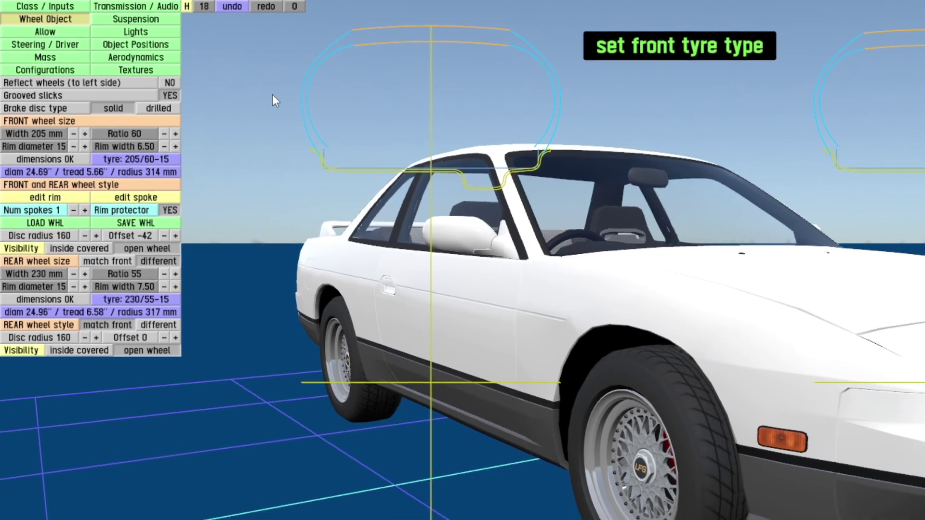
click(45, 32)
click(164, 245)
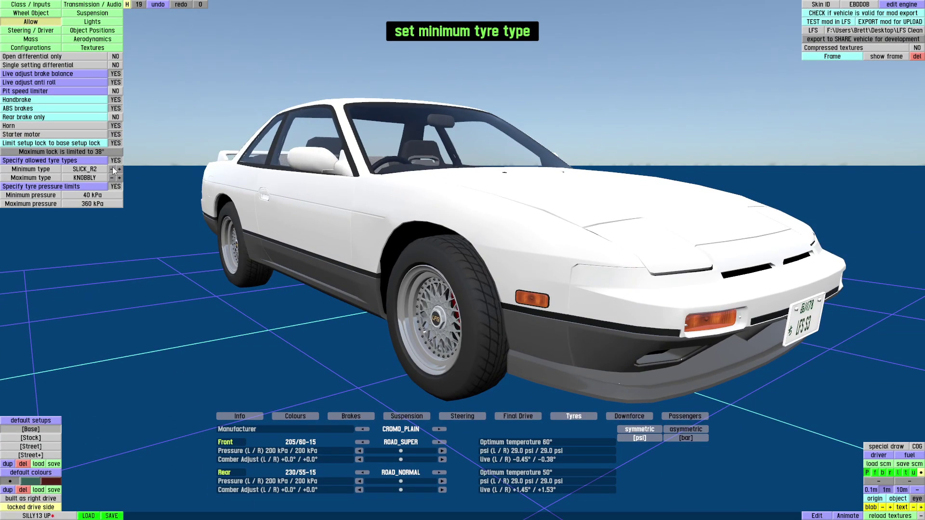
click(44, 14)
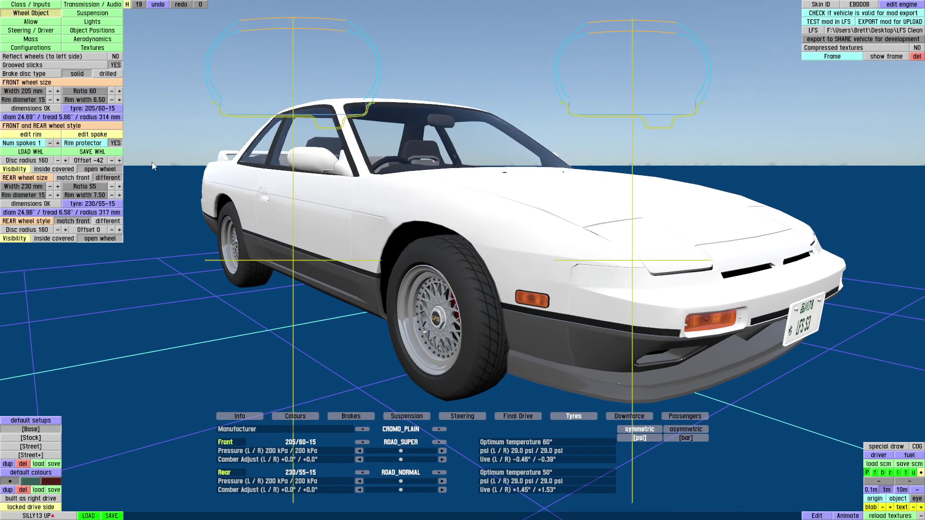
Step: Set the front tyre type to SLICK_R3, inspect its tread, and turn grooved slicks off
click(116, 65)
scroll(482, 362, up, 3)
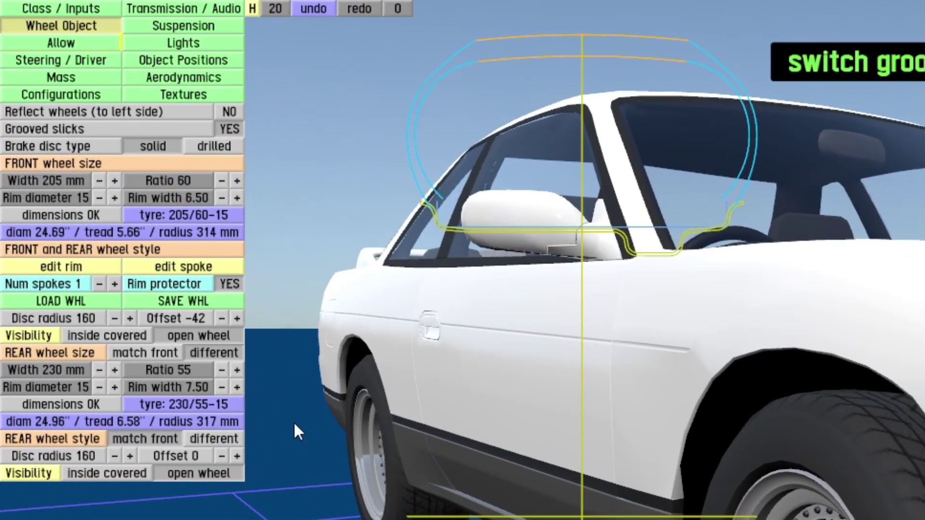
click(83, 42)
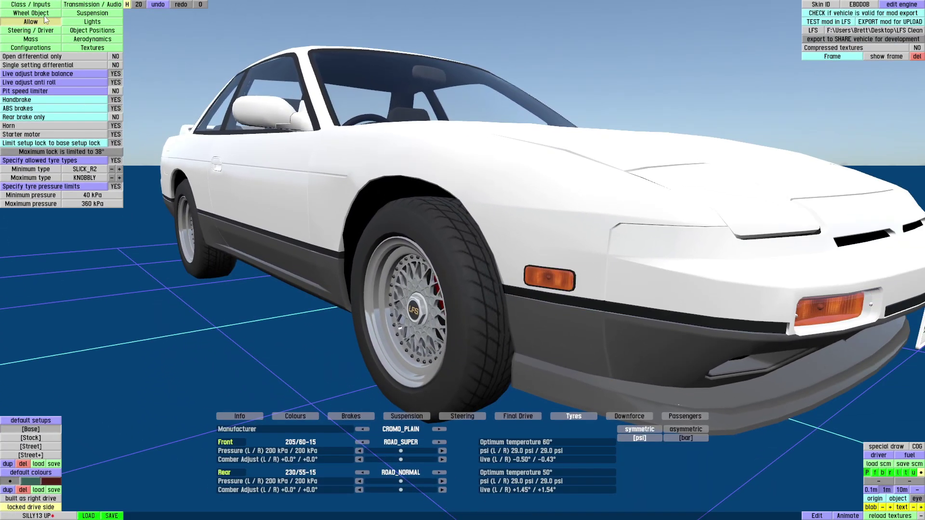
click(45, 14)
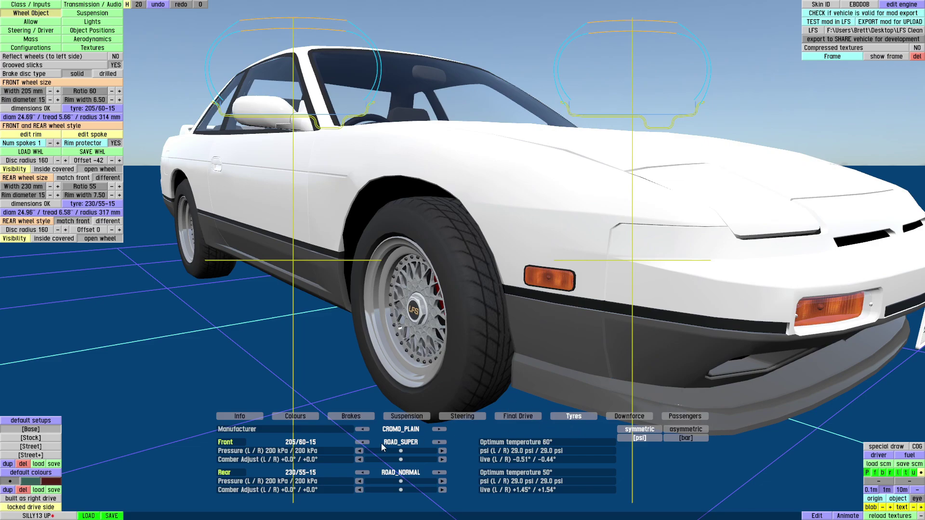
click(362, 442)
click(362, 442)
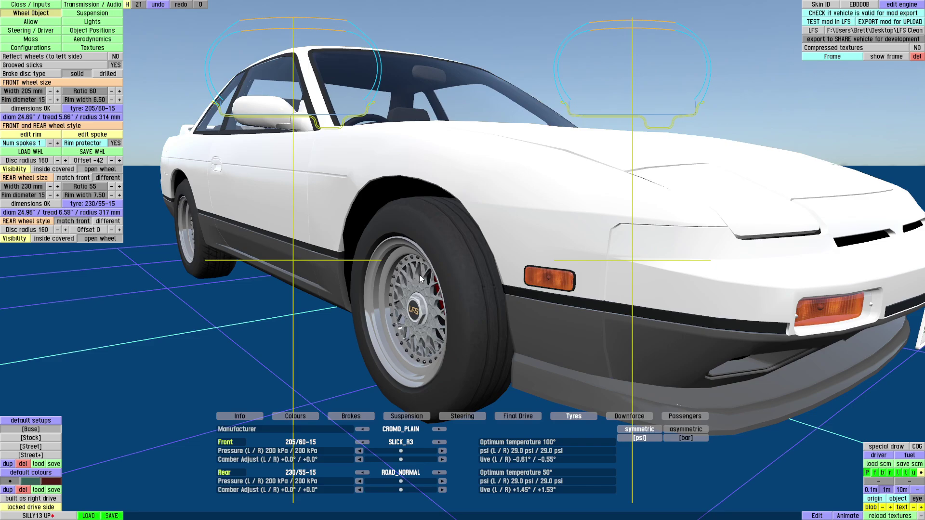
drag(427, 330, 462, 329)
click(115, 64)
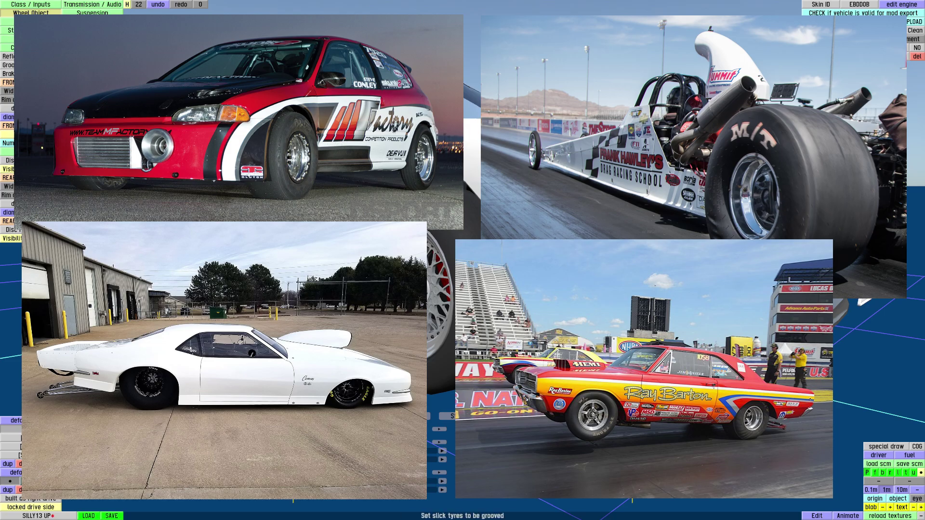
mouse_move(433, 328)
mouse_down()
mouse_move(443, 357)
mouse_move(427, 336)
mouse_up()
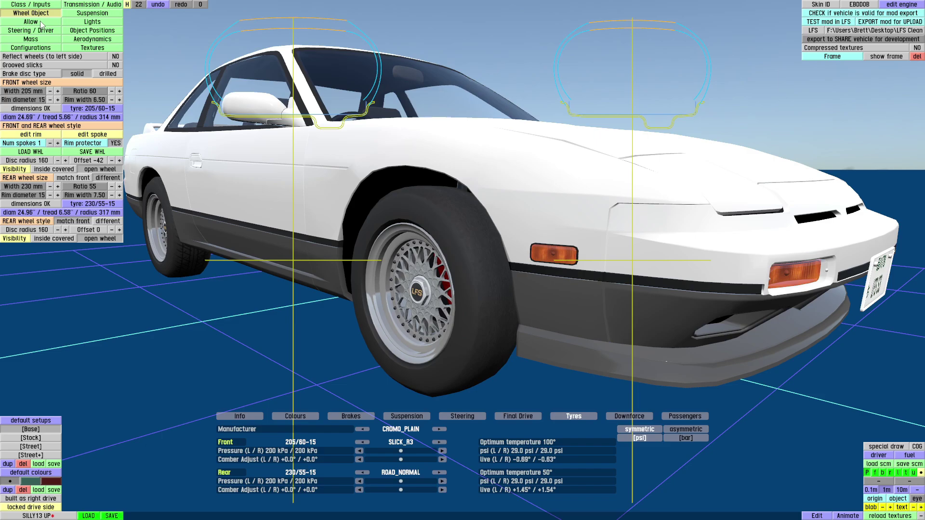
Step: Set the minimum allowed tyre type to ROAD_SUPER and fit ROAD_SUPER tyres at the front and rear
click(40, 22)
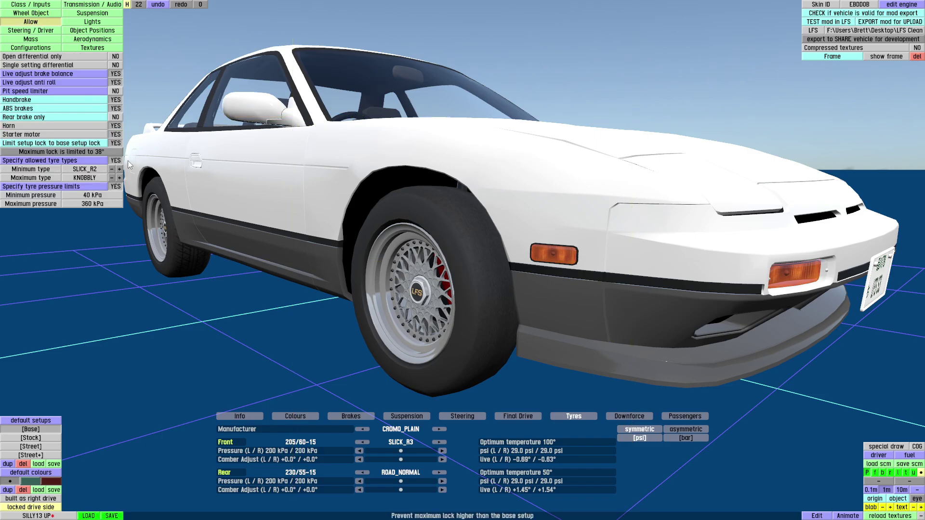
click(121, 169)
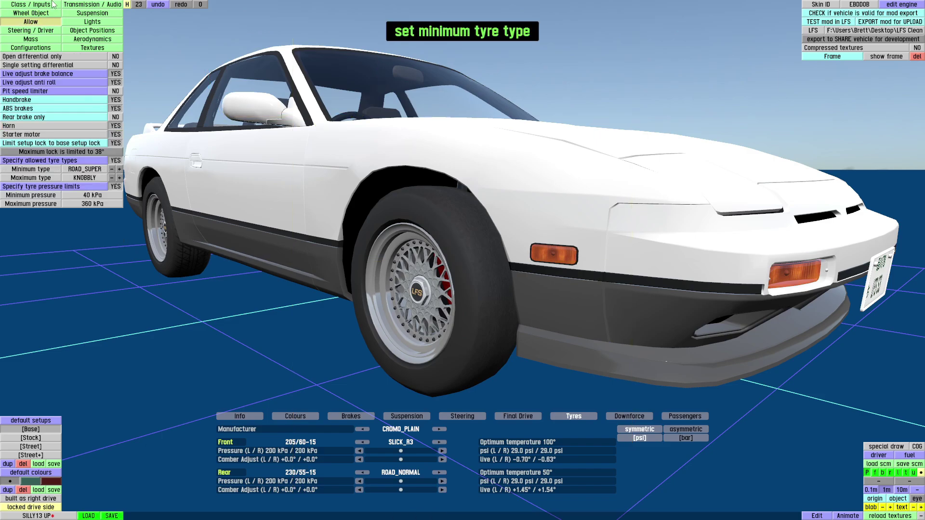
click(31, 13)
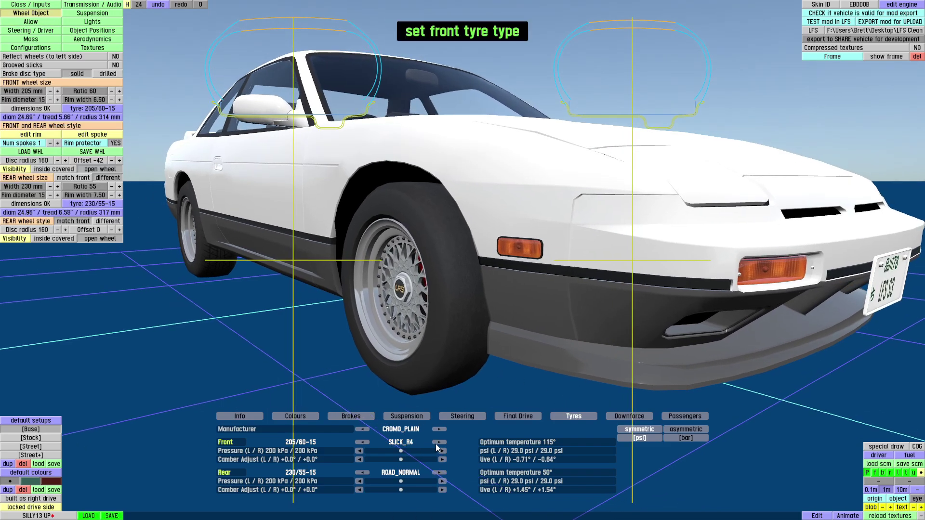
click(436, 444)
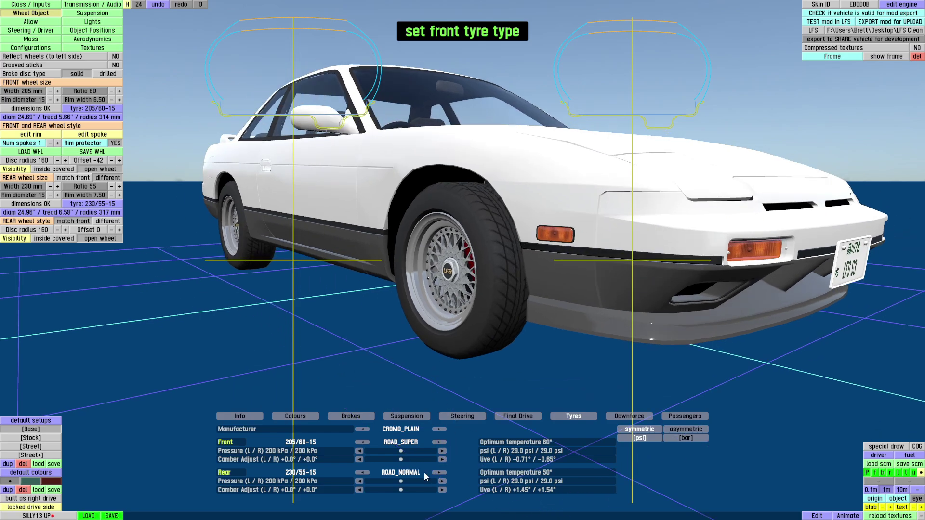
click(363, 474)
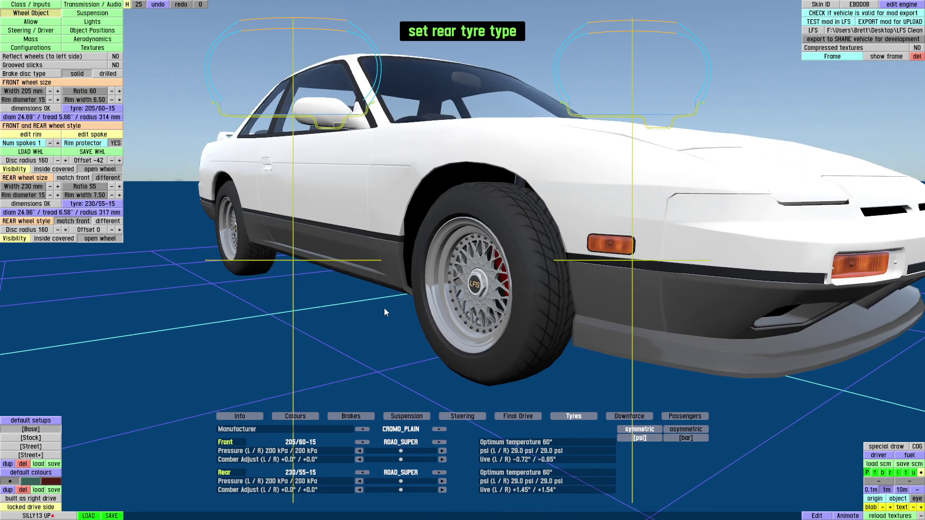
Step: Compare the drilled and solid brake disc types close up on the front wheel, ending on solid
drag(393, 306, 348, 297)
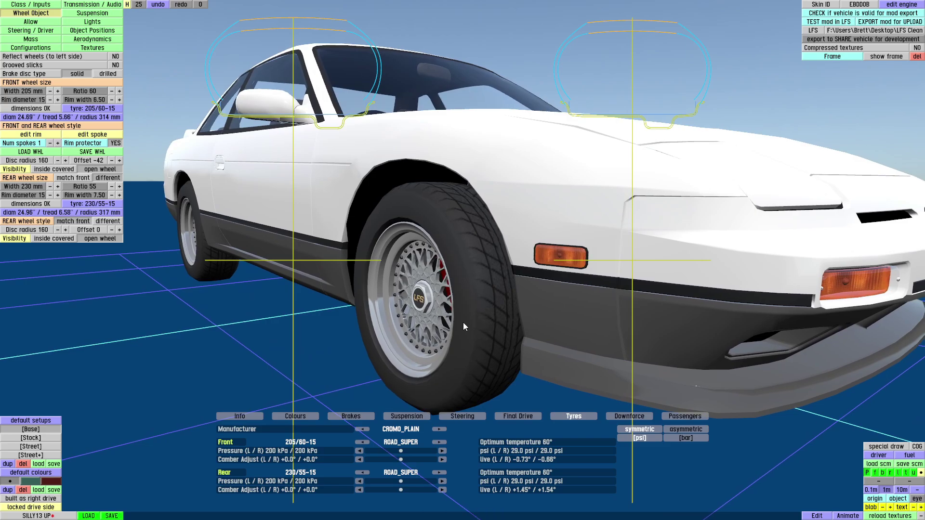
drag(464, 322, 301, 295)
scroll(573, 336, up, 7)
right_drag(573, 336, 534, 325)
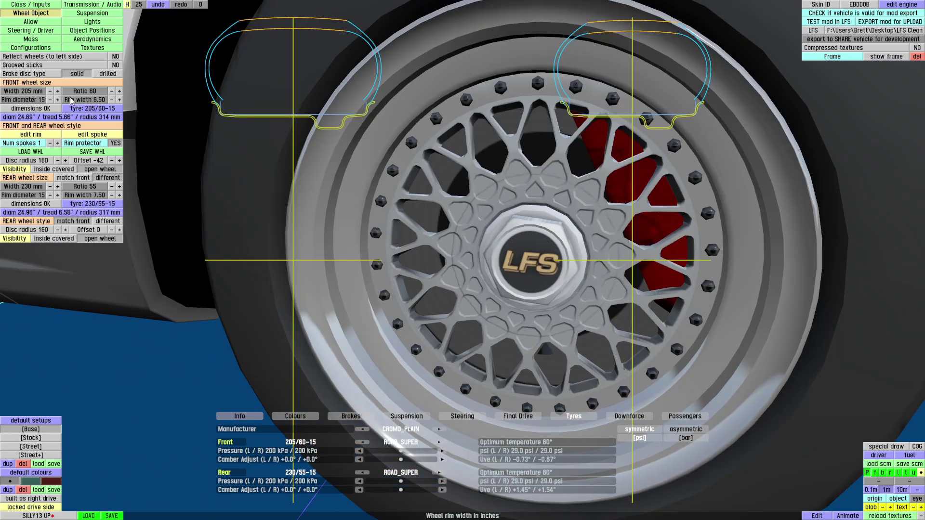
click(102, 75)
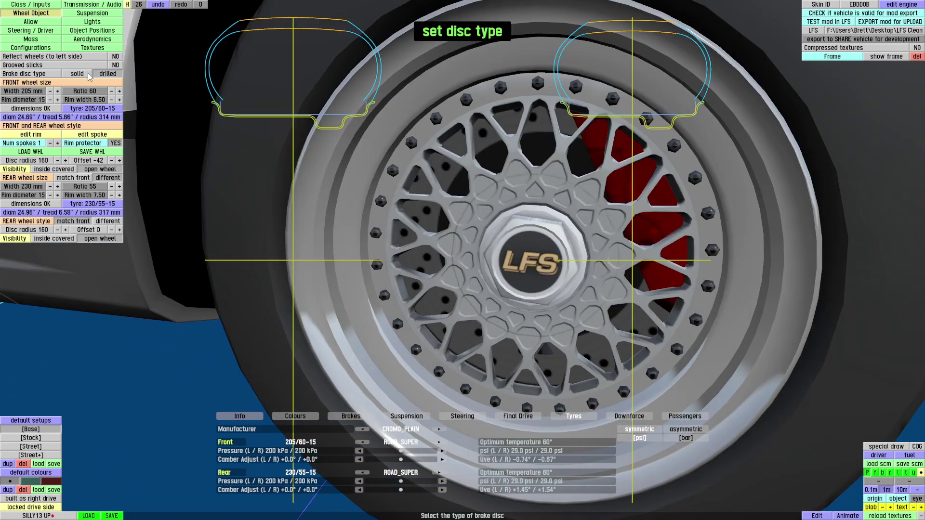
click(103, 76)
click(101, 73)
click(86, 74)
click(97, 74)
scroll(373, 235, down, 6)
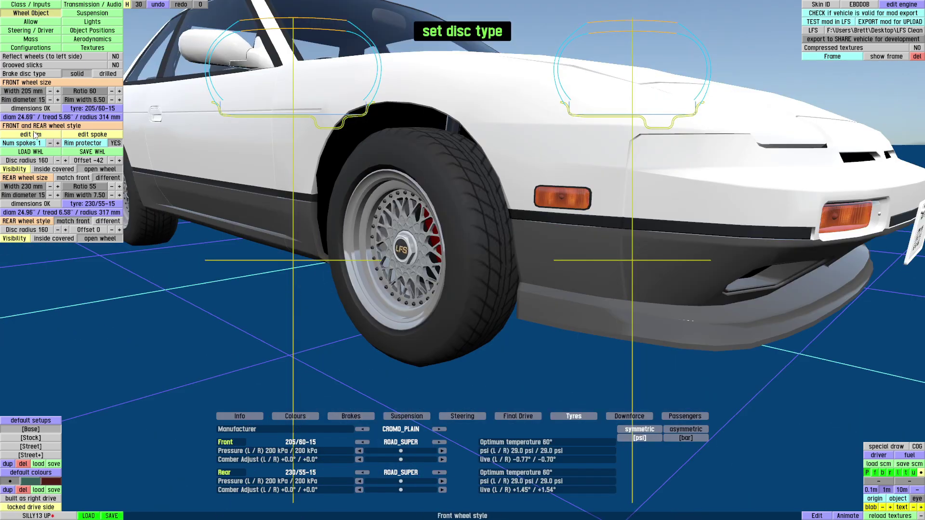
Step: Load a different saved wheel as the front and rear wheel style
click(31, 152)
click(399, 271)
click(558, 194)
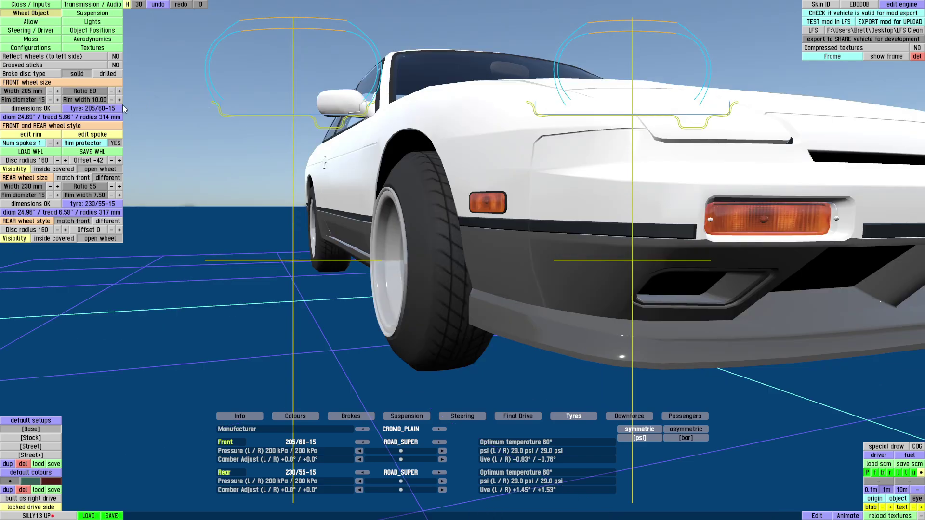
Step: Try a front rim width of 14.00 inches and reduce it to 9.00 inches
click(122, 100)
drag(392, 323, 371, 278)
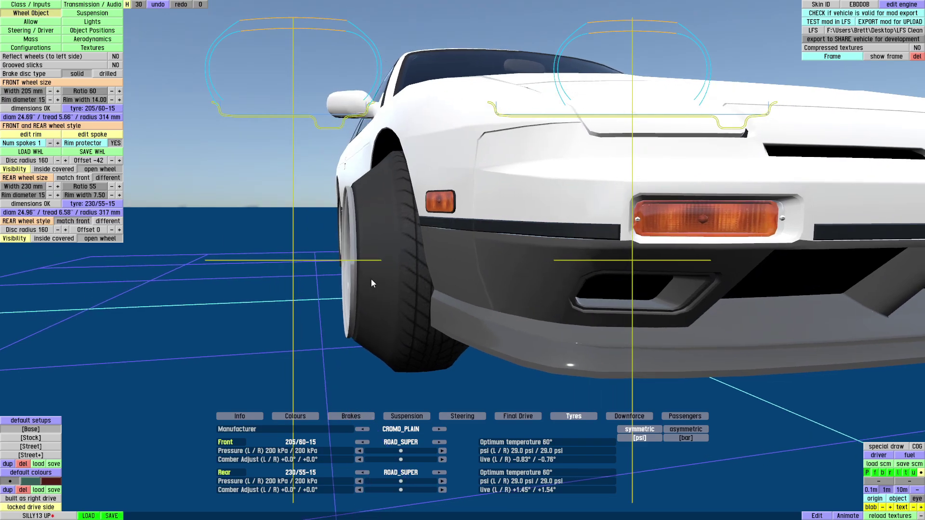
click(112, 100)
click(112, 100)
click(112, 100)
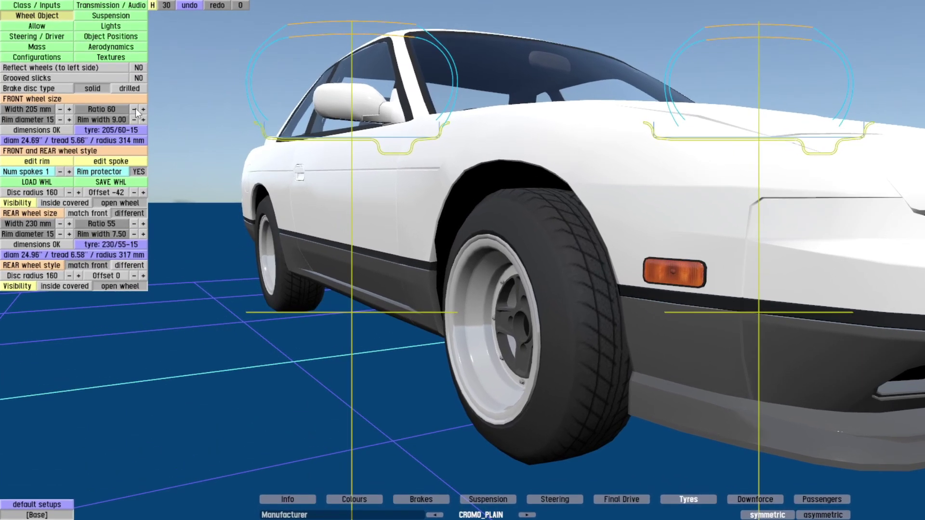
Step: Set the front tyre ratio to 50 and the front rim width to 8.00 inches
click(134, 110)
click(135, 109)
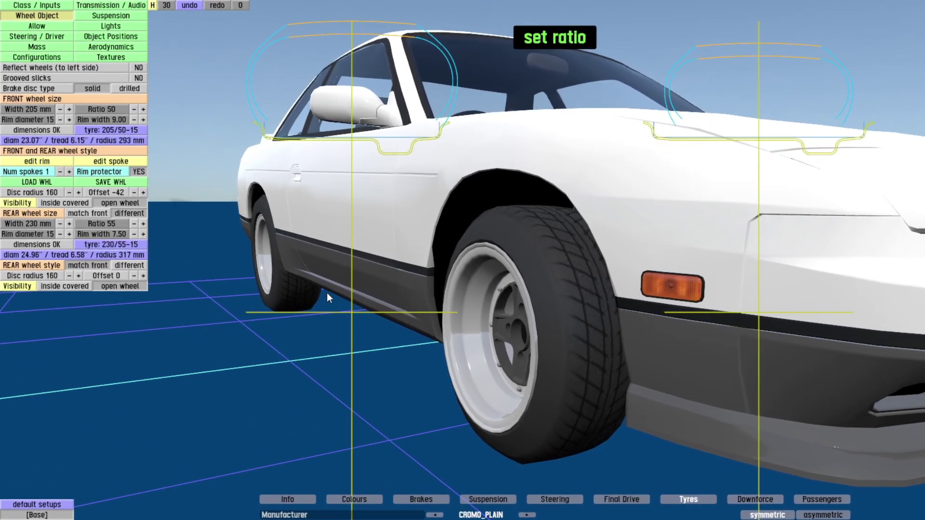
drag(397, 377, 541, 367)
click(133, 121)
click(133, 120)
scroll(389, 383, down, 5)
scroll(557, 380, up, 5)
scroll(541, 367, up, 3)
Step: Set the rear wheel size to rim width 8.00 inches, tyre width 205 mm and ratio 50
click(143, 234)
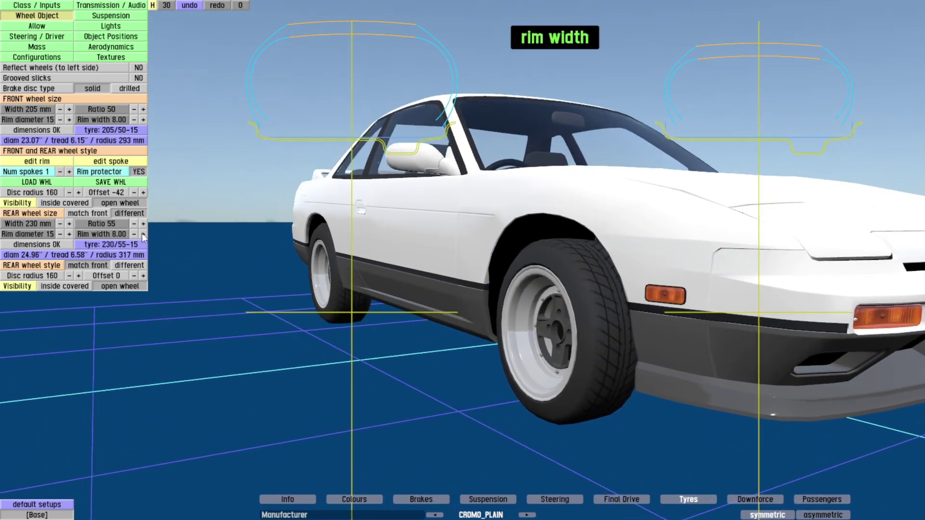
click(62, 223)
click(62, 223)
click(63, 224)
click(62, 223)
click(62, 223)
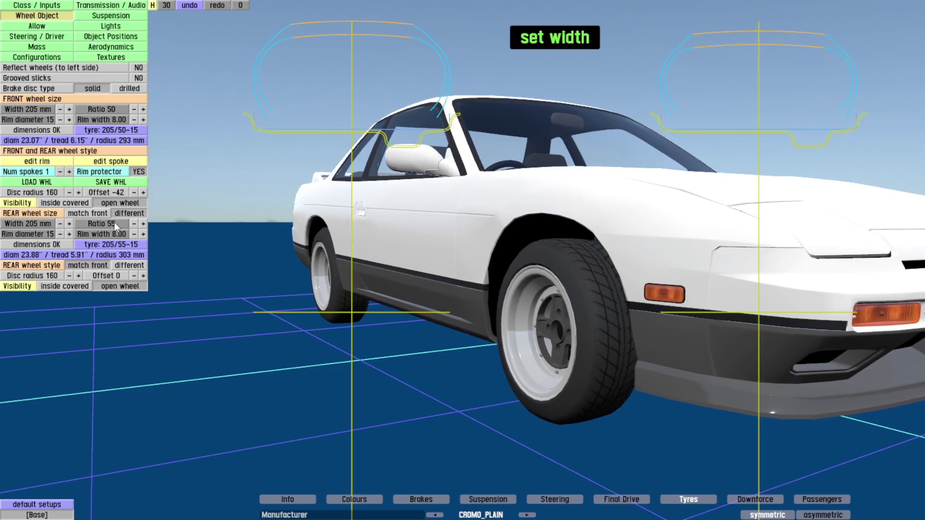
click(134, 224)
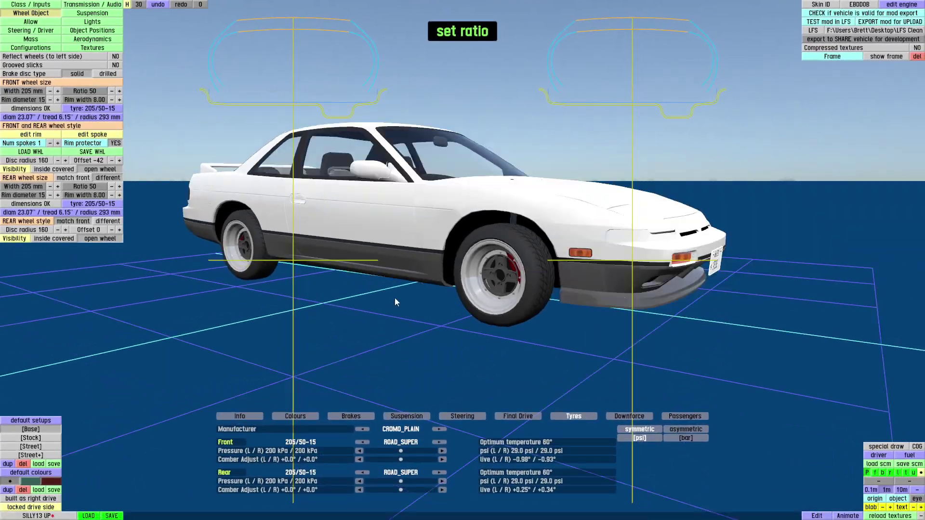
drag(395, 298, 435, 326)
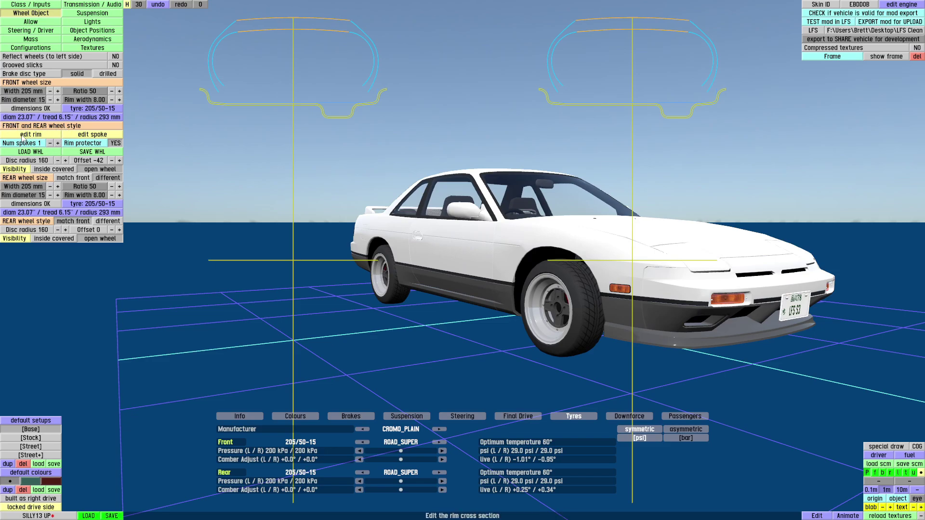
Step: Open the wheel's spoke object in the modeller and switch to triangle editing
right_drag(507, 320, 536, 327)
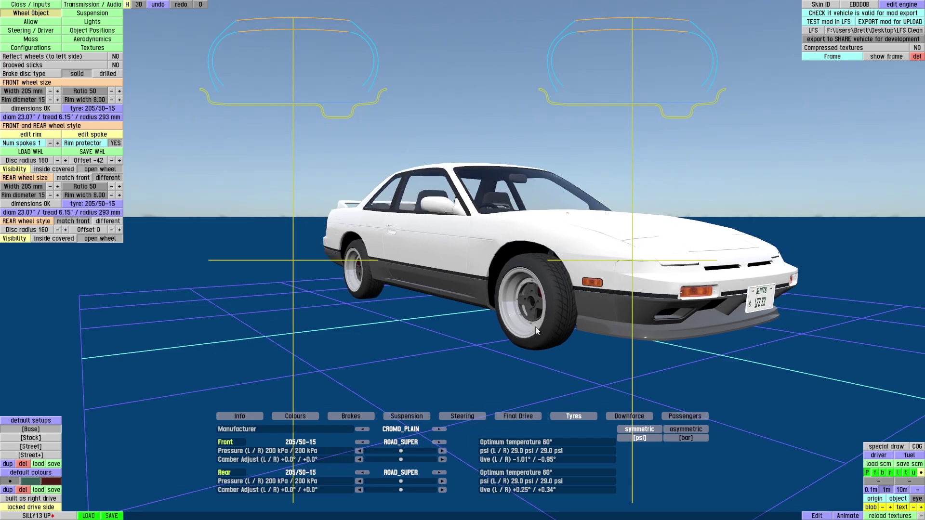
scroll(537, 330, up, 5)
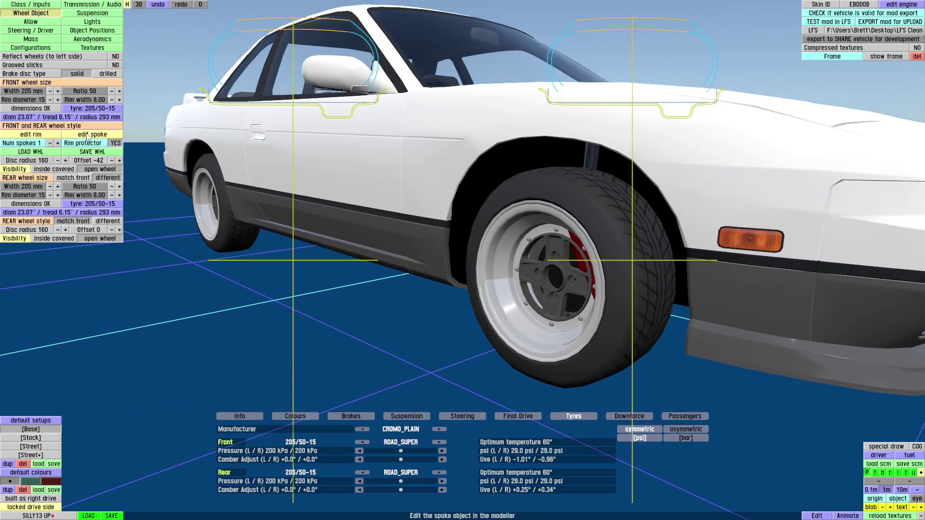
click(88, 137)
scroll(465, 275, up, 3)
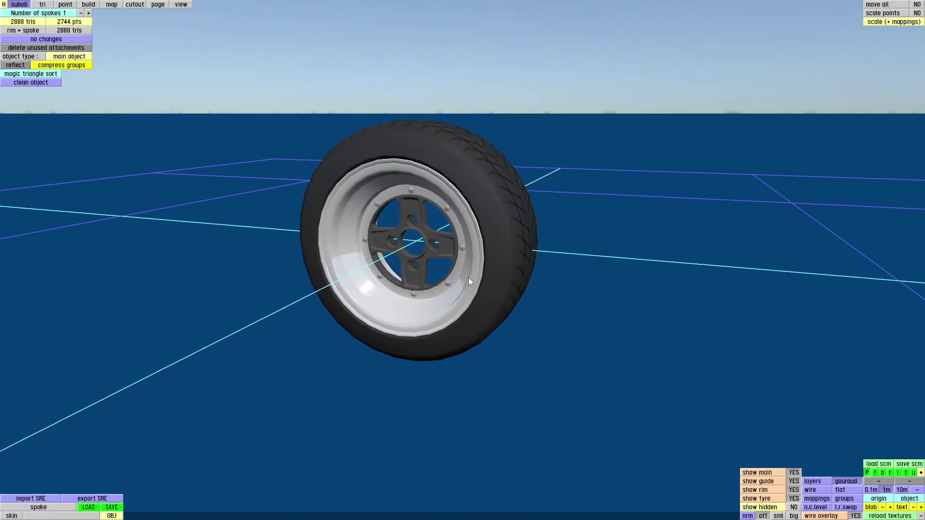
scroll(462, 275, down, 1)
click(43, 5)
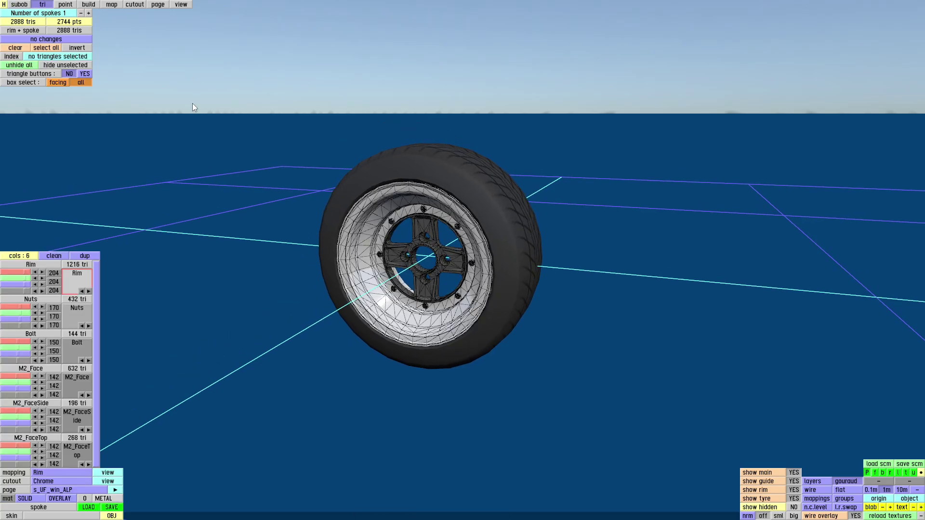
Step: Examine the triangles of the spoke object's mesh, and hide the main object to inspect the underlying rim and tyre
scroll(356, 246, up, 5)
key(ctrl+a)
scroll(357, 269, down, 1)
right_drag(358, 284, 456, 290)
right_drag(385, 289, 441, 288)
right_drag(269, 270, 723, 464)
scroll(437, 259, down, 2)
key(ctrl+d)
scroll(631, 346, up, 3)
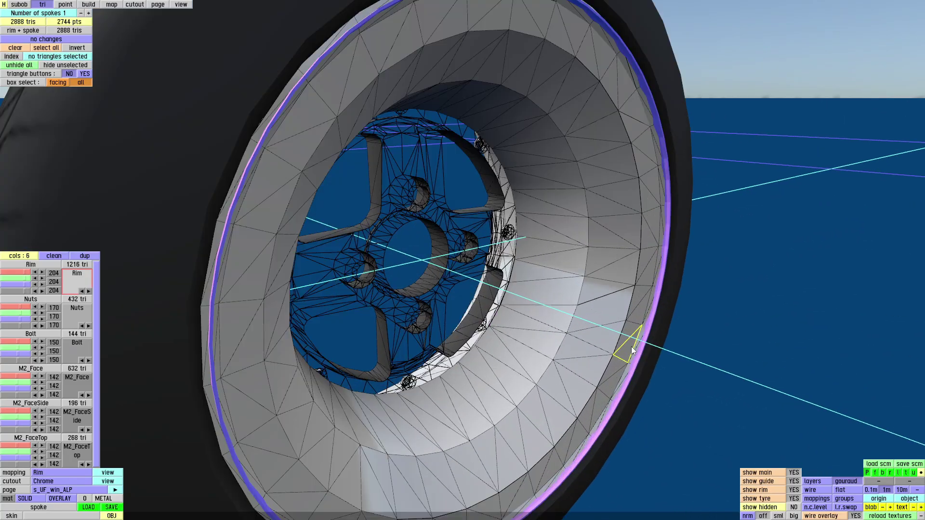
click(794, 473)
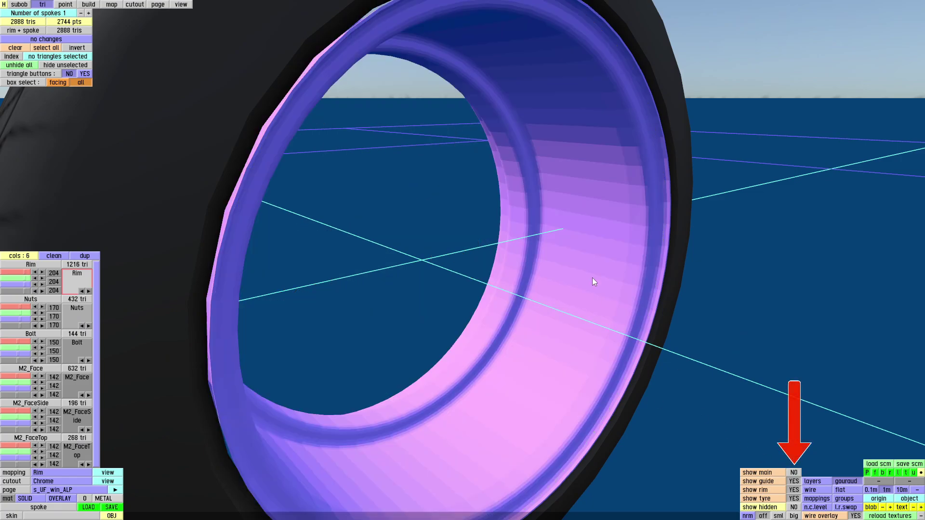
mouse_move(591, 277)
right_down()
mouse_move(375, 270)
mouse_move(113, 301)
mouse_move(195, 375)
right_up()
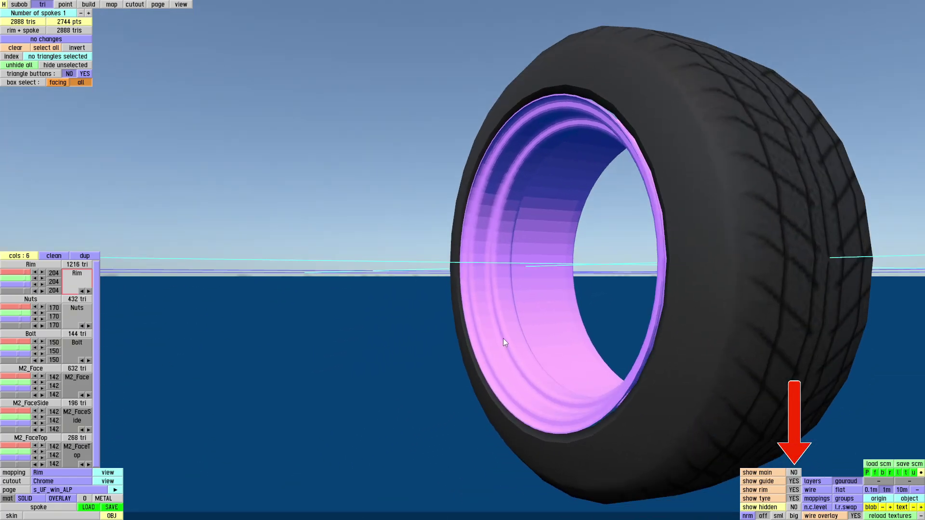
Step: Hide the rim guide and the rim in the spoke modeller to inspect the tyre, and return to the wheel settings
right_drag(533, 259, 712, 404)
click(794, 481)
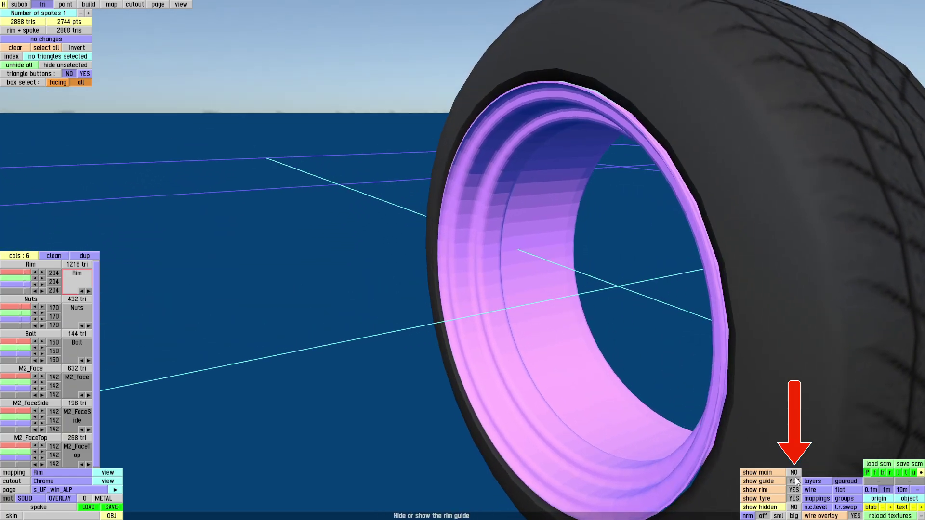
right_drag(727, 453, 658, 424)
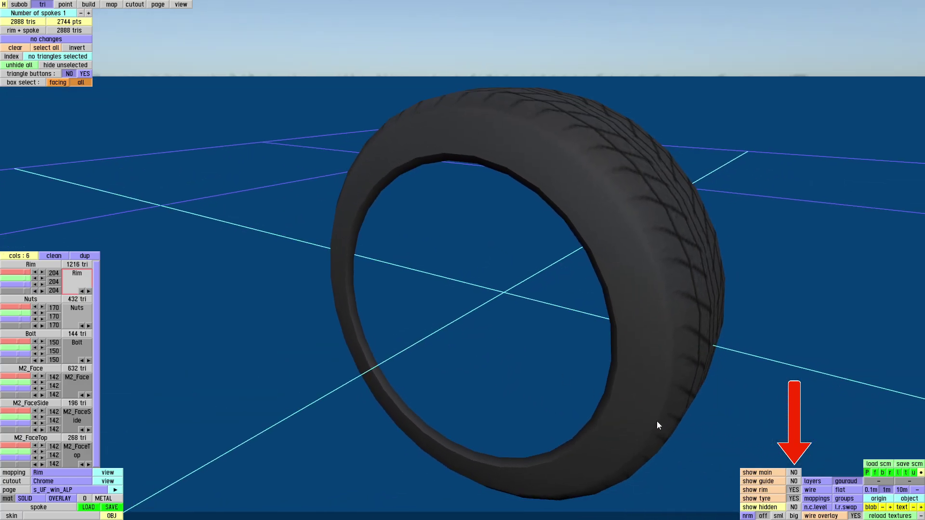
click(794, 490)
right_drag(455, 289, 285, 265)
key(Escape)
Step: Open the rim cross-section for editing and add a point at about X 94 mm, just inside the outer rim flange
scroll(286, 290, down, 5)
right_drag(285, 302, 354, 290)
click(39, 135)
right_drag(648, 301, 753, 304)
scroll(681, 324, up, 4)
right_drag(680, 324, 701, 325)
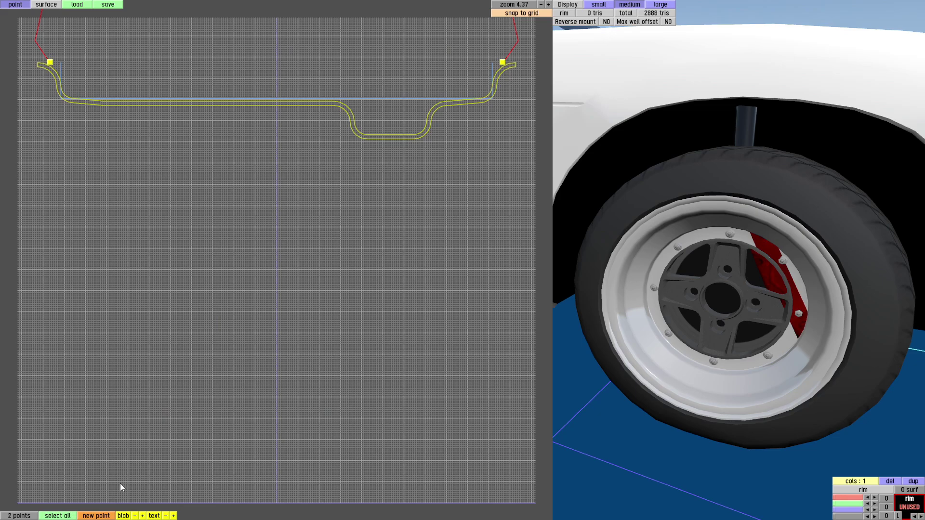
click(97, 516)
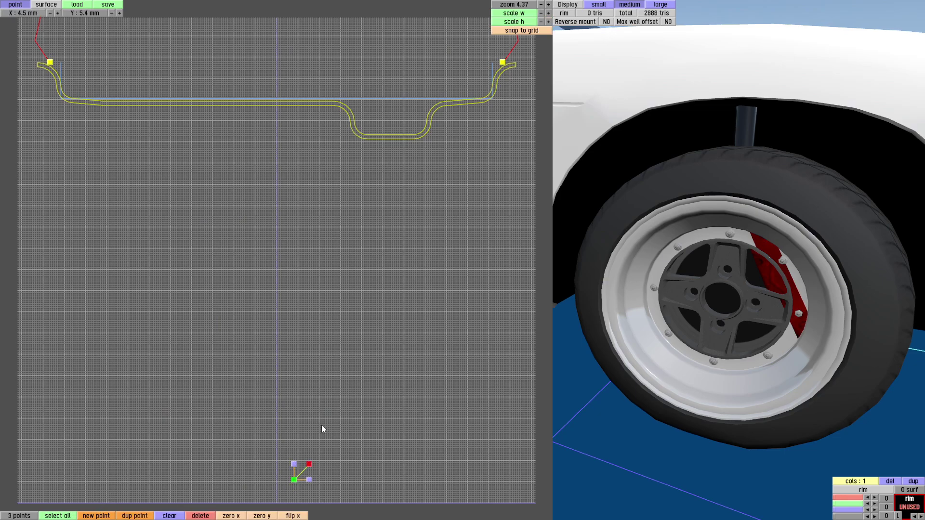
drag(323, 429, 492, 106)
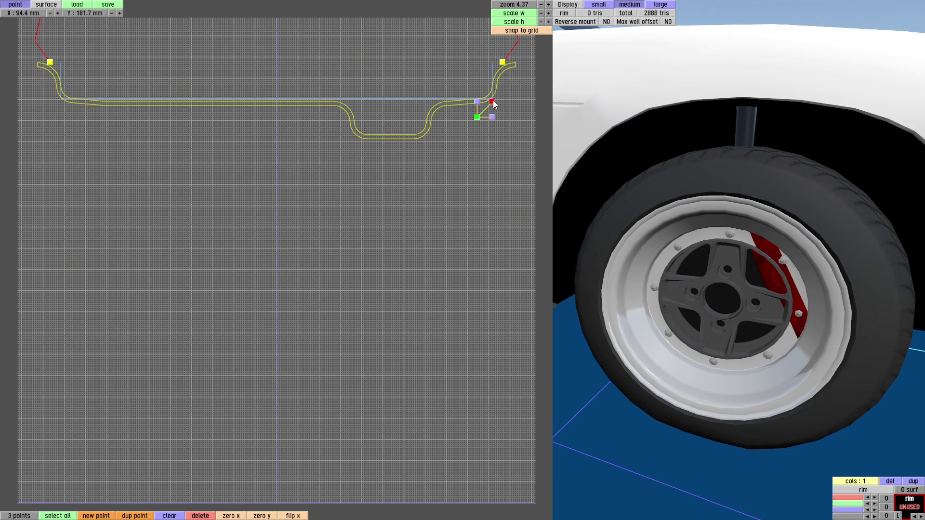
Step: Create a surface joining the outer tyre bead point to the new point, and return to the wheel settings
click(48, 4)
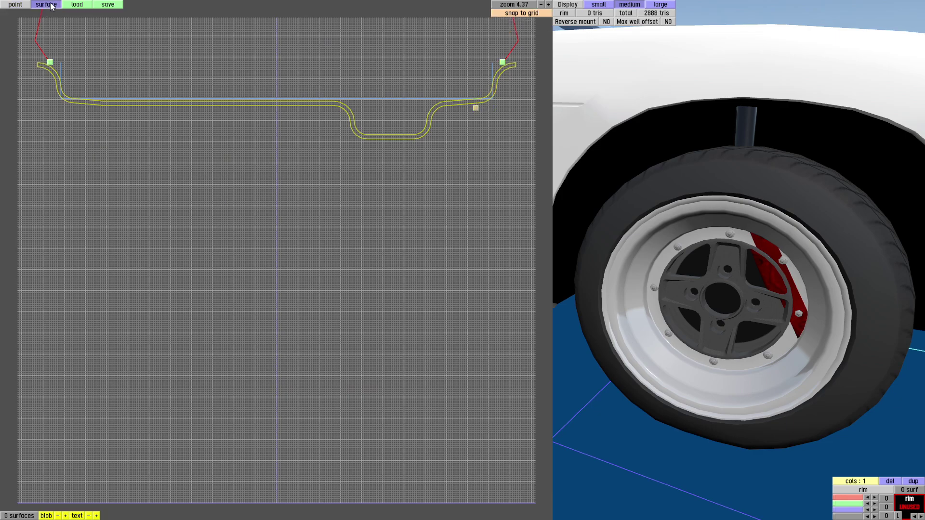
click(503, 62)
click(476, 108)
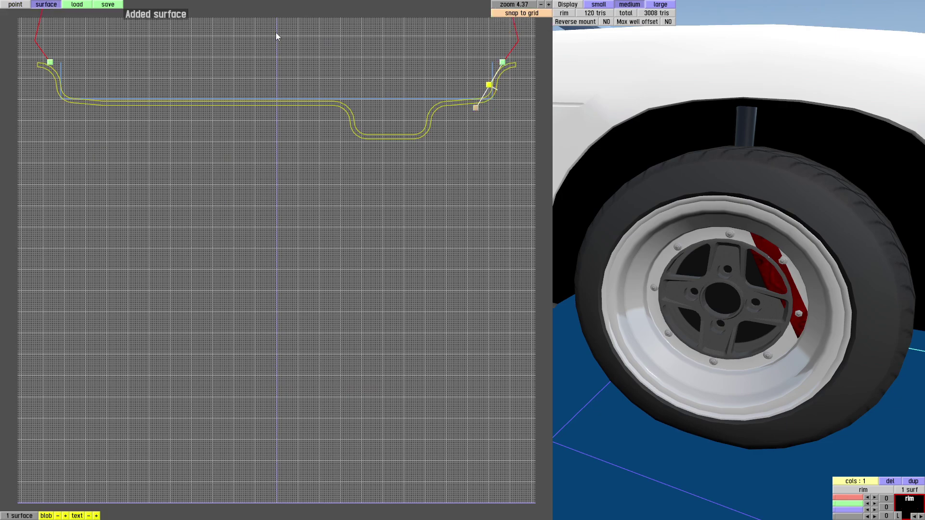
click(28, 5)
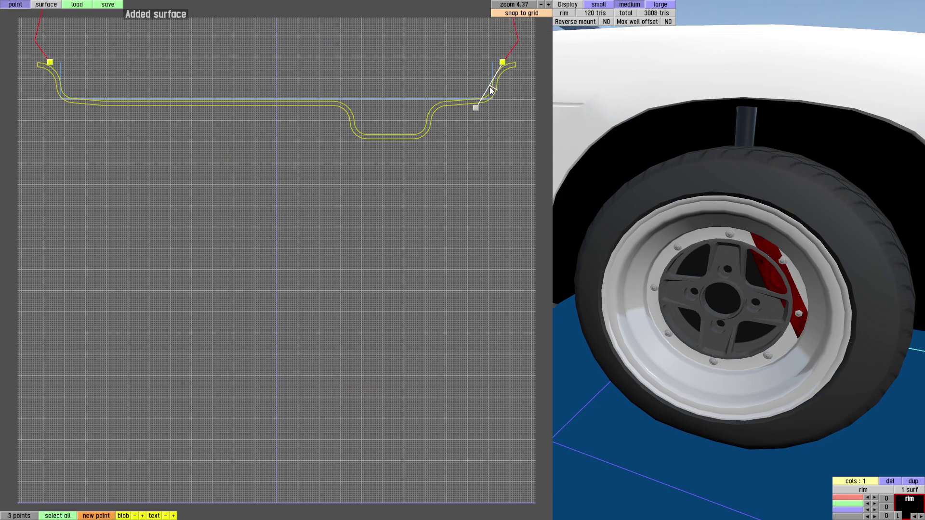
scroll(717, 297, up, 3)
drag(704, 292, 681, 292)
key(Escape)
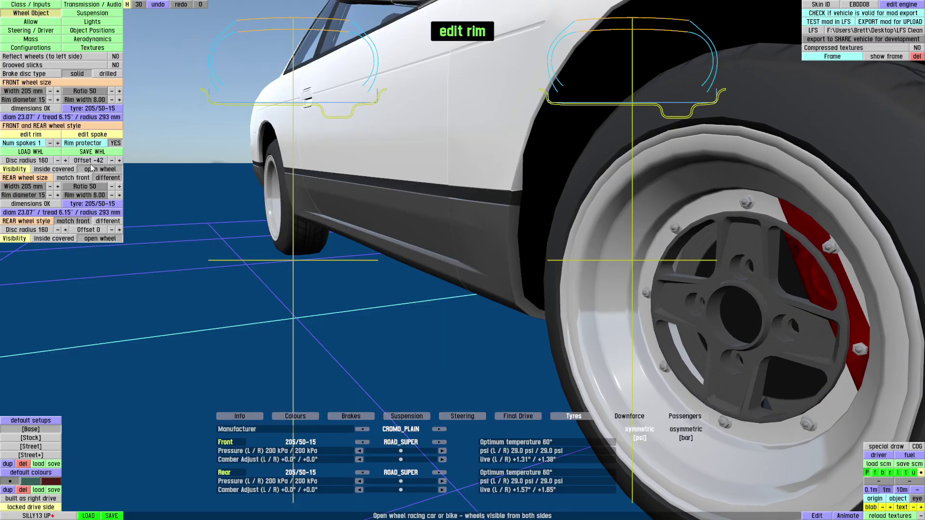
Step: Delete all triangles of the wheel's spoke object and return to the wheel settings
click(93, 135)
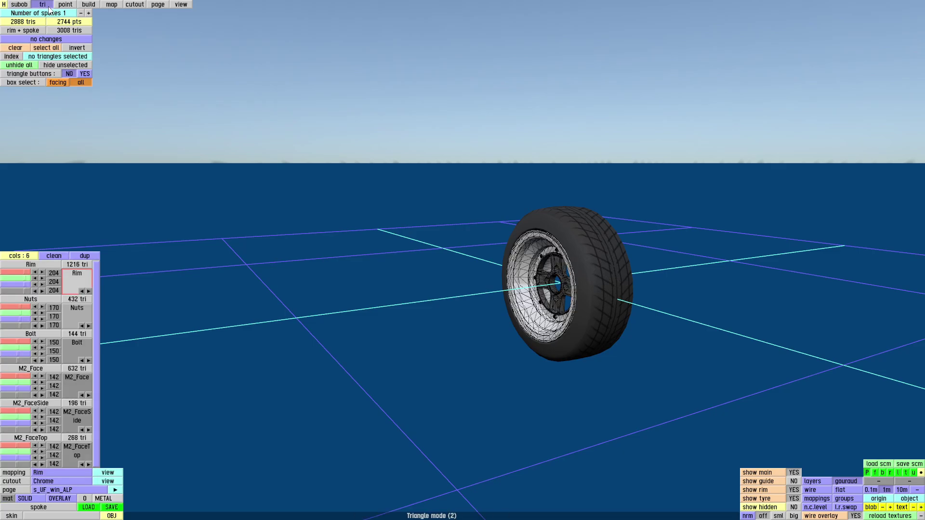
key(ctrl+a)
key(Delete)
key(Escape)
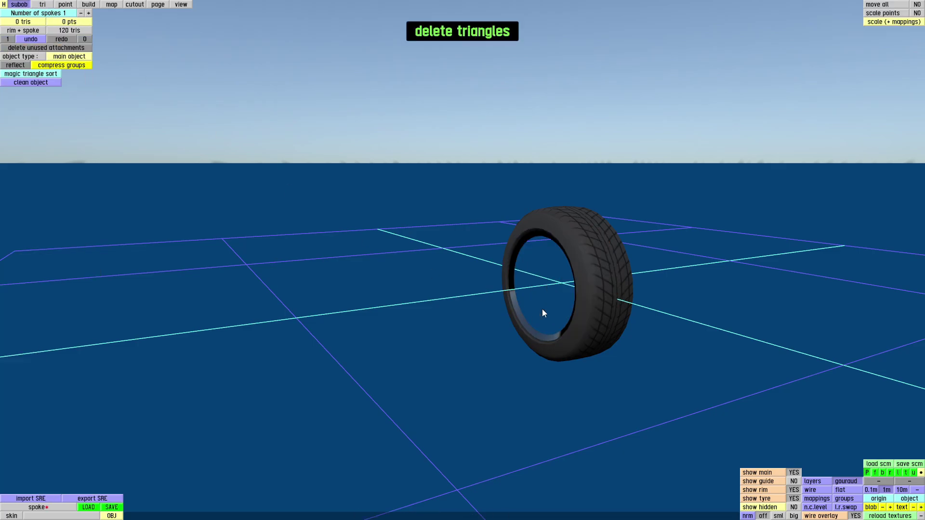
key(Escape)
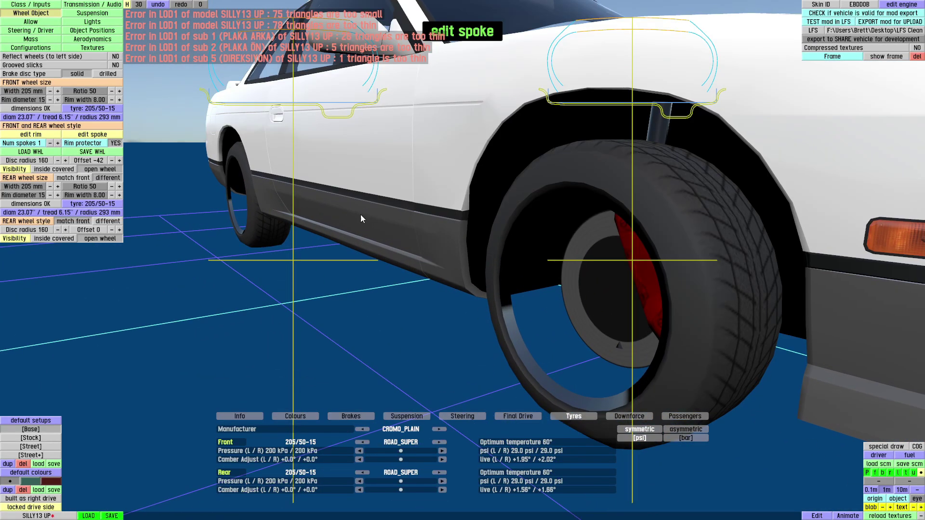
Step: Set the rim colour to white with all three channels at 255, and inspect the rim surface on the car
click(49, 136)
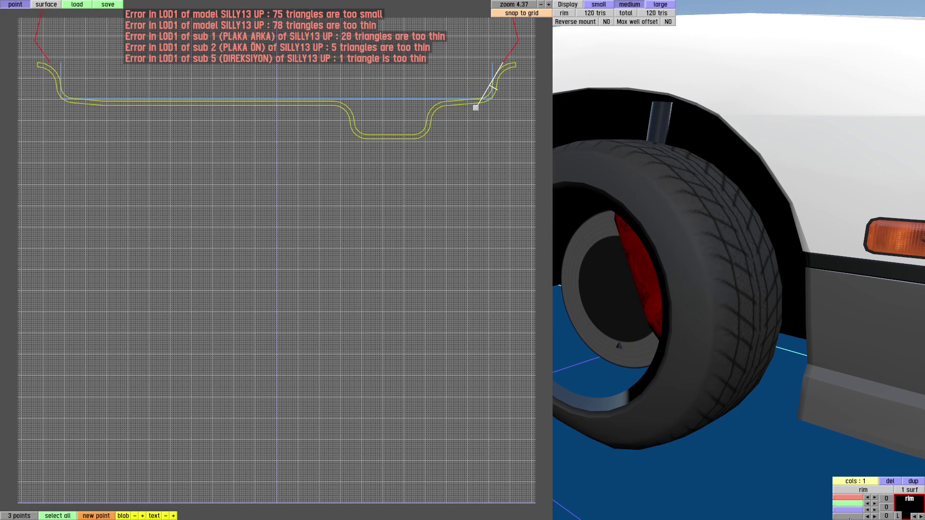
click(898, 516)
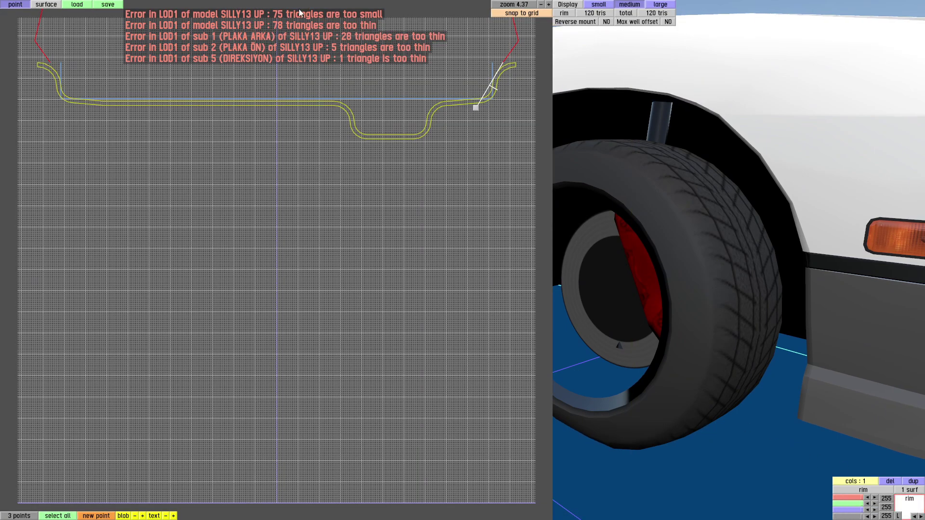
key(Escape)
right_drag(532, 348, 448, 347)
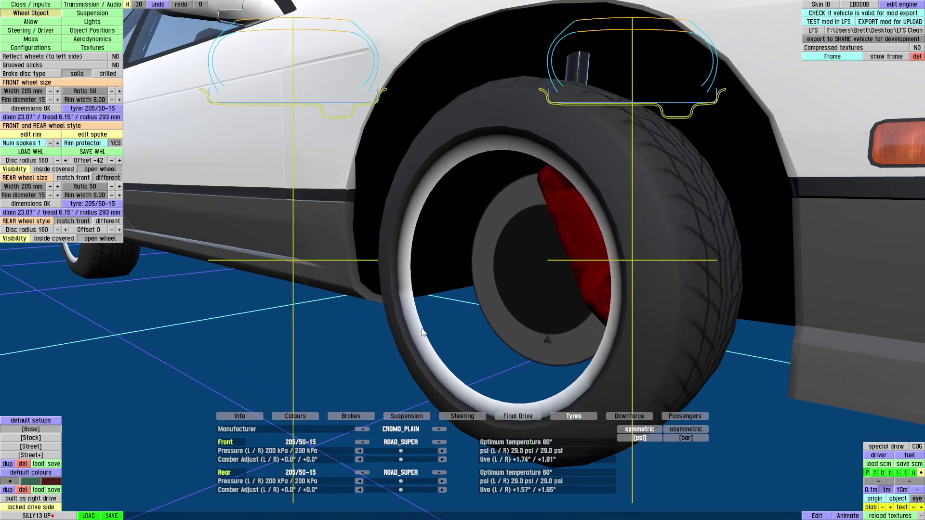
scroll(422, 331, up, 3)
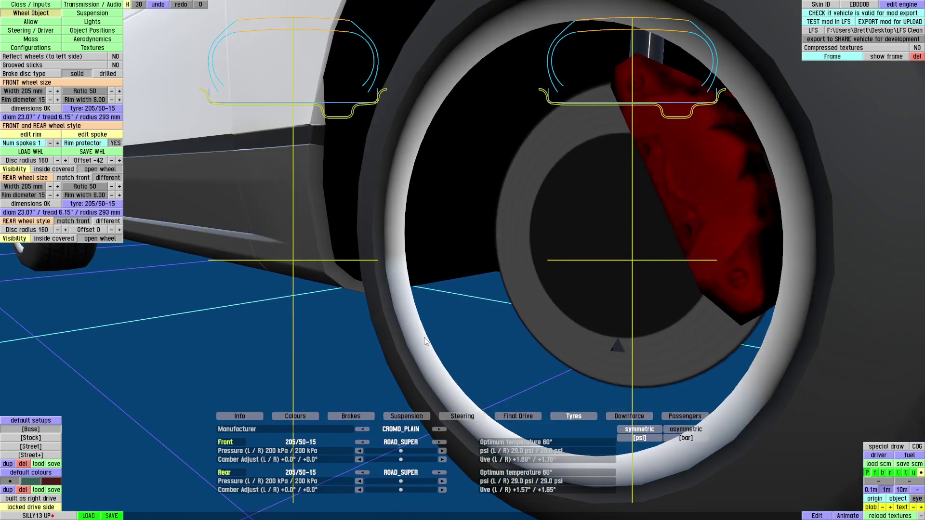
scroll(409, 317, down, 3)
scroll(413, 320, up, 6)
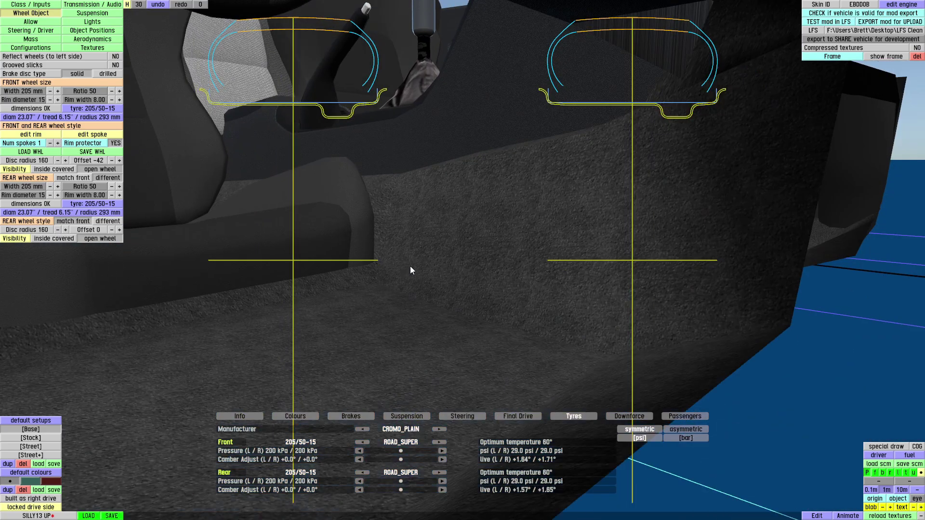
right_drag(446, 288, 473, 257)
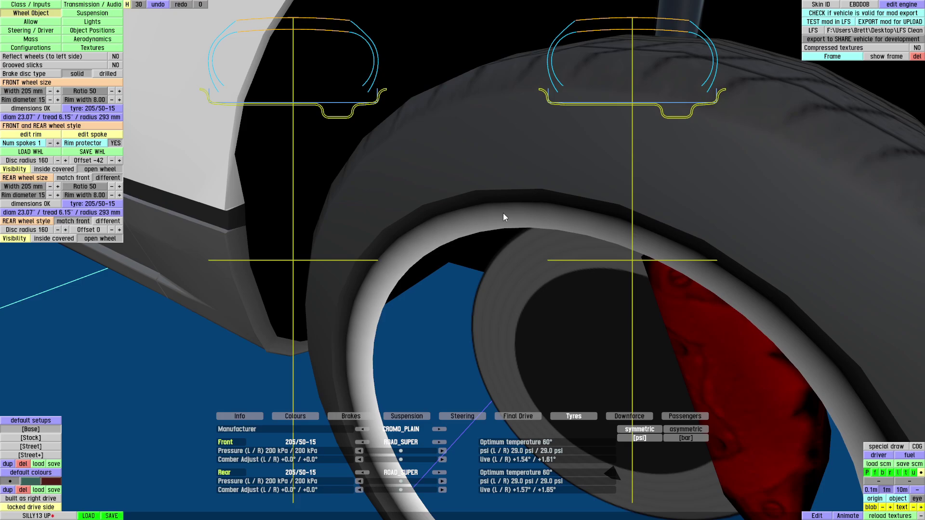
right_drag(503, 214, 438, 290)
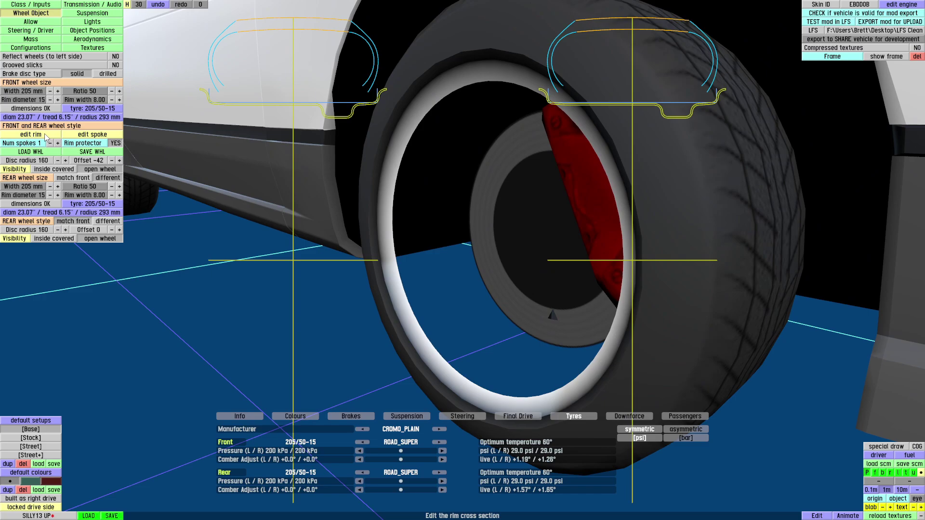
Step: Move the rim surface's free end point outward to the outer flange tip at about X 113 mm in the rim cross-section
click(44, 136)
scroll(648, 299, up, 3)
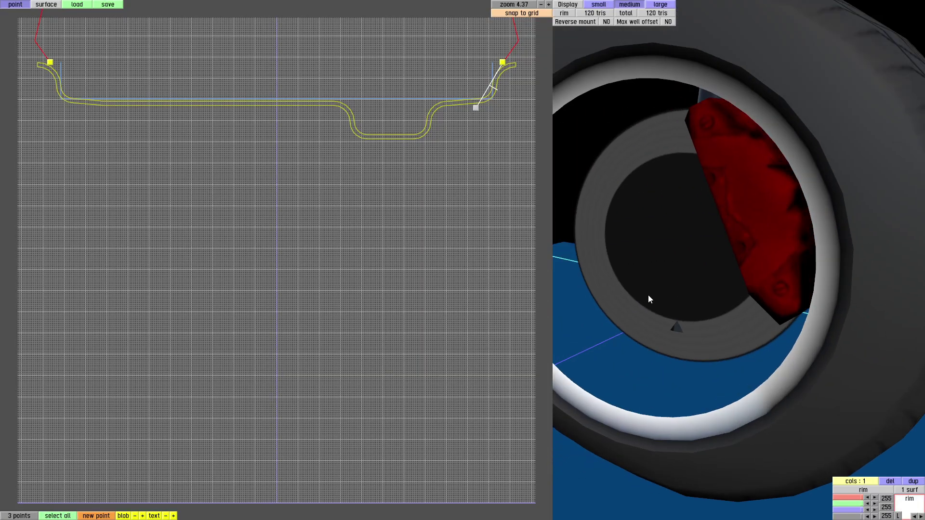
scroll(676, 310, down, 3)
scroll(652, 302, up, 3)
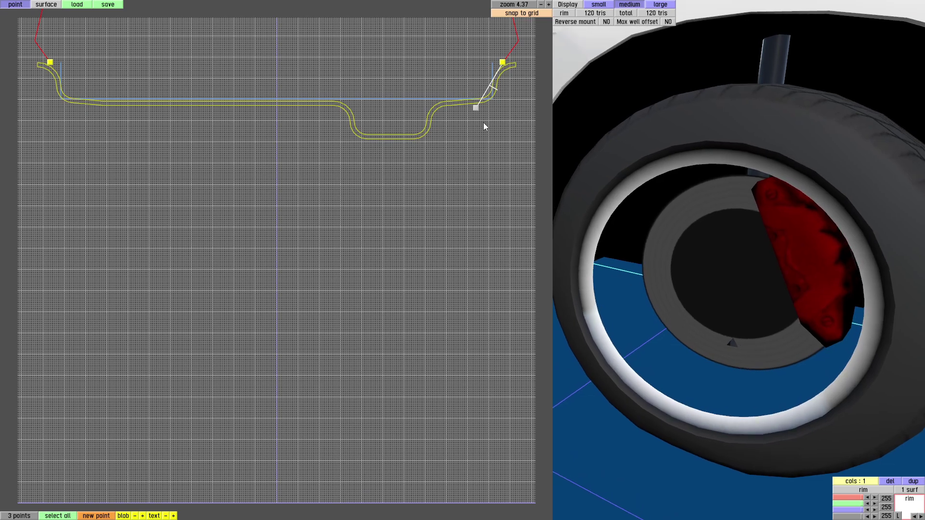
click(477, 107)
drag(490, 107, 573, 108)
drag(678, 346, 716, 352)
drag(576, 109, 515, 87)
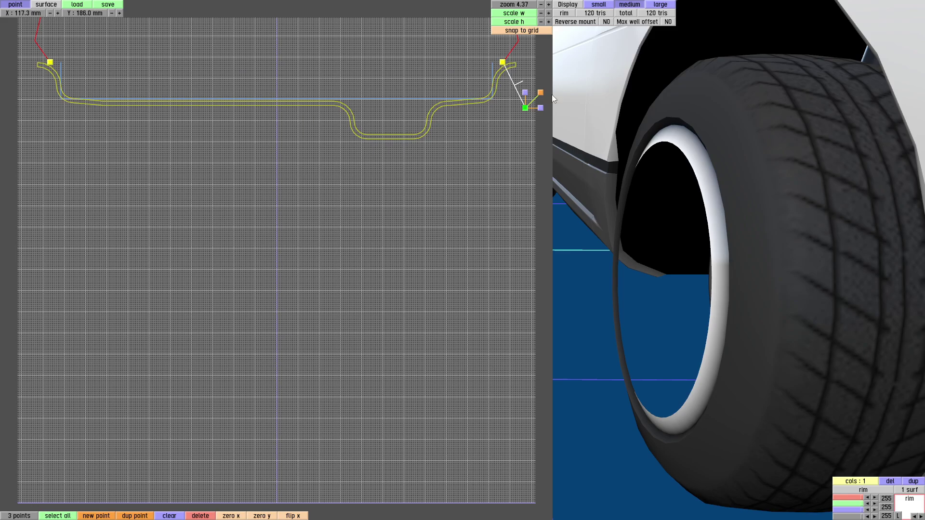
drag(543, 94, 536, 46)
Step: Add a point at X 113.4 mm, Y 203.4 mm below the flange tip and join the two with a surface
click(95, 516)
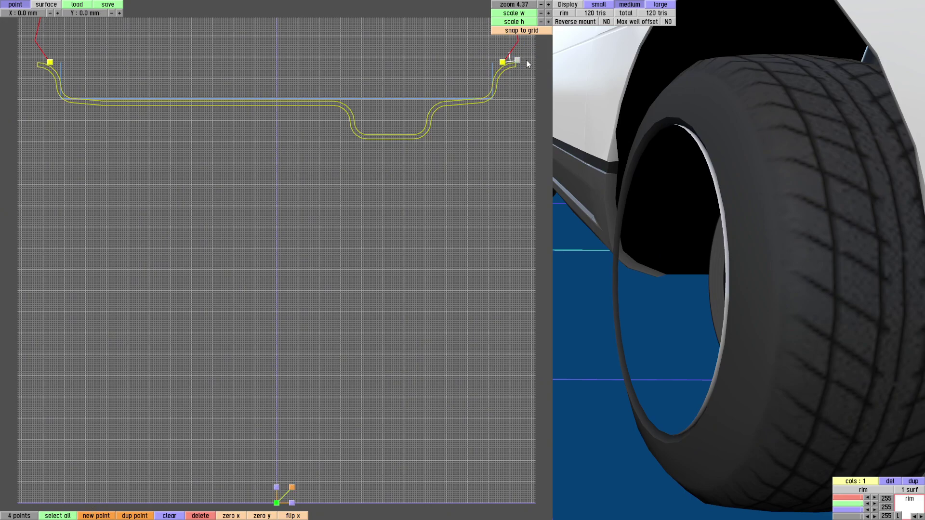
drag(293, 485, 533, 55)
click(55, 6)
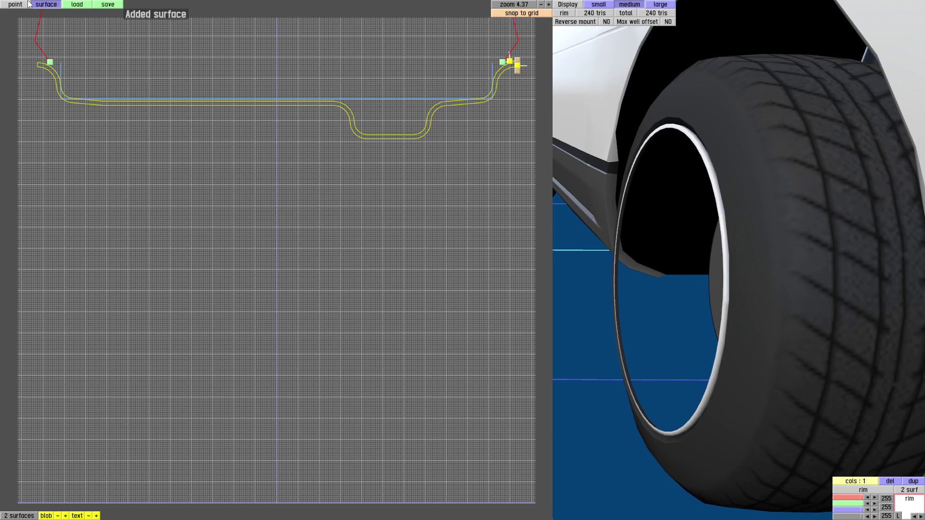
Step: Add three more points and surfaces that carry the rim profile down from the lip and across to X -77.8 mm, Y 187.3 mm
click(28, 6)
click(517, 73)
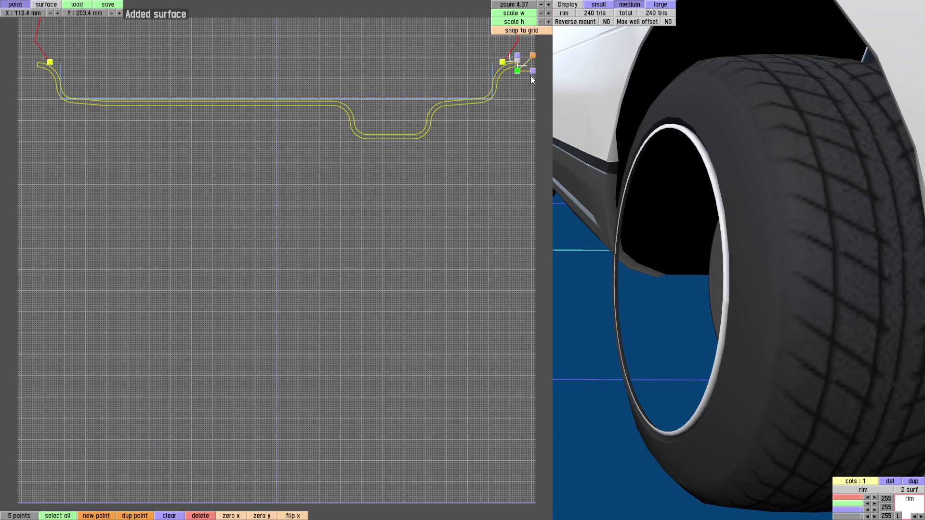
click(57, 5)
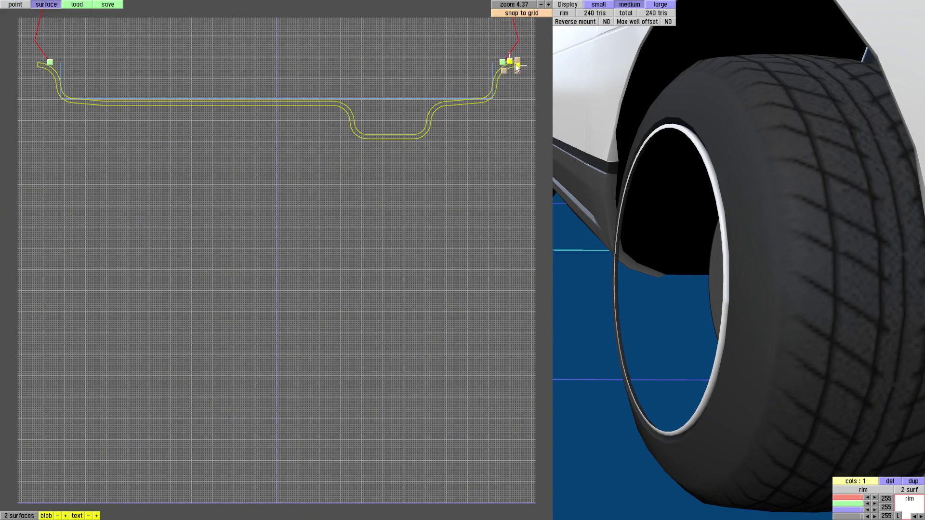
click(44, 4)
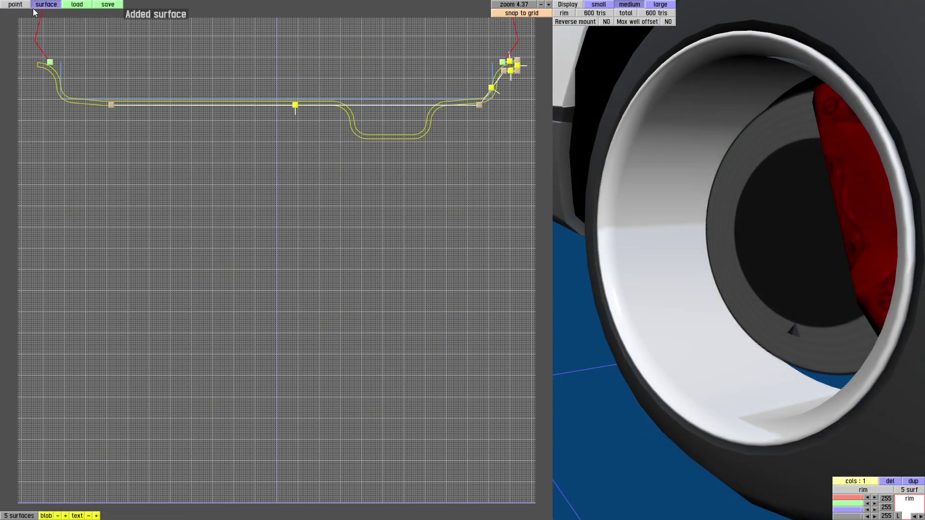
Step: Move the two end points of the rim barrel surface down to Y 71.4 mm
click(23, 5)
scroll(626, 291, down, 5)
drag(635, 308, 704, 311)
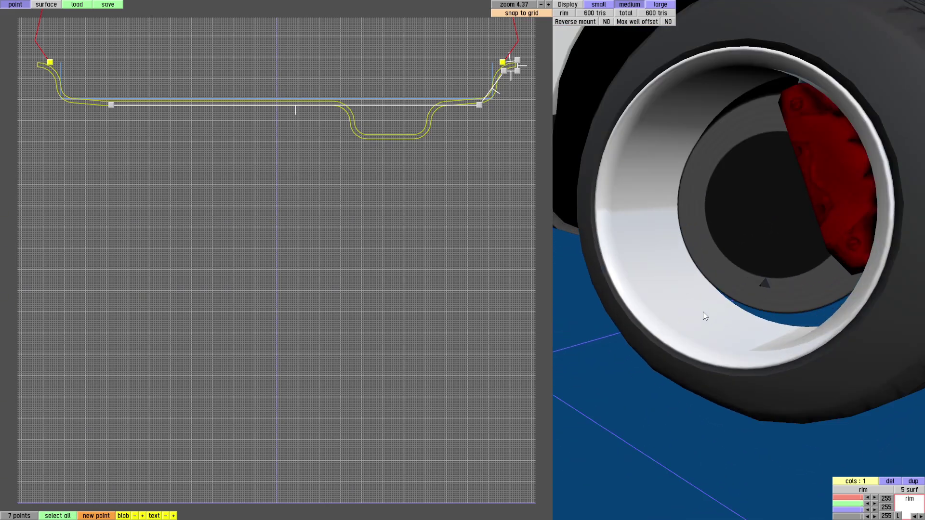
click(479, 105)
shift+click(112, 105)
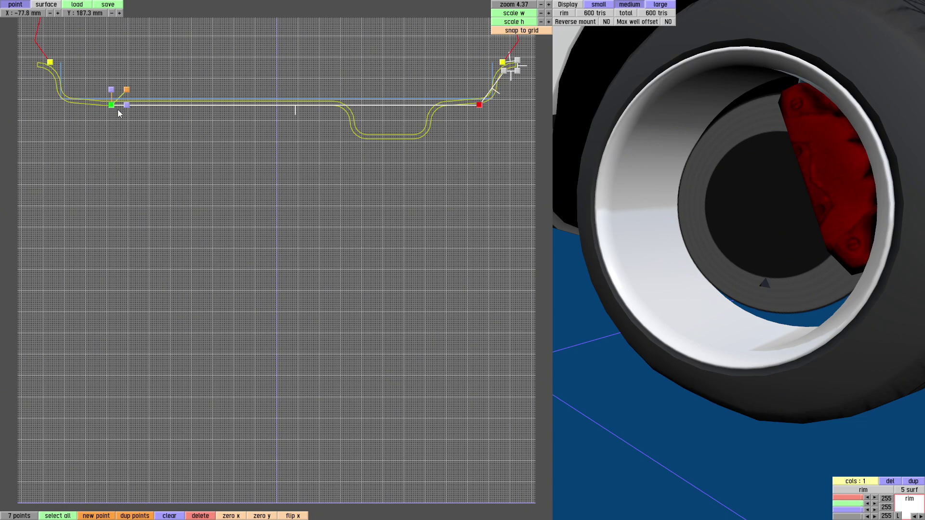
drag(112, 94, 114, 339)
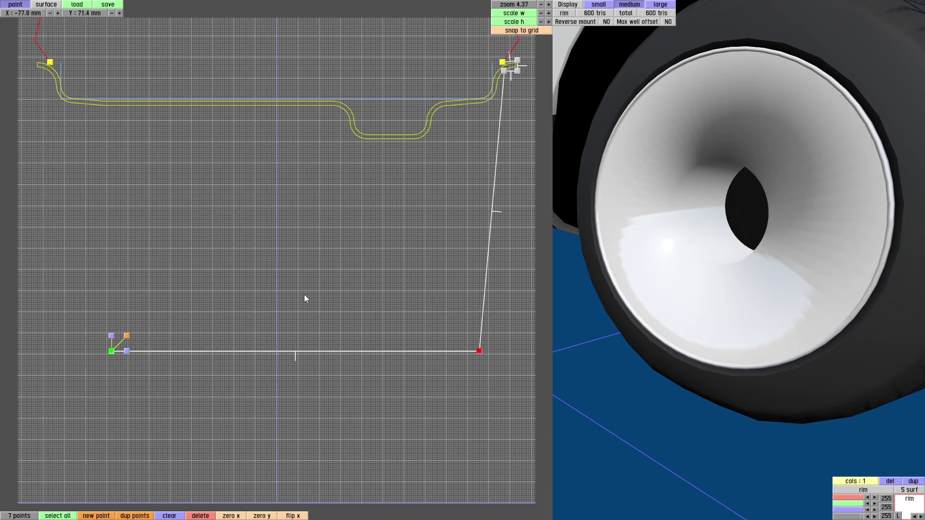
Step: Inspect the narrowed rim on the car and raise the two barrel points to widen the wheel's centre opening
scroll(689, 273, down, 3)
scroll(689, 274, down, 3)
drag(689, 274, 750, 320)
scroll(767, 291, down, 3)
scroll(750, 319, up, 6)
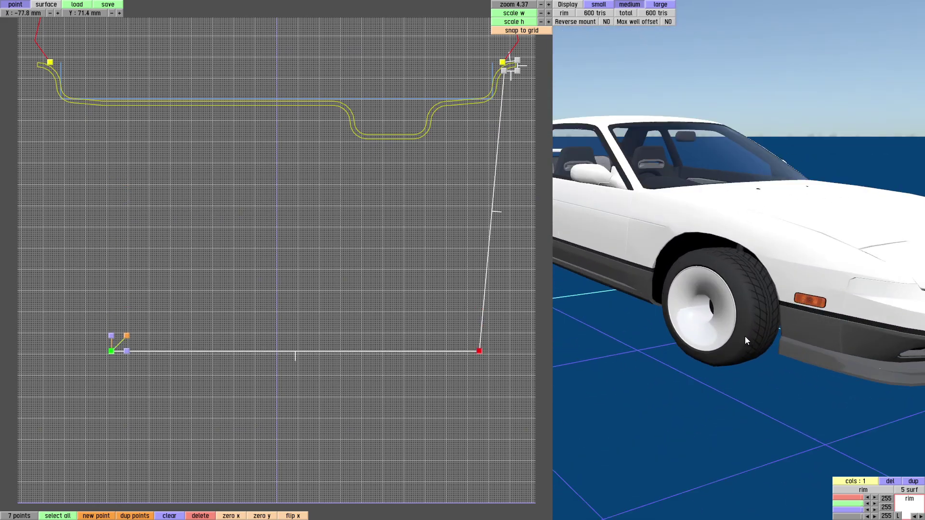
scroll(652, 335, up, 2)
scroll(653, 336, down, 3)
drag(652, 335, 683, 334)
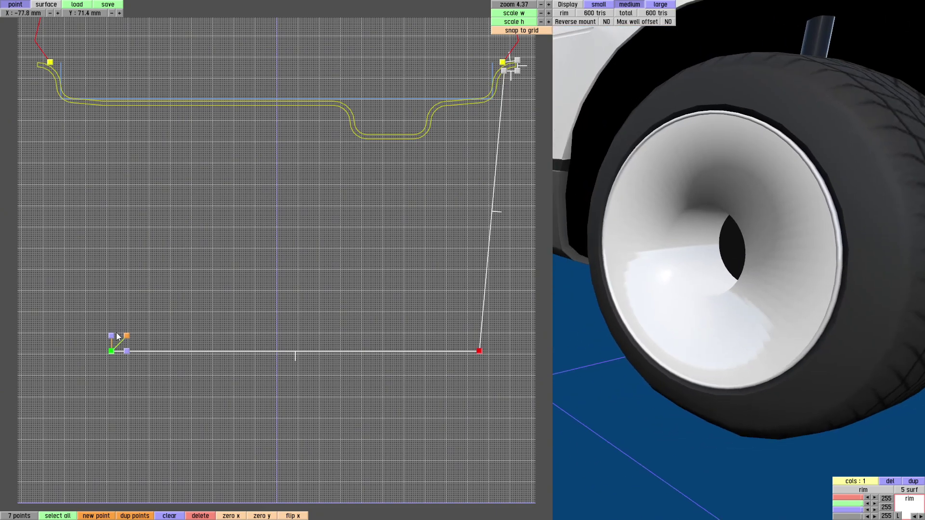
drag(113, 334, 129, 167)
Step: Assign the sloped surface between the lip and the barrel to smoothing group 1, and check the neighbouring surfaces' groups
click(46, 4)
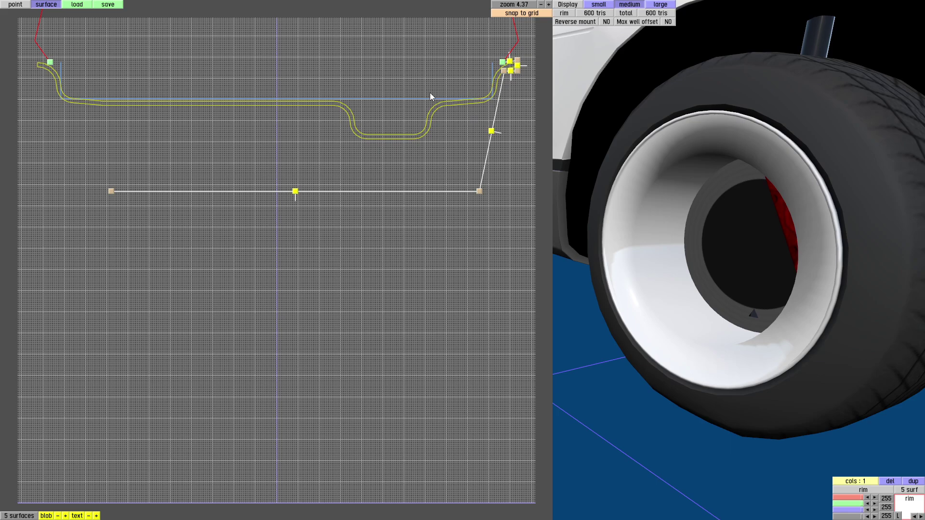
click(491, 131)
click(74, 14)
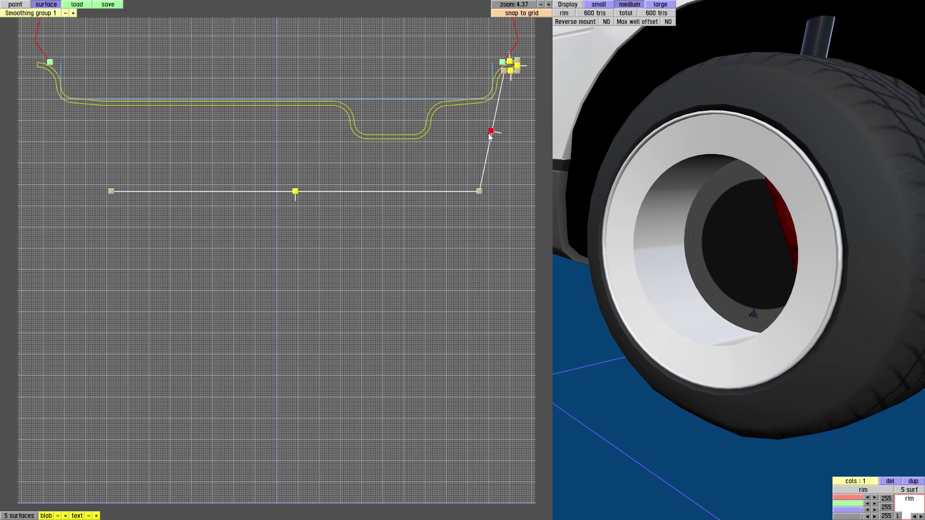
click(294, 192)
click(511, 72)
click(492, 131)
scroll(676, 276, up, 3)
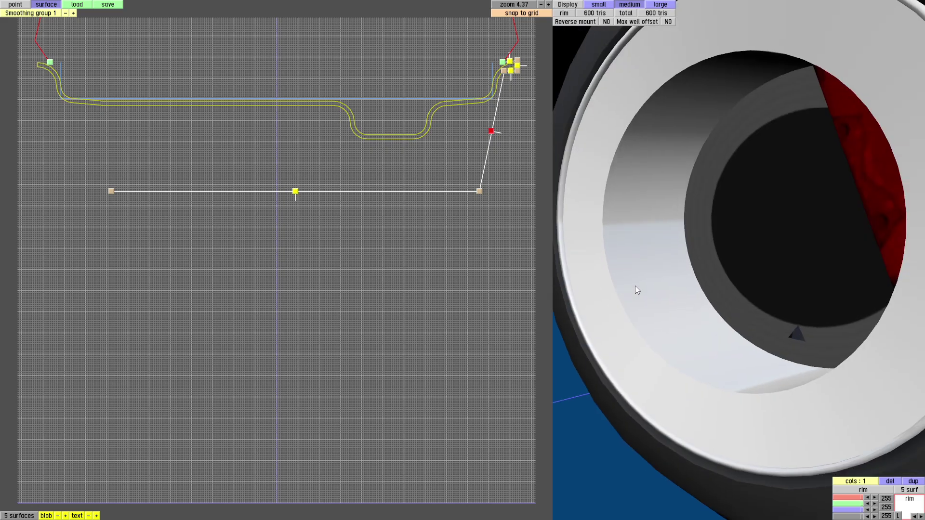
Step: Compare the sloped rim surface's shading in smoothing group 0 and return it to smoothing group 1
drag(635, 285, 690, 205)
click(65, 13)
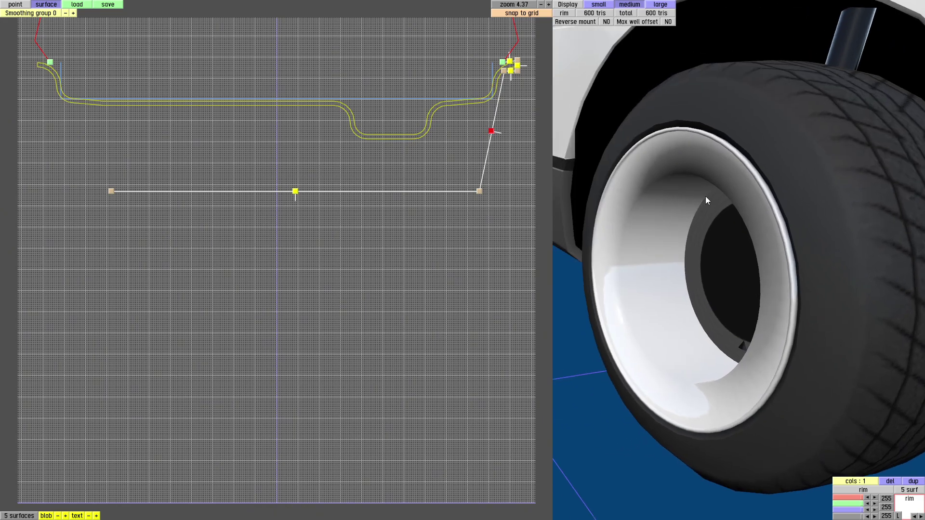
click(73, 14)
Step: Inspect the new rim on the whole car and leave the rim editor
drag(701, 249, 744, 363)
scroll(691, 342, down, 5)
scroll(741, 360, down, 5)
drag(660, 343, 691, 342)
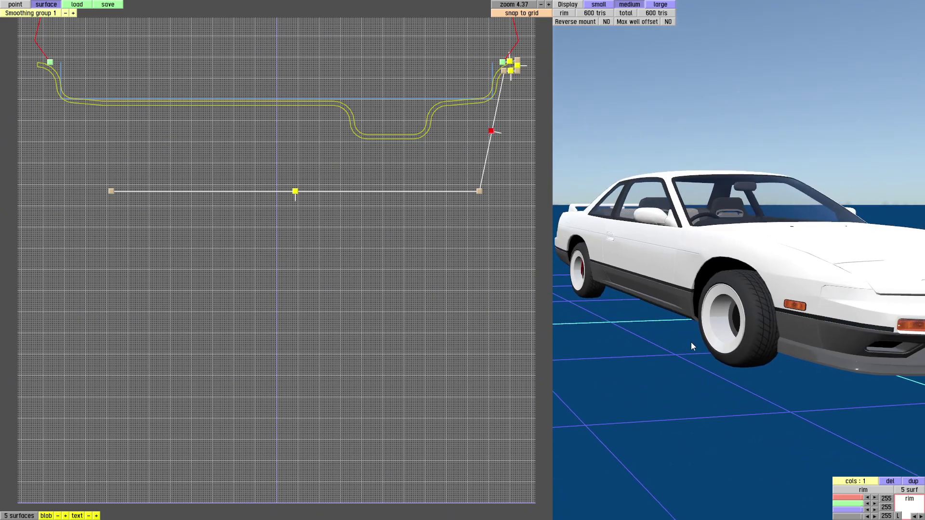
scroll(731, 339, up, 5)
key(Escape)
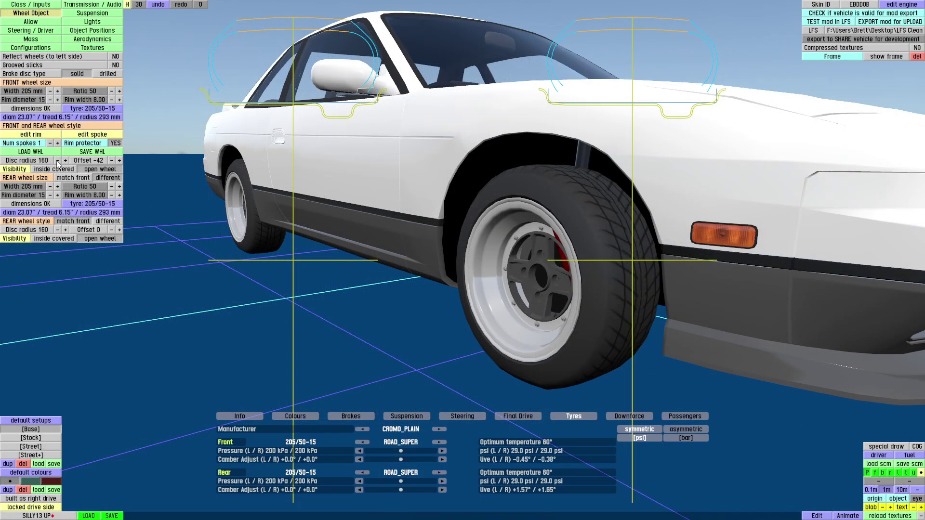
Step: Try a front brake disc offset of 60 while viewing the front wheel up close
drag(550, 323, 367, 258)
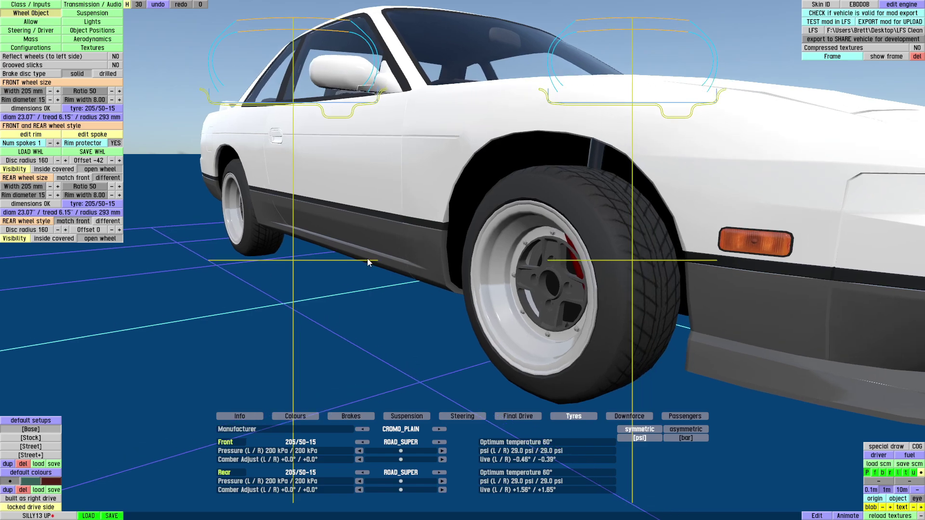
right_drag(367, 258, 488, 297)
drag(488, 297, 184, 151)
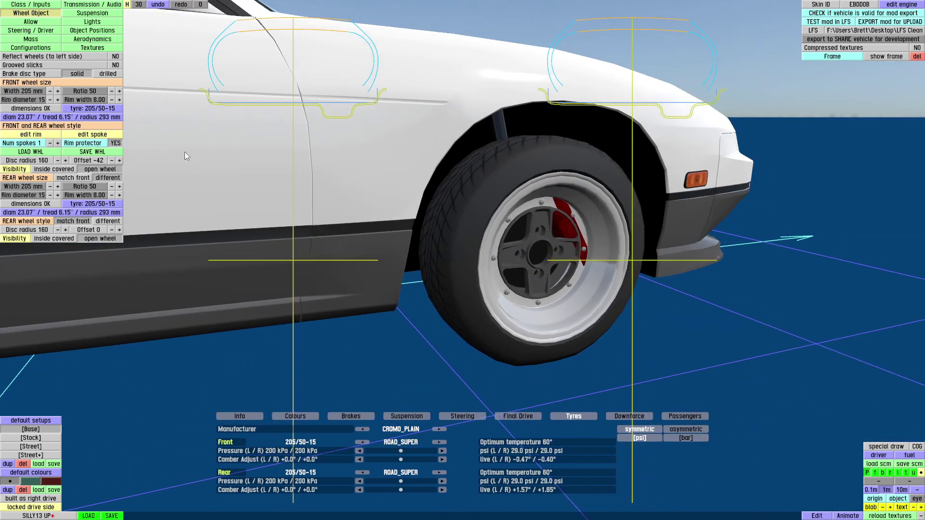
click(113, 161)
click(120, 161)
scroll(588, 271, up, 5)
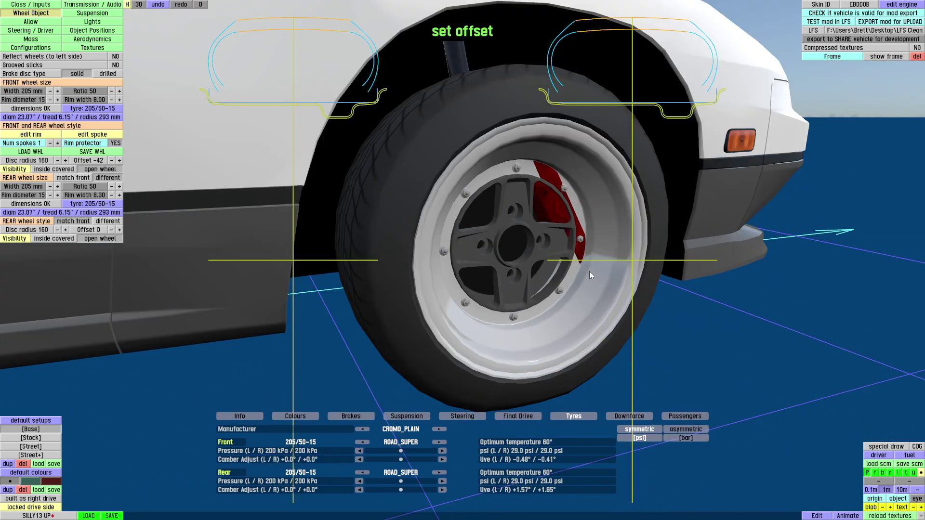
drag(570, 312, 591, 322)
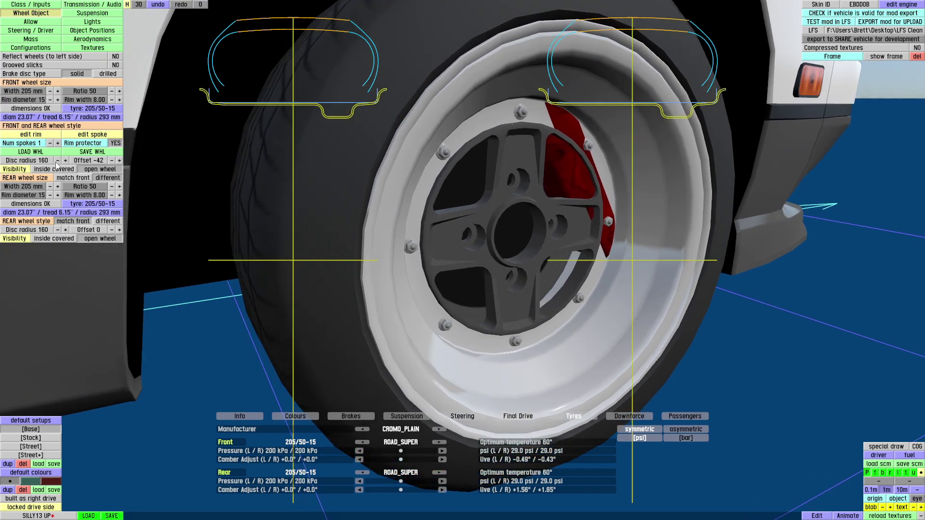
click(119, 161)
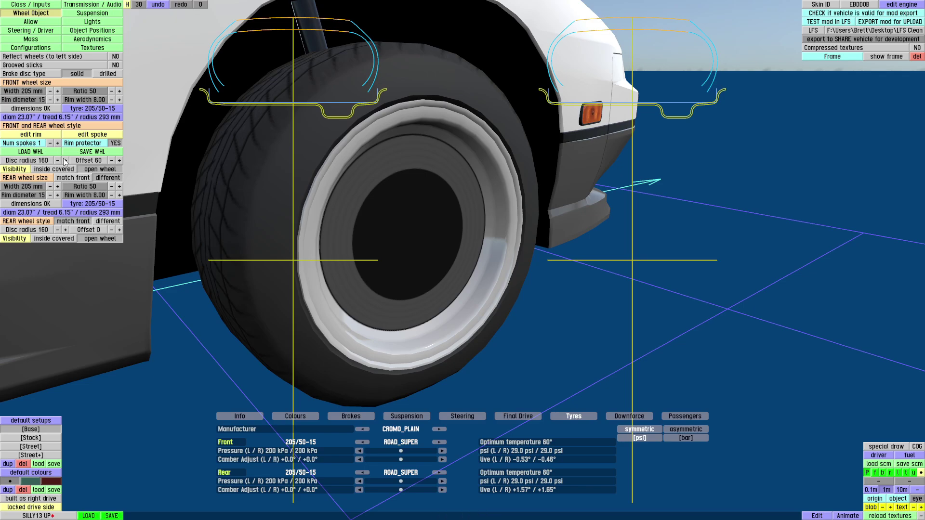
Step: Try the front brake disc at radius 170 and at smaller sizes down to 132, viewing the disc up close
drag(616, 353, 402, 308)
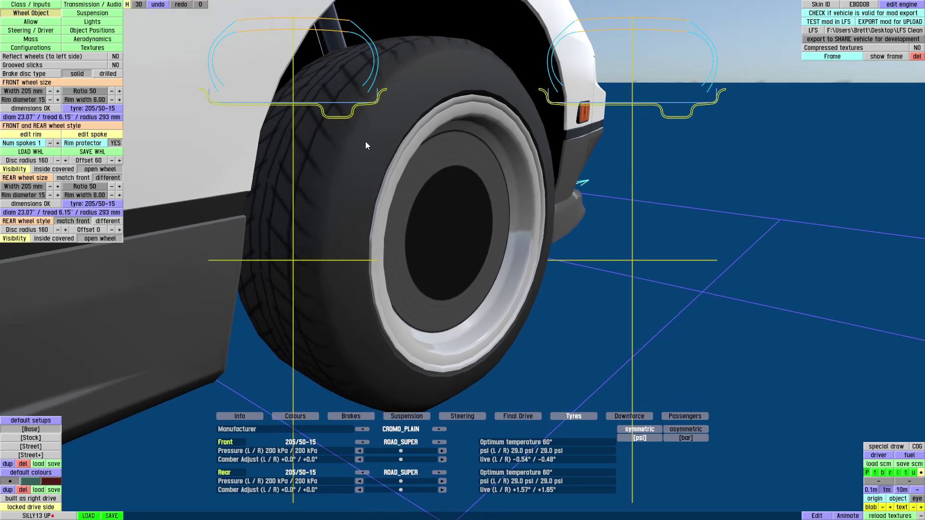
right_drag(365, 141, 381, 270)
drag(380, 269, 459, 235)
scroll(452, 273, up, 5)
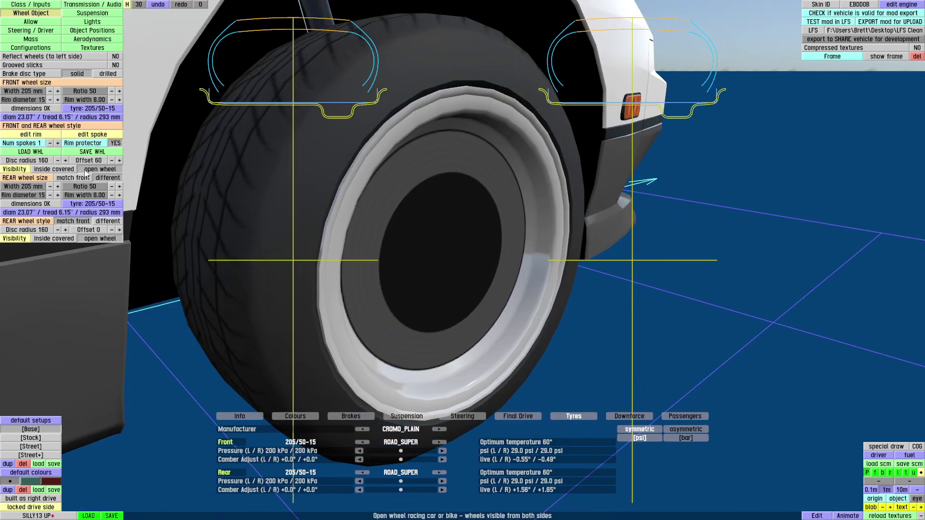
click(65, 160)
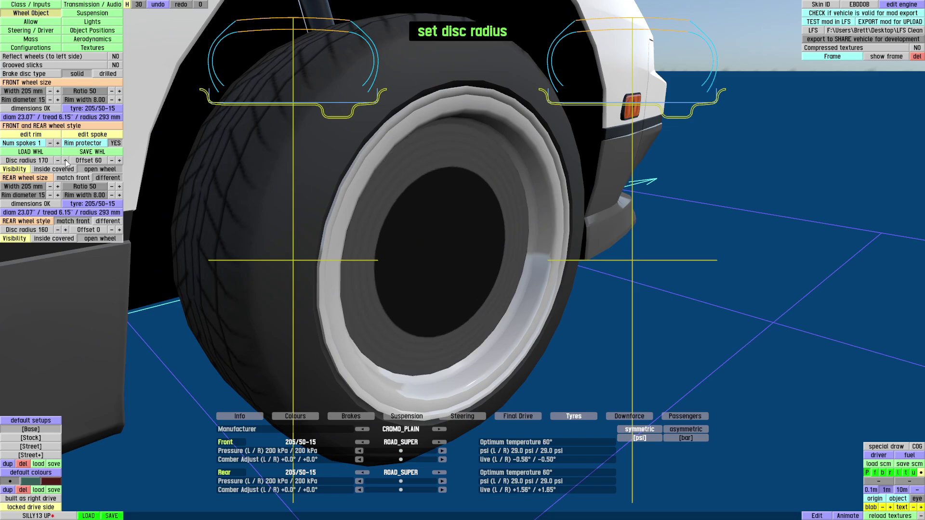
click(65, 160)
click(57, 160)
click(57, 160)
click(56, 160)
click(57, 160)
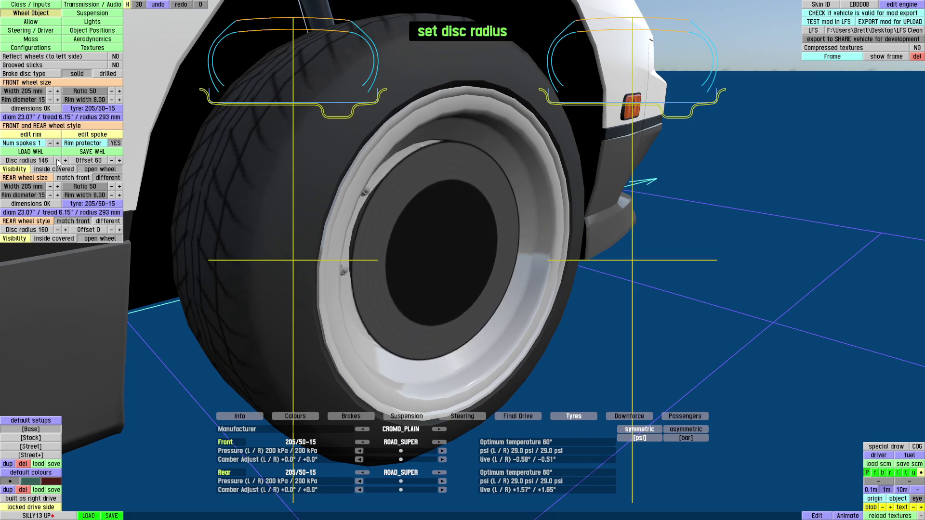
click(57, 160)
click(57, 160)
click(57, 160)
click(57, 160)
click(57, 160)
click(57, 160)
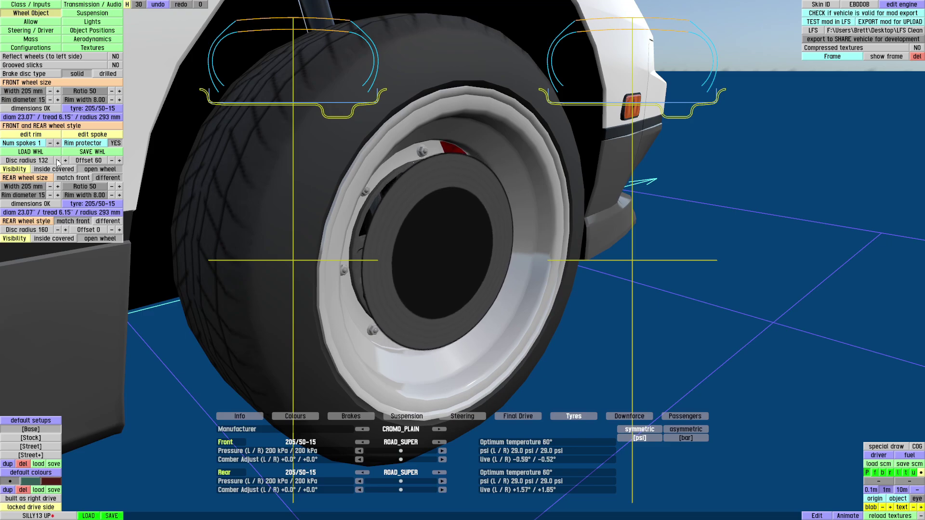
Step: Set the front brake disc radius to 150
click(56, 160)
click(57, 160)
click(57, 160)
click(65, 160)
click(65, 160)
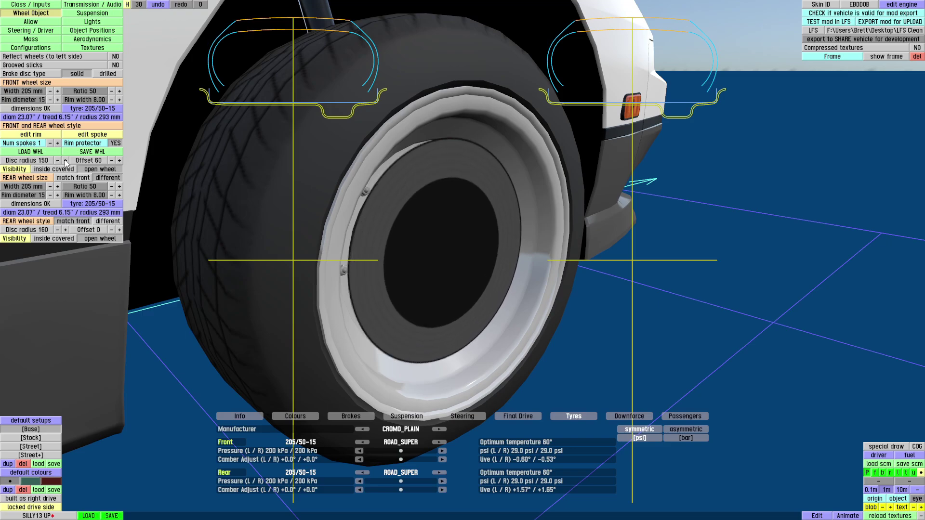
Step: Set the front brake disc offset to -40 and check how the disc sits behind the spokes
click(111, 160)
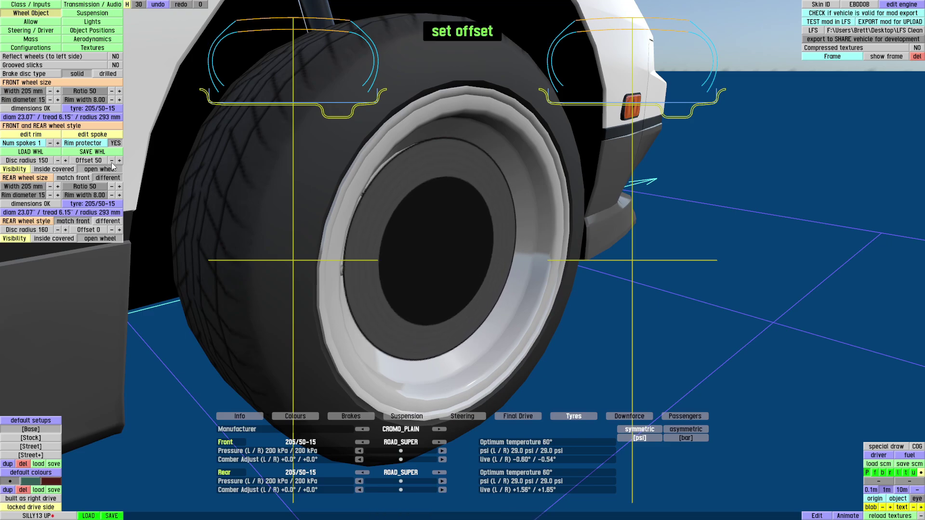
click(112, 160)
click(111, 161)
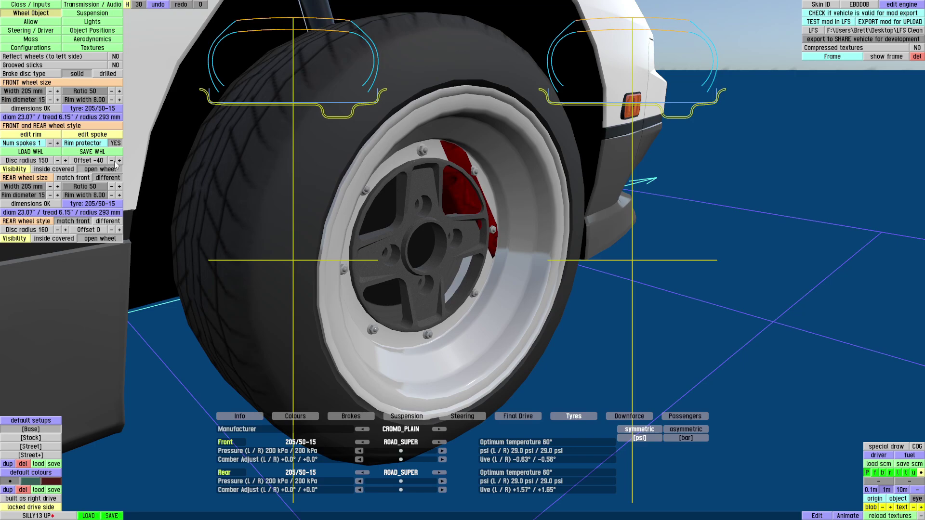
drag(446, 241, 508, 290)
scroll(475, 275, up, 5)
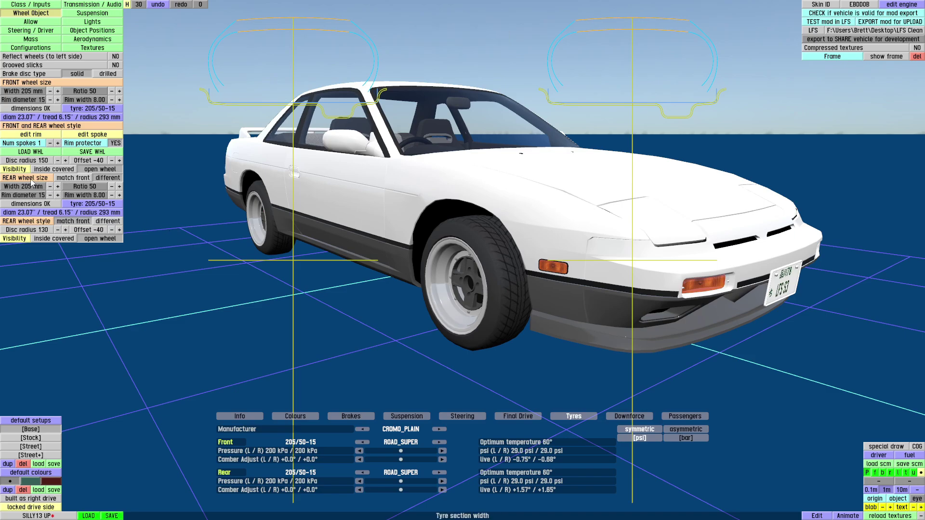
Step: Set the rear wheel dimensions to match the front wheels
click(72, 179)
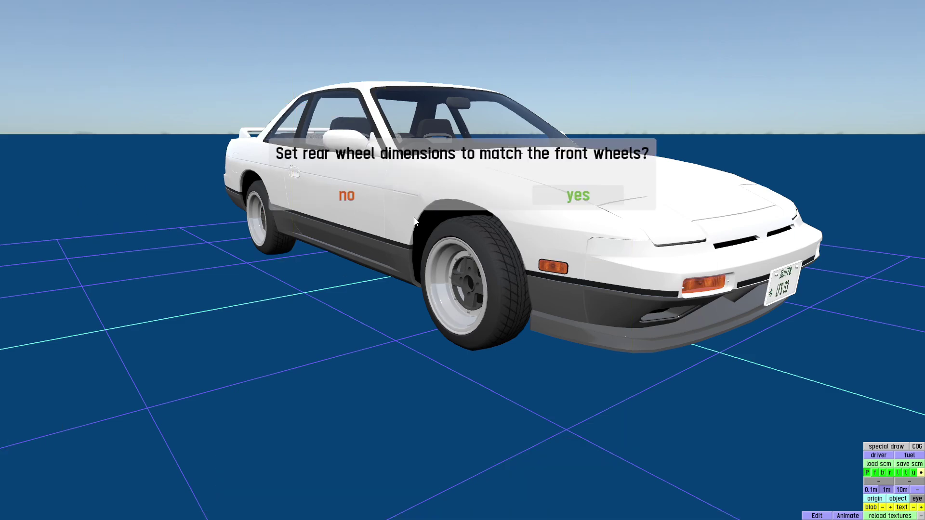
click(559, 195)
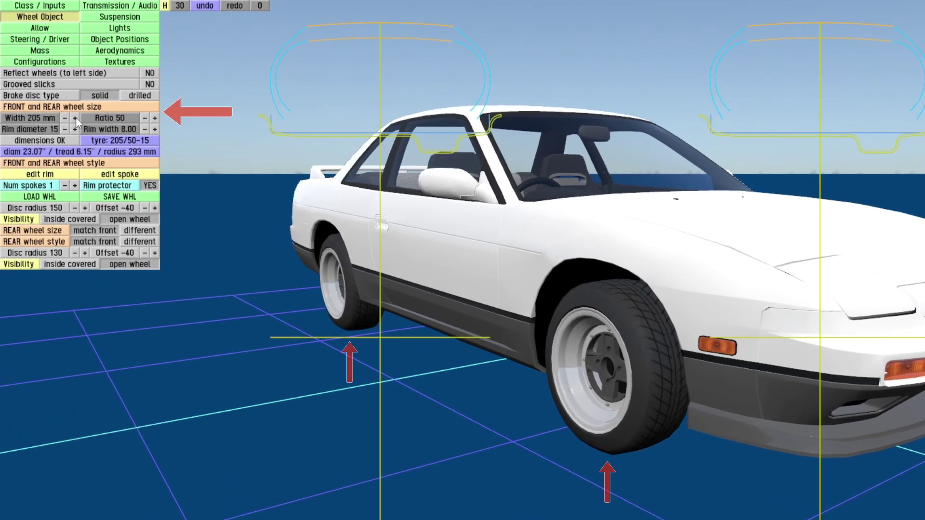
Step: Try a tyre width of 235 mm on the front and rear wheels, and return it to 205 mm
click(58, 91)
click(58, 91)
click(58, 90)
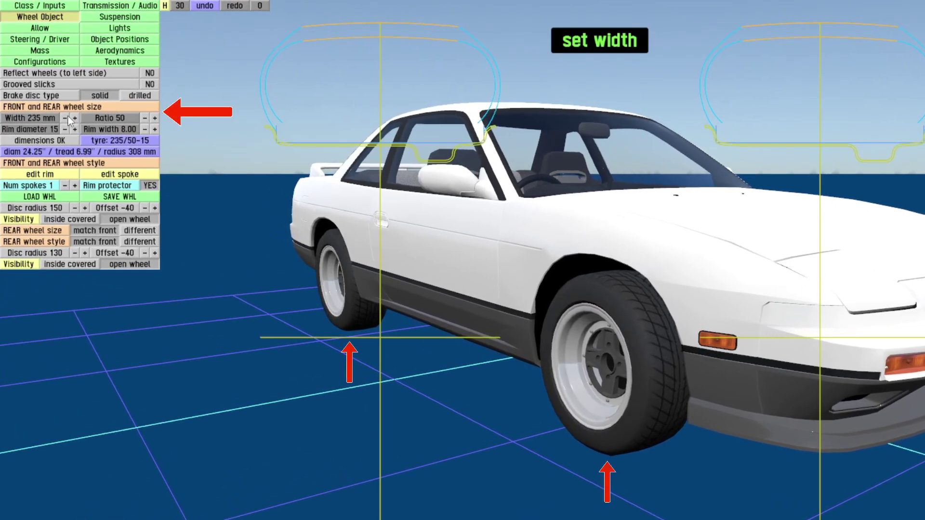
click(66, 118)
click(65, 117)
click(66, 118)
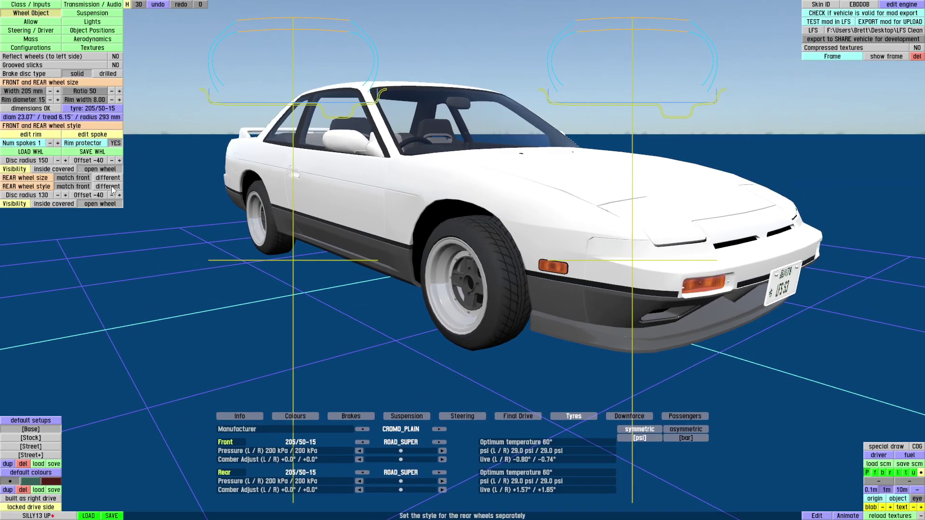
Step: Allow different front and rear wheel styles, and load the SSR MKIII 15 wheel for the rear
click(110, 187)
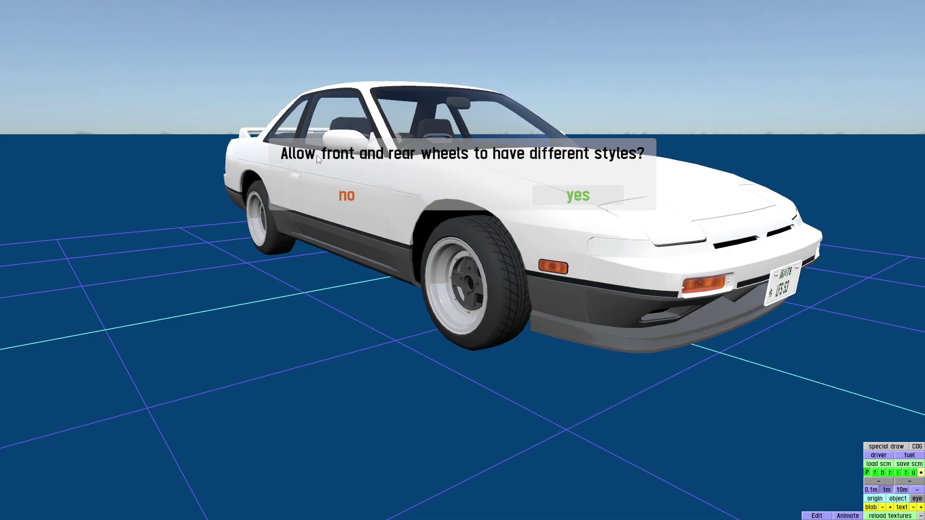
click(562, 192)
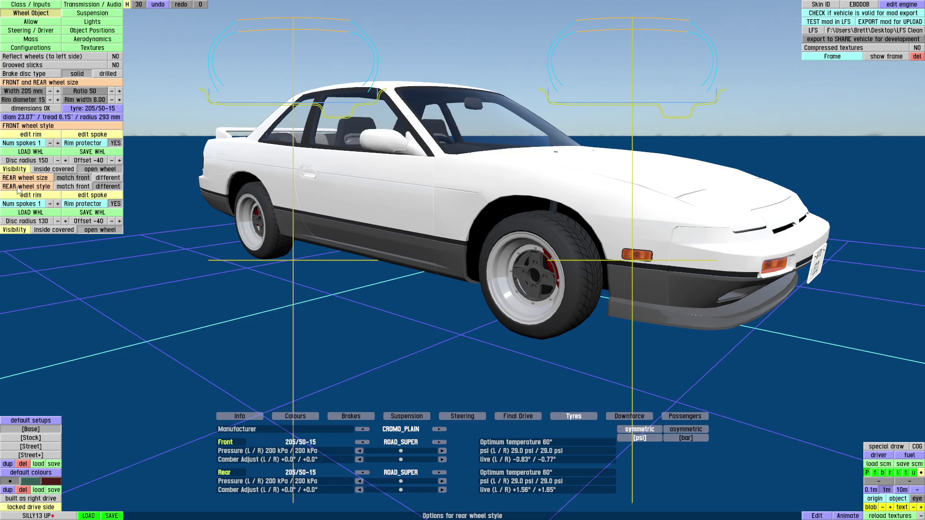
click(30, 213)
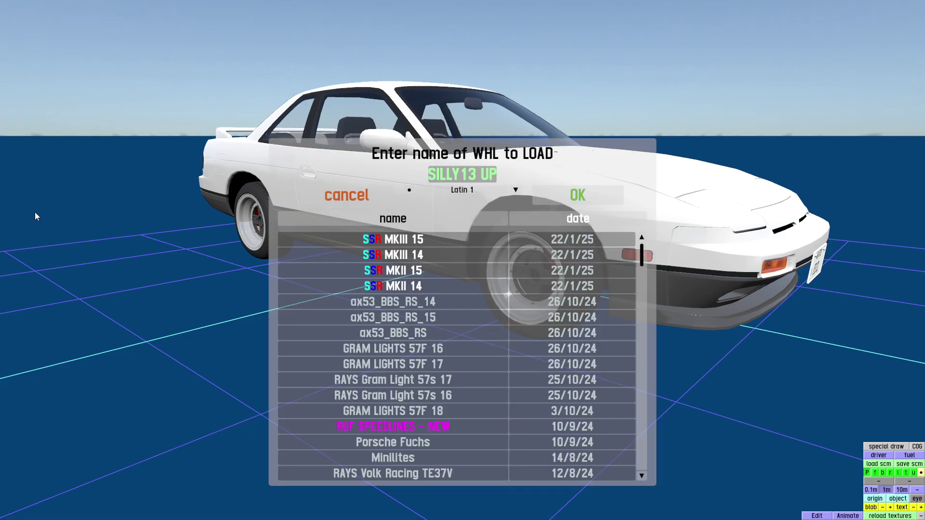
click(448, 238)
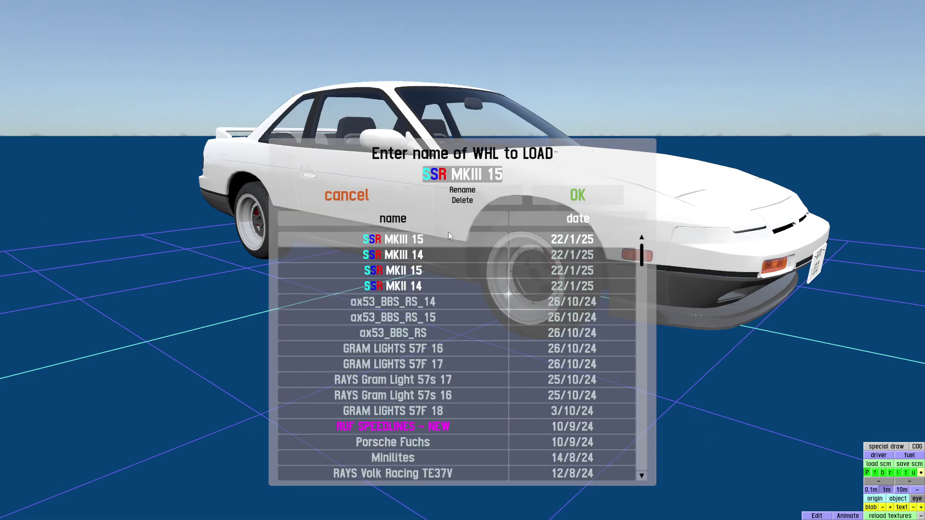
click(562, 198)
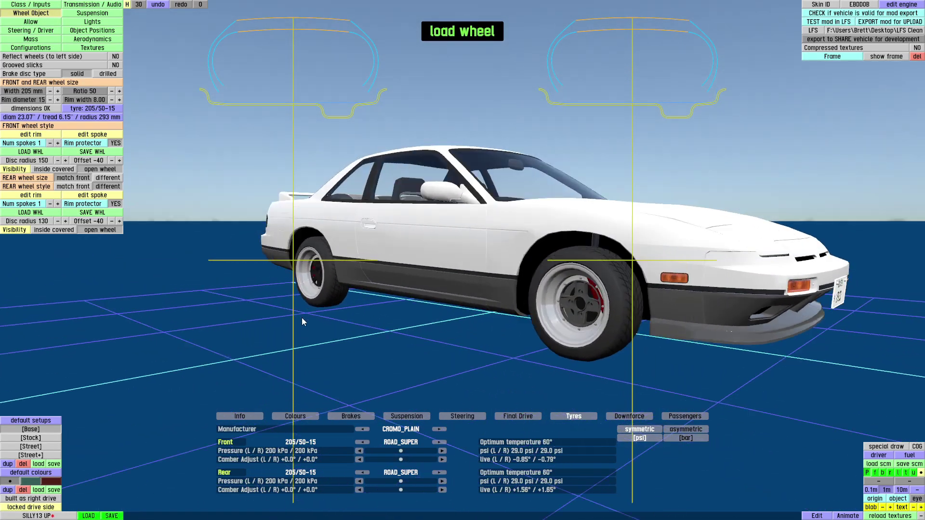
drag(302, 317, 366, 320)
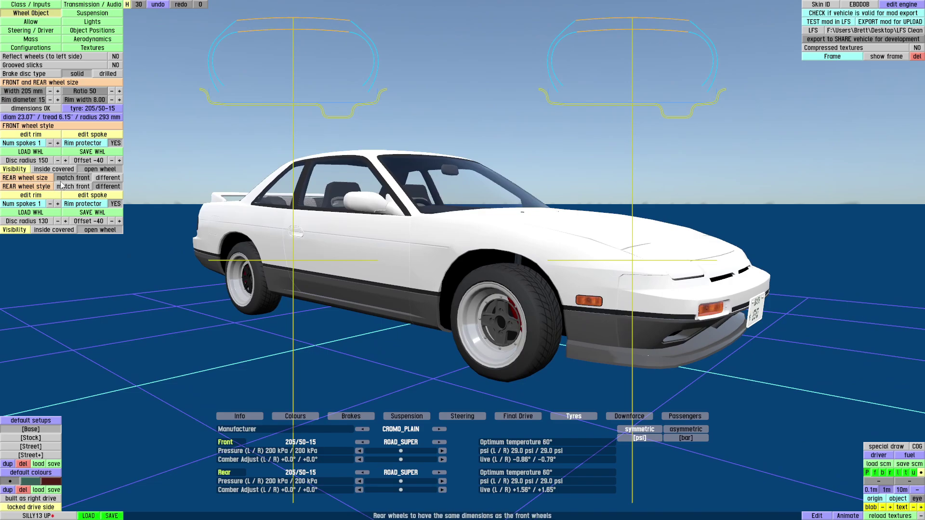
Step: Load the SSR MKII 15 wheel for the rear and the SSR MKIII 15 wheel for the front
click(30, 212)
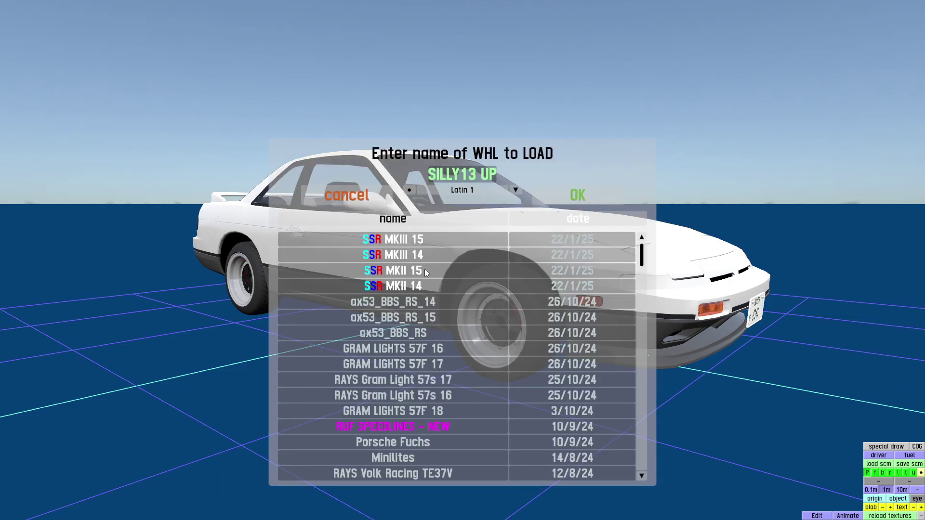
double_click(424, 270)
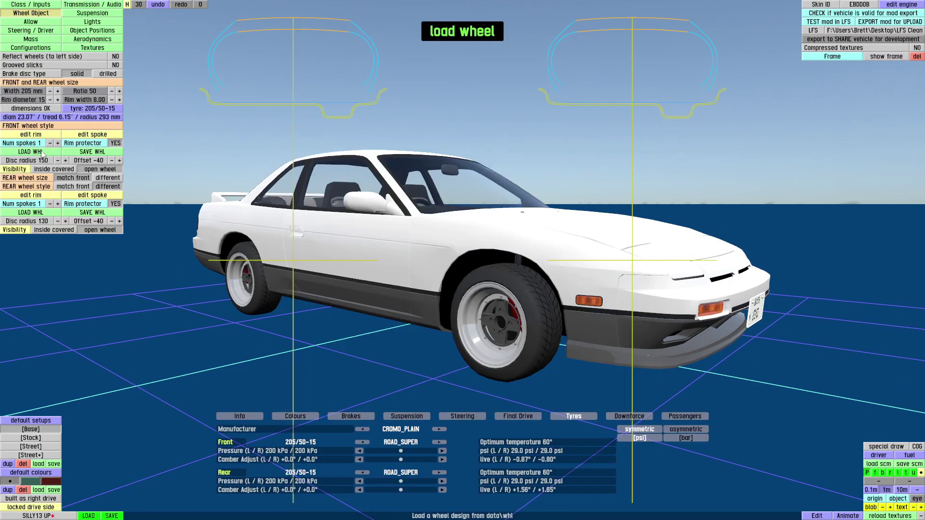
click(42, 152)
click(423, 239)
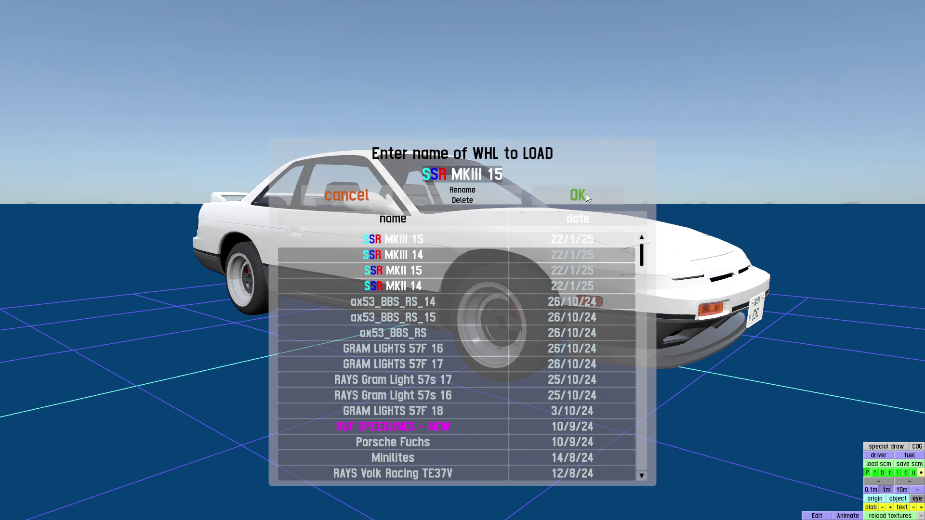
click(580, 194)
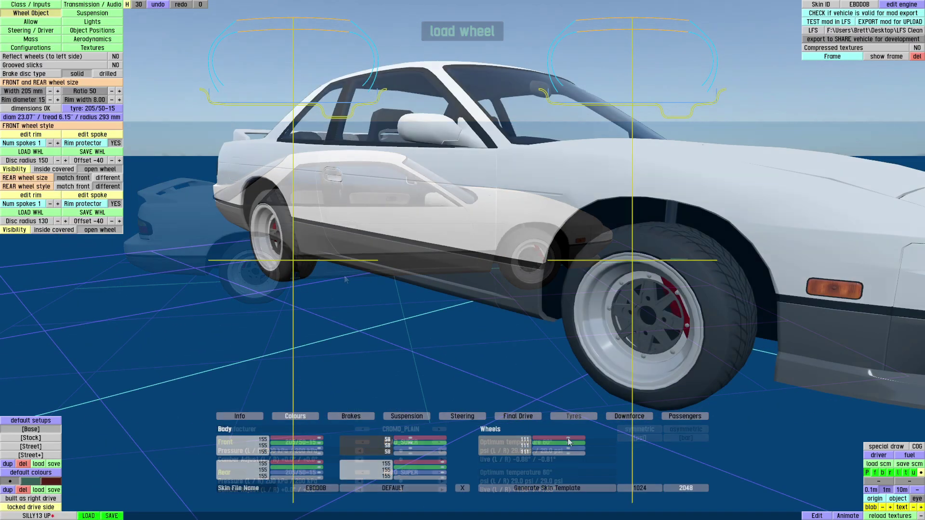
Step: Adjust the wheel colour in the car's colour settings and view the result on the wheels
drag(568, 443, 453, 444)
scroll(418, 353, down, 3)
drag(419, 354, 316, 370)
click(581, 438)
scroll(544, 353, down, 4)
scroll(316, 370, up, 3)
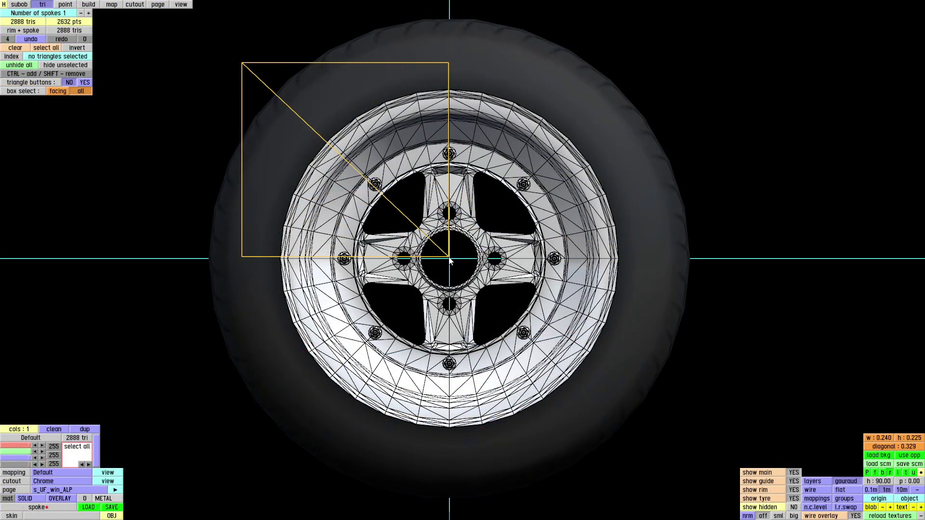
Step: Box-select the upper-left quarter of the wheel's triangles, assign them to colour M1_Color1, and inspect the recoloured wheels
drag(449, 259, 449, 260)
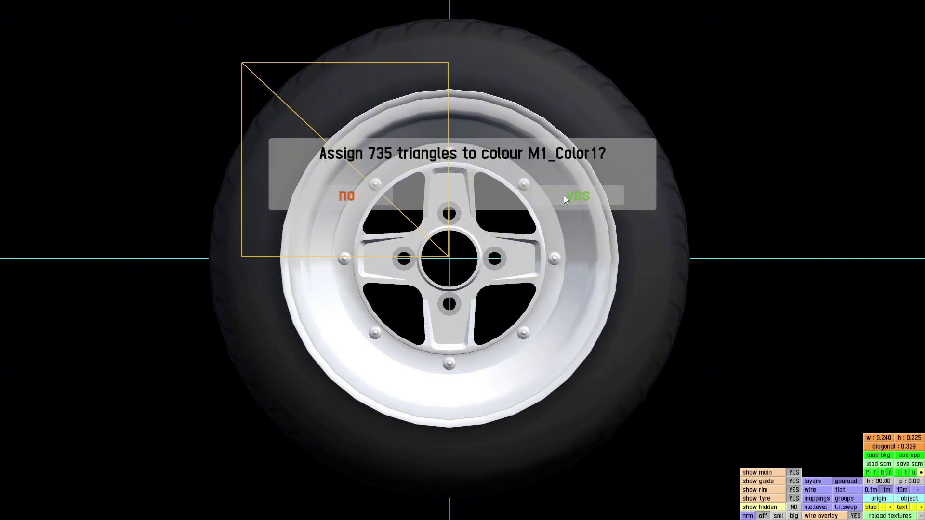
click(568, 197)
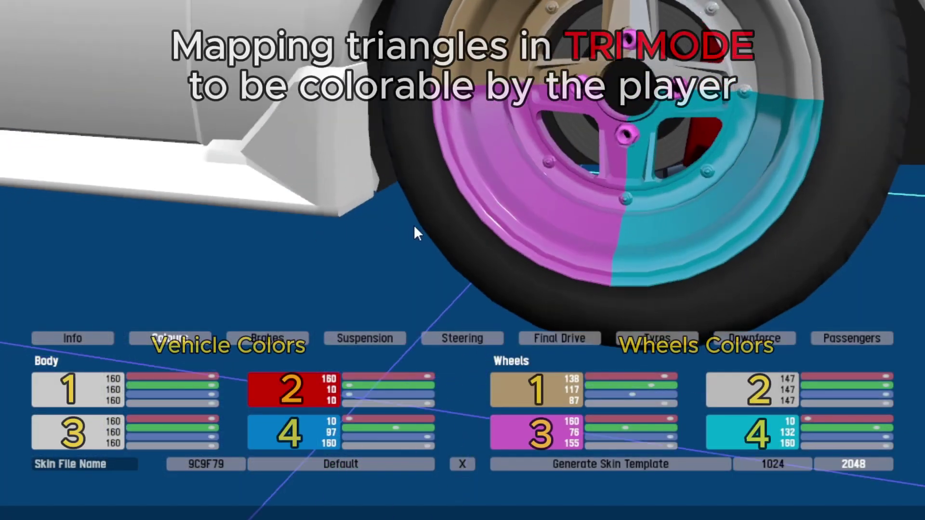
scroll(413, 224, down, 3)
drag(337, 209, 366, 213)
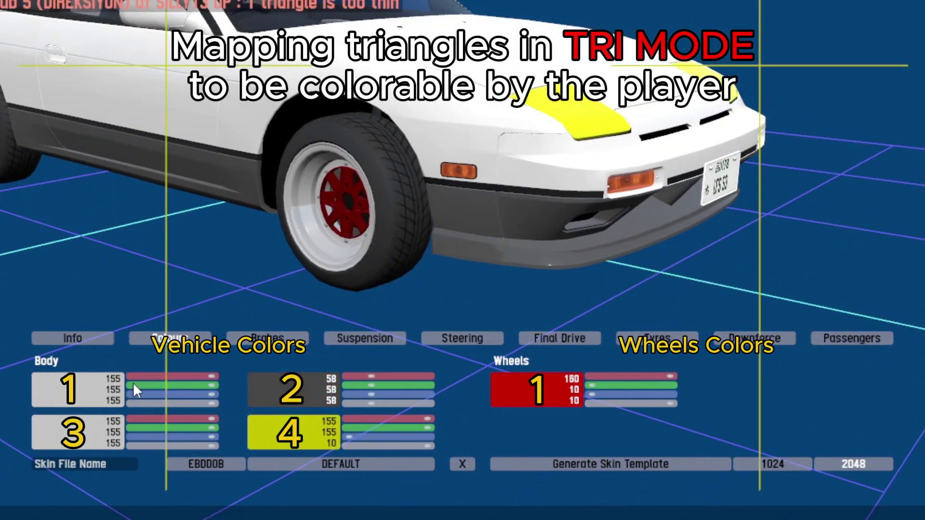
Step: Set the fourth body colour to 155, 155, 160 and the wheel colour to 160, 160, 160
drag(389, 437, 598, 428)
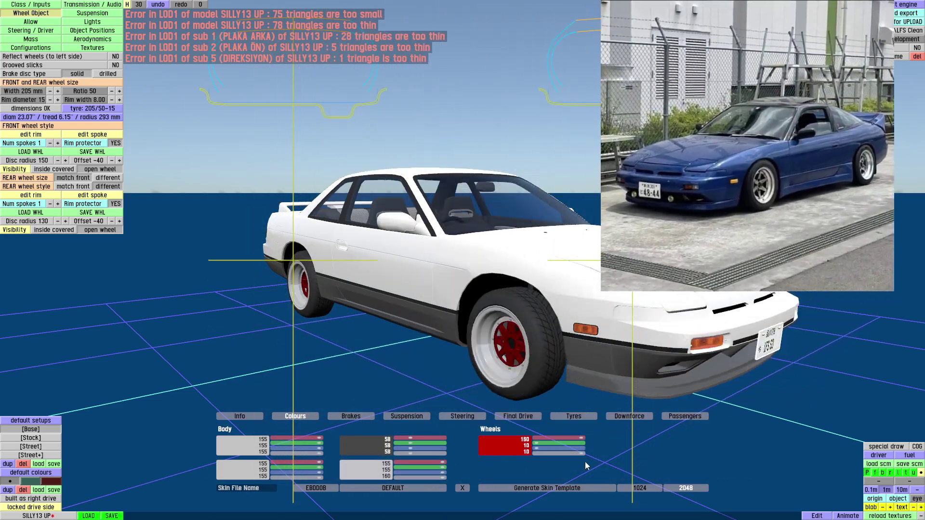
click(579, 453)
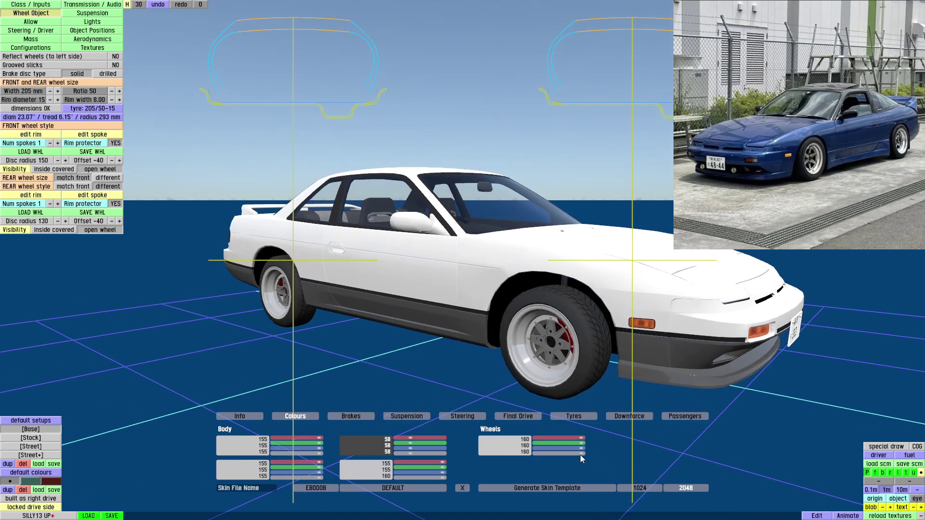
drag(580, 454, 675, 453)
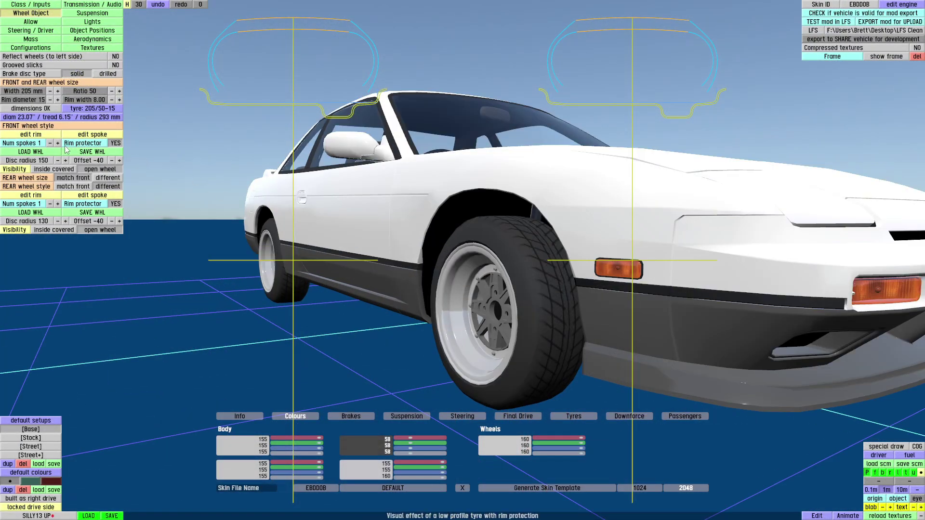
Step: Turn off the rim protector for both the front and rear wheels
drag(477, 348, 448, 352)
scroll(448, 352, up, 3)
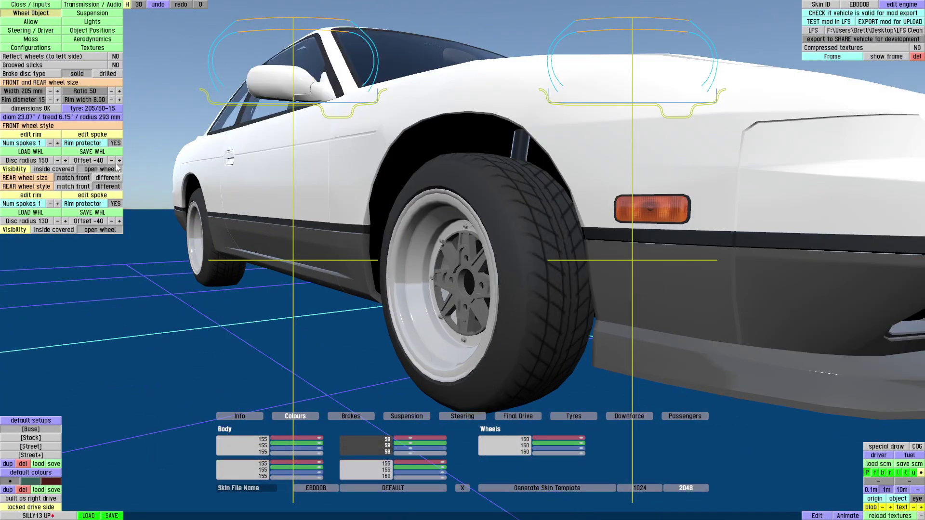
click(115, 144)
click(115, 144)
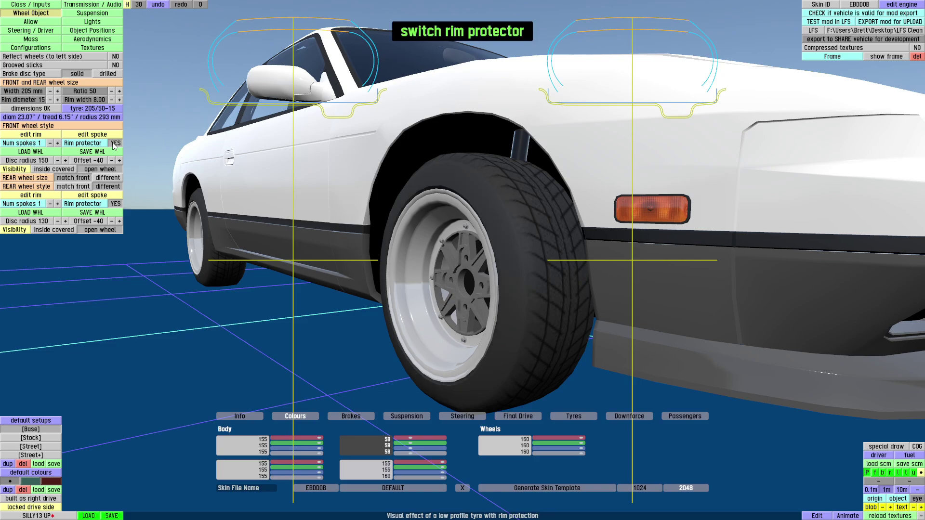
scroll(370, 355, up, 3)
drag(370, 356, 374, 244)
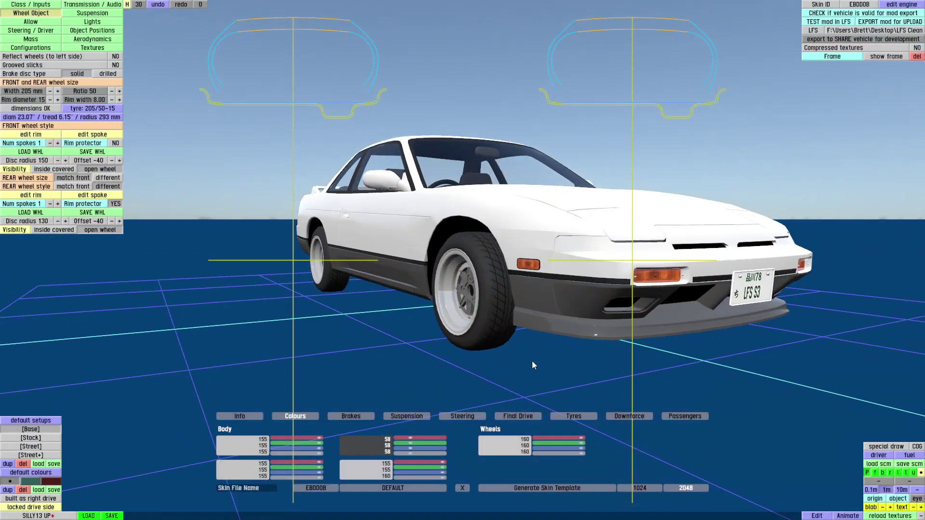
drag(549, 368, 321, 333)
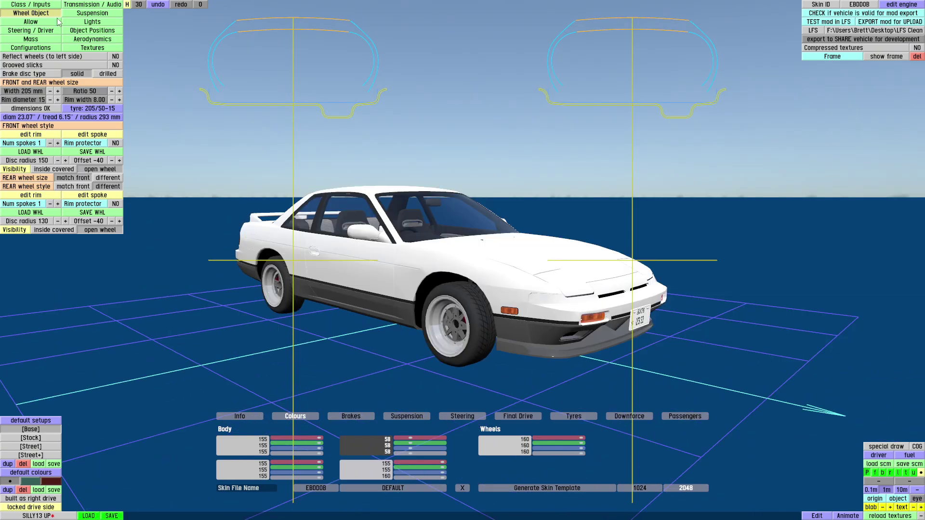
Step: Open the suspension settings, view the front and rear suspension diagram, and hide it again
click(93, 13)
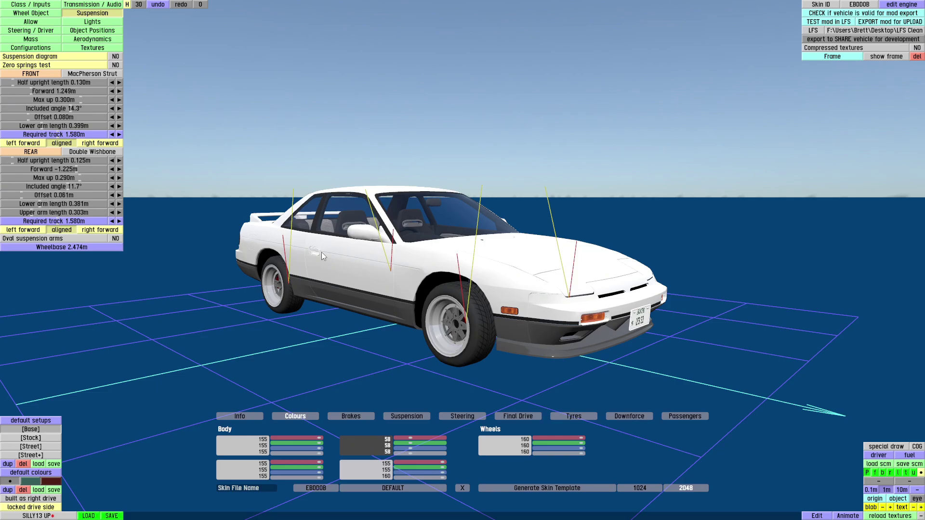
click(116, 56)
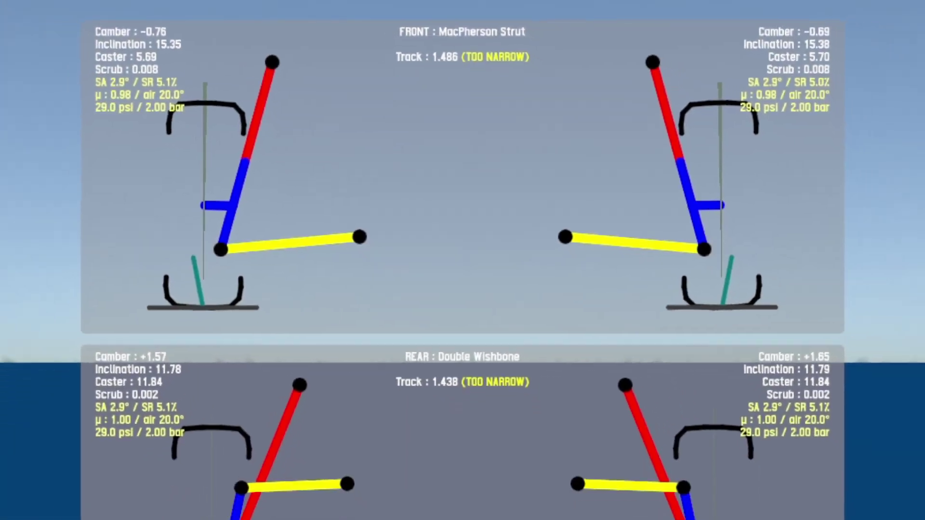
click(119, 56)
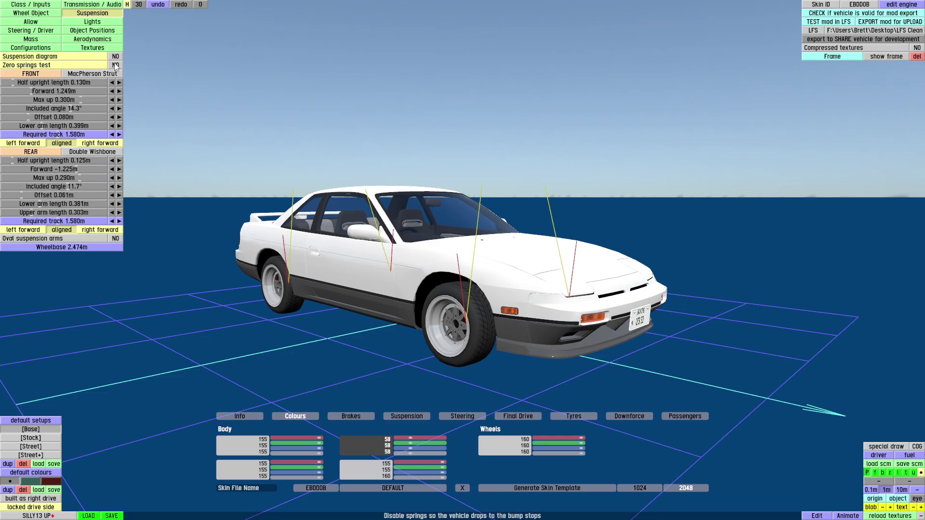
Step: Convert the front suspension to Linear and back to MacPherson Strut, and inspect the front wheels
click(85, 75)
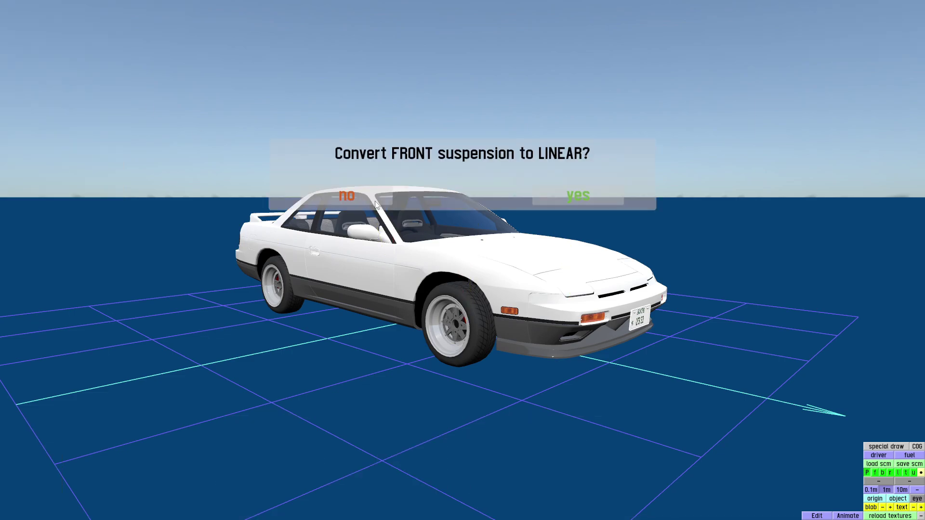
click(563, 198)
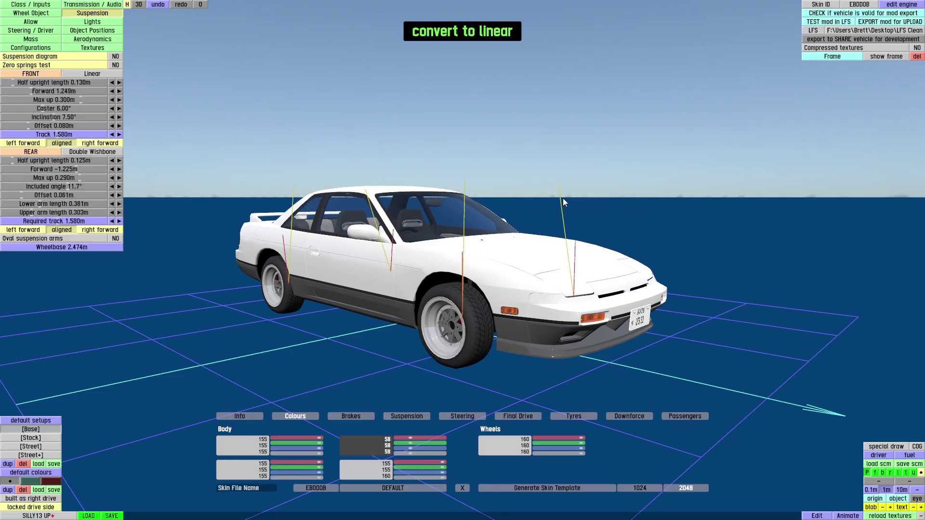
click(99, 73)
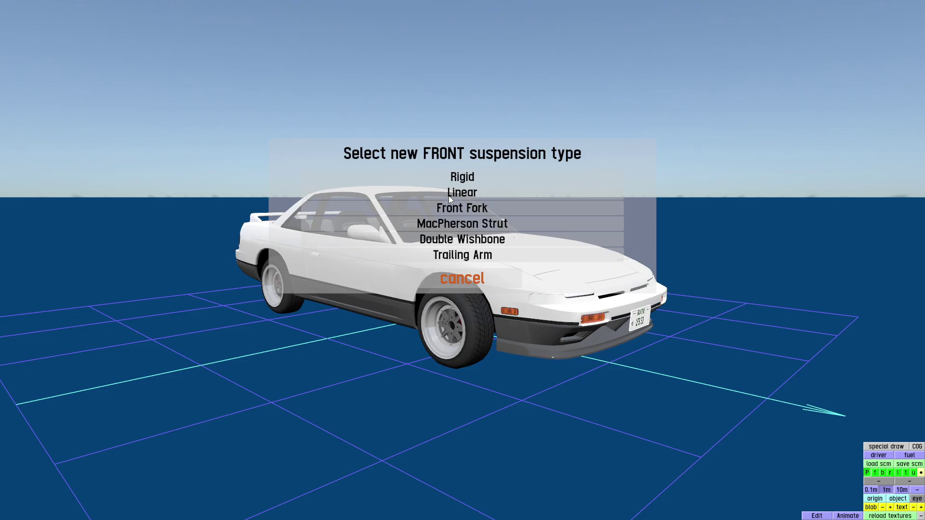
click(468, 194)
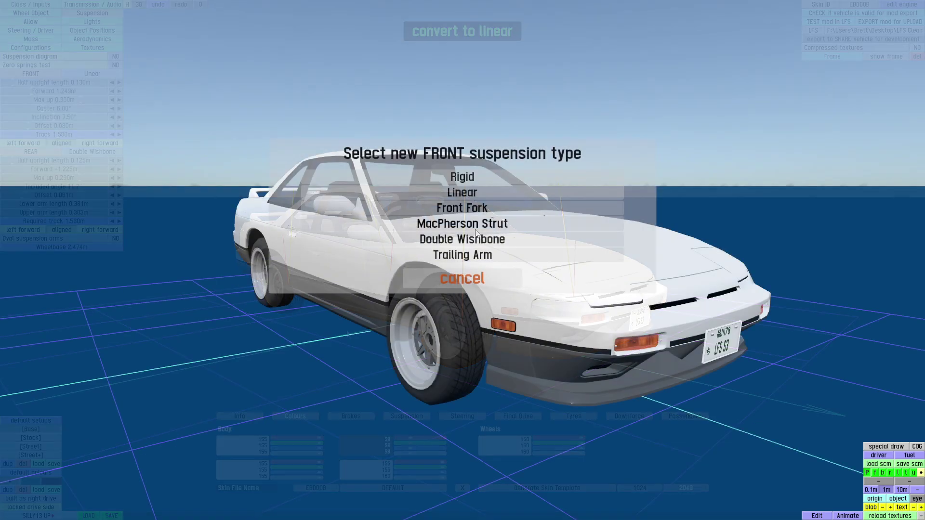
click(462, 224)
drag(441, 331, 520, 376)
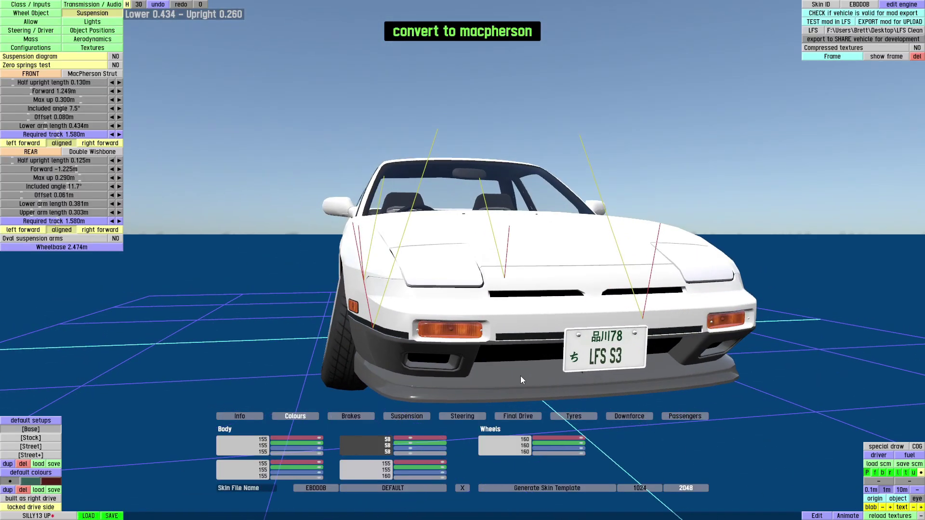
scroll(426, 360, down, 4)
drag(427, 360, 146, 106)
scroll(410, 368, up, 3)
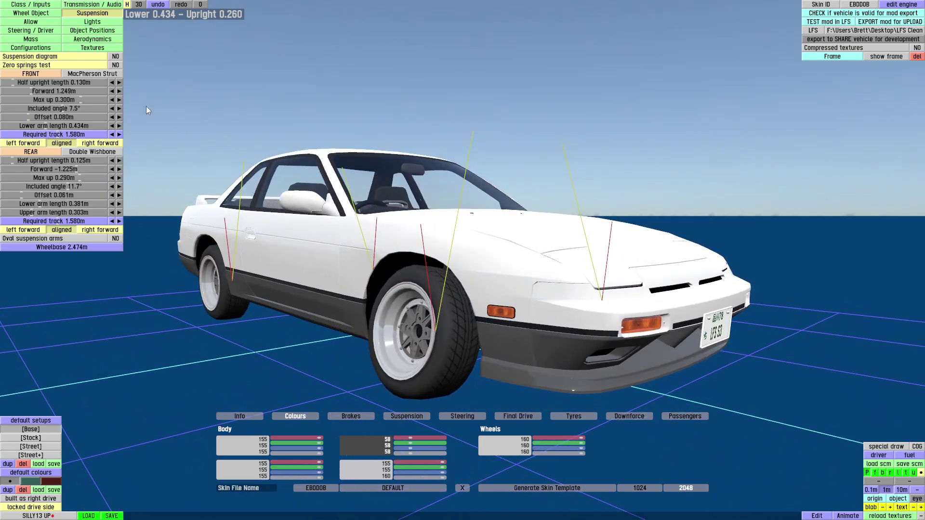
Step: Toggle the zero springs test on and off to examine how the wheels sit at the bump stops
click(97, 74)
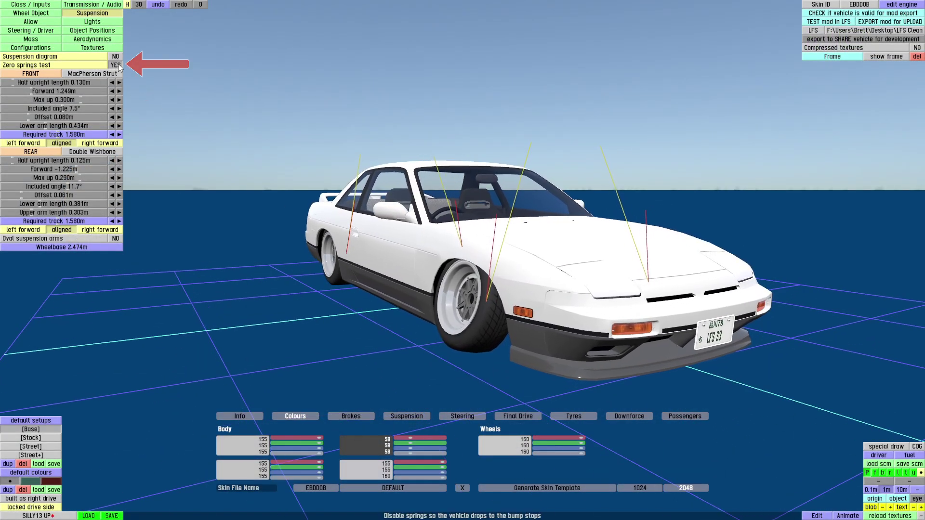
click(118, 68)
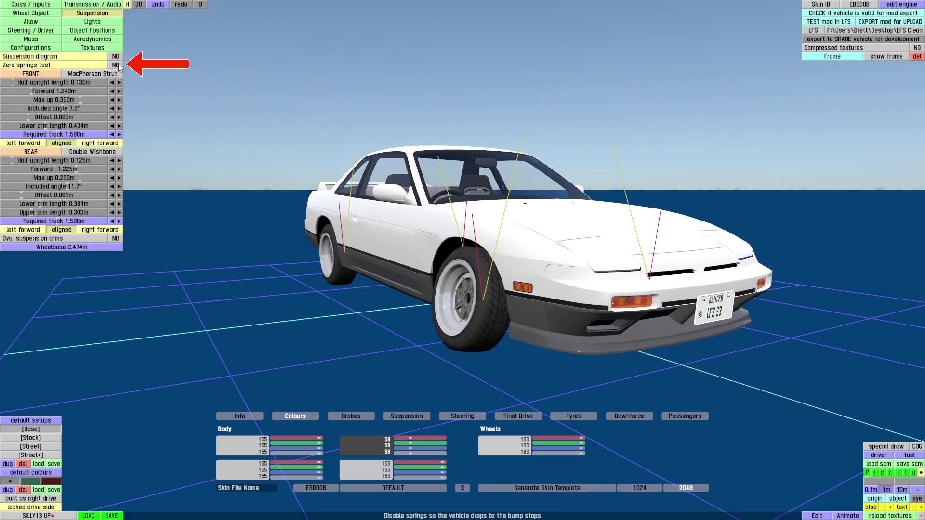
click(118, 68)
scroll(482, 312, up, 2)
drag(414, 308, 376, 313)
click(117, 66)
drag(496, 313, 447, 321)
scroll(447, 320, up, 2)
Step: Set the front suspension's included angle to 9.5° and its lower arm length to 0.456 m
drag(69, 130, 80, 109)
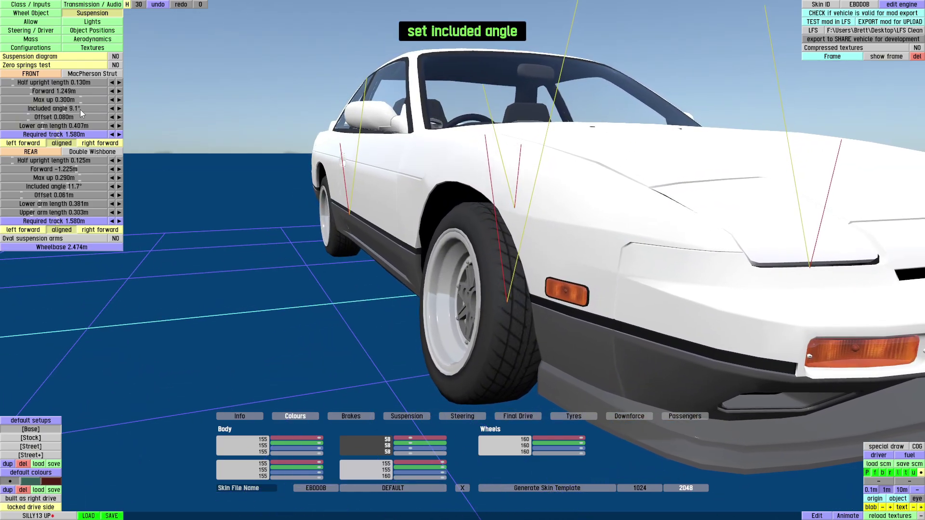
drag(469, 296, 542, 348)
mouse_move(68, 129)
mouse_down()
mouse_move(92, 135)
mouse_move(48, 135)
mouse_move(103, 135)
mouse_move(40, 134)
mouse_move(101, 135)
mouse_move(77, 132)
mouse_up()
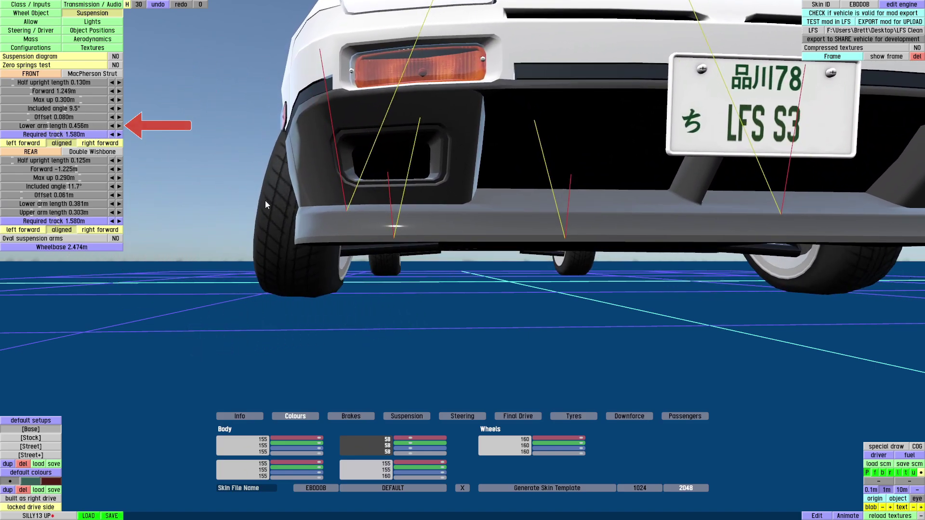
drag(269, 205, 325, 284)
scroll(324, 283, down, 2)
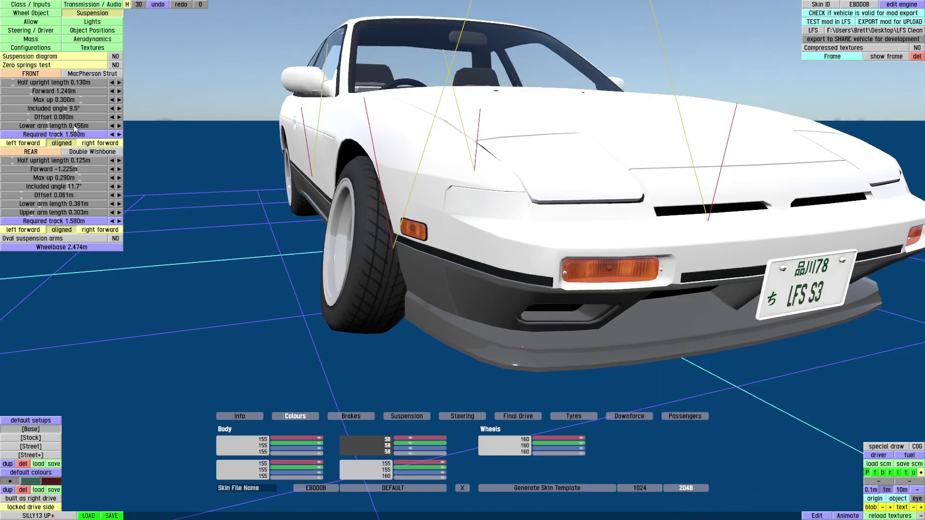
Step: Shorten the front suspension's lower arm length to 0.381 m
drag(74, 126, 66, 128)
scroll(338, 255, down, 2)
drag(476, 289, 317, 303)
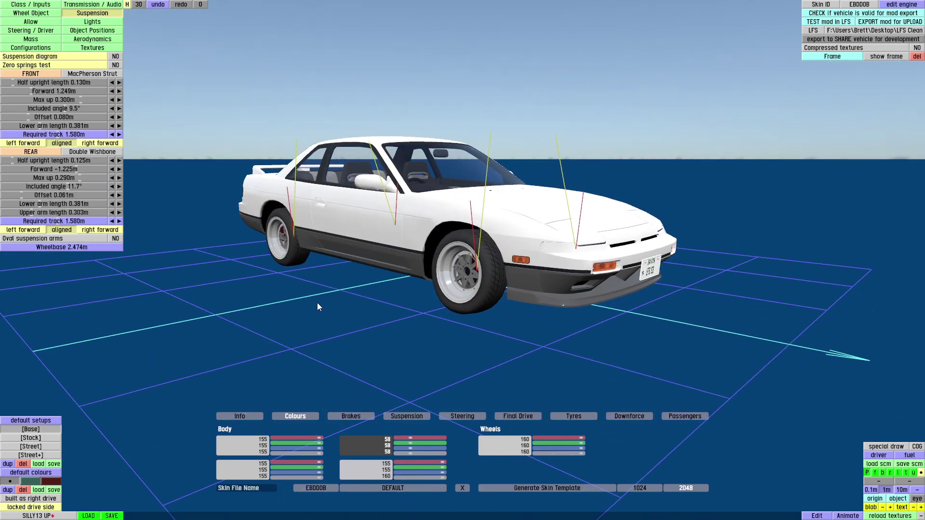
Step: Reload the SILLY13 UP vehicle, discarding the changes, and briefly view its subobjects in the modeller before returning to the suspension settings
click(87, 516)
click(585, 190)
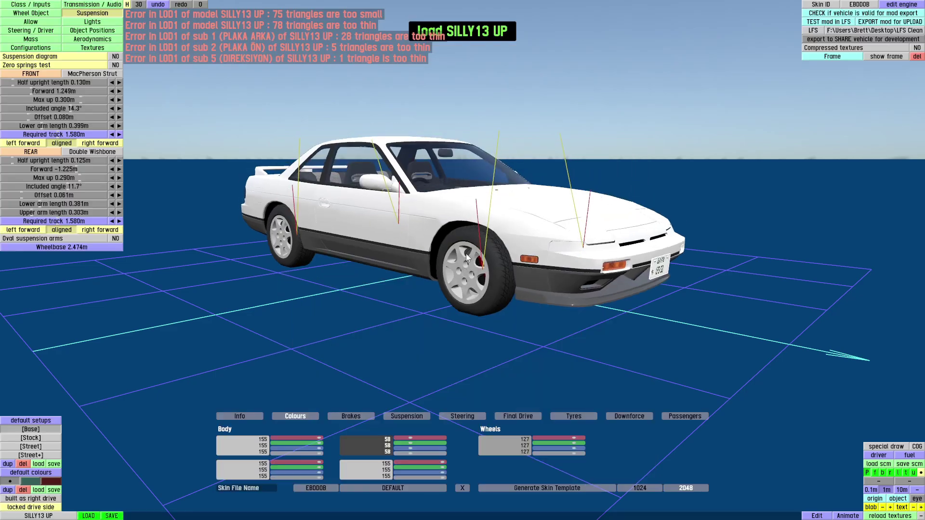
key(e)
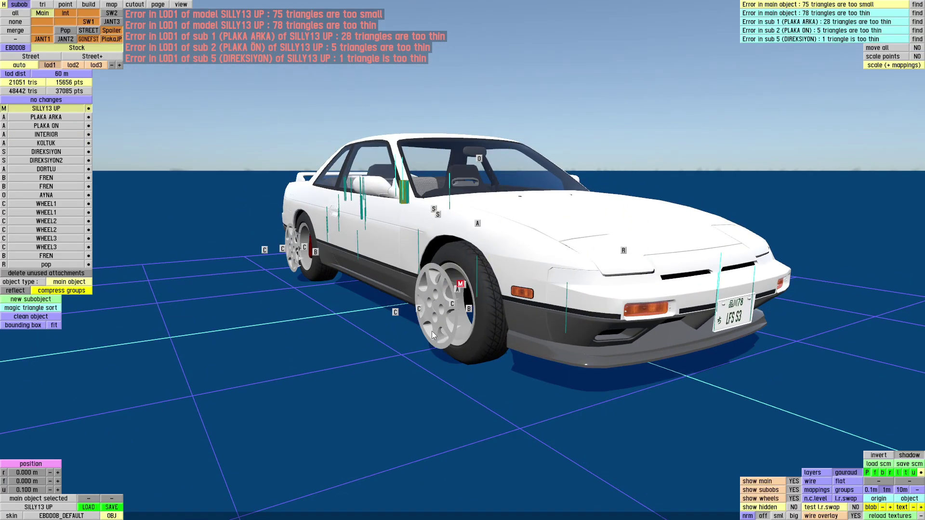
key(e)
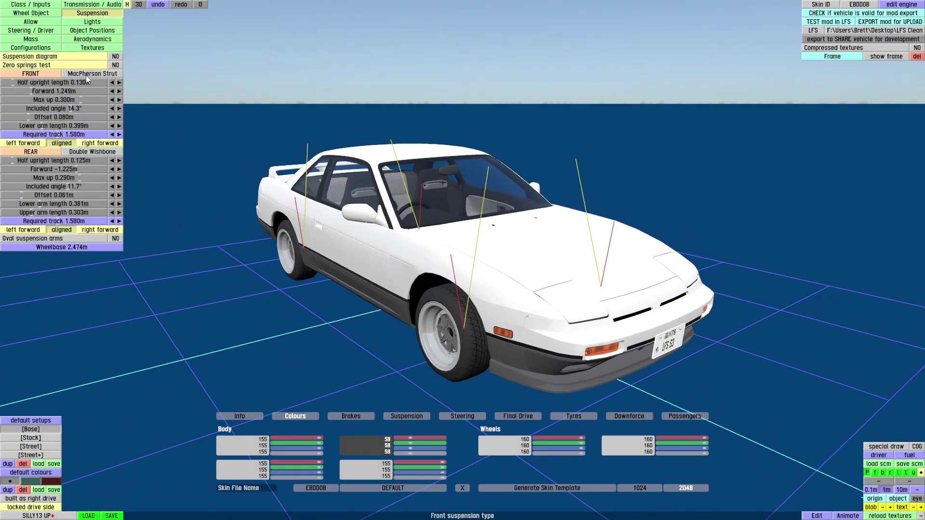
Step: Show the suspension diagram to check the reloaded car's front and rear geometry, and hide it
drag(396, 282, 443, 344)
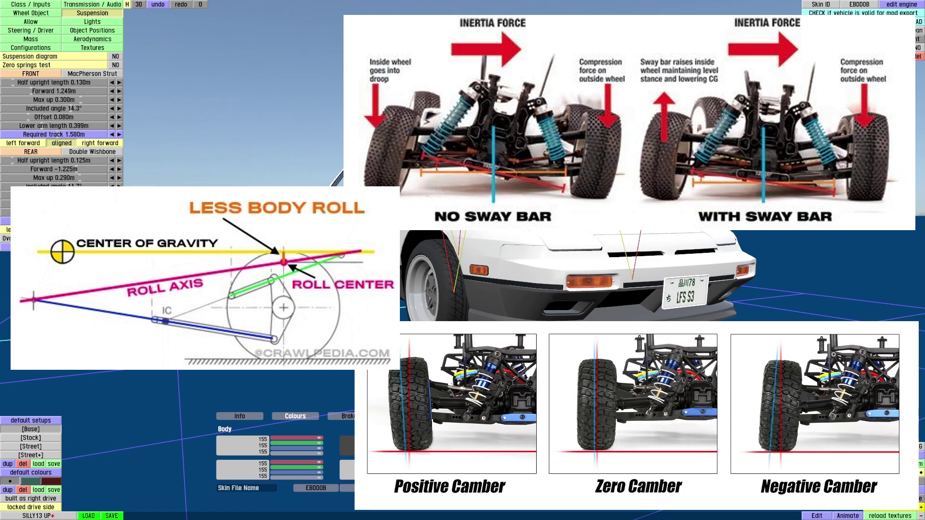
click(115, 56)
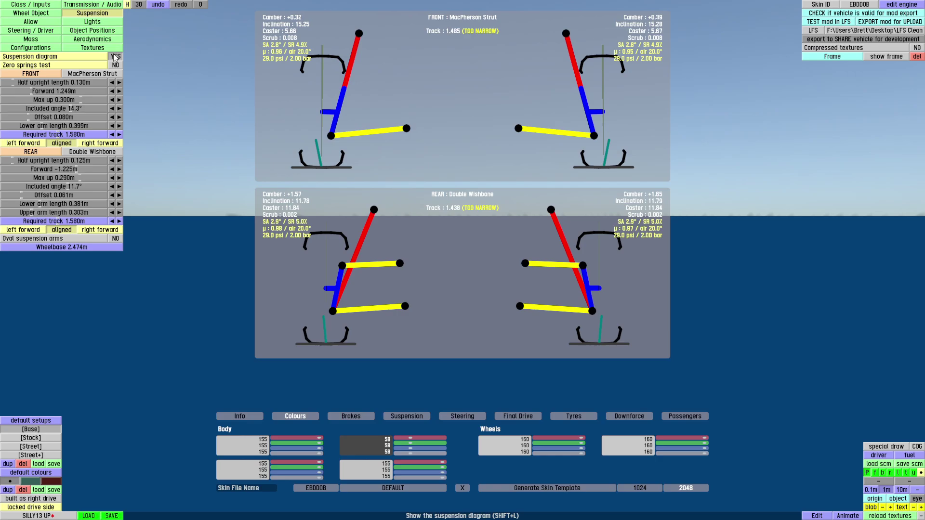
click(116, 57)
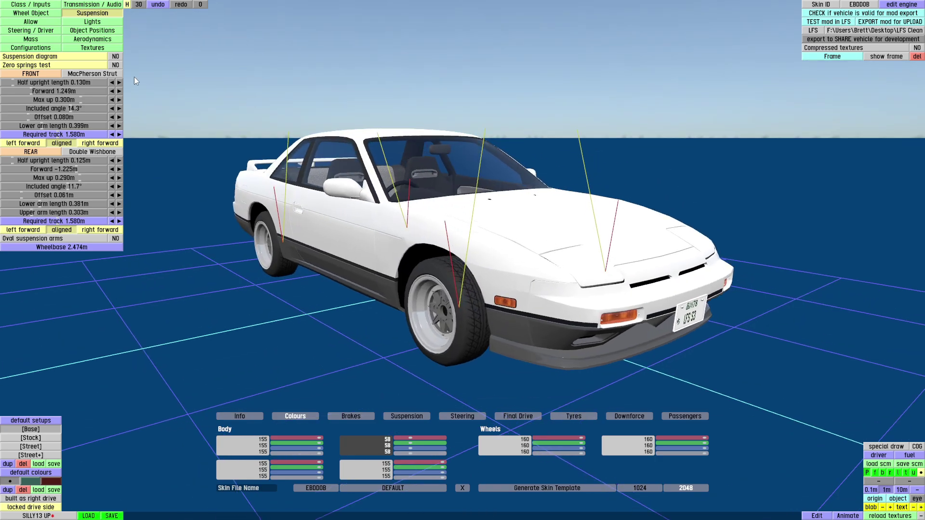
Step: Enable the zero springs test so the car drops to its bump stops, and inspect the front wheel
click(118, 65)
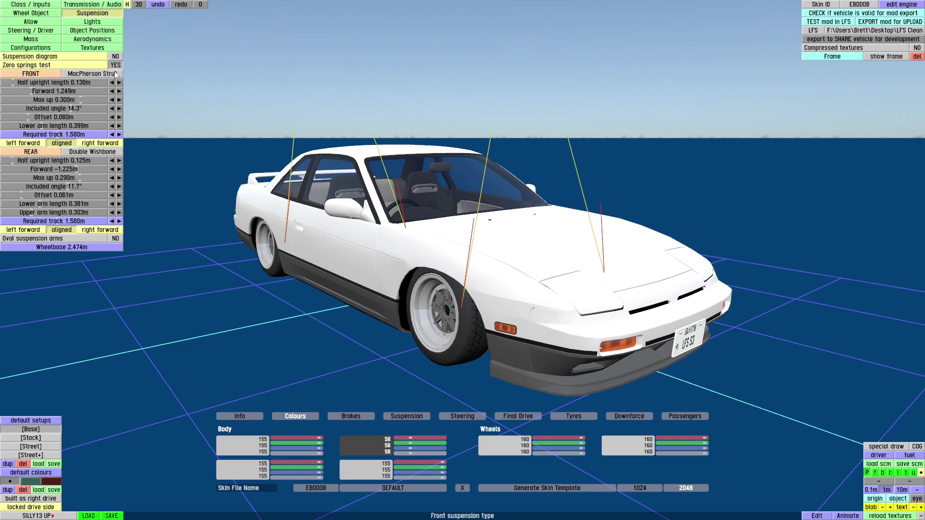
click(116, 66)
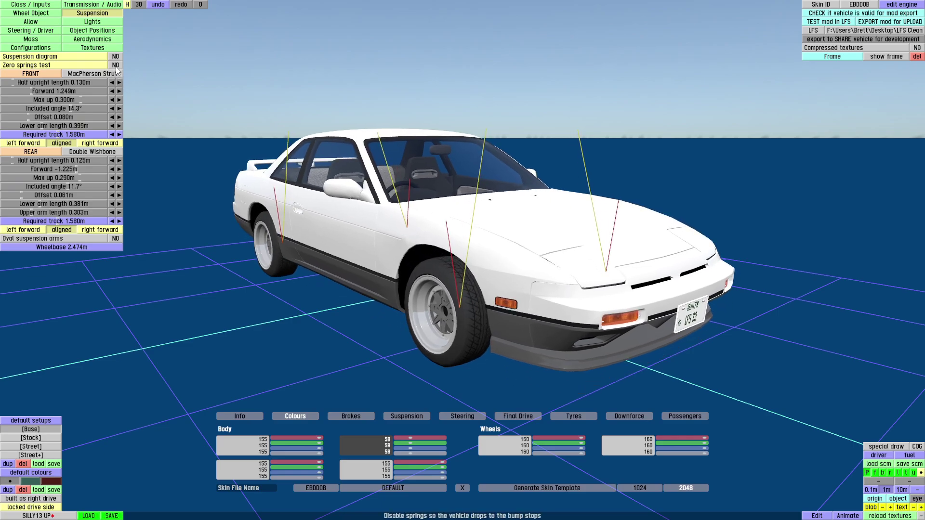
click(117, 67)
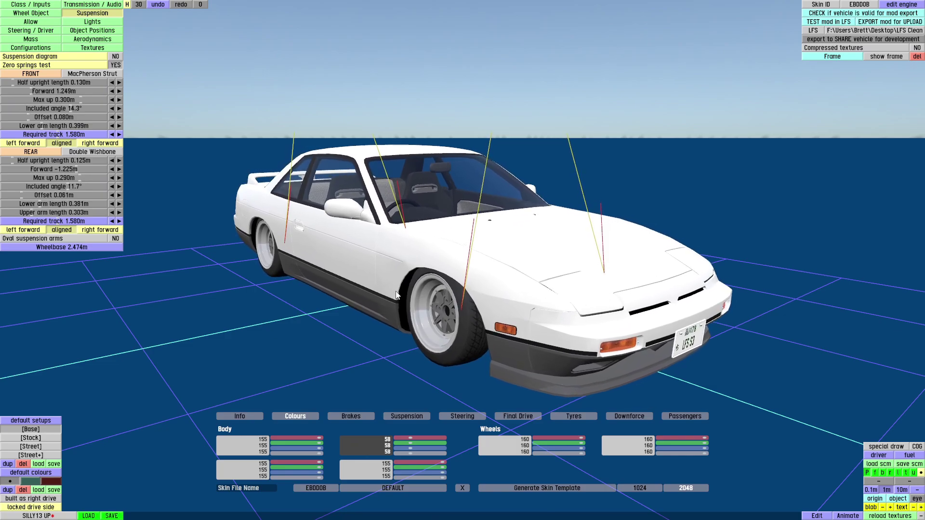
drag(395, 292, 380, 267)
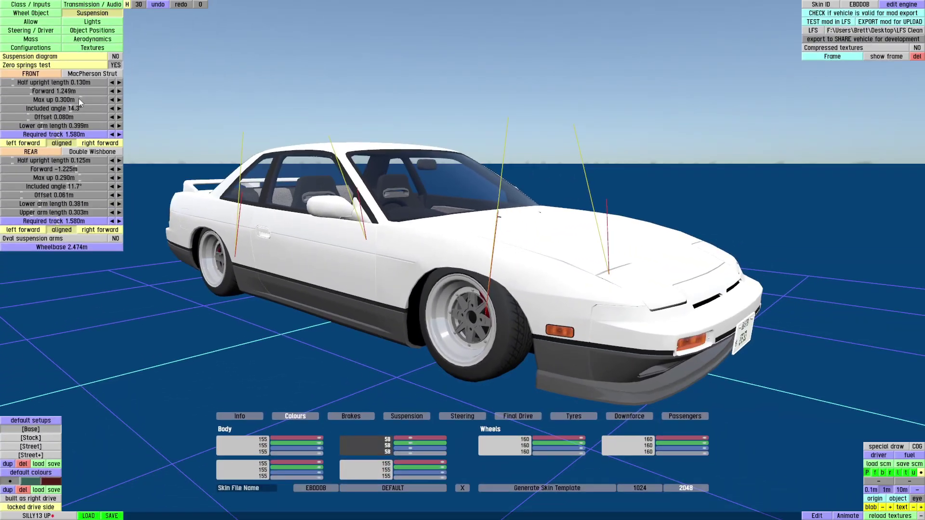
Step: Set the front suspension's max up travel to 0.552 m after trying 0.343 m
drag(79, 98, 85, 99)
drag(554, 299, 204, 153)
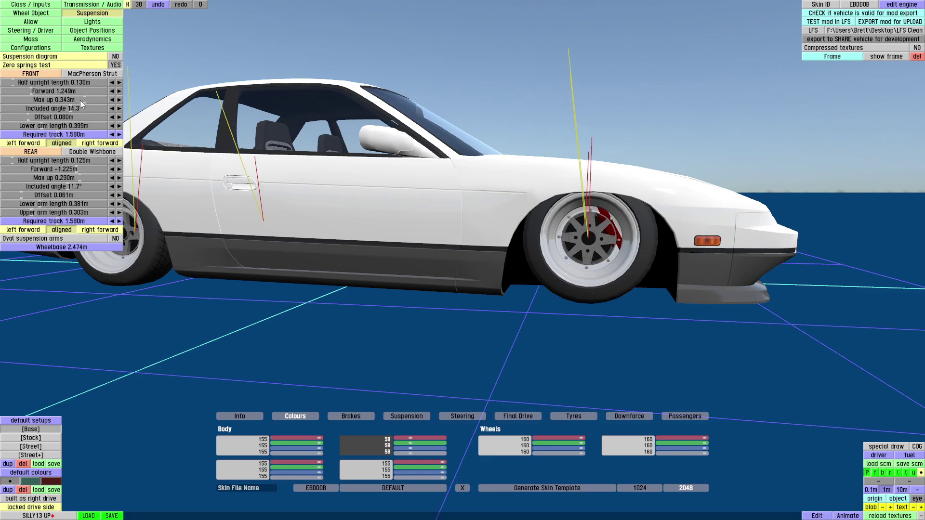
drag(80, 100, 105, 98)
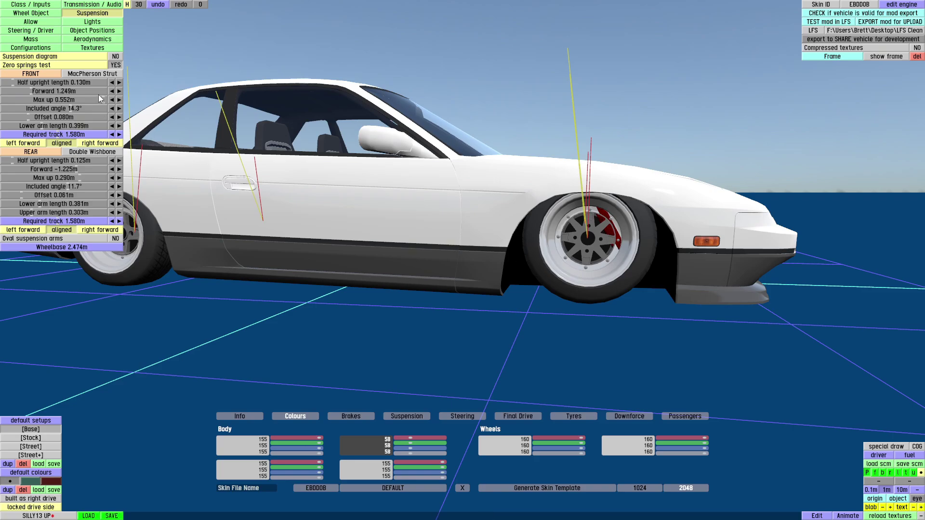
drag(523, 295, 373, 264)
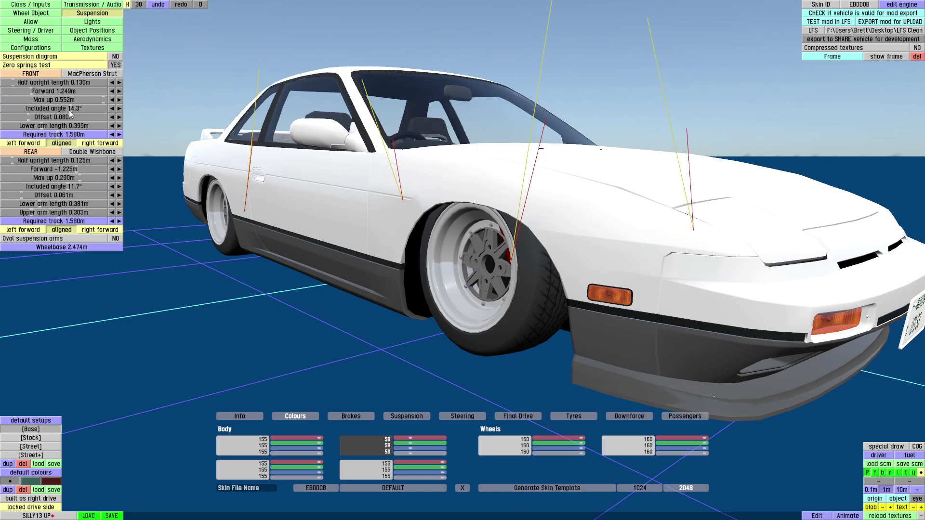
Step: Reduce the front suspension's max up travel to 0.311 m and check how the front wheel sits in its arch
drag(93, 100, 71, 101)
scroll(473, 248, down, 5)
drag(473, 248, 432, 260)
scroll(432, 261, up, 3)
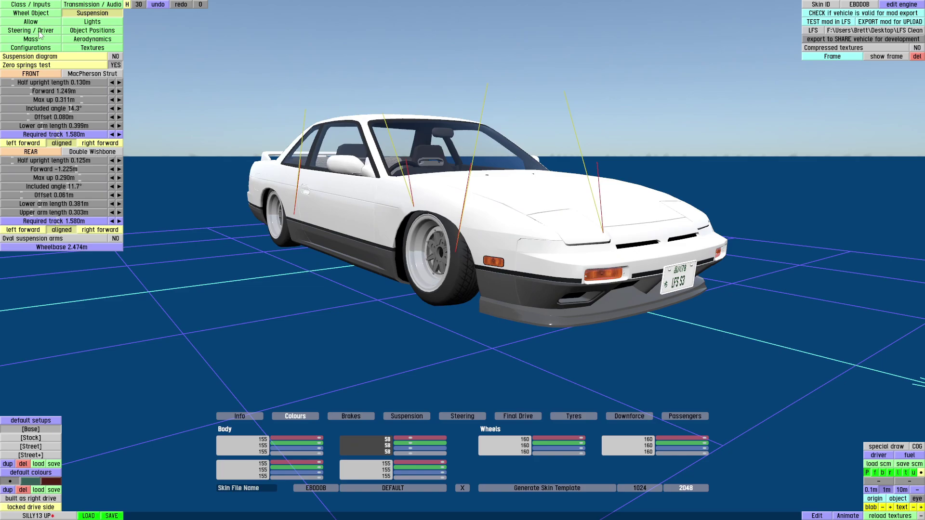
Step: Open the steering settings and turn the test steering to -18.66 to examine the front wheel's clearance in the arch
click(41, 32)
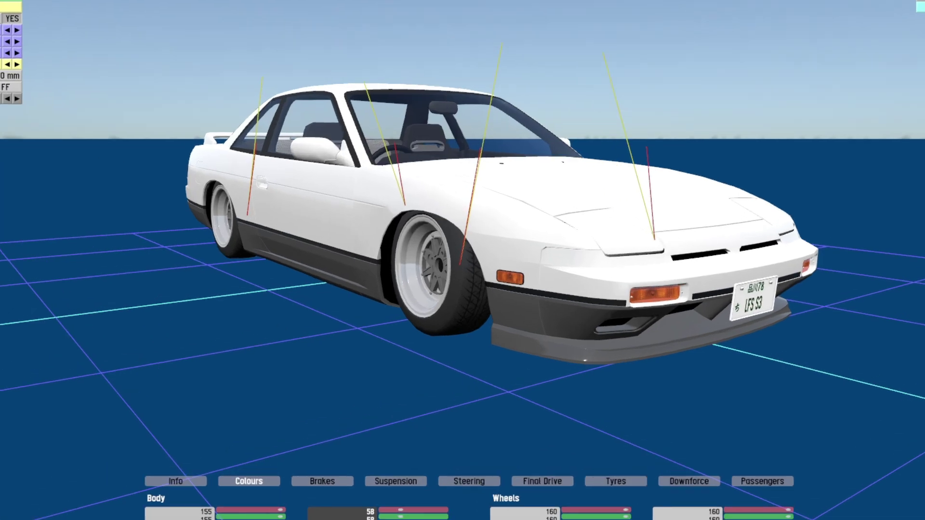
drag(67, 126, 91, 126)
mouse_move(31, 127)
mouse_down()
mouse_move(9, 128)
mouse_move(33, 129)
mouse_up()
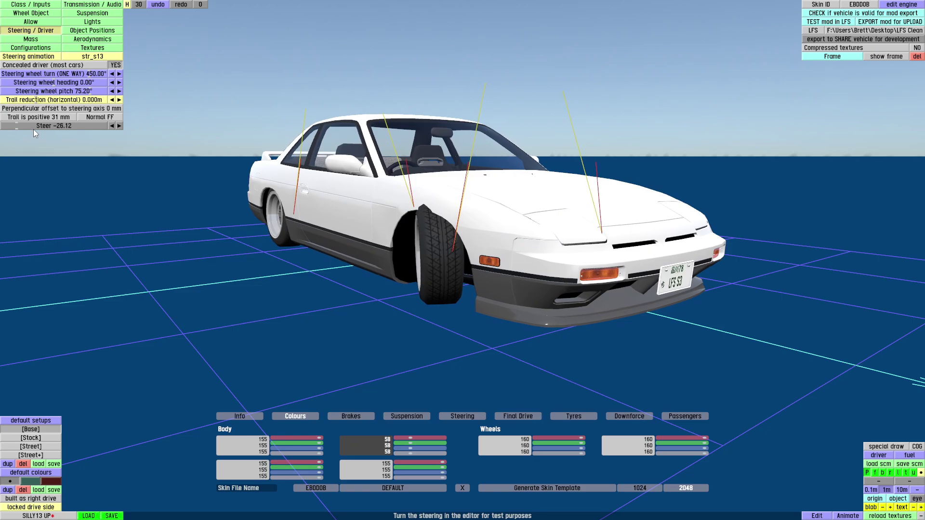
scroll(387, 252, up, 3)
scroll(454, 299, up, 3)
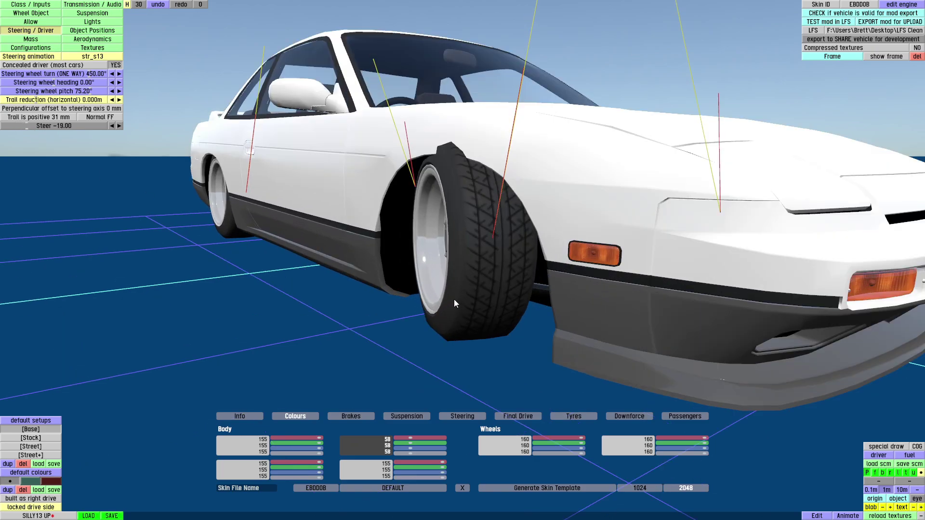
drag(454, 300, 303, 263)
mouse_move(73, 128)
mouse_down()
mouse_move(159, 135)
mouse_move(40, 137)
mouse_move(75, 140)
mouse_move(63, 128)
mouse_move(95, 129)
mouse_move(50, 129)
mouse_move(68, 140)
mouse_up()
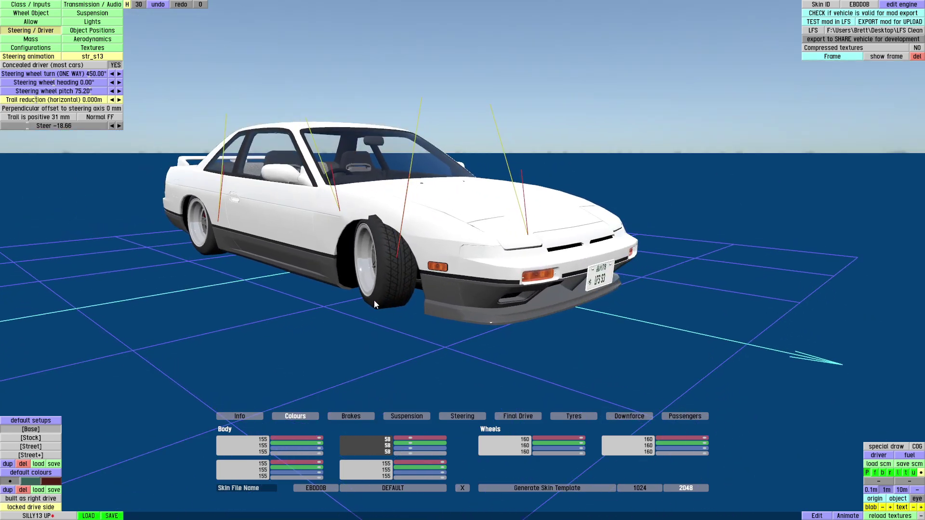
Step: Inspect the turned front wheel from several angles and turn the test steering further towards full lock
scroll(414, 282, down, 4)
scroll(344, 297, up, 3)
right_drag(415, 281, 458, 302)
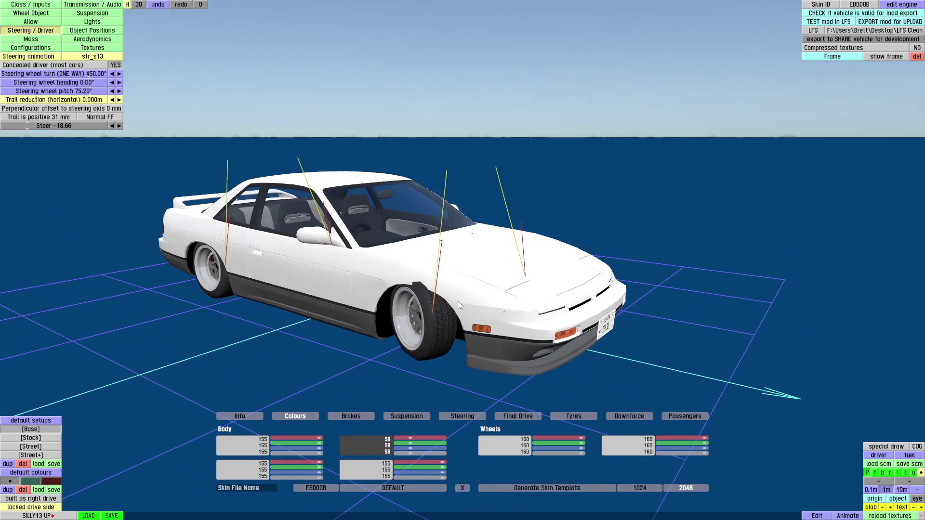
scroll(391, 321, up, 3)
right_drag(390, 321, 406, 337)
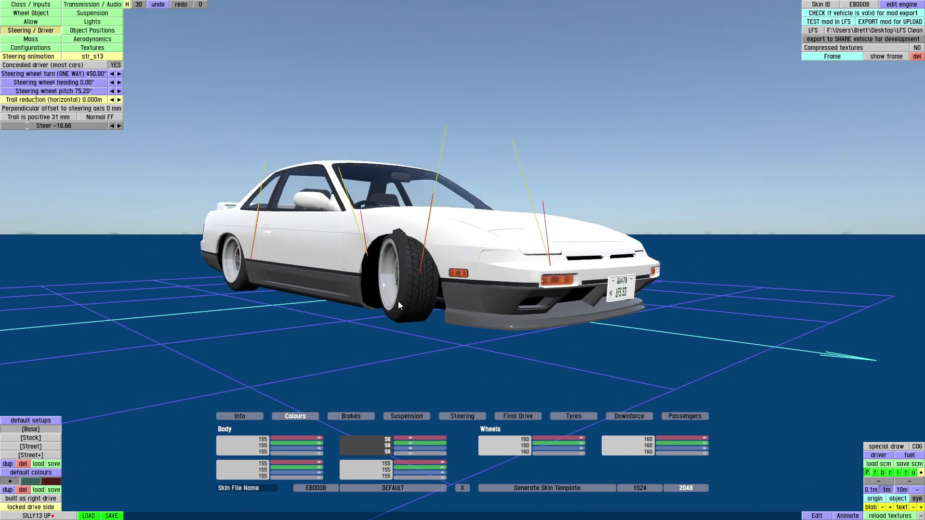
right_drag(399, 302, 391, 253)
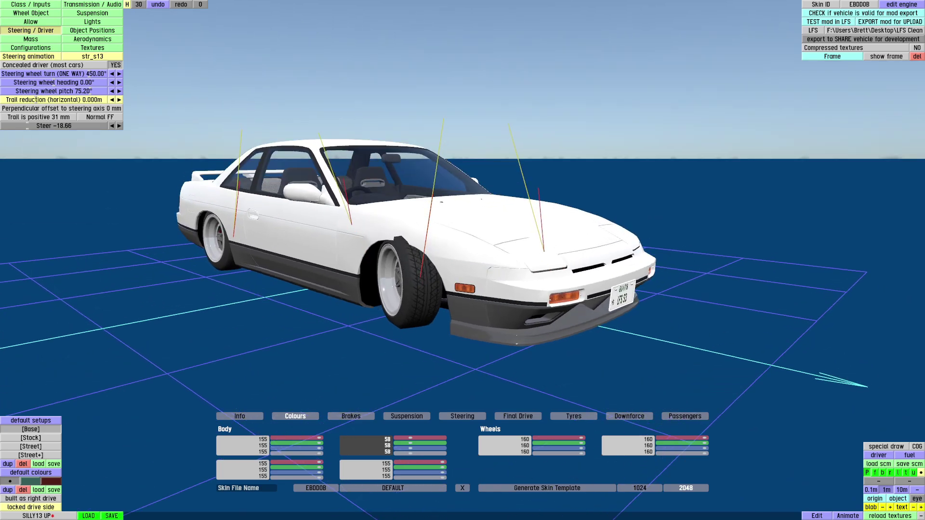
drag(38, 126, 30, 124)
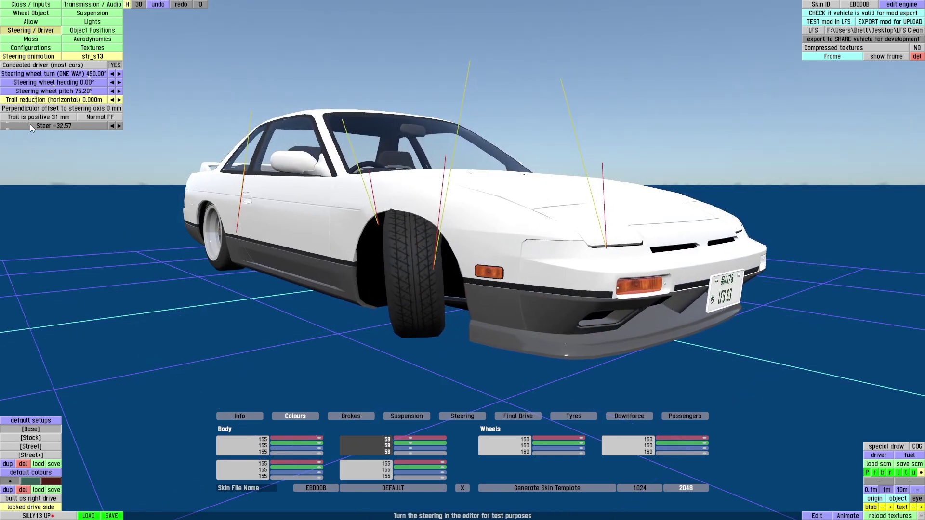
Step: Return to the suspension settings and set the front suspension's max up travel to 0.279 m with the wheels turned
click(92, 13)
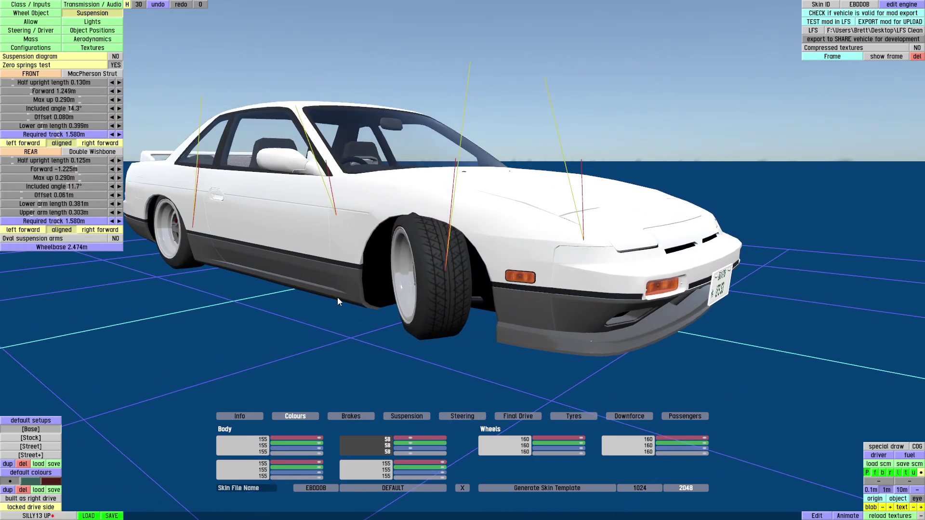
right_drag(337, 299, 320, 244)
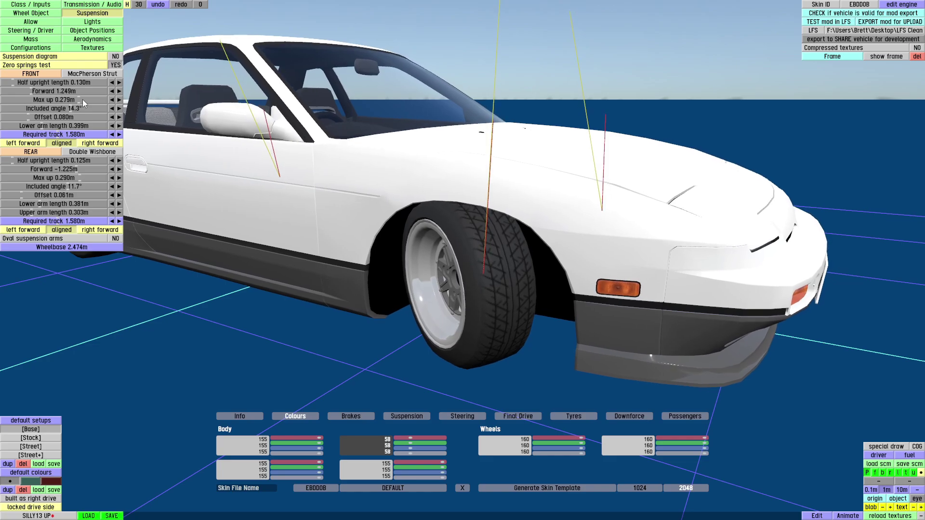
drag(82, 99, 82, 100)
scroll(432, 334, up, 3)
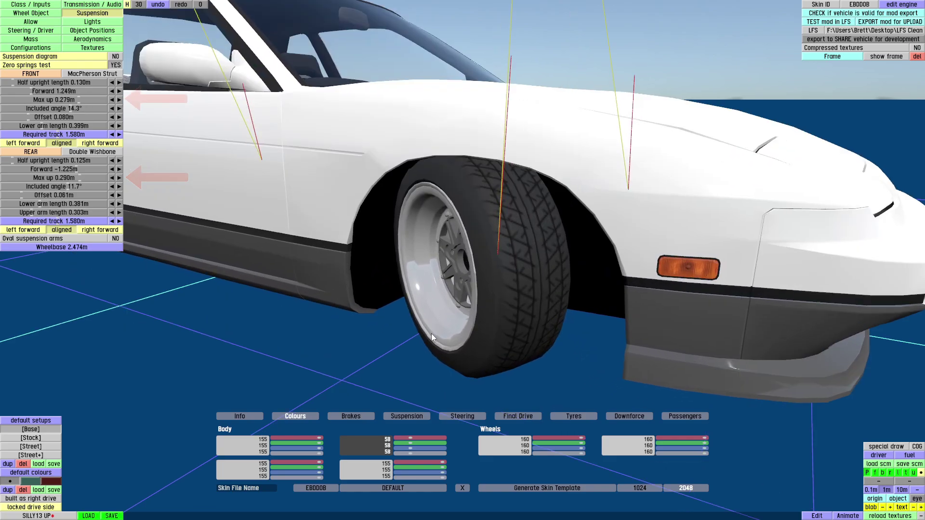
right_drag(432, 334, 384, 324)
click(120, 99)
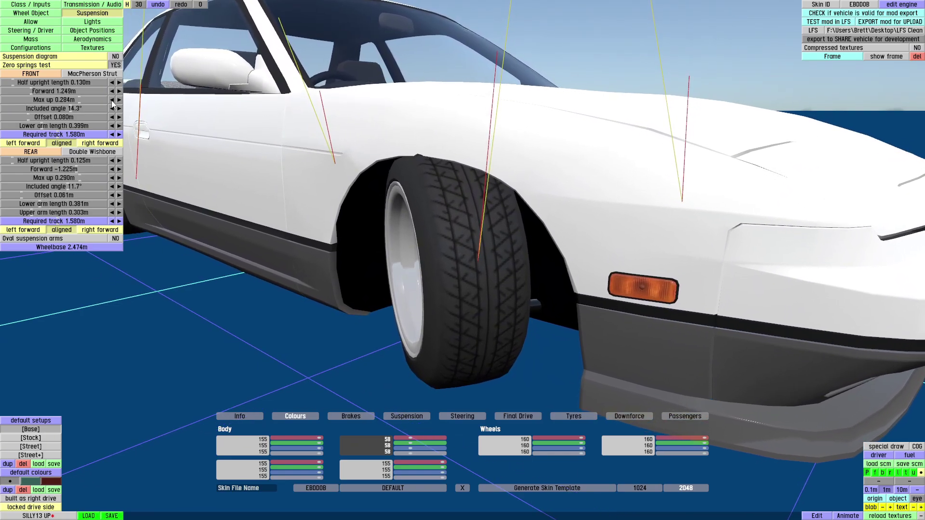
click(112, 99)
click(111, 100)
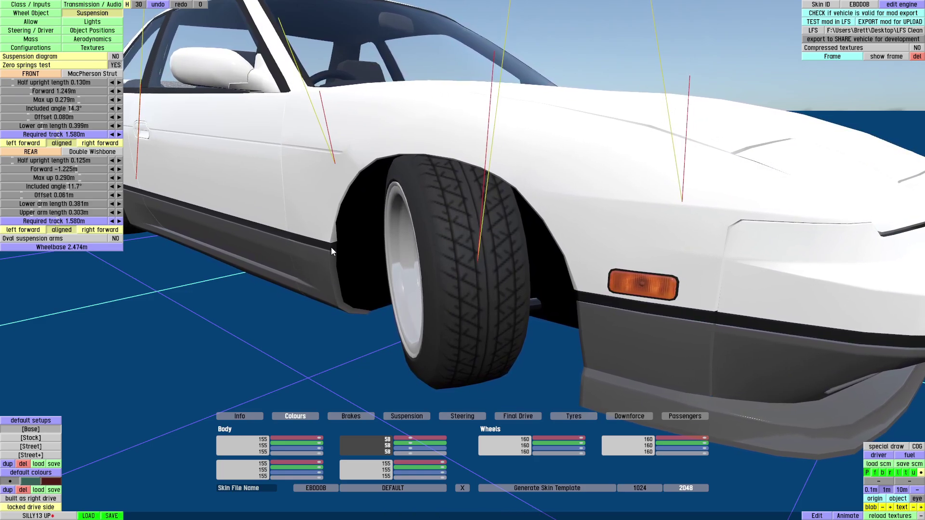
Step: Check the front wheel using the zero springs test, and straighten the test steering to about 2.72
drag(409, 295, 340, 293)
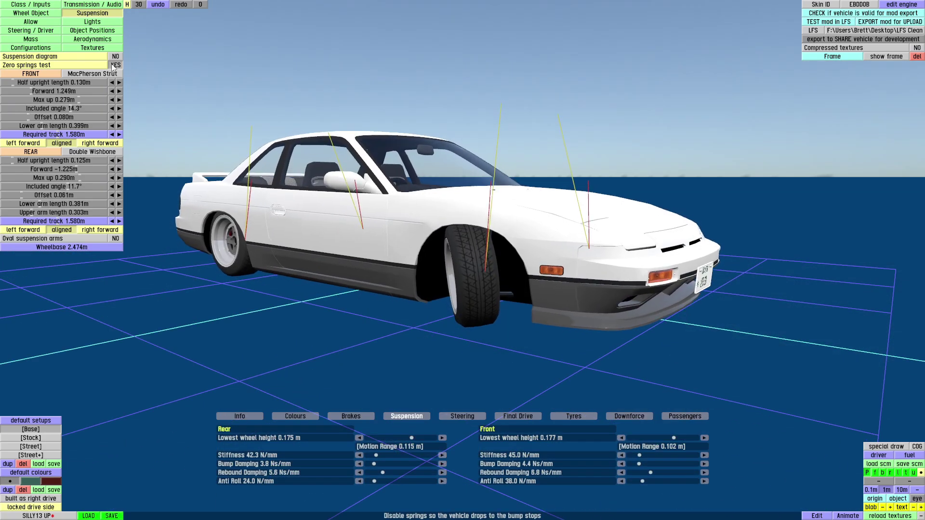
click(115, 65)
drag(421, 266, 389, 309)
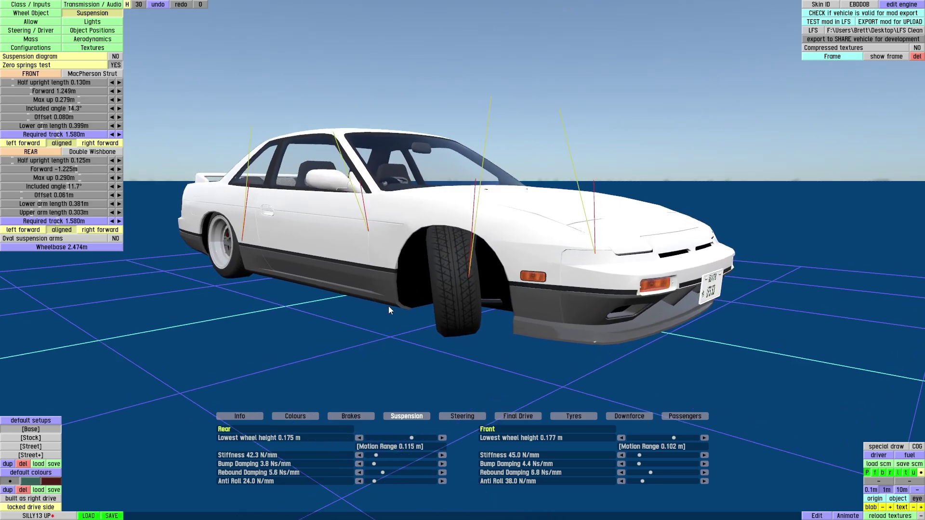
click(39, 31)
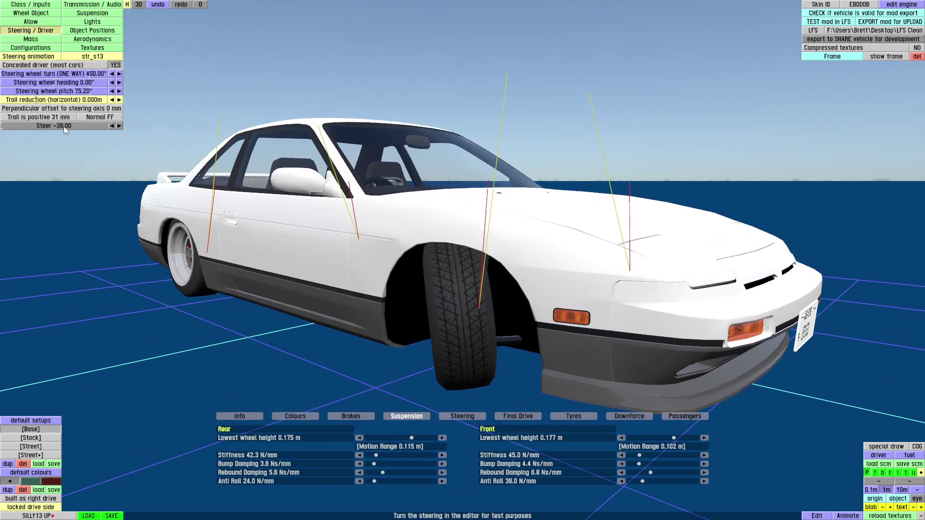
drag(64, 127, 129, 140)
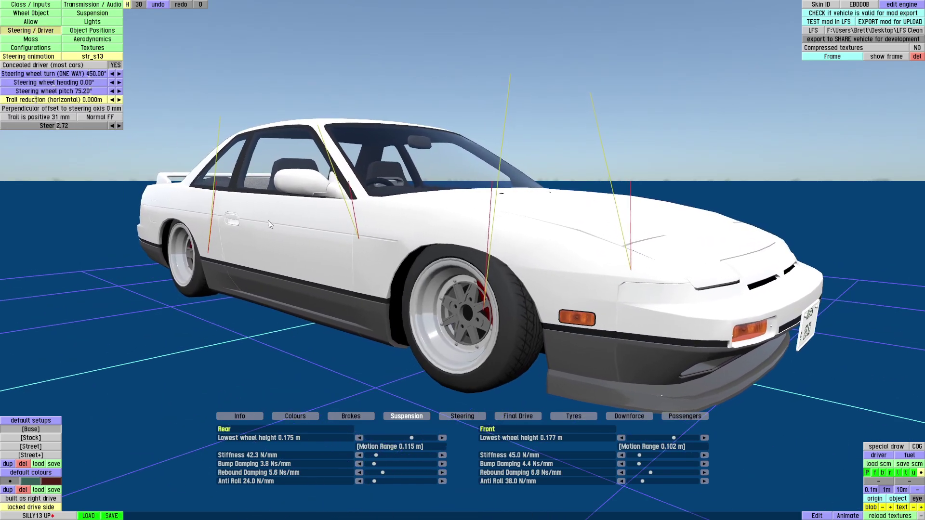
Step: Inspect the rear wheel's fit in its arch and set the rear suspension's offset to 0.107 m
drag(268, 221, 152, 62)
click(92, 13)
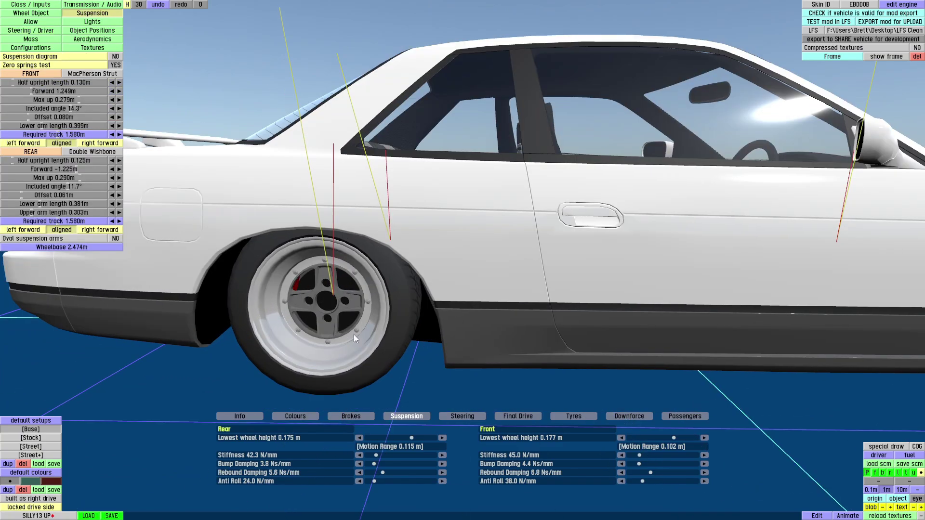
drag(354, 335, 299, 350)
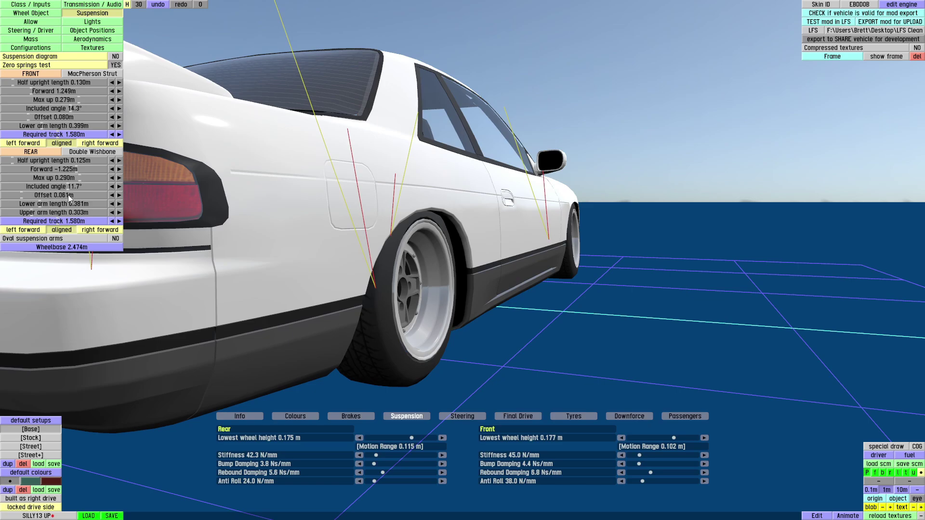
drag(68, 194, 83, 194)
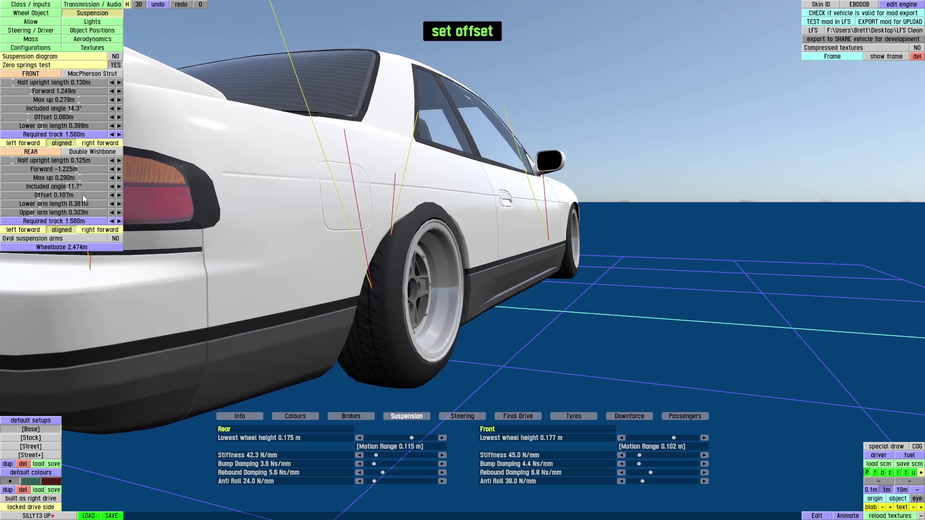
Step: Turn the zero springs test off to view the rear wheel at normal ride height, and turn it back on
click(116, 64)
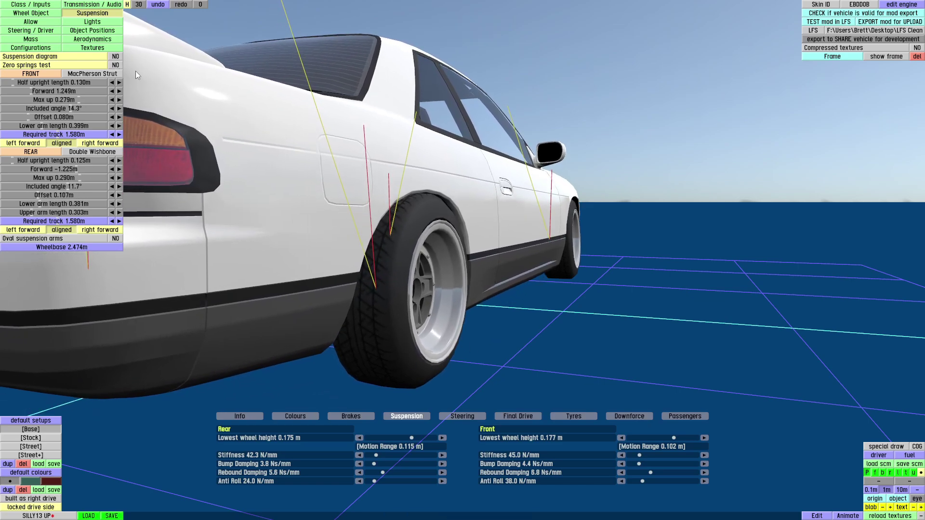
drag(467, 355, 411, 353)
click(115, 65)
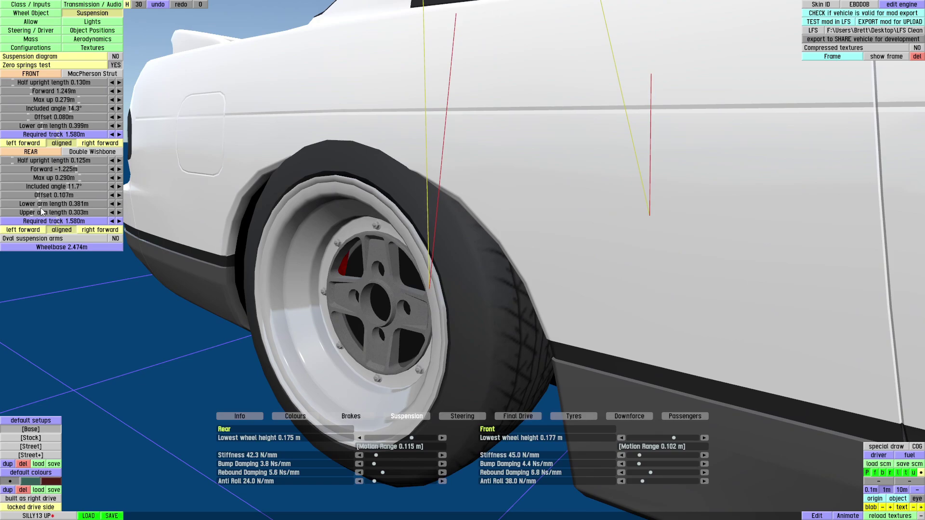
Step: Fine-tune the rear suspension's offset to 0.093 m
click(112, 195)
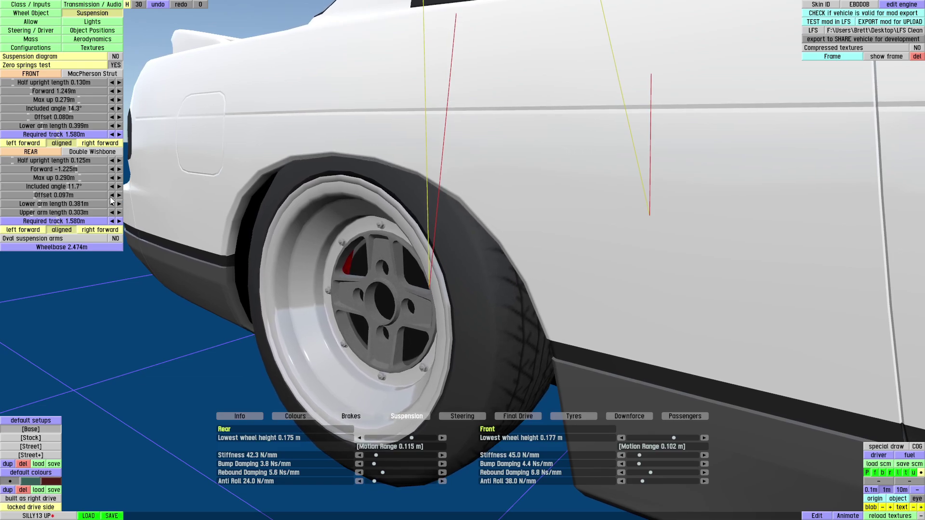
click(110, 196)
click(110, 196)
click(110, 197)
click(110, 197)
Step: Set the rear suspension's max up travel to 0.300 m and turn off the zero springs test
drag(405, 245, 306, 252)
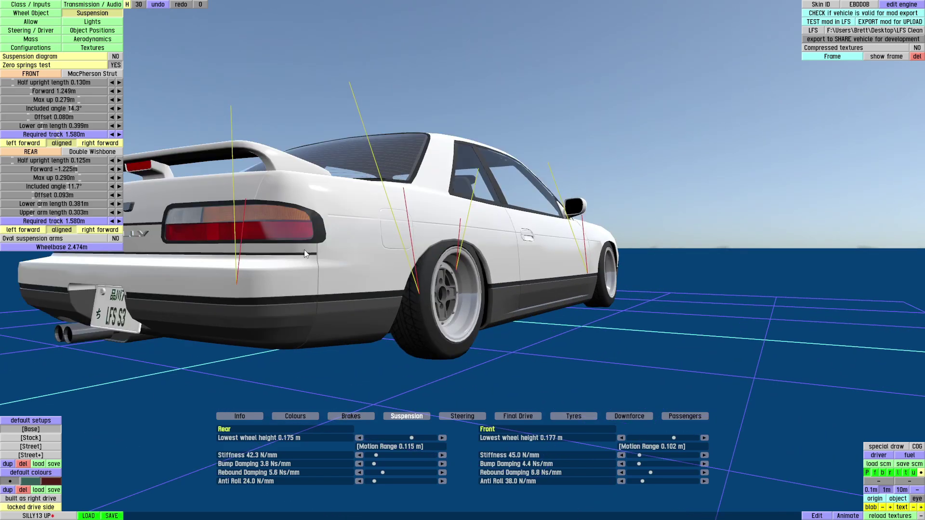
drag(188, 261, 111, 151)
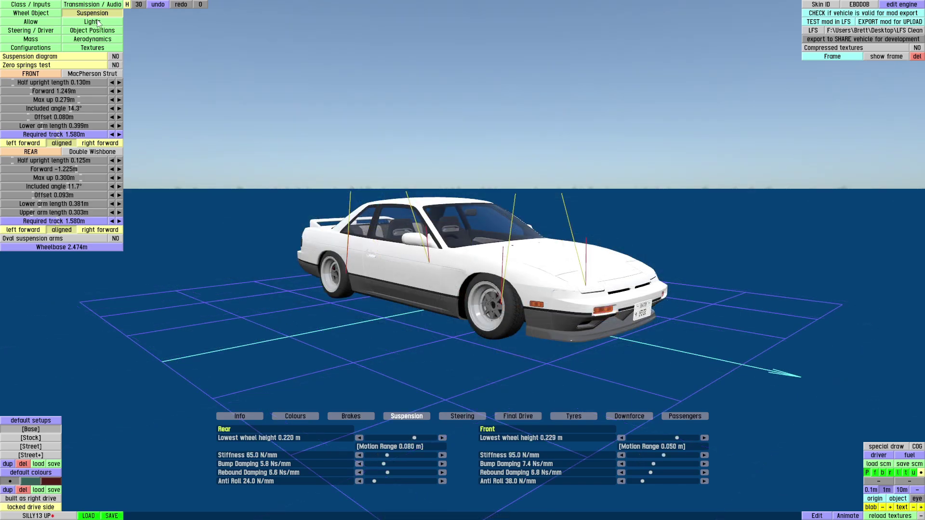
click(93, 14)
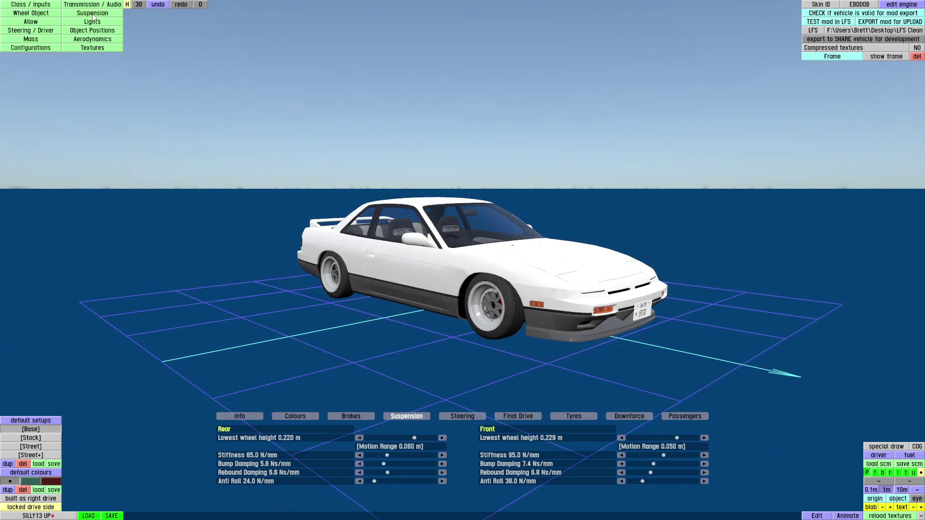
Step: Open the allowed features settings and briefly enable the open differential only restriction before disabling it again
click(50, 21)
right_drag(478, 308, 401, 315)
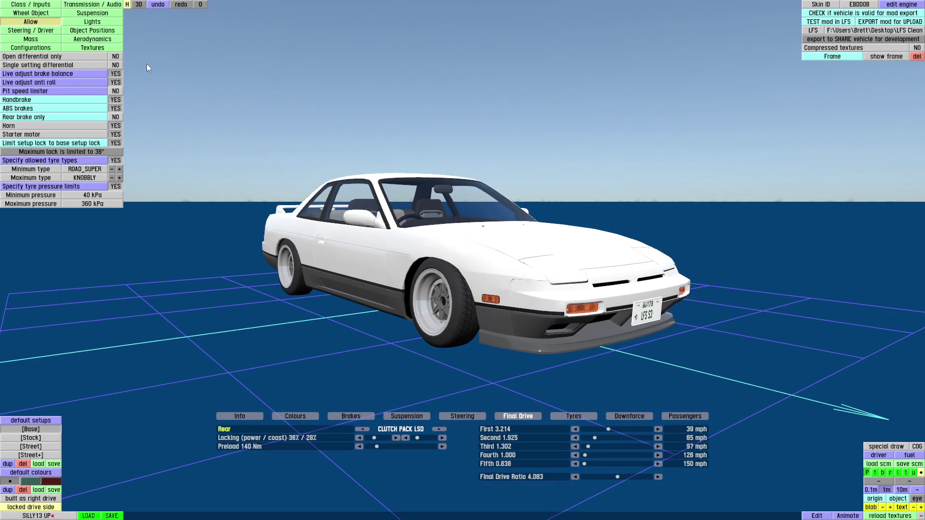
click(116, 57)
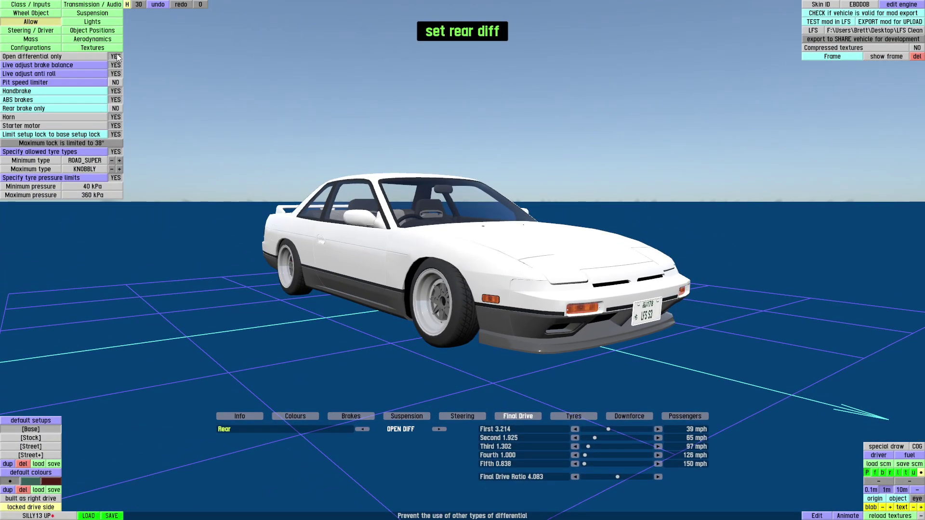
click(116, 56)
Step: Cycle the rear differential through the available types, including viscous LSD and locked diff, ending on open diff
click(439, 429)
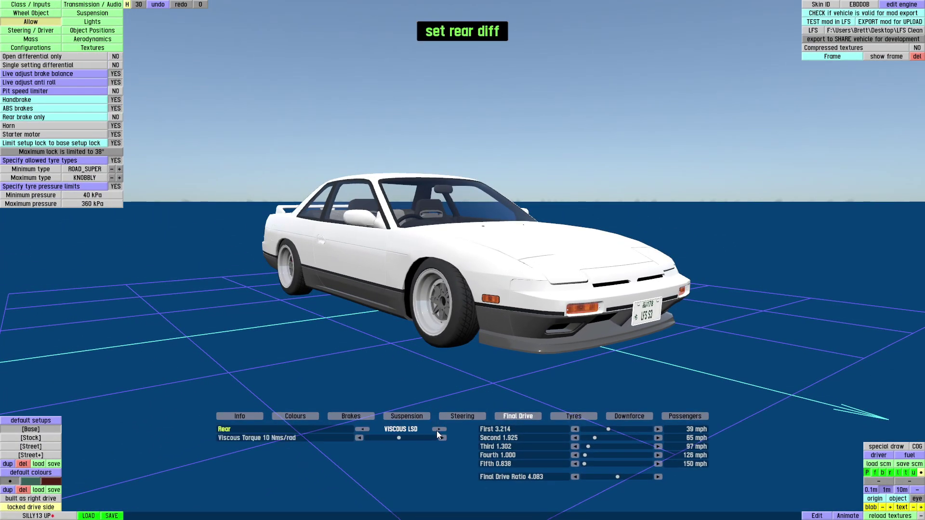
click(438, 430)
click(362, 429)
click(362, 429)
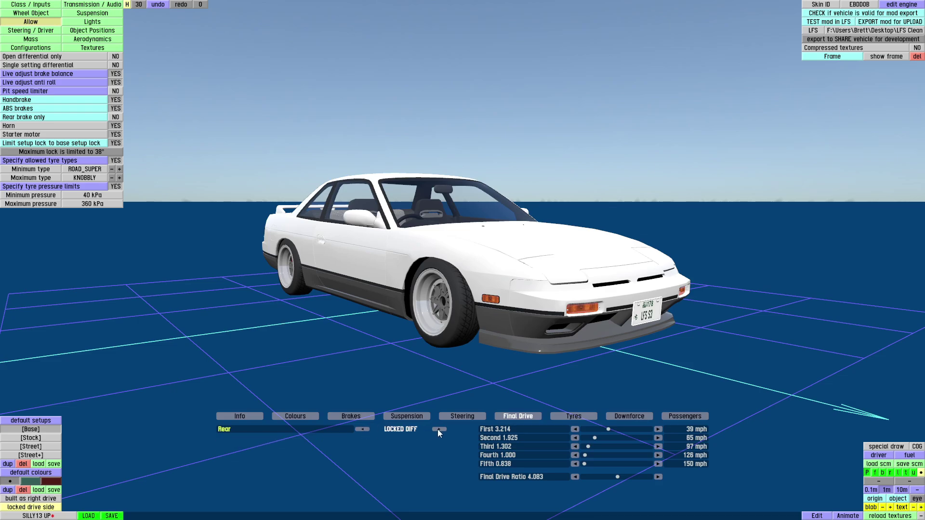
click(438, 429)
click(359, 429)
click(359, 428)
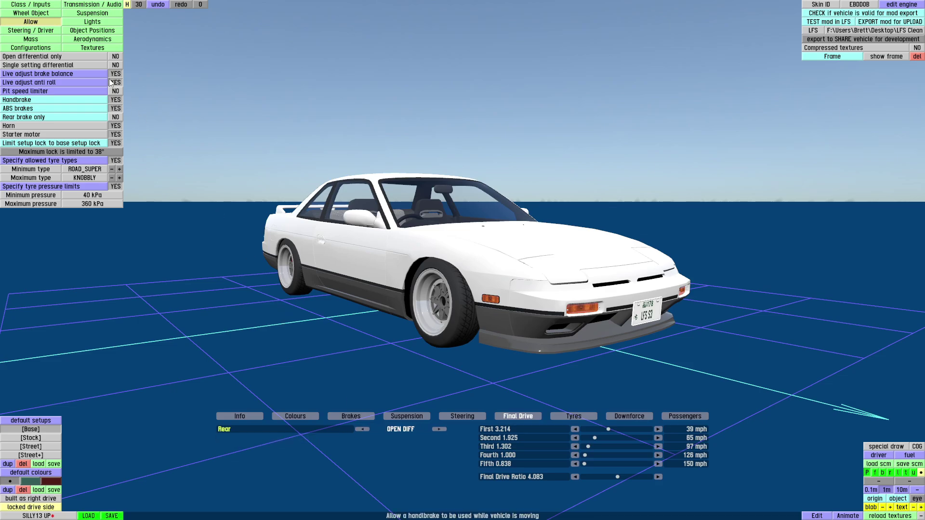
Step: Toggle open differential only on and off, and enable the single setting differential with a rear clutch pack LSD
click(115, 57)
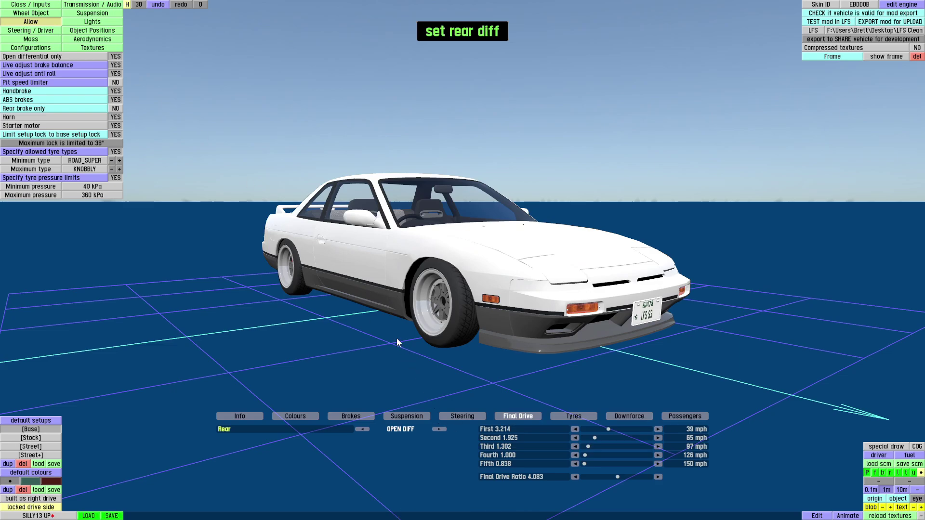
click(116, 57)
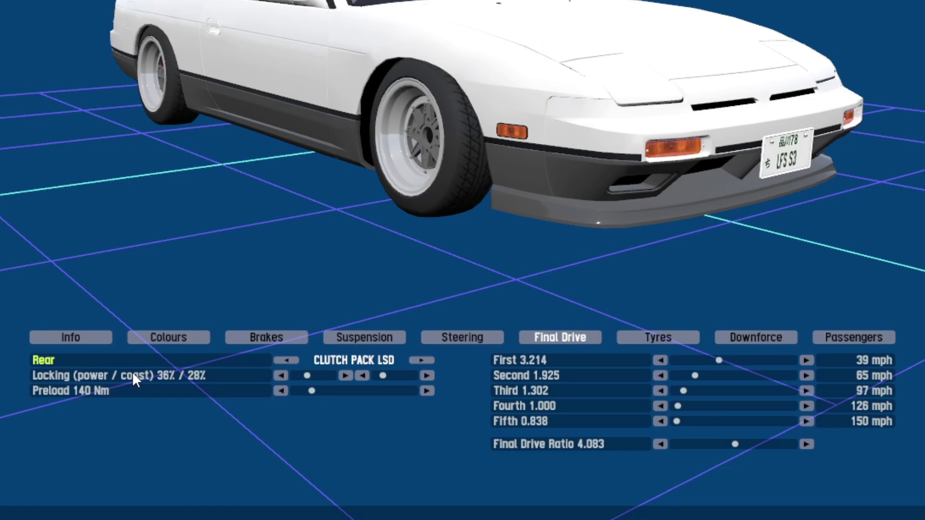
click(130, 375)
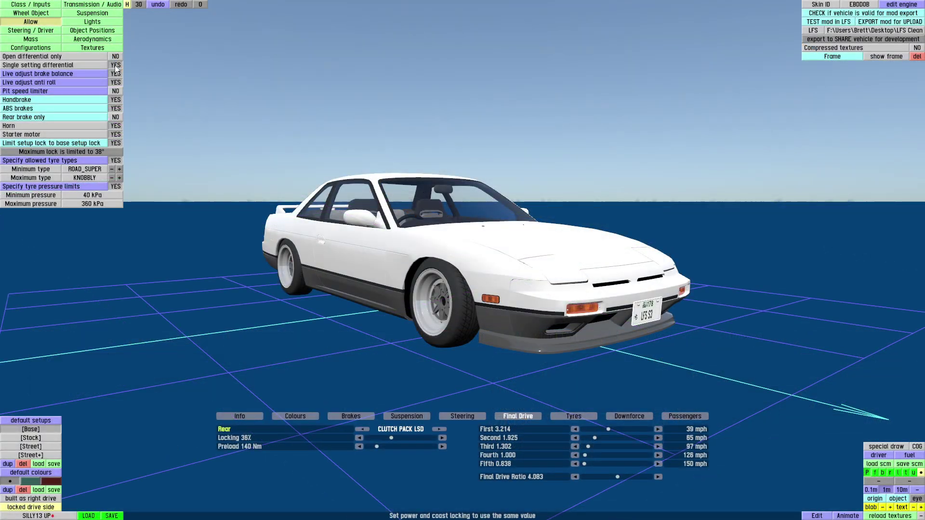
Step: Turn off the single setting differential, live brake balance adjustment, live anti roll adjustment and ABS brakes in the allowed features
click(116, 65)
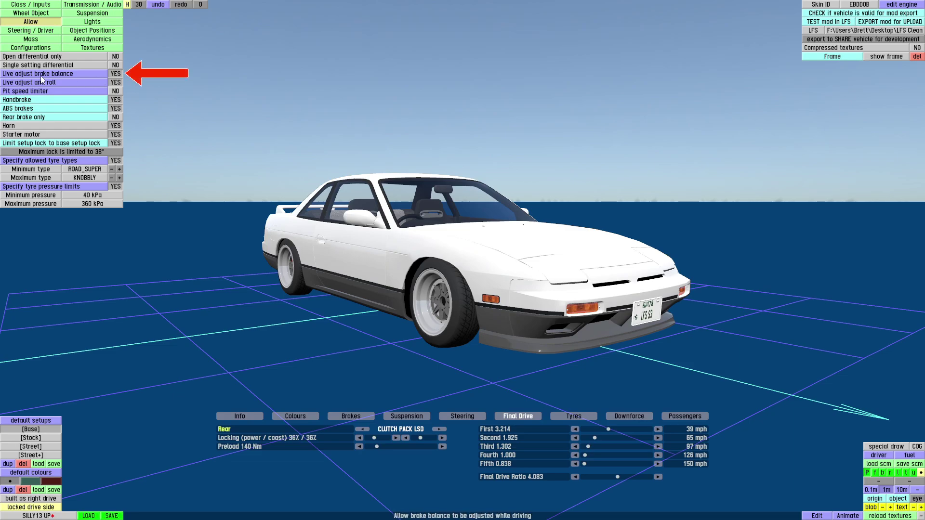
click(116, 74)
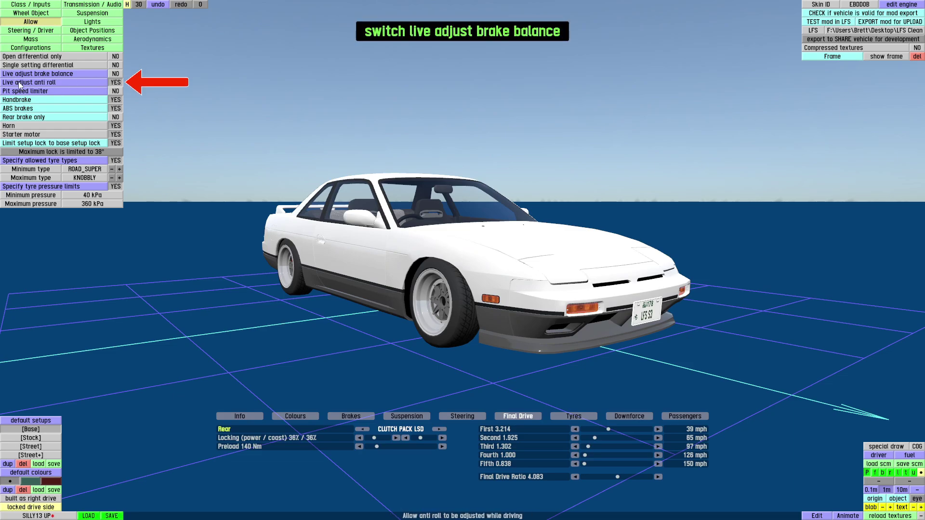
click(116, 83)
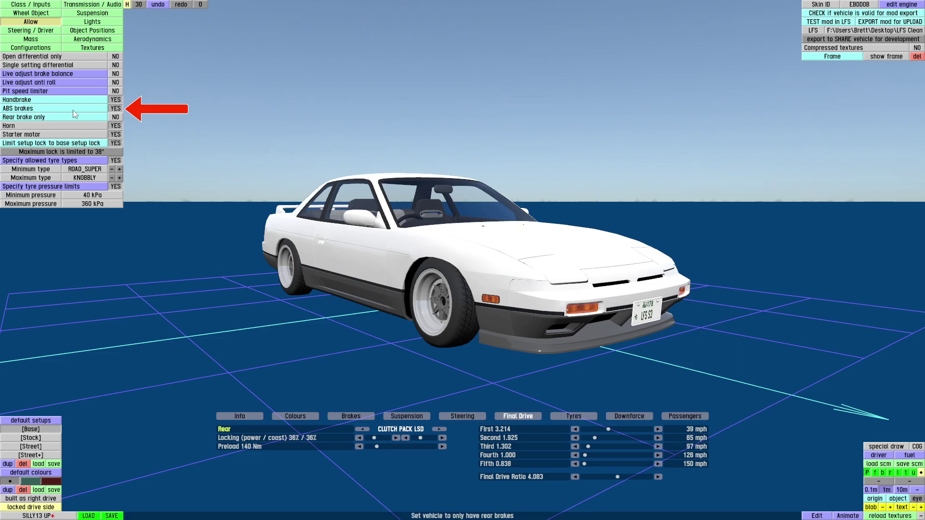
click(115, 109)
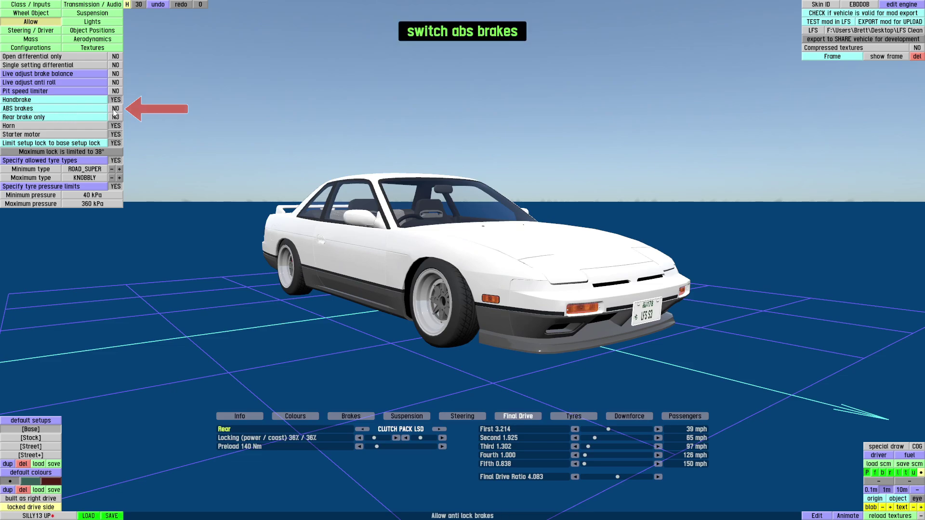
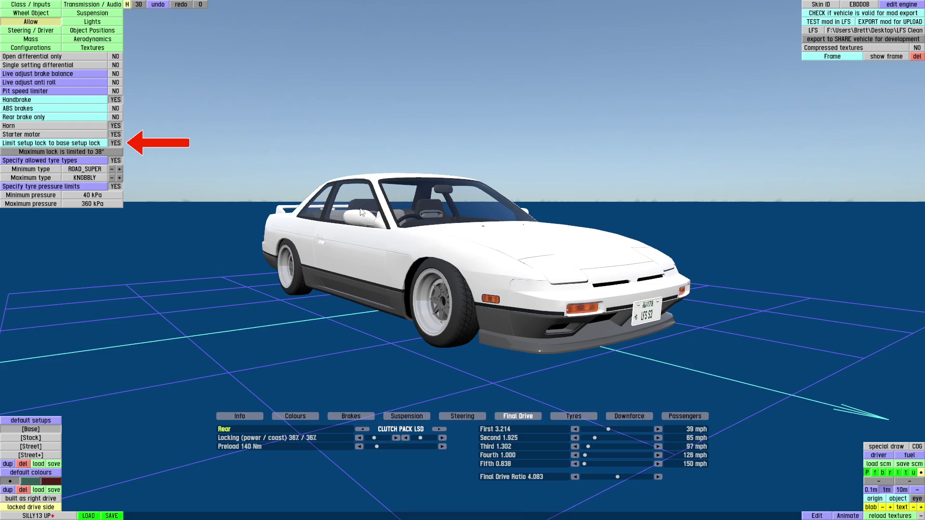
Step: Show the steering setup values and turn the editor's test steering to full lock to inspect the front wheels
click(461, 419)
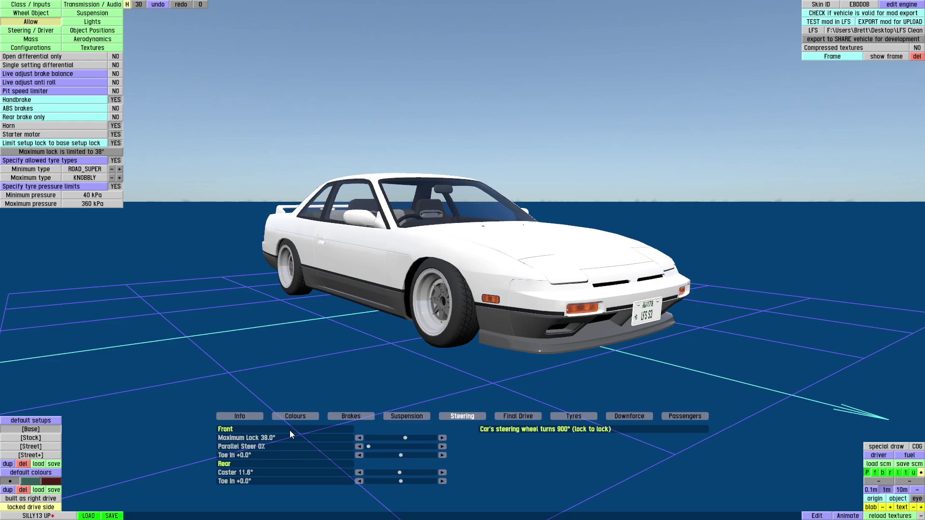
click(21, 32)
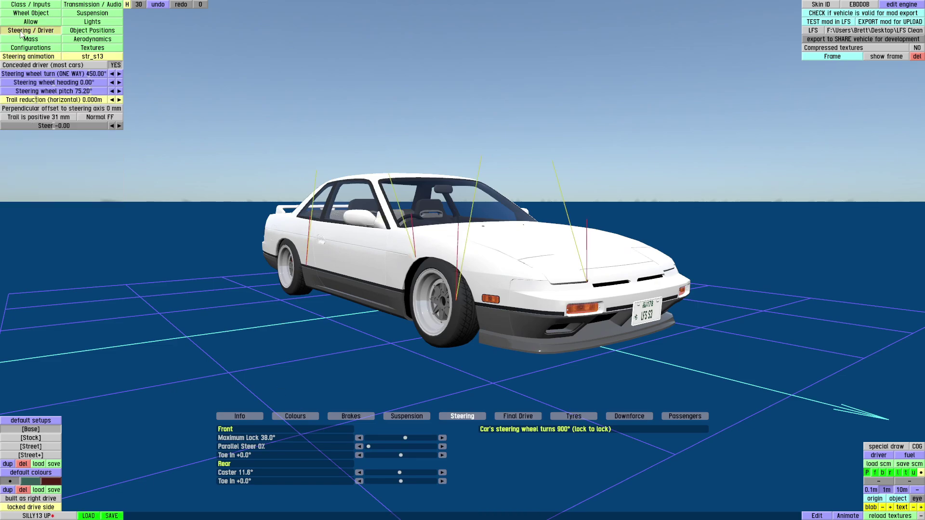
drag(75, 127, 1, 135)
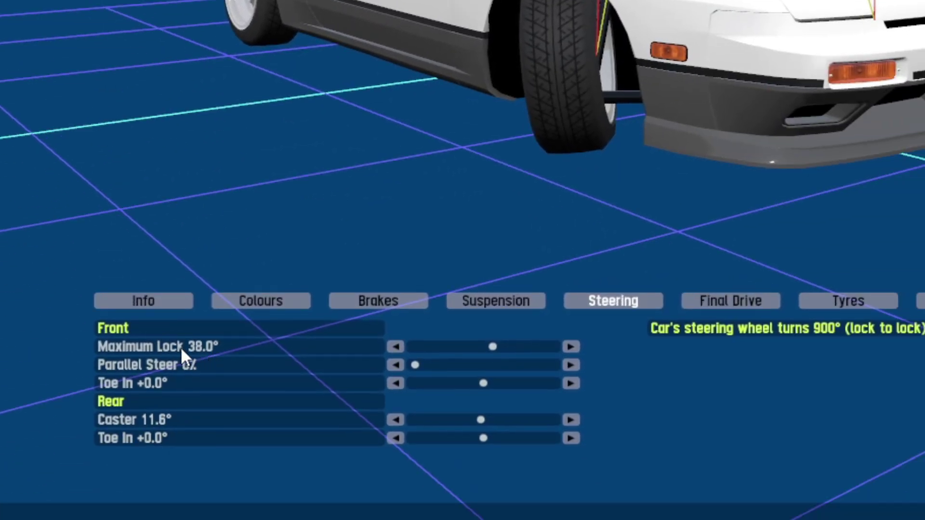
Step: Return to the allowed features and compare the steering maximum lock in the Stock and Street default setups with the Base setup
click(31, 22)
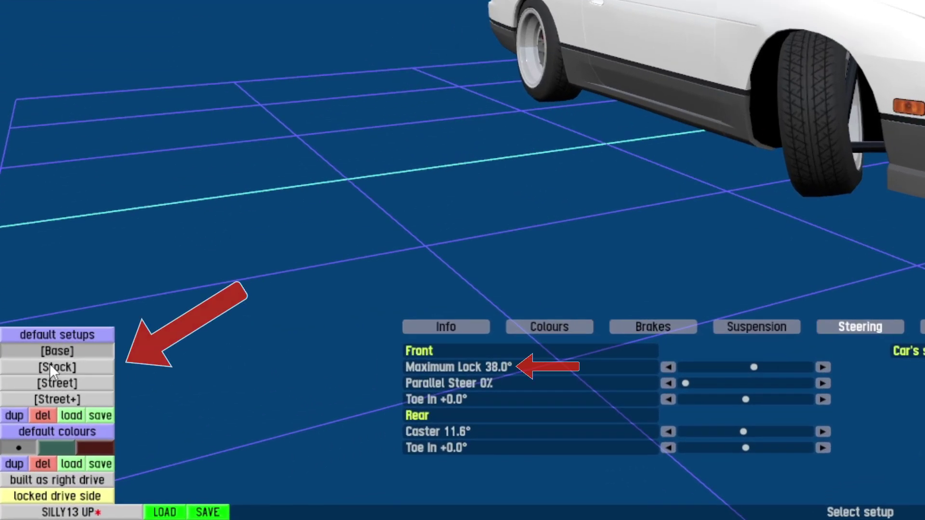
click(27, 436)
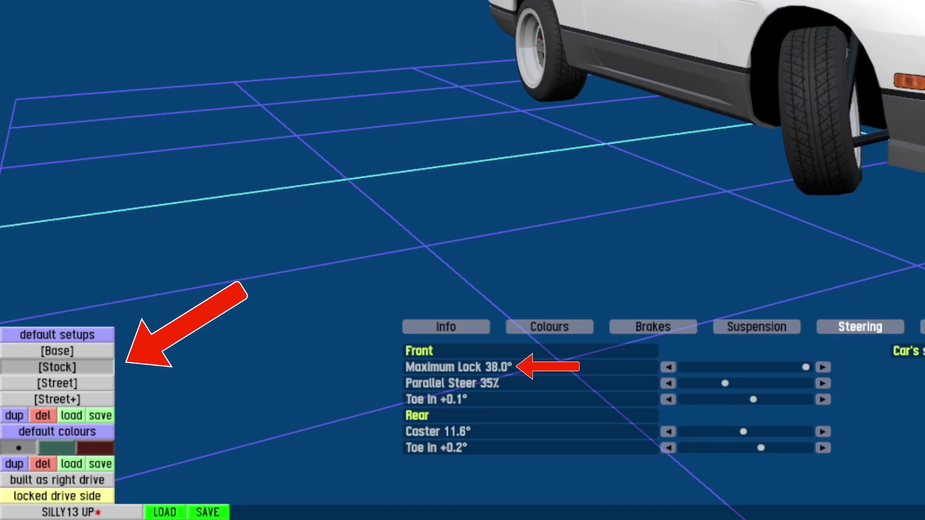
click(74, 384)
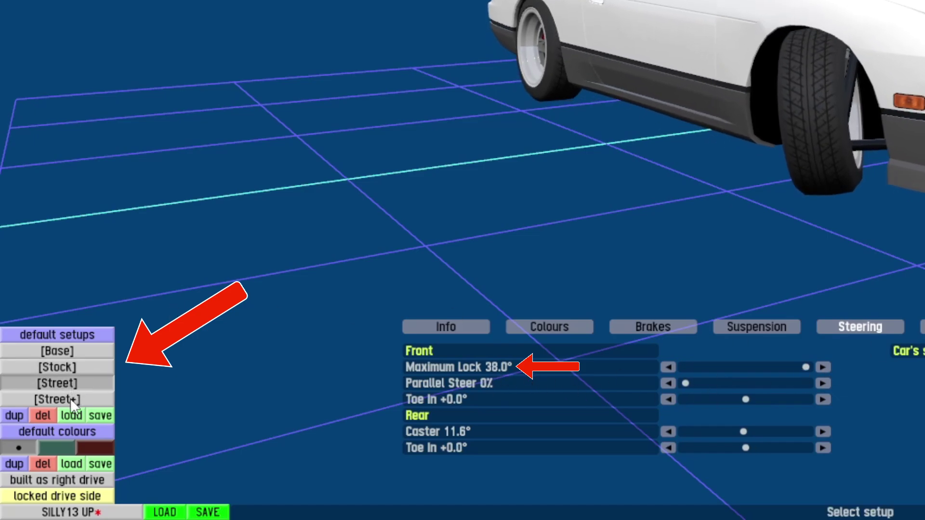
click(73, 355)
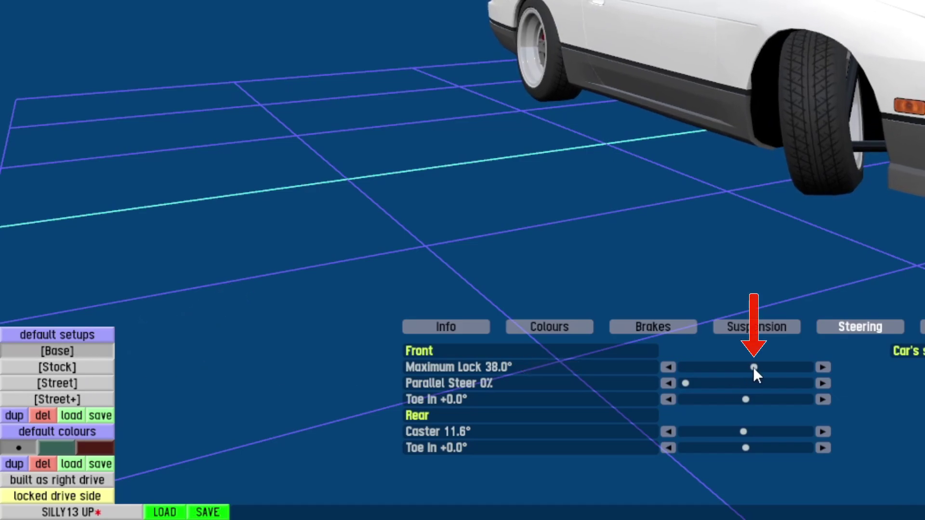
Step: Try a maximum lock of 60.0° in the Base setup and turn the test steering to -60.00 to inspect the front wheel
drag(753, 367, 872, 378)
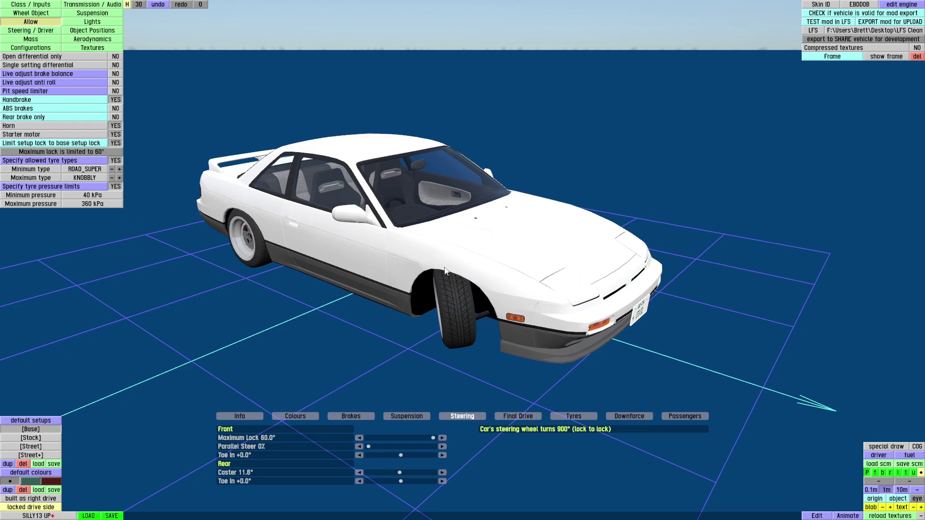
click(30, 30)
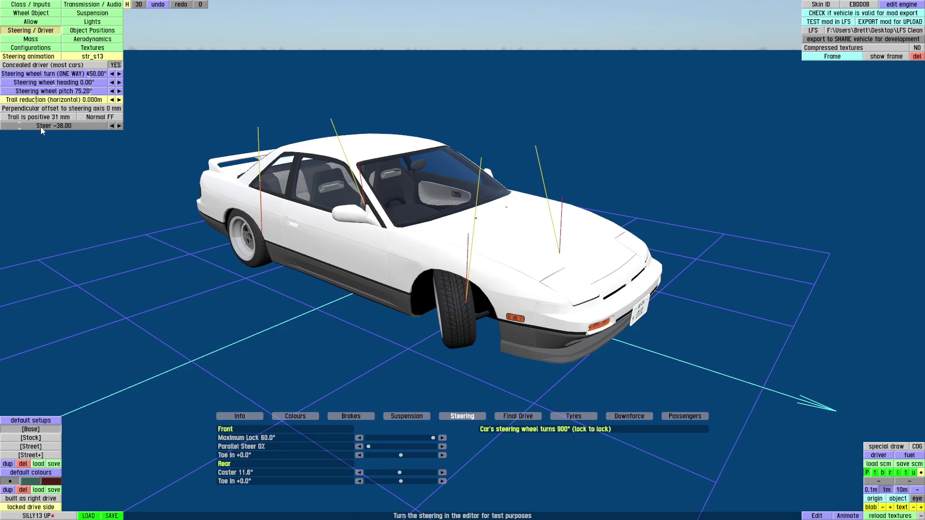
drag(40, 126, 10, 131)
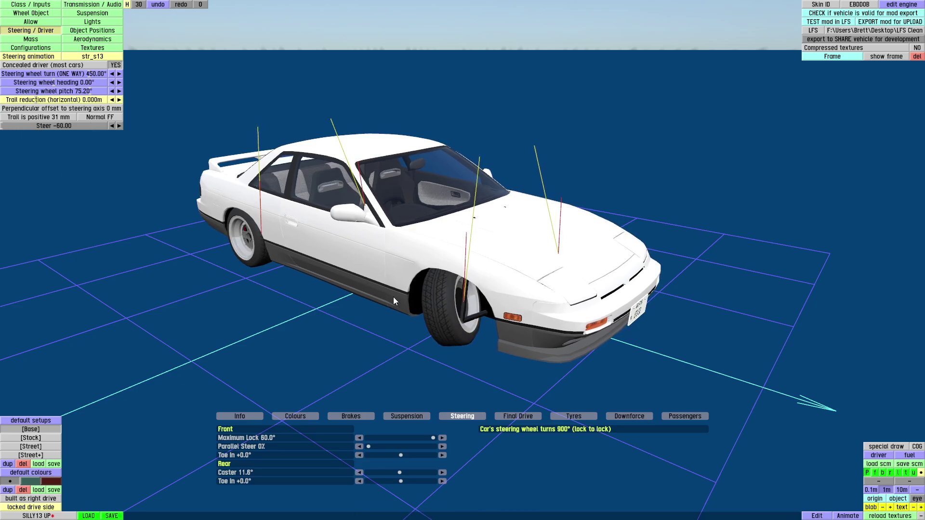
middle_drag(394, 296, 481, 286)
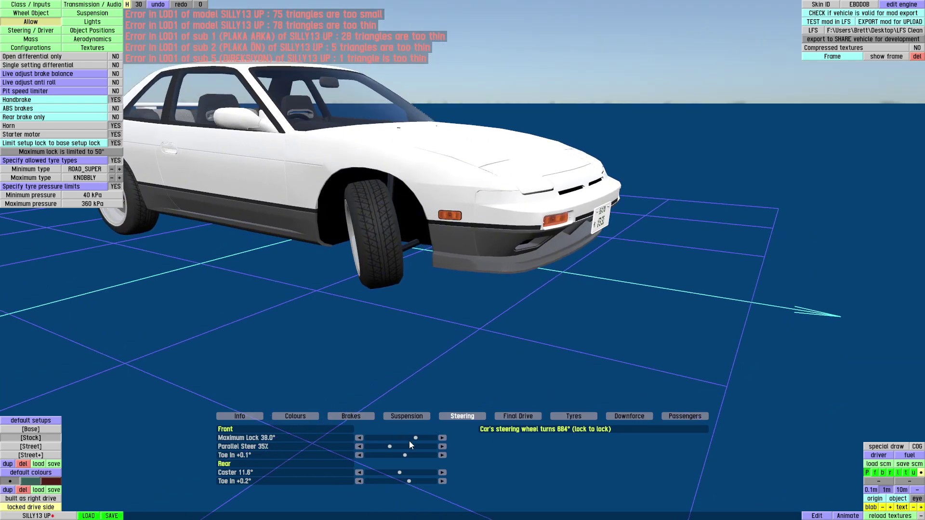
Step: Raise the maximum lock to 50.0° in the Stock, Street and Street+ default setups and return to the Base setup
drag(416, 438, 435, 439)
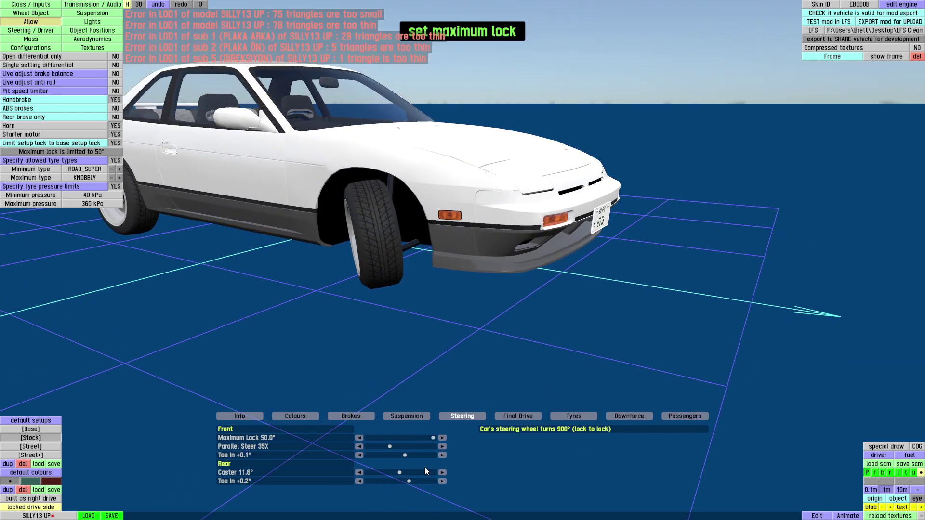
click(39, 445)
click(442, 439)
click(40, 455)
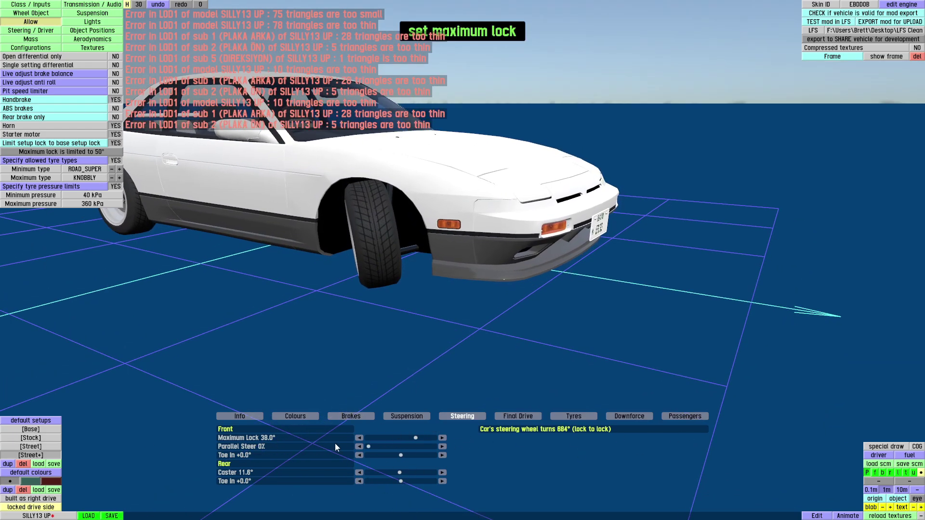
click(441, 439)
click(39, 430)
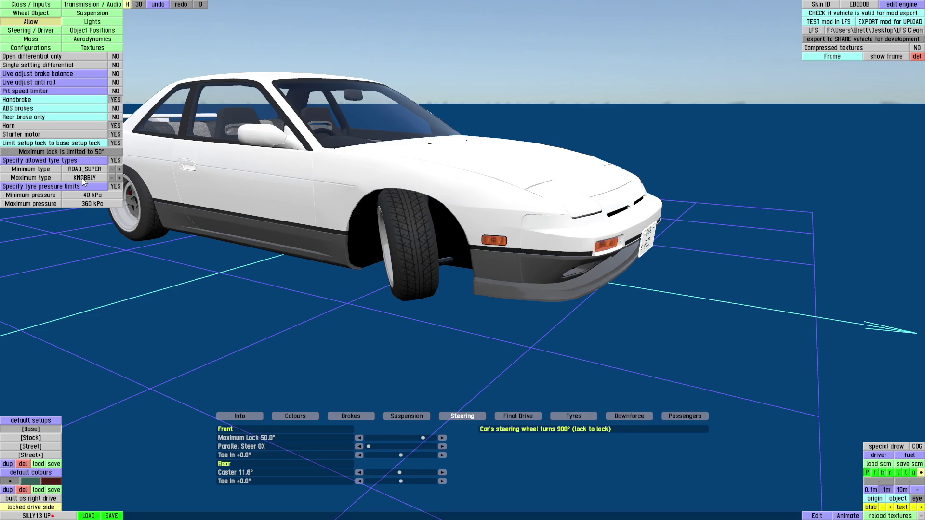
Step: Show the tyre setup and step through the minimum allowed tyre types, ending on SLICK_R1
click(579, 417)
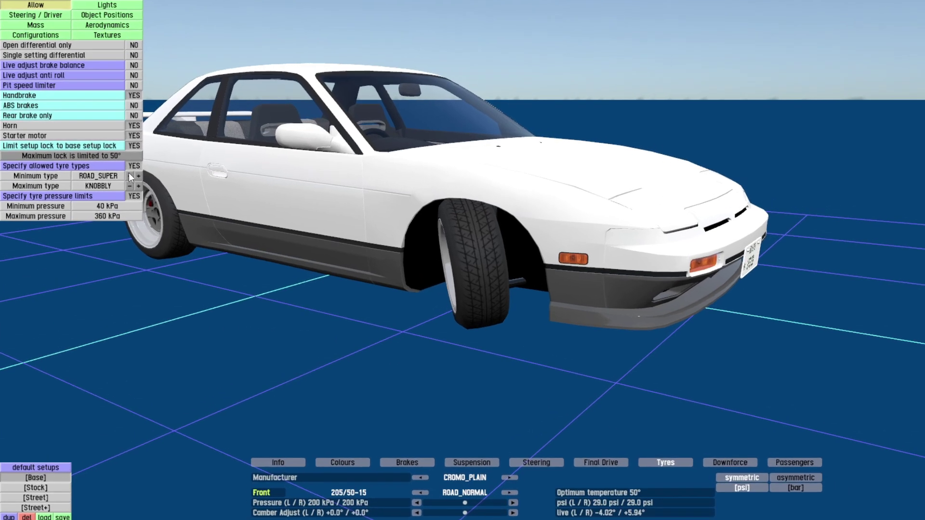
click(119, 169)
click(201, 199)
click(189, 199)
click(189, 198)
click(190, 198)
click(189, 199)
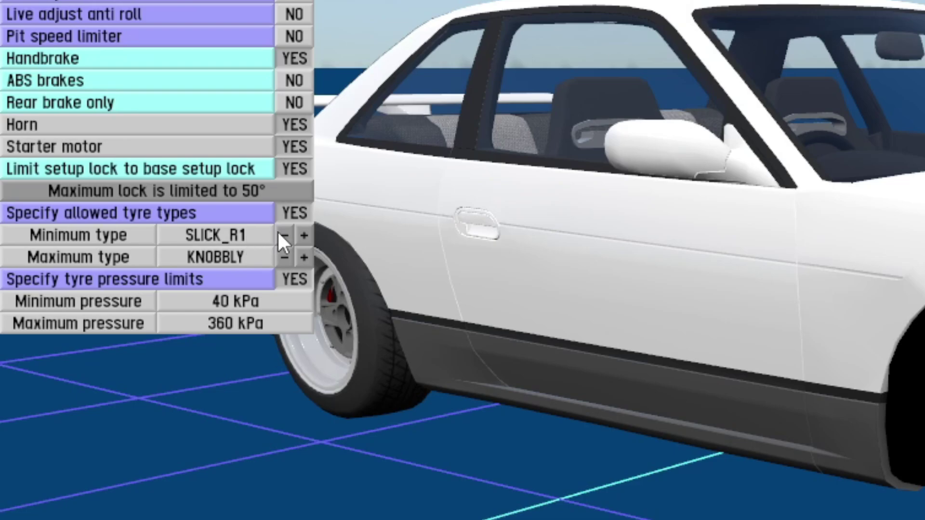
click(302, 232)
click(302, 232)
click(303, 232)
click(284, 235)
click(284, 234)
click(284, 235)
Step: Lower the maximum allowed tyre type to ROAD_NORMAL and raise it back to KNOBBLY
click(285, 257)
click(284, 257)
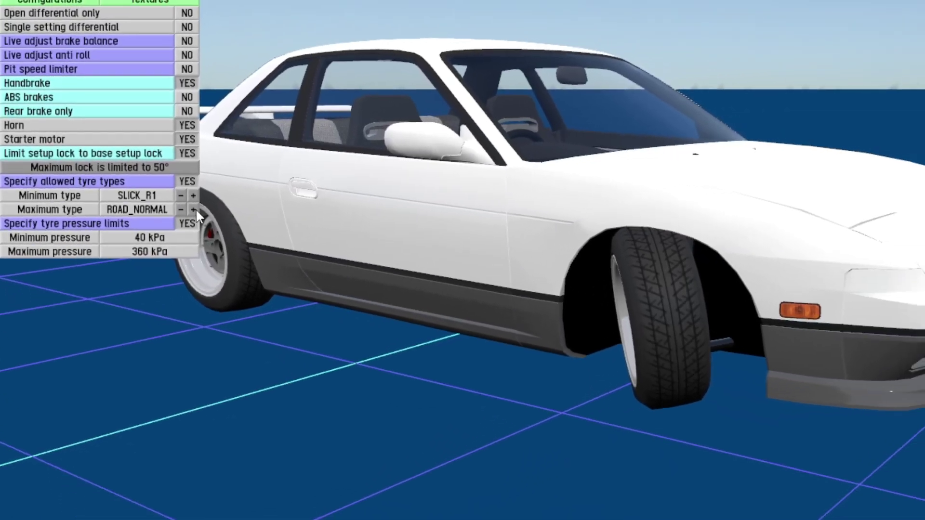
click(303, 258)
click(303, 257)
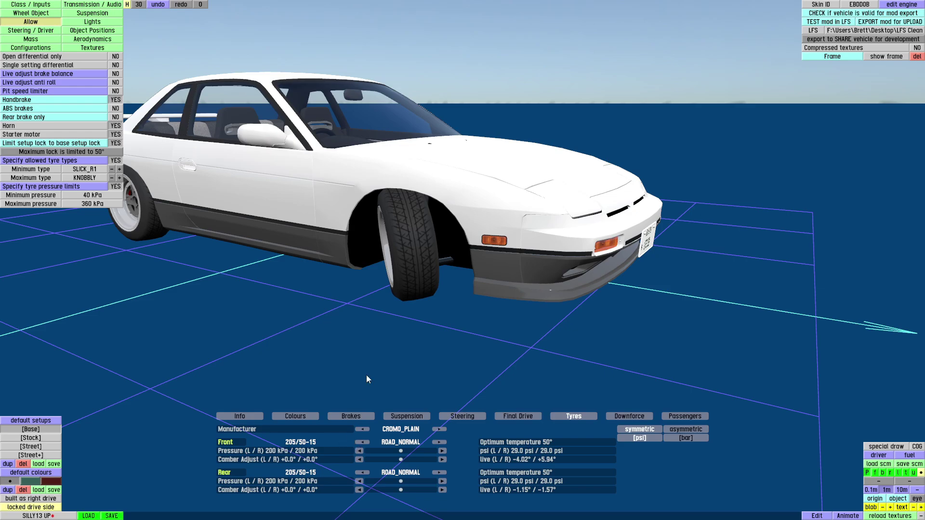
Step: Cycle the front tyre type through SLICK_R2 and SLICK_R1, ending back on ROAD_NORMAL
click(361, 442)
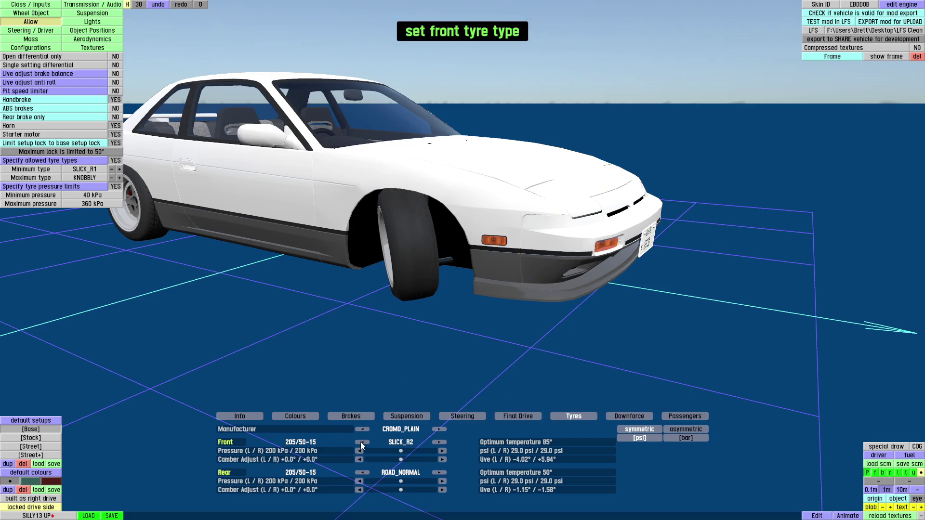
click(360, 442)
click(438, 441)
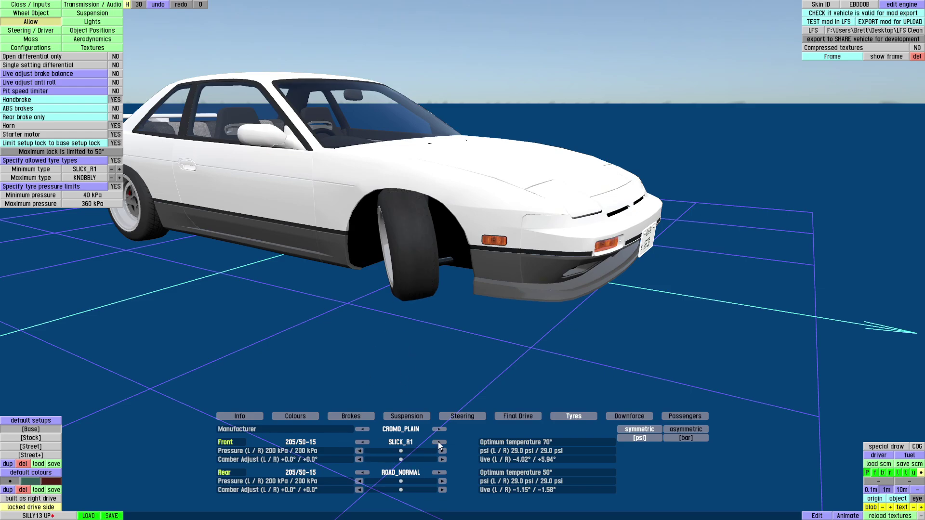
click(438, 442)
click(359, 442)
click(440, 442)
click(438, 442)
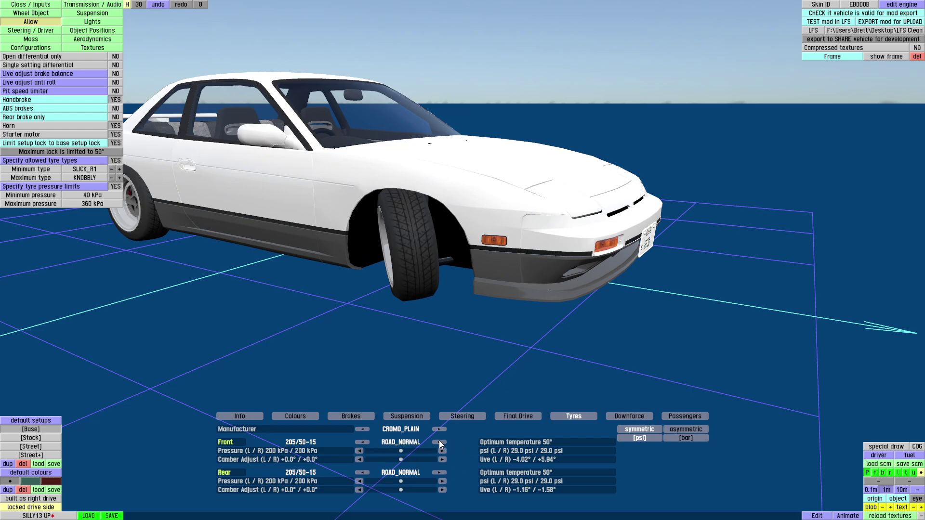
Step: Raise the minimum allowed tyre type past ROAD_SUPER to ROAD_NORMAL
click(120, 169)
click(119, 169)
click(119, 169)
click(119, 169)
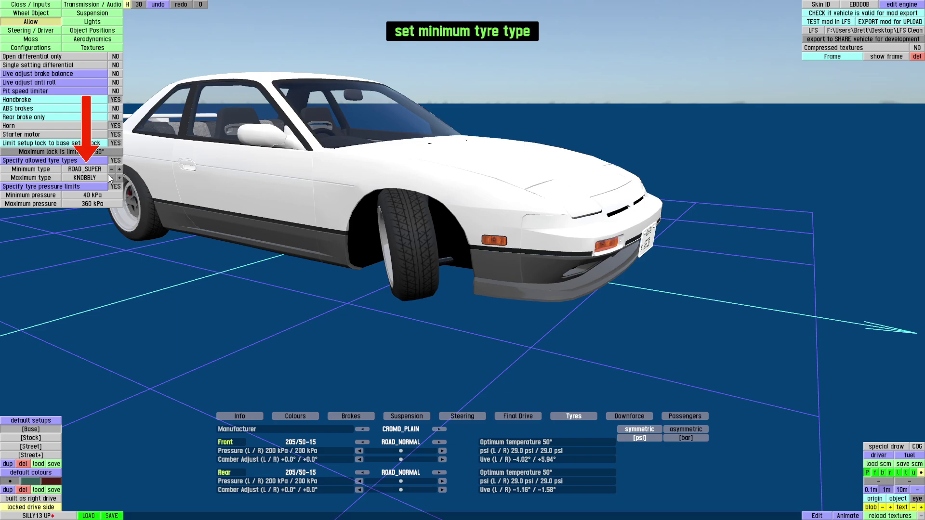
click(120, 169)
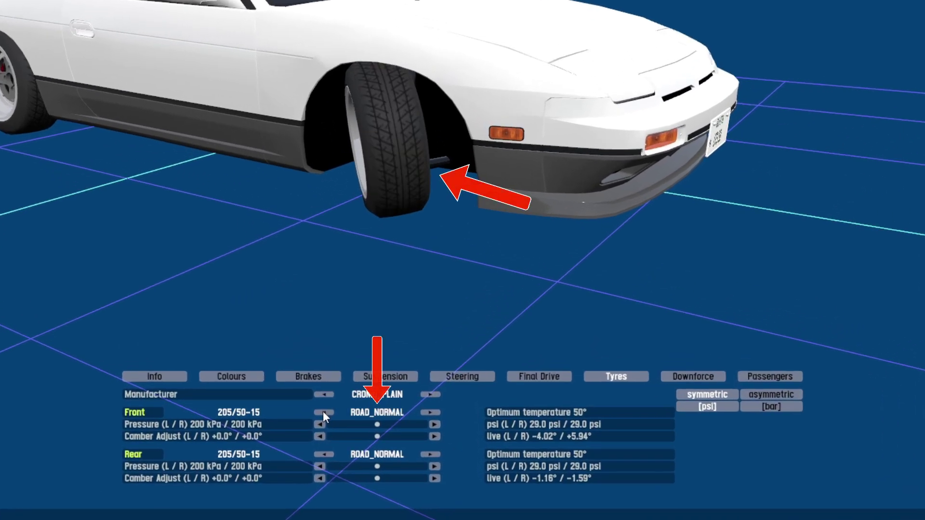
Step: Cycle the front tyre through the allowed types, including HYBRID, ending on ROAD_NORMAL
click(323, 411)
click(431, 413)
click(432, 413)
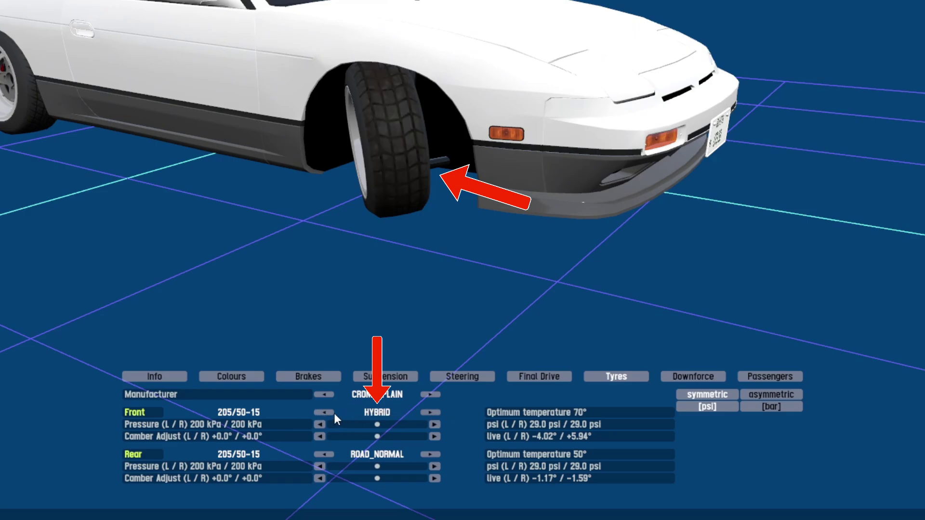
click(322, 411)
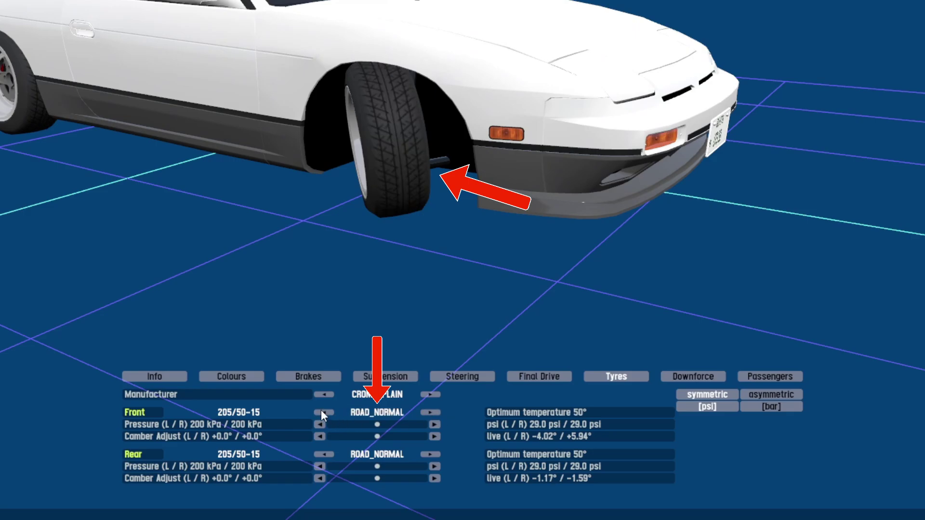
click(321, 411)
click(321, 410)
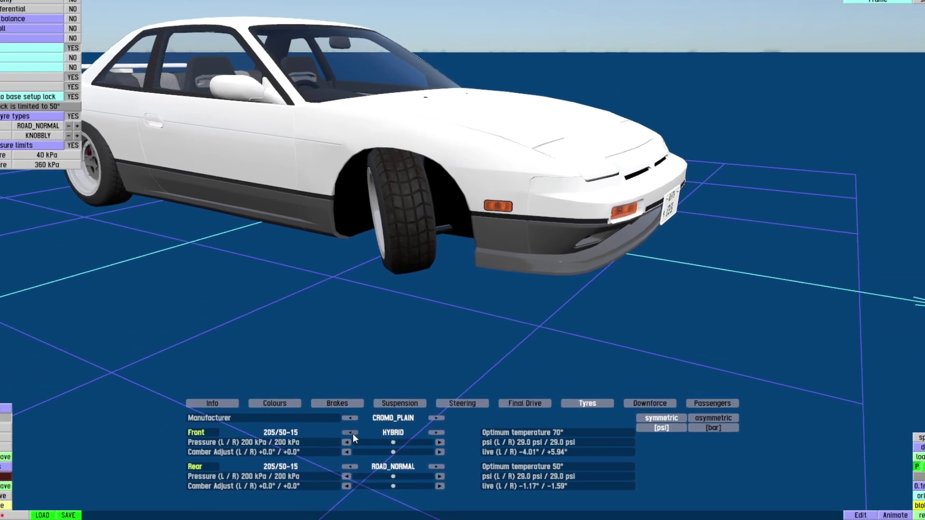
click(353, 433)
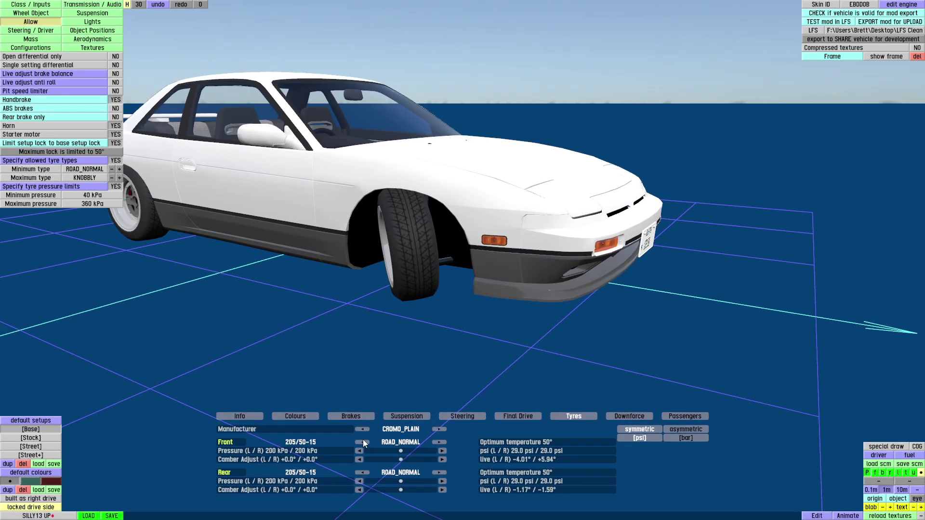
Step: Set the minimum allowed tyre type to ROAD_SUPER, keep allowed tyre types specified, and turn off the tyre pressure limits
click(112, 178)
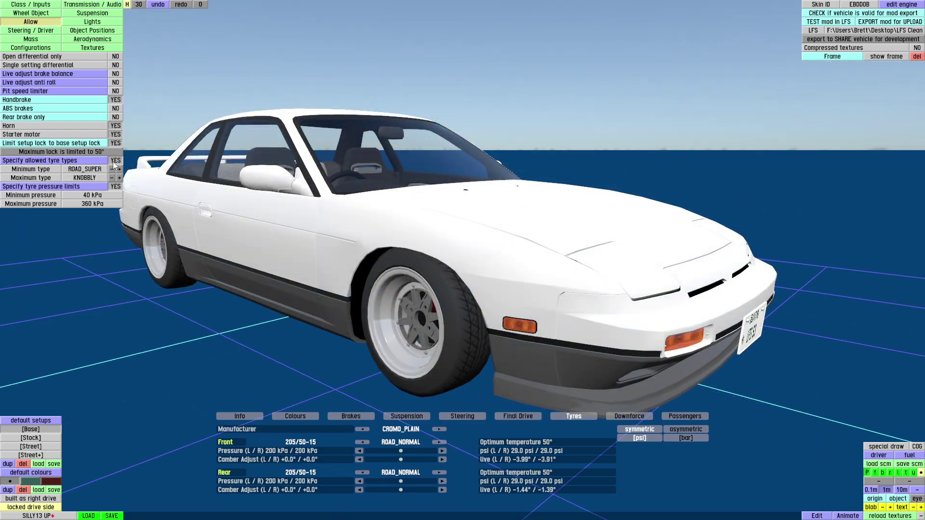
click(114, 160)
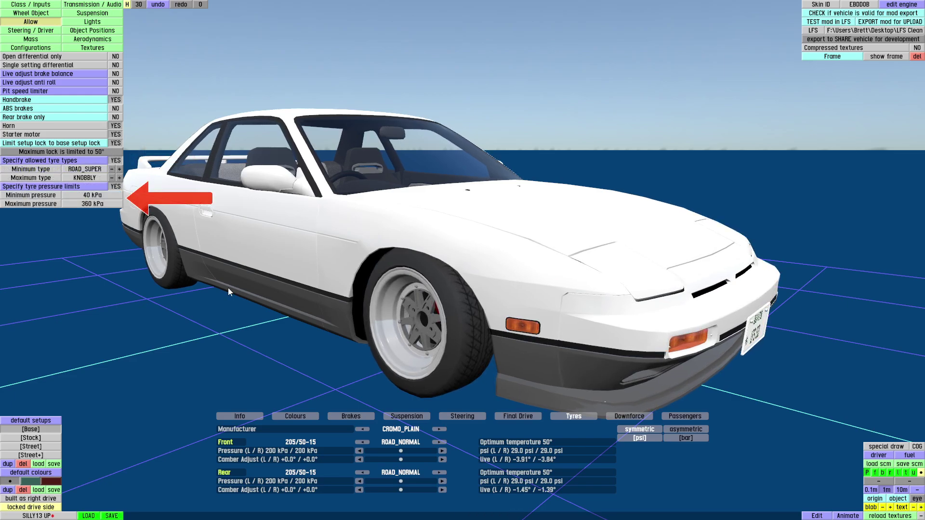
click(111, 187)
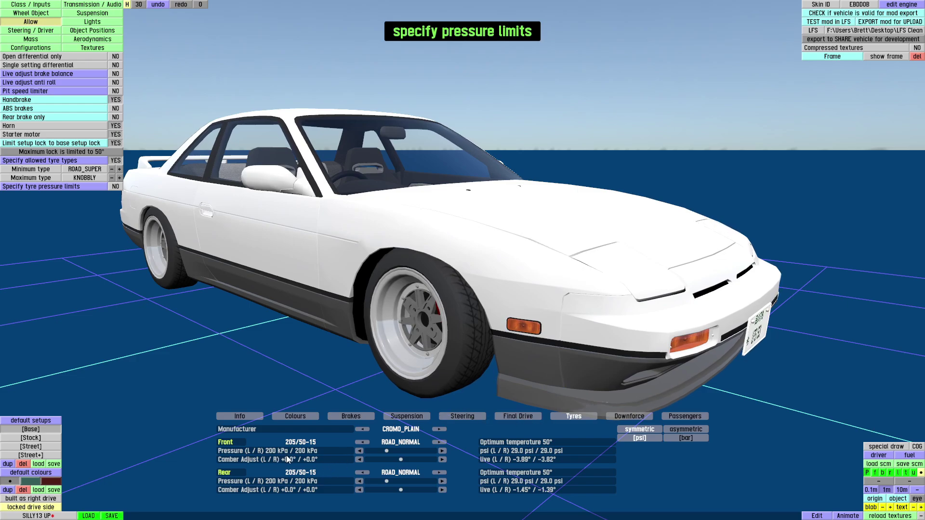
Step: Raise the front tyre pressure to 650 kPa and bring it back down to the low end of its range
drag(403, 451, 512, 453)
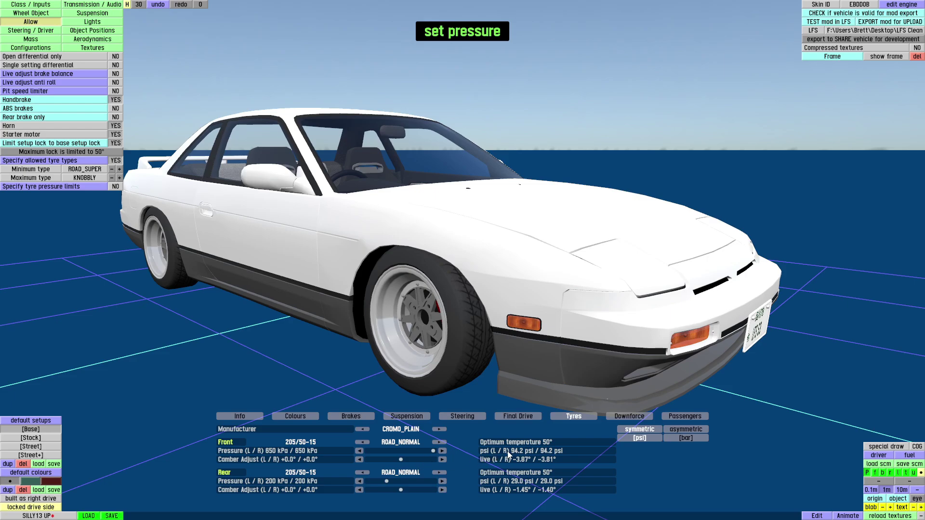
drag(435, 452, 318, 452)
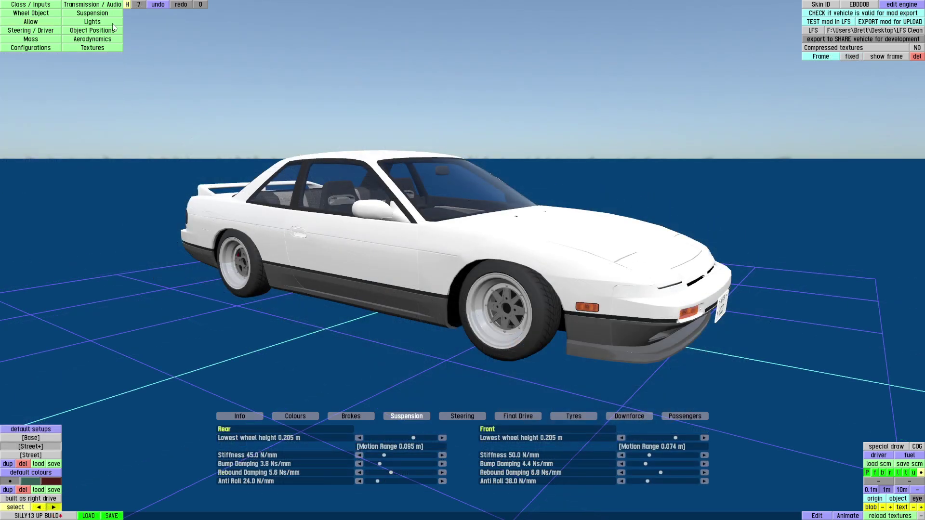
Step: Open the light settings and test the appearance of the brake and tail light groups from behind the car
click(112, 24)
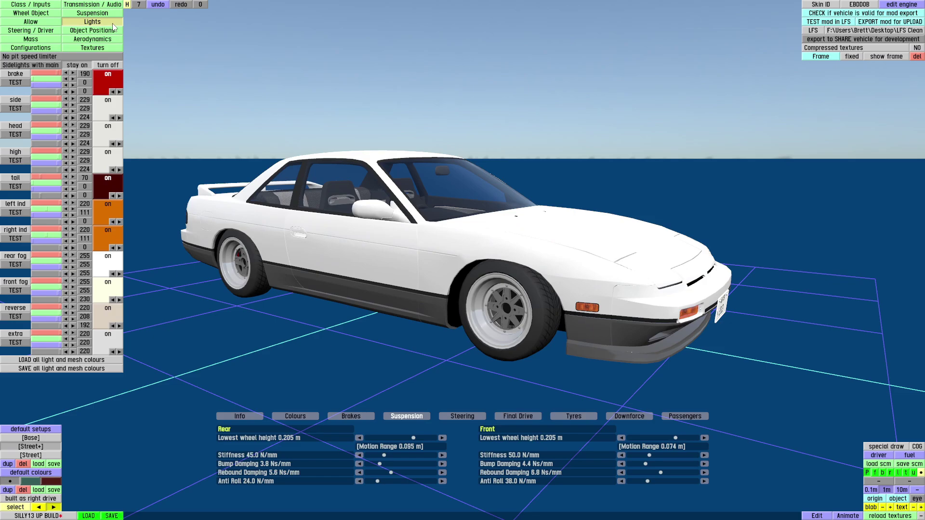
drag(302, 241, 446, 286)
drag(333, 264, 354, 263)
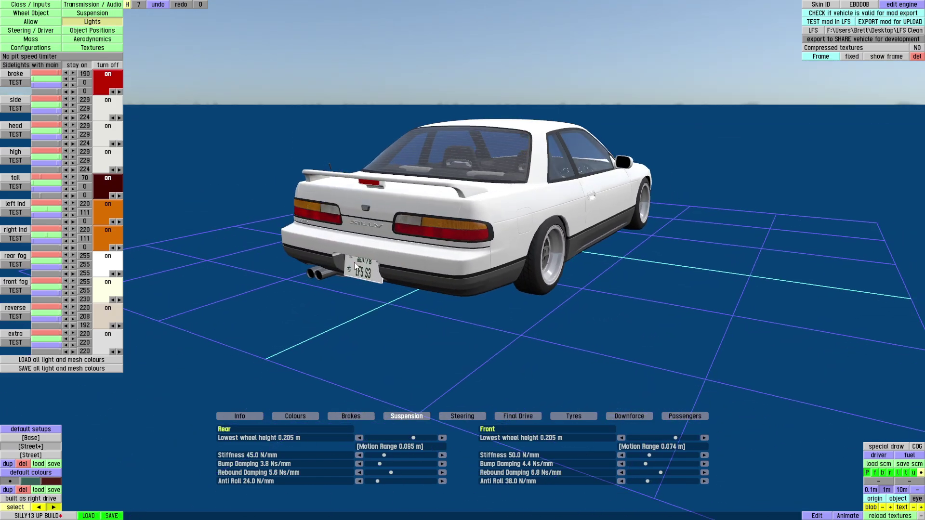
click(22, 82)
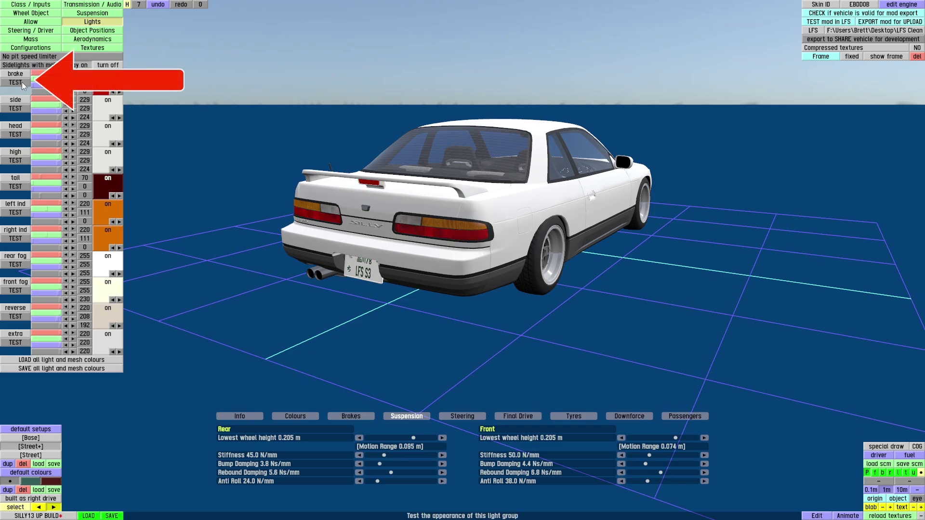
click(18, 185)
right_drag(133, 284, 323, 289)
scroll(314, 293, up, 3)
click(11, 187)
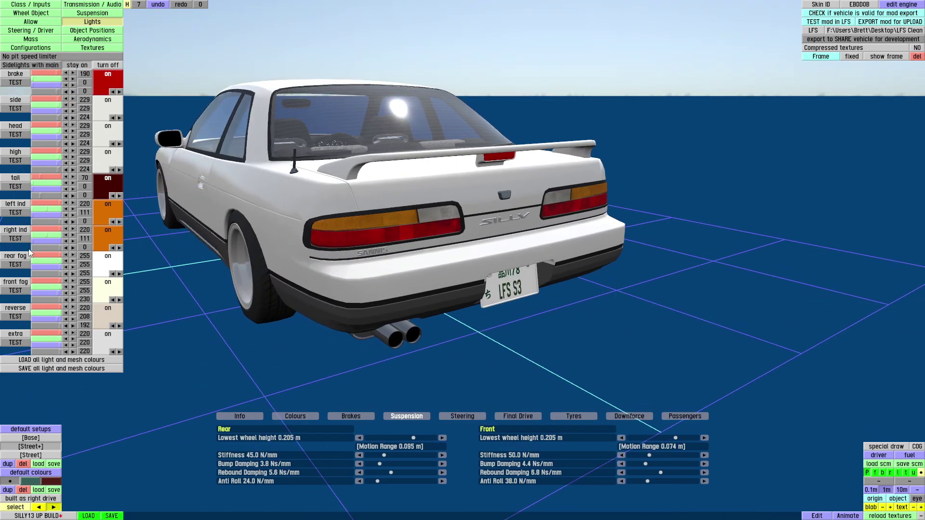
Step: Switch on the light test for the left and right indicators
click(17, 212)
click(15, 239)
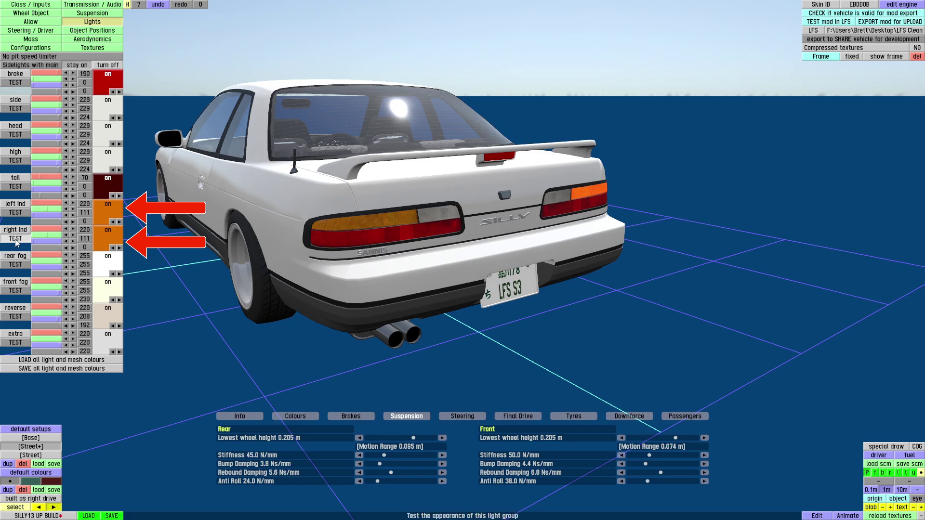
click(16, 239)
right_drag(333, 286, 416, 316)
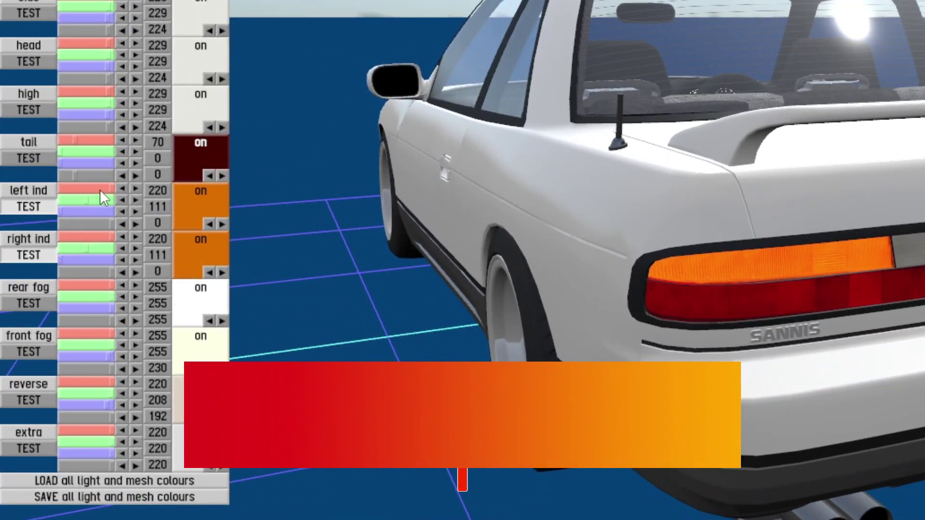
Step: Set the left indicator's green value to 196 and copy its colour to the right indicator
mouse_move(94, 200)
mouse_down()
mouse_move(119, 200)
mouse_move(109, 203)
mouse_up()
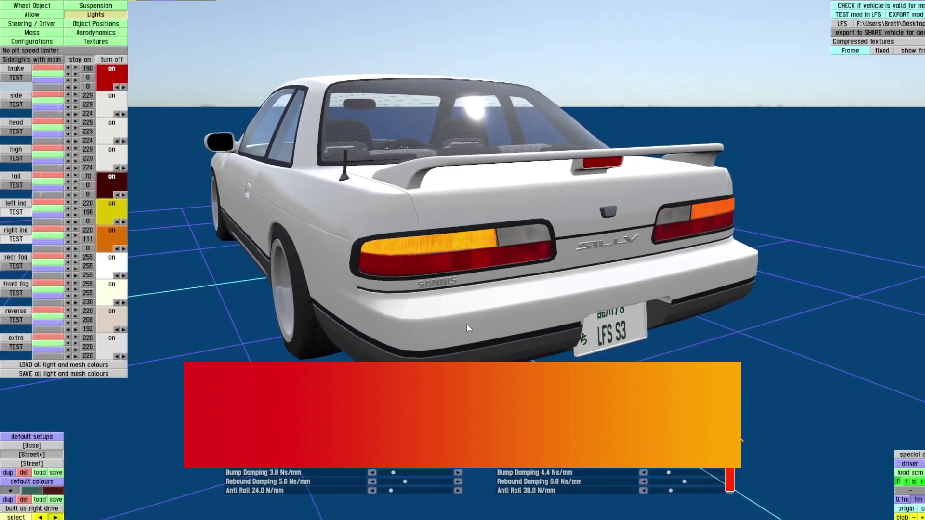
drag(418, 331, 380, 209)
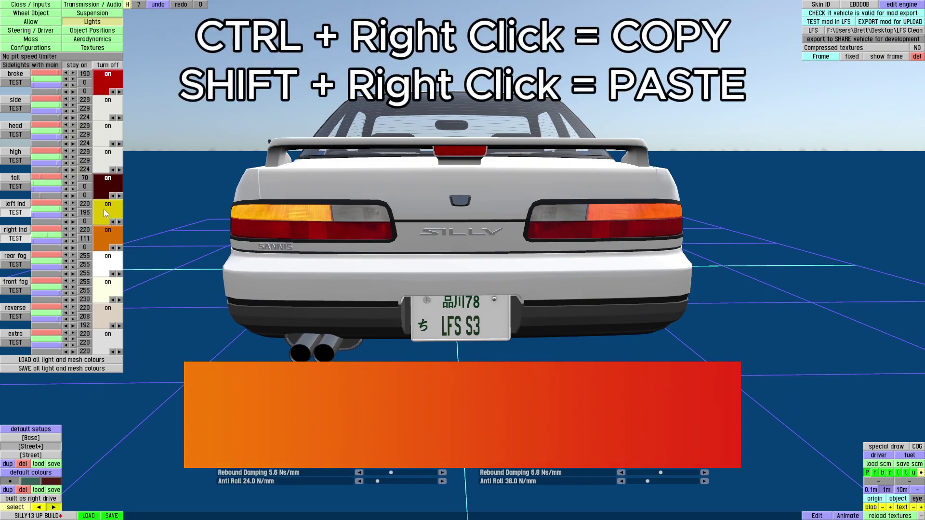
shift+right_click(108, 236)
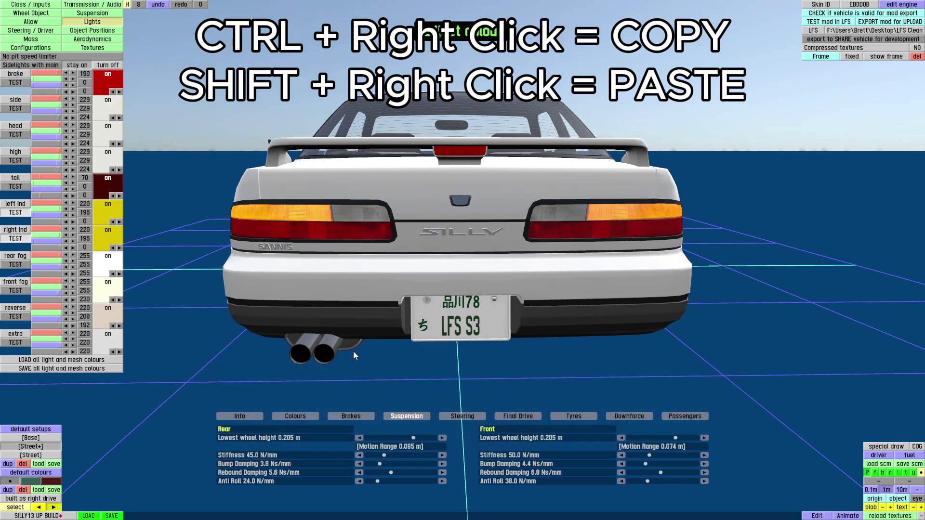
drag(387, 343, 299, 283)
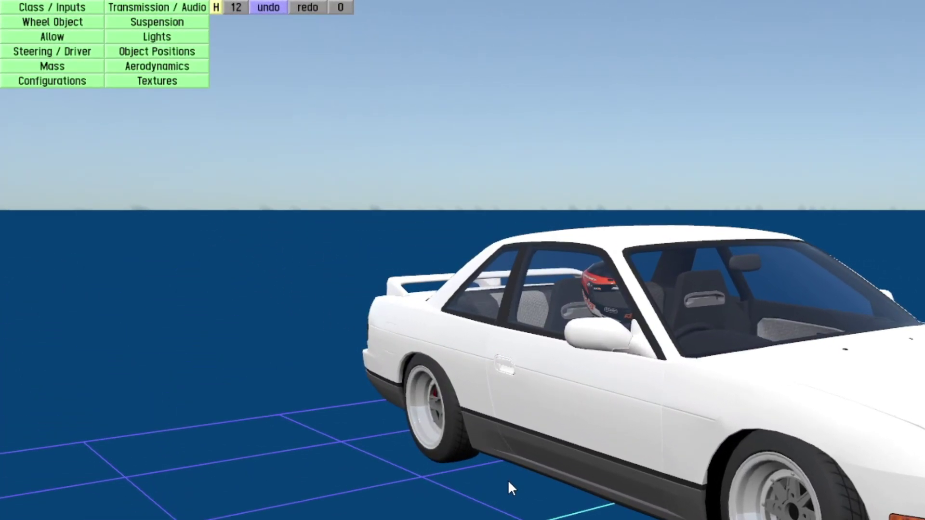
Step: Open the steering and driver settings and turn the test steering to 21.43
click(31, 30)
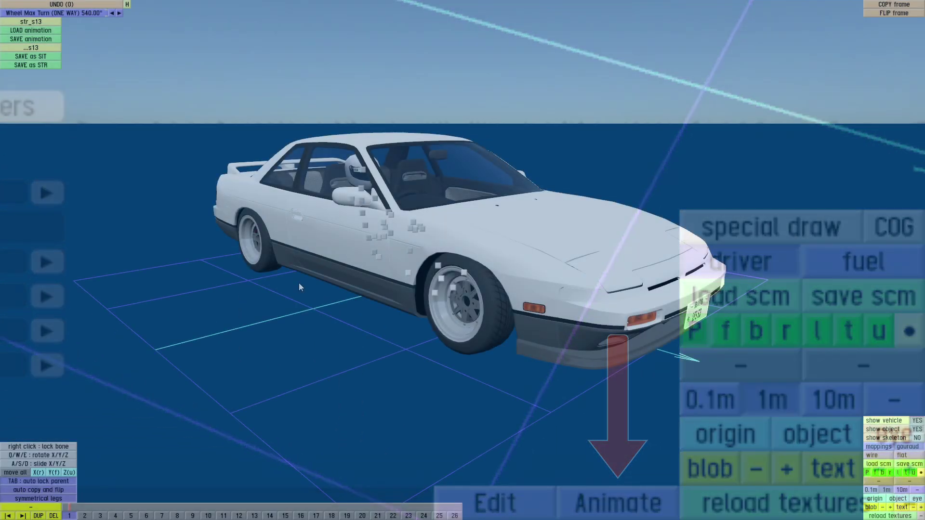
key(a)
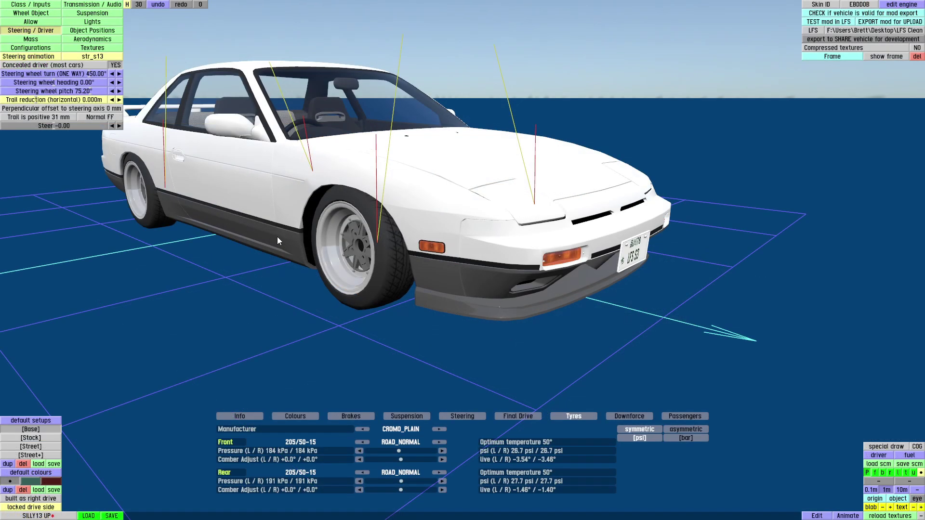
scroll(289, 245, up, 2)
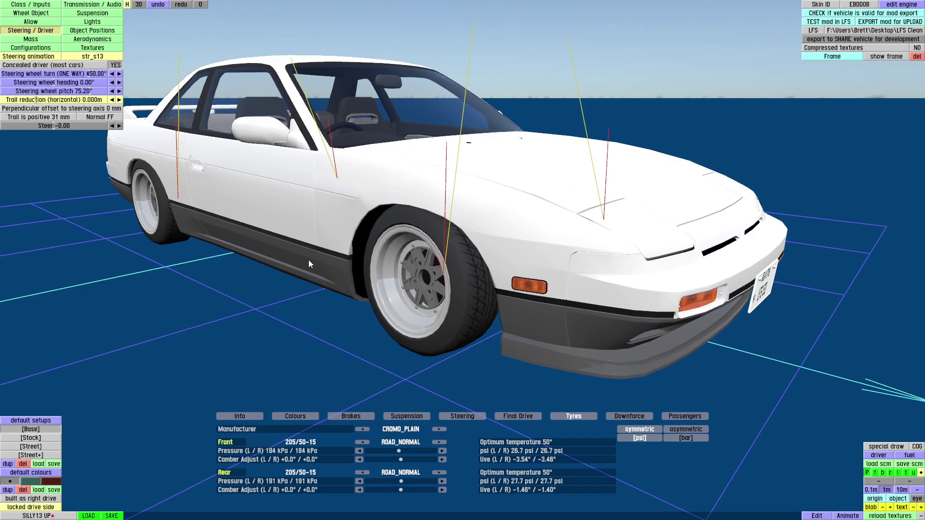
scroll(350, 267, down, 2)
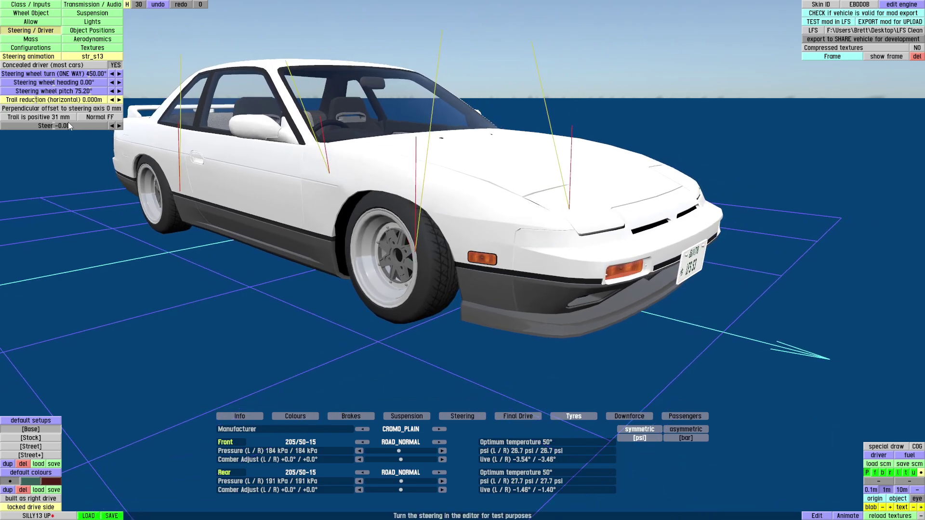
mouse_move(68, 124)
mouse_down()
mouse_move(4, 130)
mouse_move(77, 127)
mouse_up()
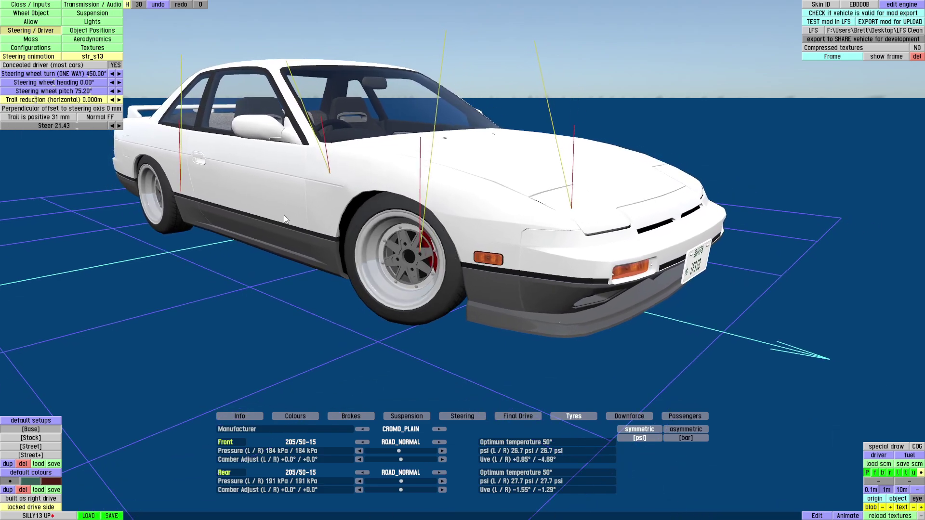
Step: Turn the test steering while viewing the steering wheel and front wheel from the car's side, and reset it to 0
right_drag(284, 214, 339, 304)
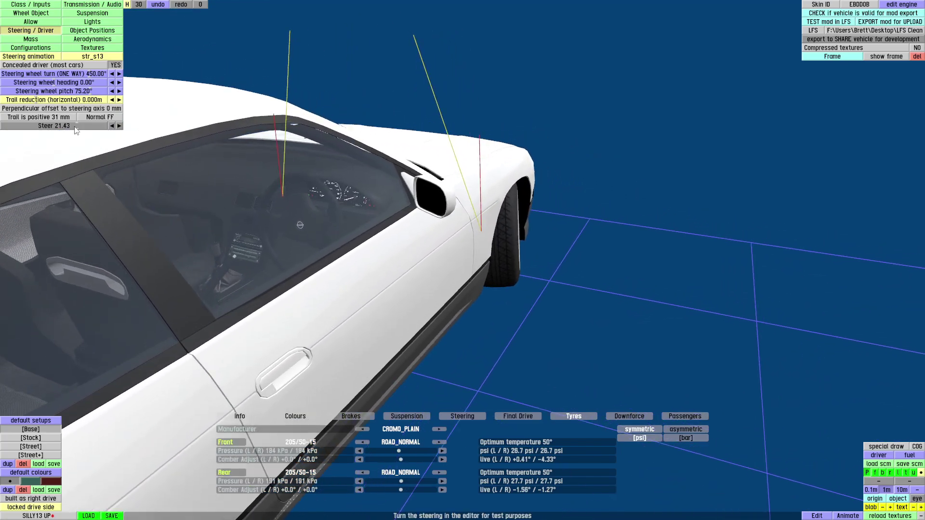
drag(76, 127, 95, 127)
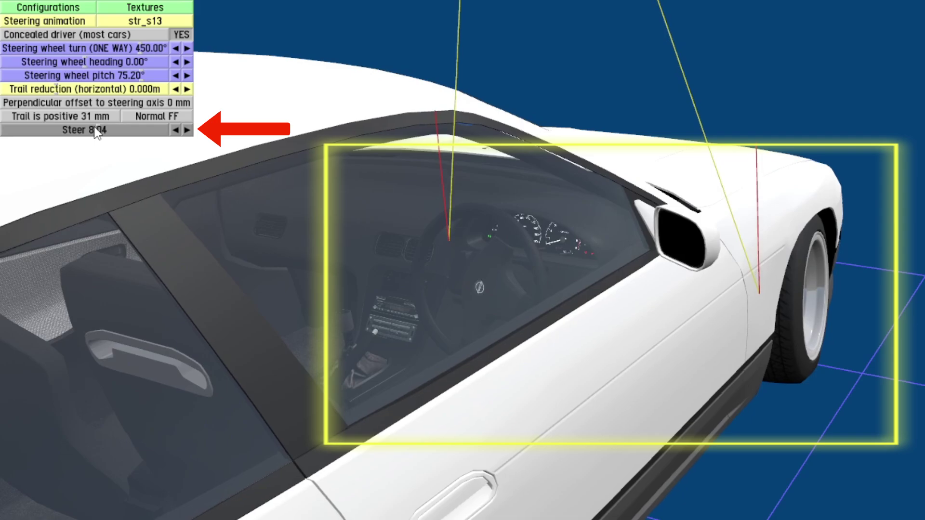
right_click(88, 127)
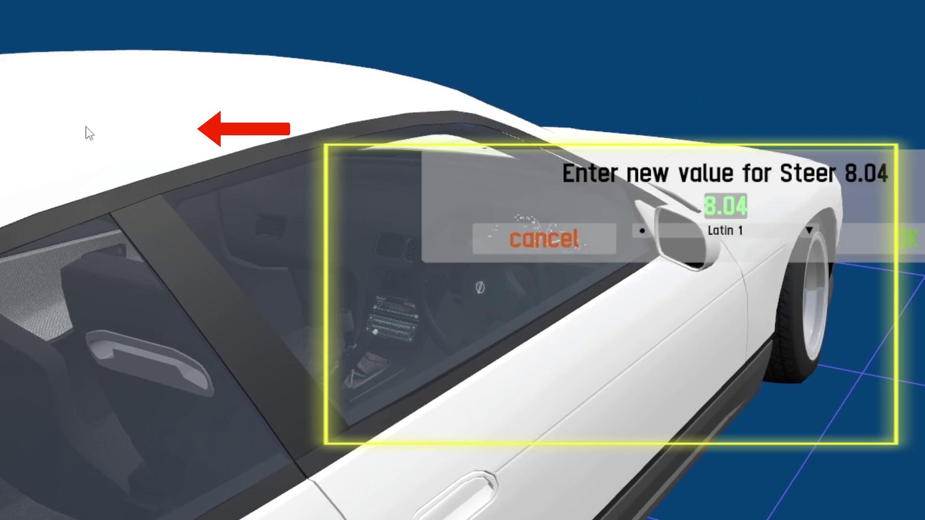
text(0)
key(Return)
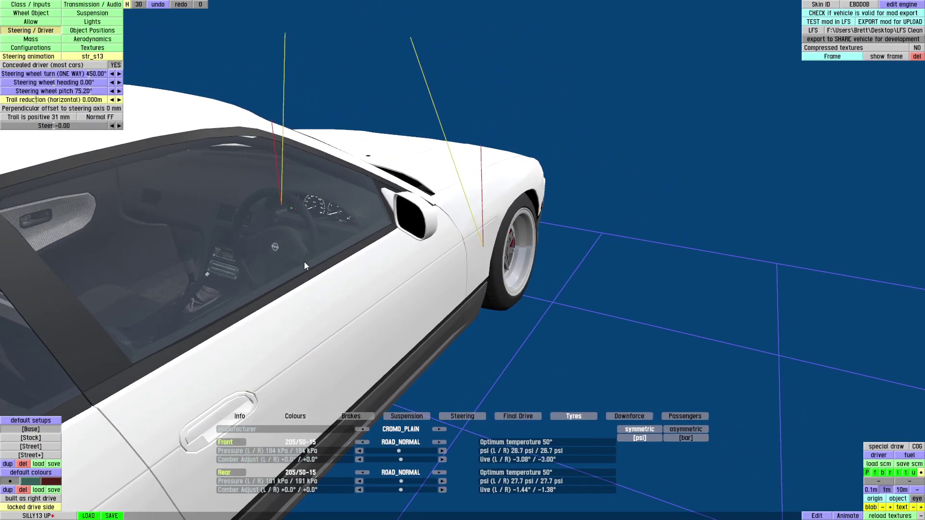
Step: View the driver's hands inside the cabin at frames 2 and 3 of the steering animation
drag(305, 261, 342, 268)
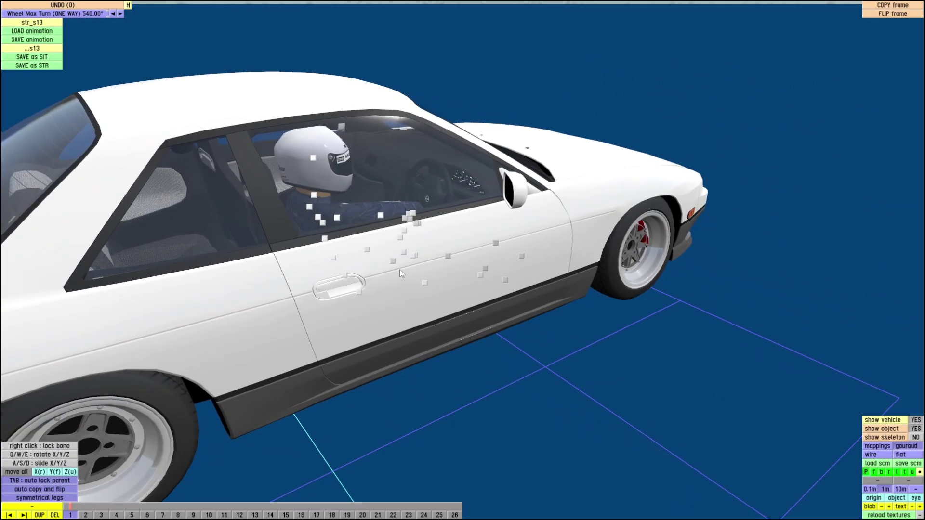
scroll(369, 331, up, 5)
scroll(406, 207, up, 3)
right_drag(407, 208, 513, 258)
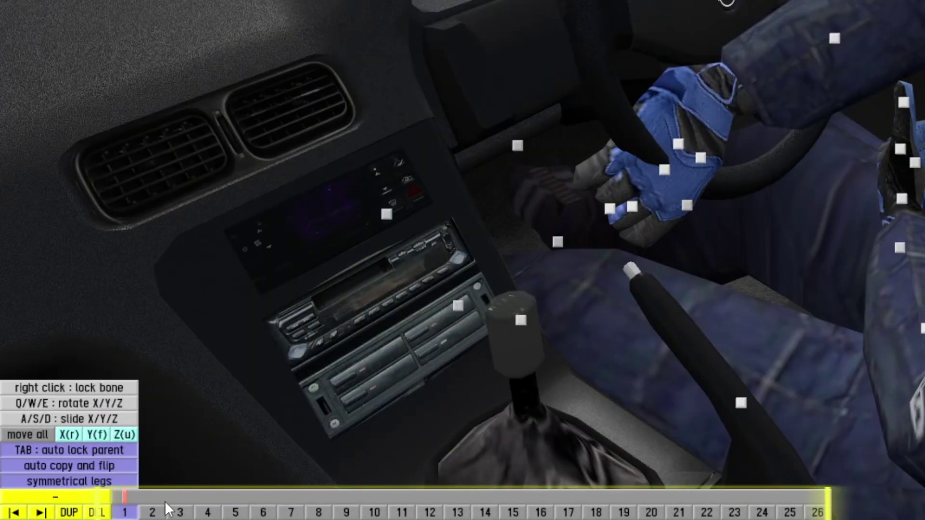
click(154, 512)
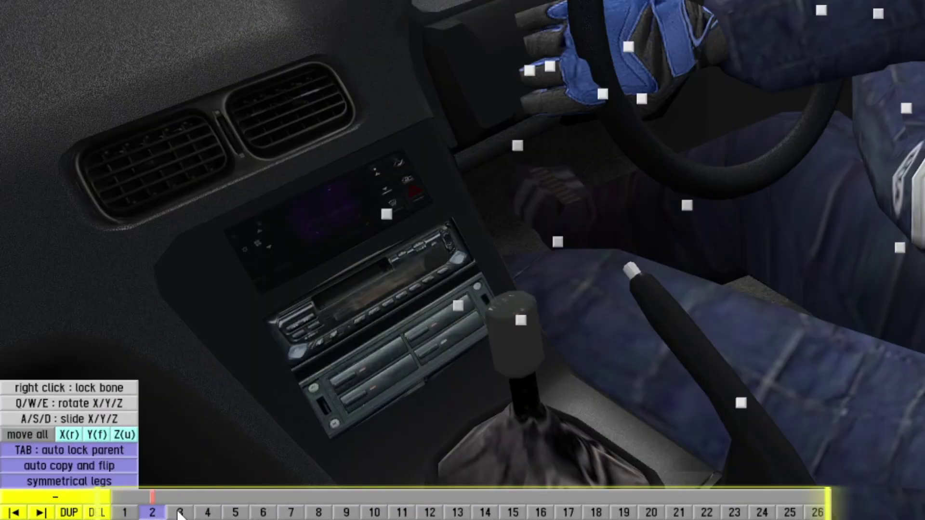
click(179, 512)
click(156, 512)
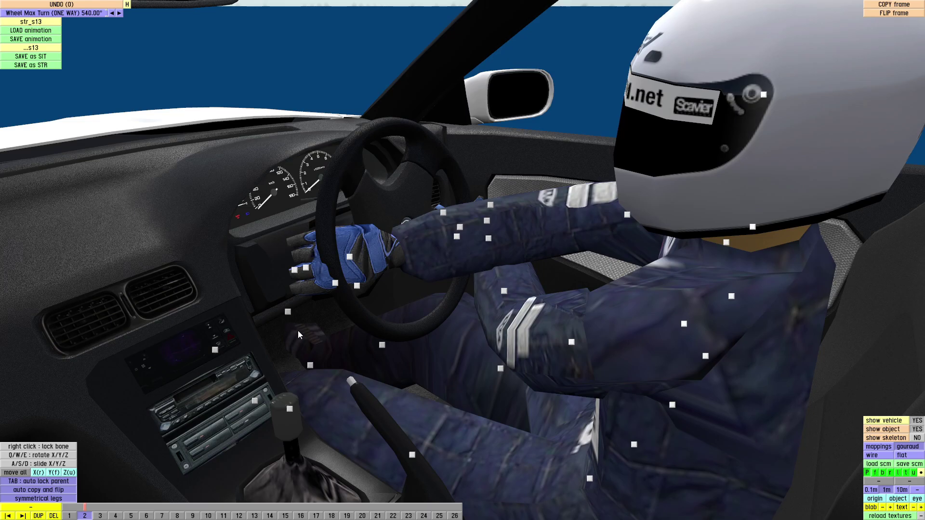
Step: Show the first and last frames of the steering animation and scrub to a point between frames 13 and 14
drag(297, 331, 178, 479)
click(8, 516)
click(23, 516)
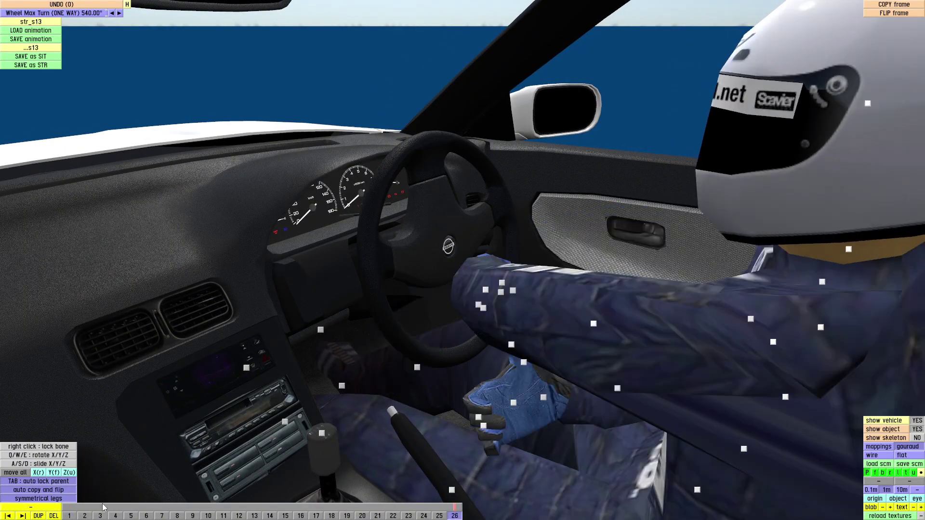
click(272, 514)
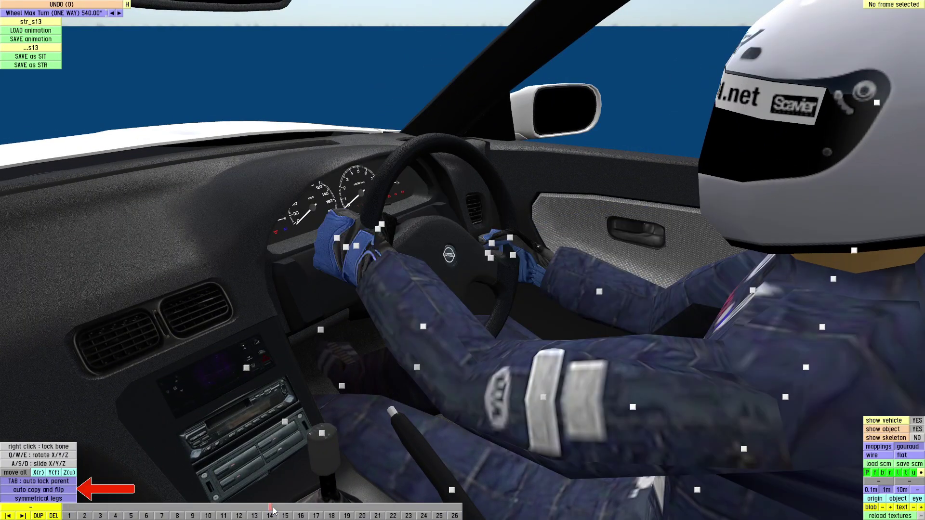
mouse_move(272, 514)
mouse_down()
mouse_move(460, 516)
mouse_move(264, 510)
mouse_up()
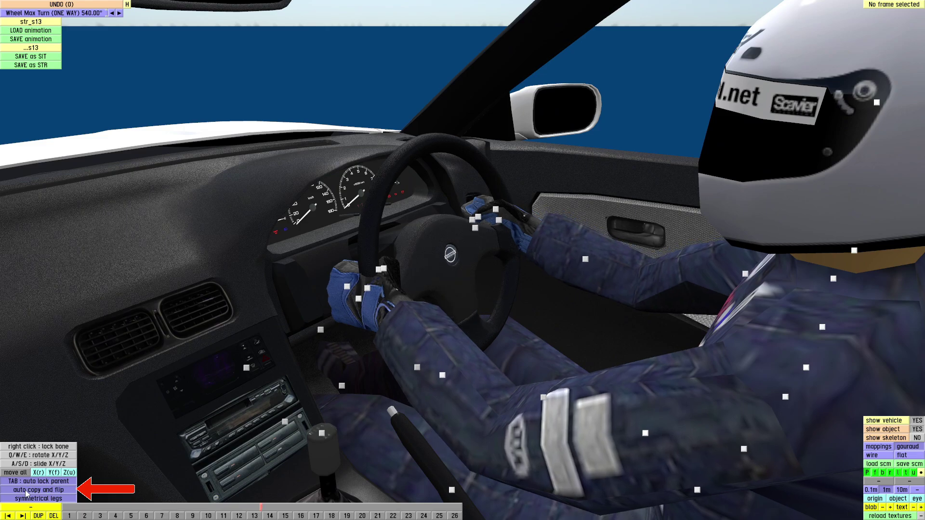
Step: Select the driver's hand bone nearest the centre console and try to rotate it between animation frames
click(56, 492)
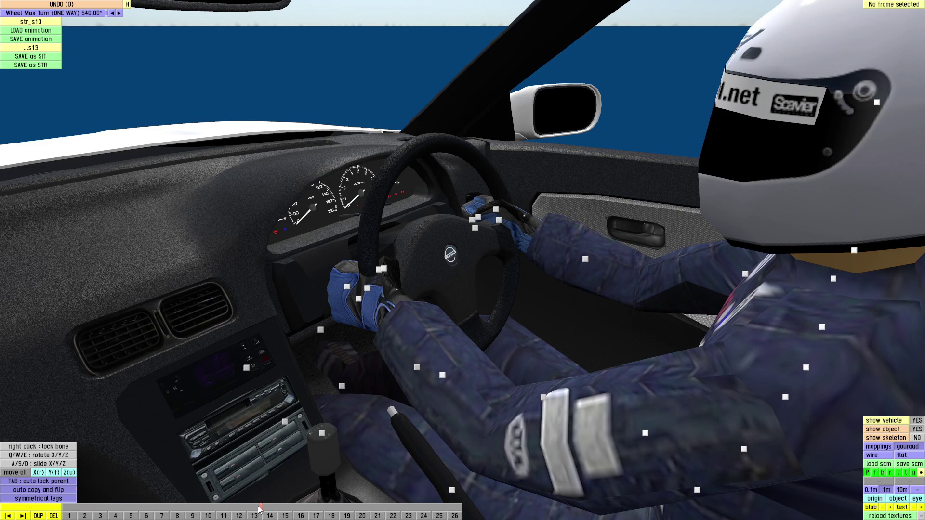
mouse_move(261, 510)
mouse_down()
mouse_move(65, 510)
mouse_move(262, 504)
mouse_up()
mouse_move(418, 331)
mouse_down()
mouse_move(353, 318)
mouse_move(354, 310)
mouse_move(536, 332)
mouse_move(518, 418)
mouse_move(440, 325)
mouse_move(421, 331)
mouse_up()
click(418, 333)
mouse_move(510, 338)
mouse_down()
mouse_move(303, 349)
mouse_move(421, 280)
mouse_move(577, 261)
mouse_move(554, 279)
mouse_up()
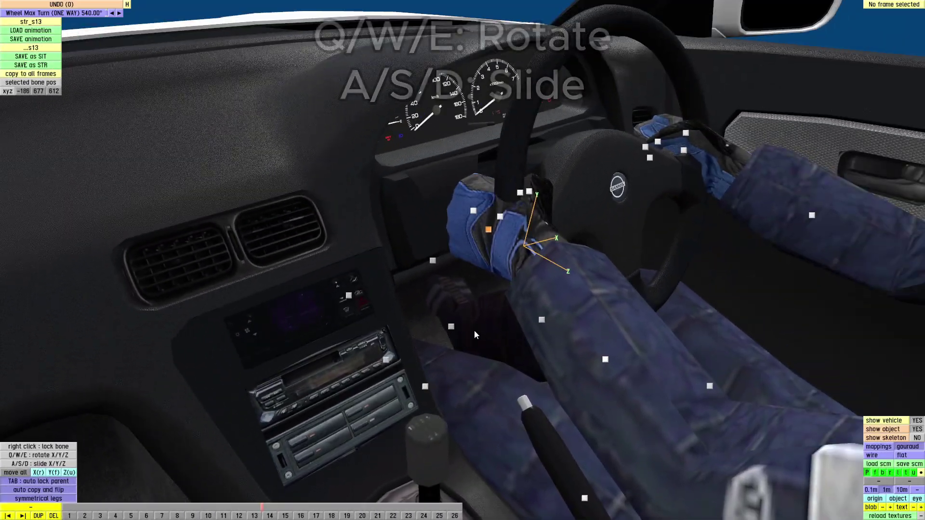
key(q)
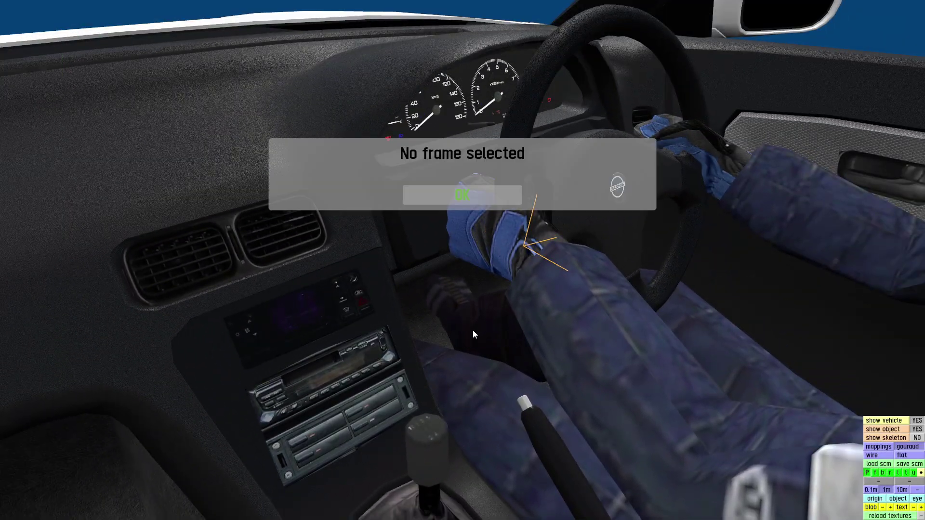
click(487, 195)
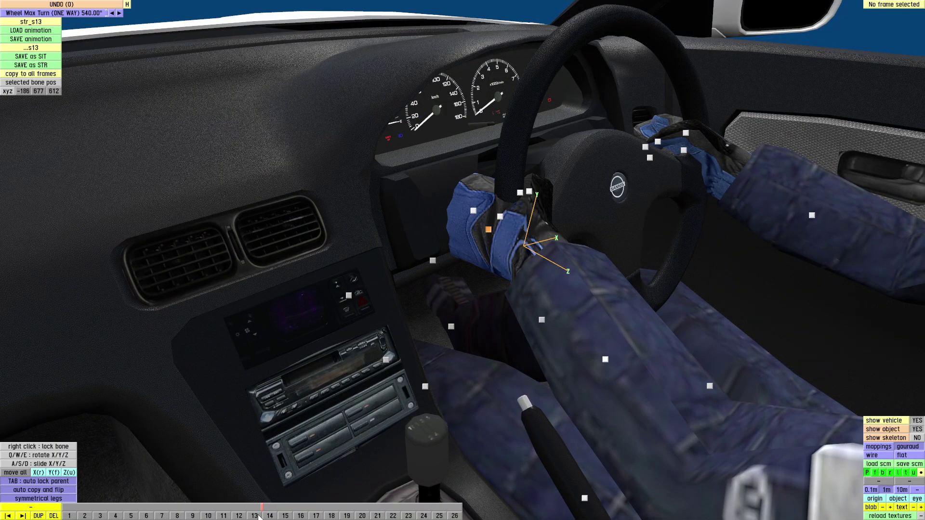
Step: Go to frame 11 of the steering animation and shift the driver's hand bone sideways to x -16
drag(262, 514, 256, 516)
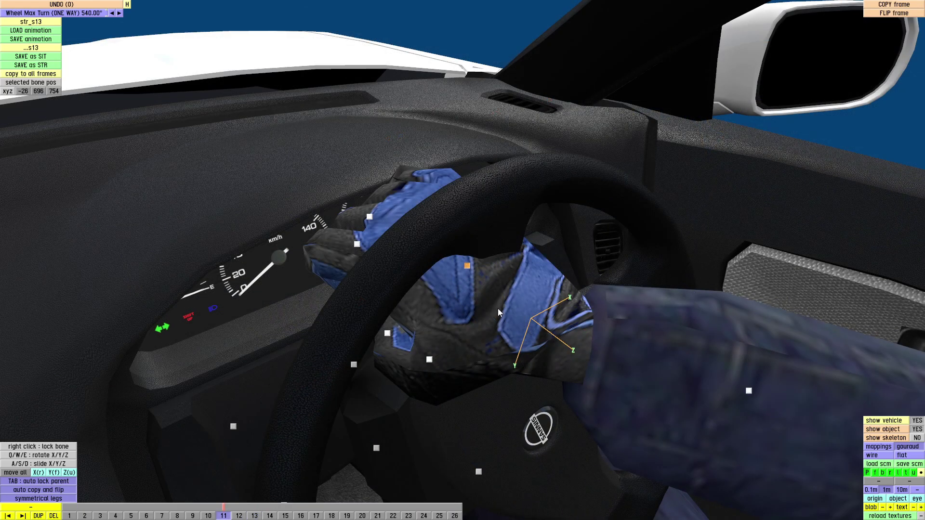
mouse_move(498, 309)
mouse_down()
mouse_move(455, 305)
mouse_move(495, 312)
mouse_up()
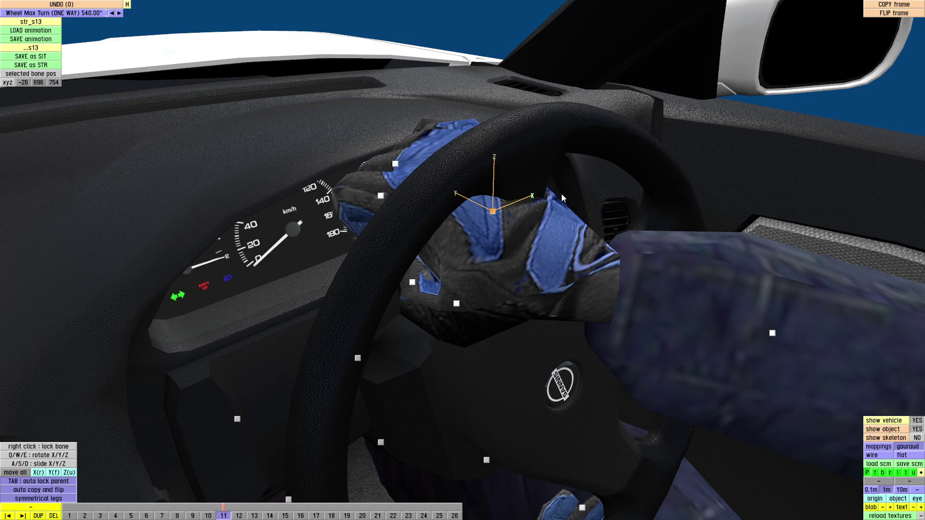
drag(512, 246, 545, 305)
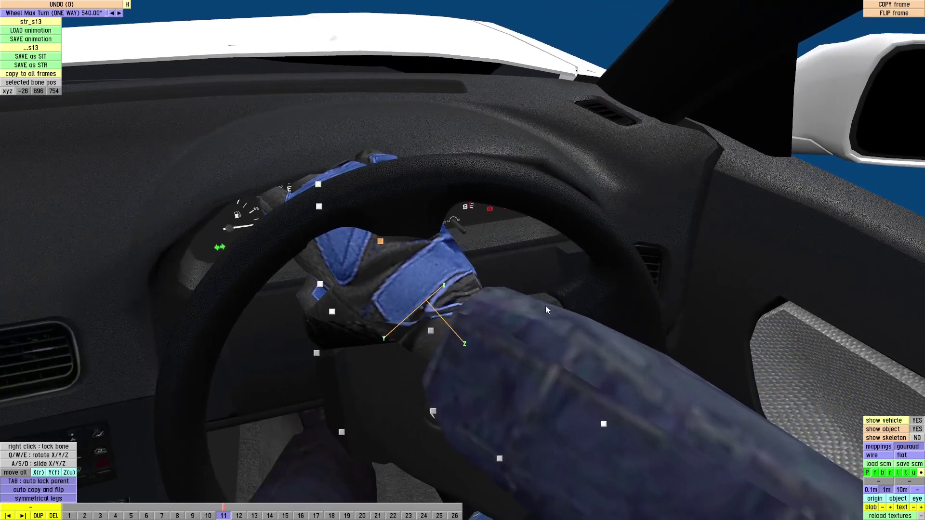
drag(381, 239, 394, 239)
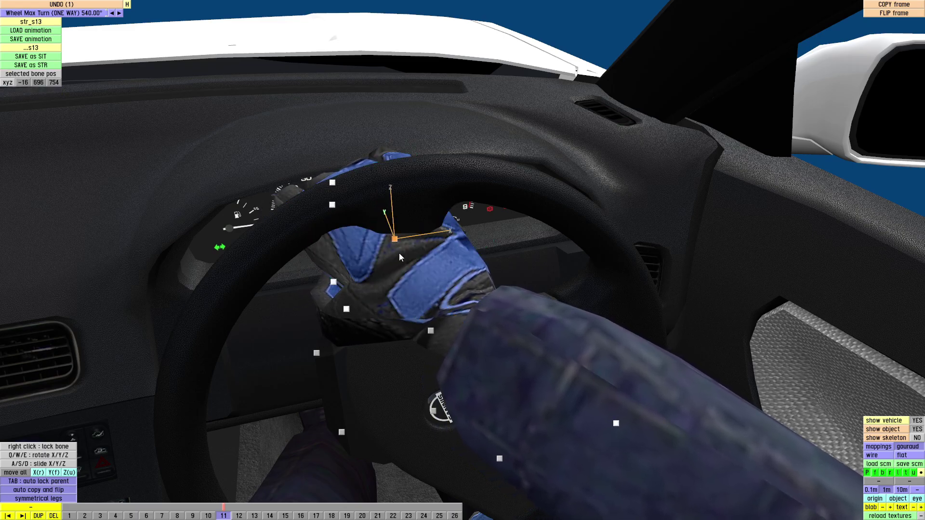
Step: Raise and reposition the driver's hand over the steering wheel rim in frame 11, to bone position -16, 671, 787
middle_drag(394, 239, 418, 242)
right_drag(360, 237, 352, 231)
drag(357, 250, 349, 200)
middle_drag(377, 218, 371, 239)
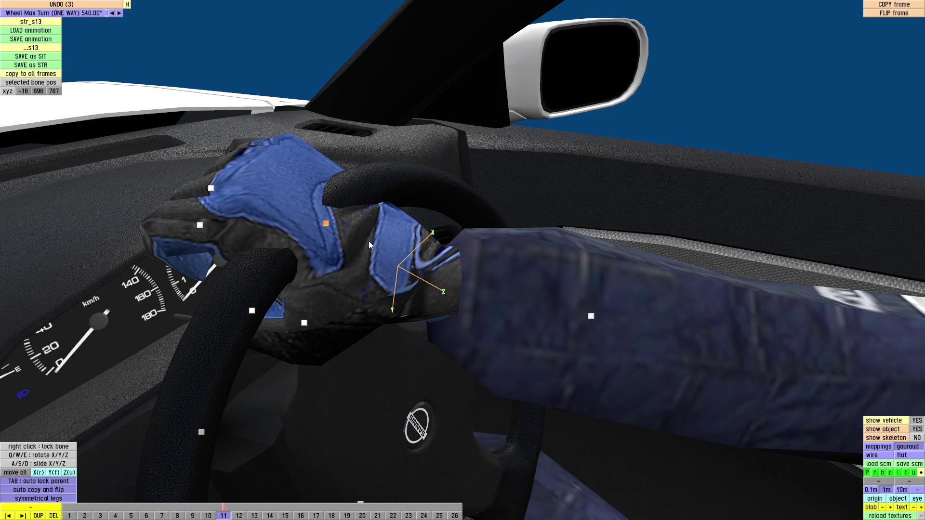
drag(326, 224, 360, 230)
mouse_move(372, 276)
middle_down()
mouse_move(744, 343)
mouse_move(632, 355)
mouse_move(702, 349)
mouse_move(634, 341)
mouse_move(756, 342)
mouse_move(623, 344)
mouse_move(520, 359)
mouse_move(547, 338)
mouse_move(512, 347)
mouse_move(511, 362)
mouse_move(420, 376)
mouse_move(574, 362)
mouse_move(545, 366)
mouse_move(525, 386)
middle_up()
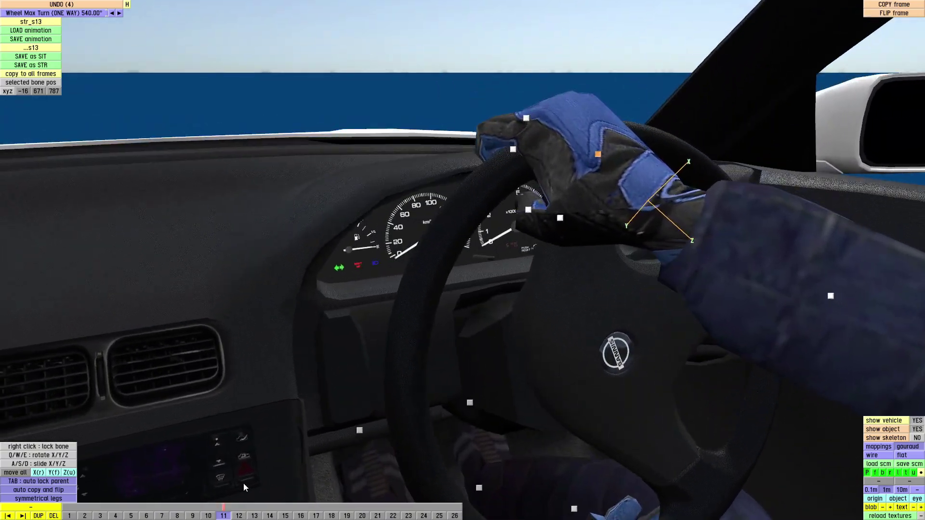
Step: Scrub the steering animation around frames 11 and 12 to check the hand movement, and exit the animation editor without saving
mouse_move(227, 506)
mouse_down()
mouse_move(269, 508)
mouse_move(230, 514)
mouse_move(240, 517)
mouse_up()
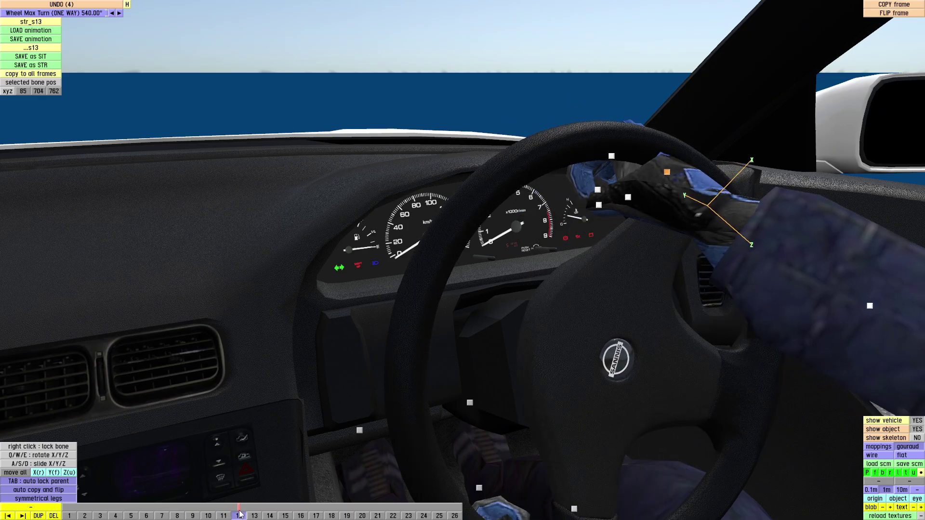
click(225, 516)
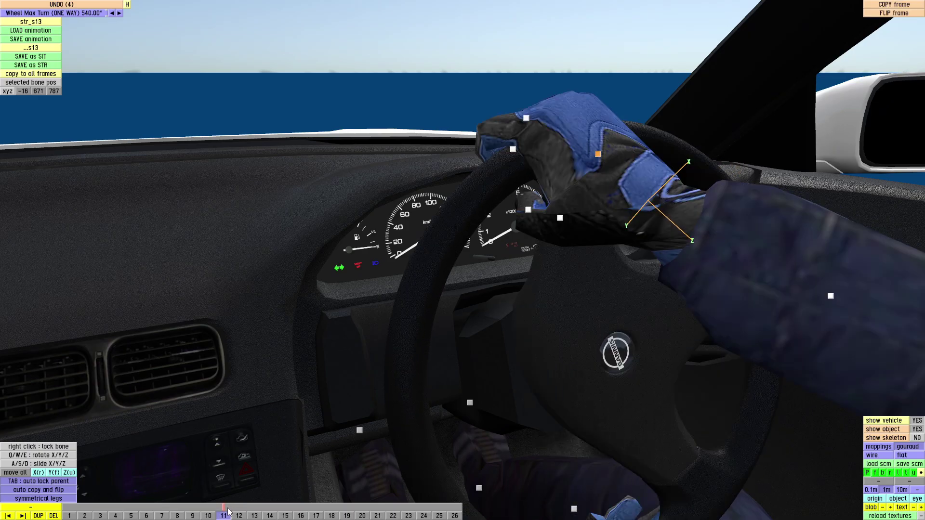
mouse_move(231, 508)
mouse_down()
mouse_move(271, 514)
mouse_move(227, 514)
mouse_up()
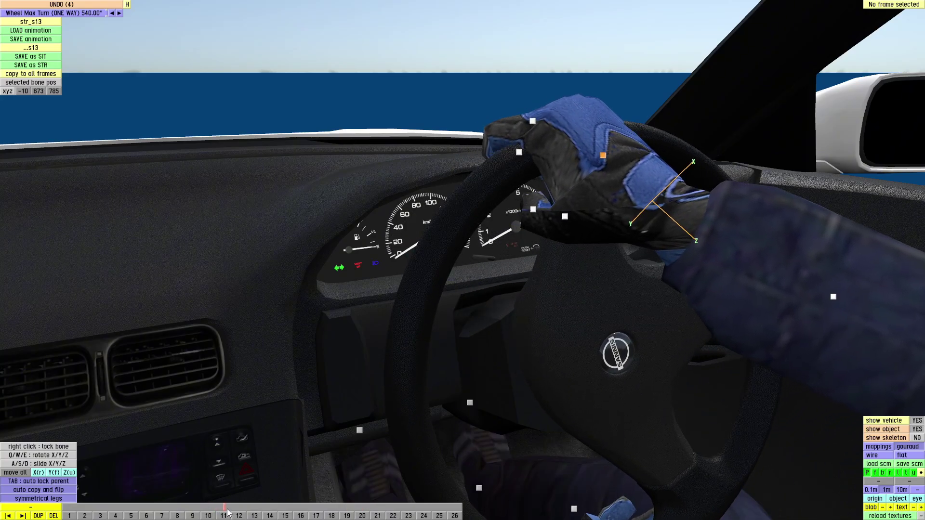
mouse_move(228, 514)
mouse_down()
mouse_move(212, 514)
mouse_move(243, 513)
mouse_up()
key(Escape)
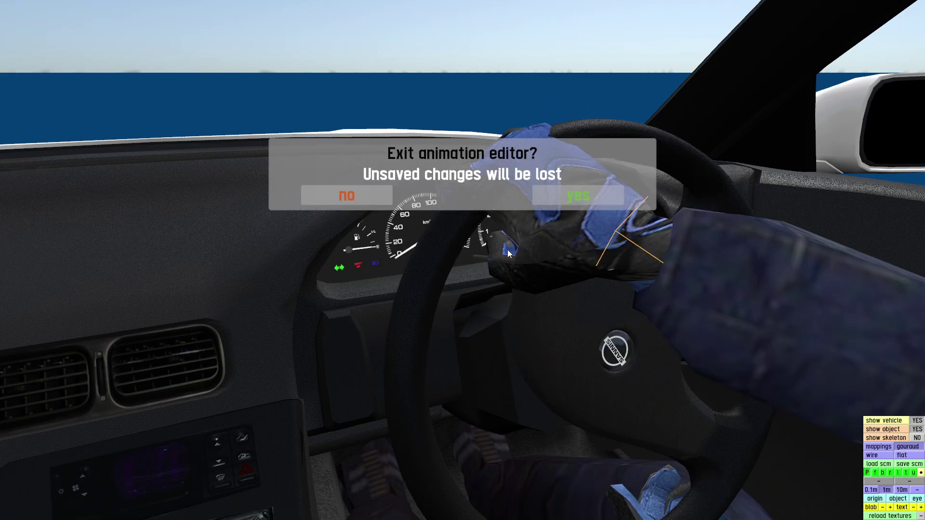
click(573, 194)
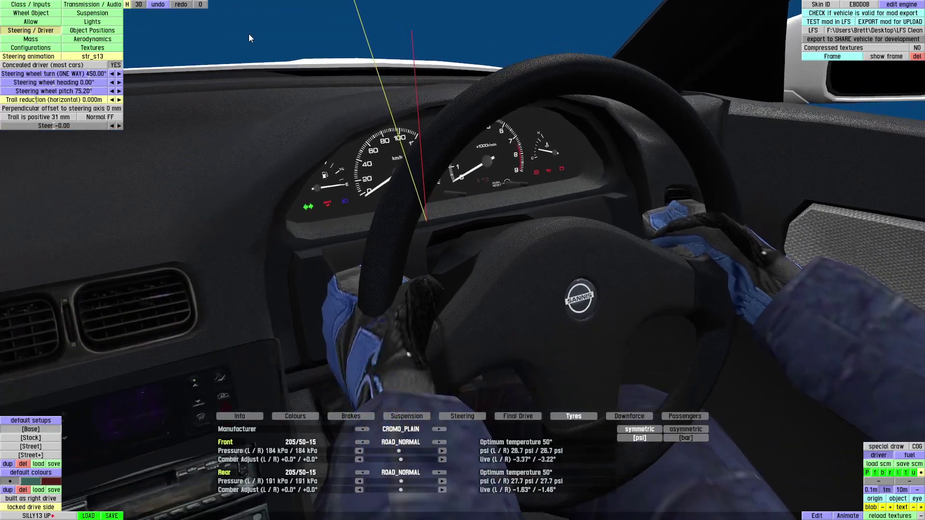
Step: View the car from outside and examine the steering wheel and the driver's hands inside the cabin
scroll(469, 270, down, 5)
drag(446, 288, 369, 279)
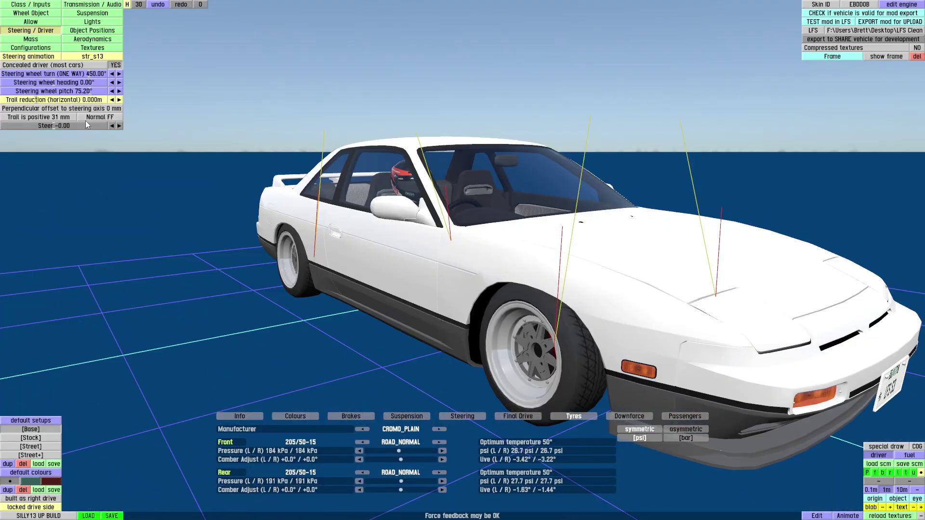
drag(219, 155, 465, 261)
scroll(456, 236, up, 3)
scroll(378, 261, up, 3)
scroll(504, 259, up, 3)
scroll(464, 262, up, 2)
scroll(525, 272, up, 3)
drag(525, 273, 466, 265)
scroll(466, 265, up, 2)
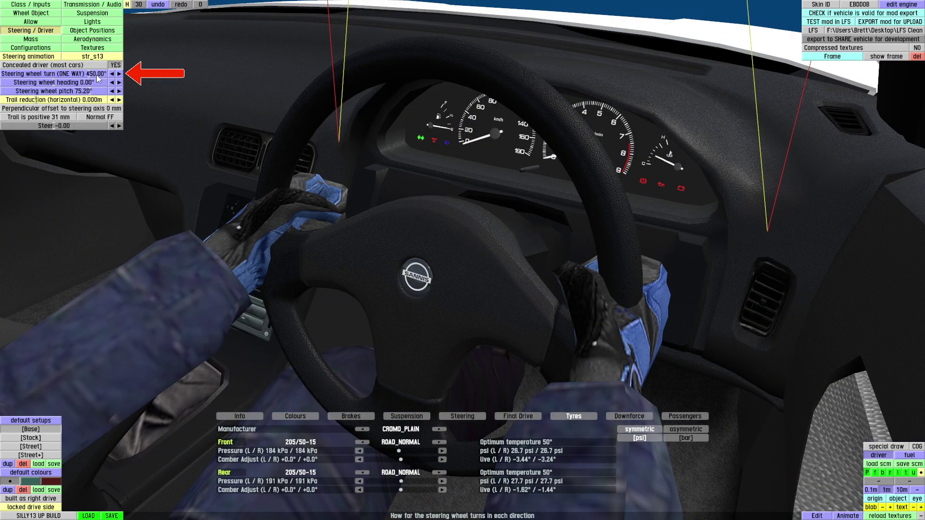
Step: Turn the test steering slightly and reset it to 0
mouse_move(75, 126)
mouse_down()
mouse_move(19, 126)
mouse_move(161, 128)
mouse_move(79, 129)
mouse_up()
click(64, 125)
text(0)
key(Return)
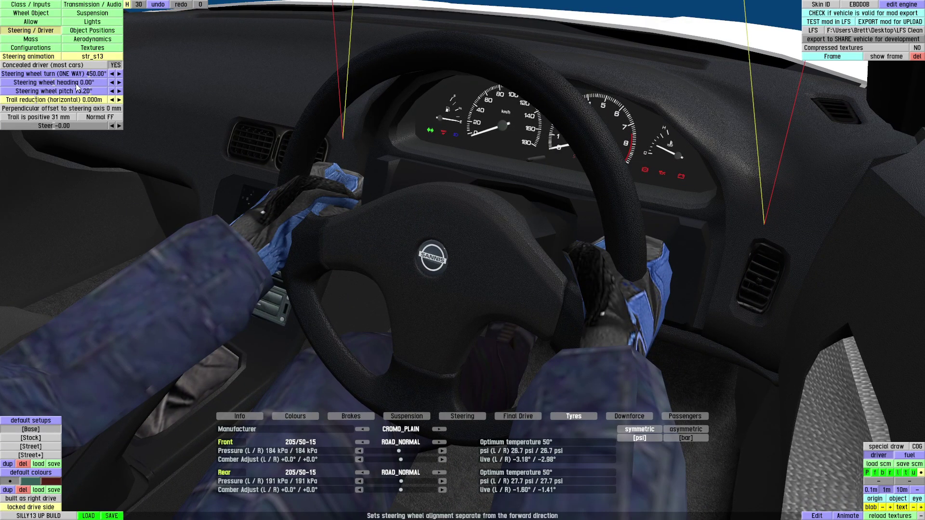
Step: Try a steering wheel heading of -22.50° while viewing the cabin and reset it to 0
right_drag(193, 145, 274, 149)
drag(84, 83, 12, 82)
right_drag(289, 269, 544, 304)
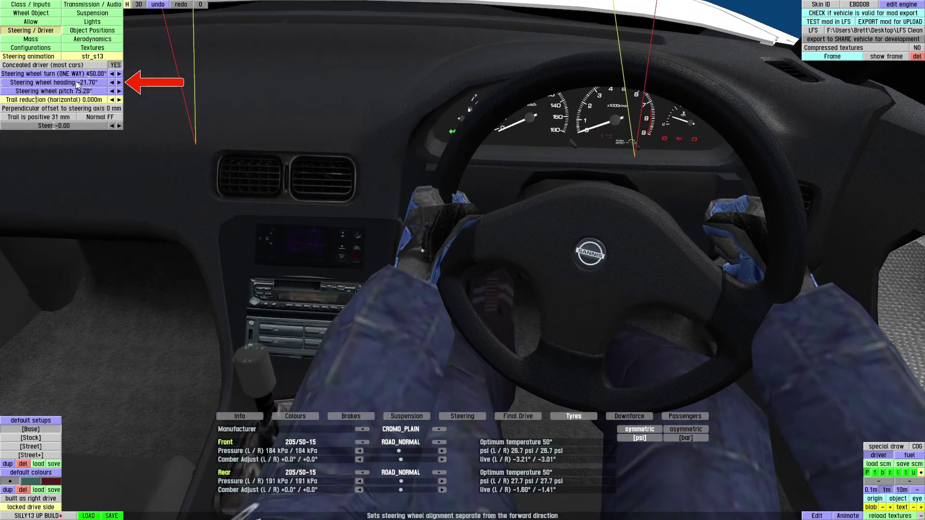
drag(27, 84, 51, 109)
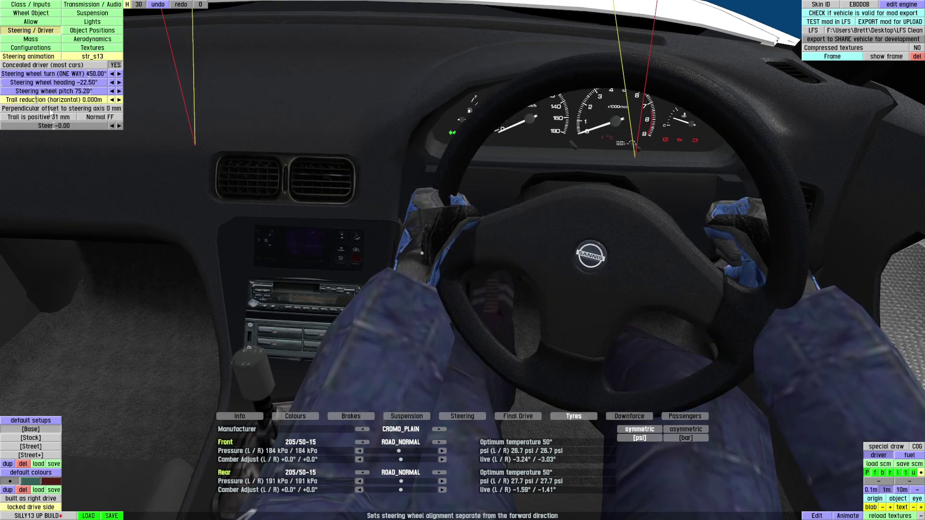
right_click(78, 86)
key(Return)
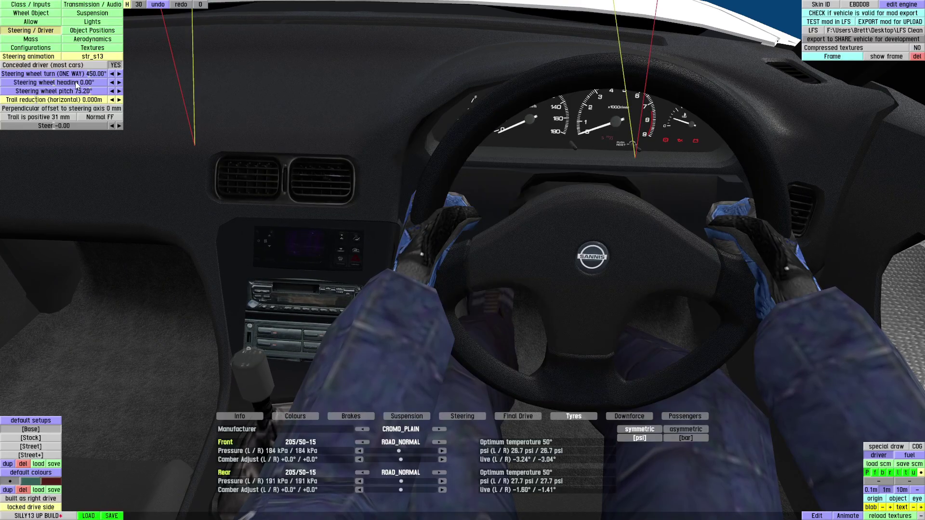
Step: Set the steering wheel pitch to 67.17°, checking the wheel and hands from the side with the test steering turned
right_drag(455, 259, 414, 223)
right_drag(581, 138, 308, 196)
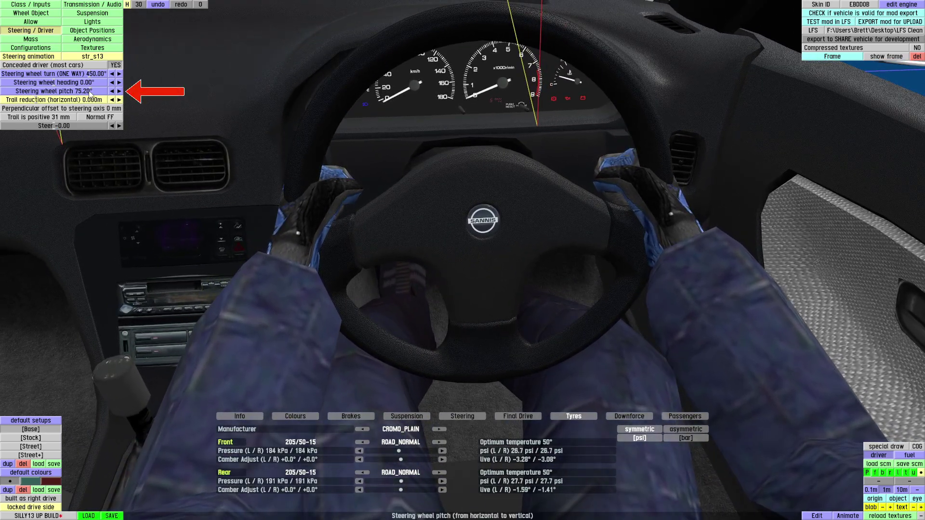
right_drag(434, 270, 279, 178)
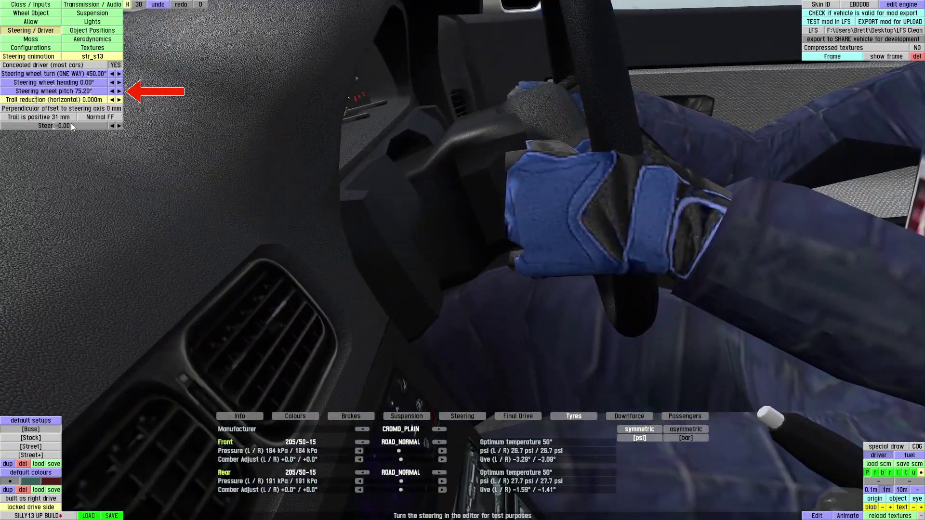
drag(68, 124, 44, 126)
right_drag(501, 269, 449, 284)
drag(88, 91, 1, 91)
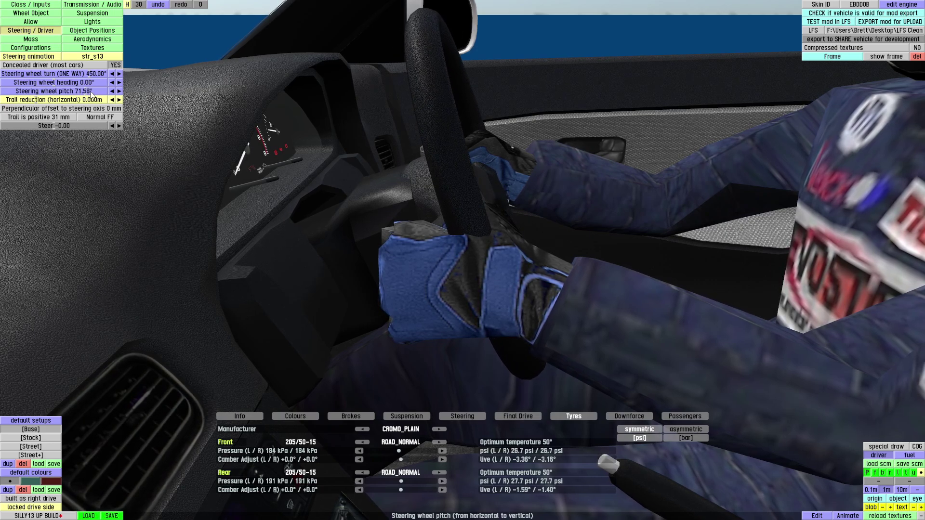
drag(63, 126, 49, 123)
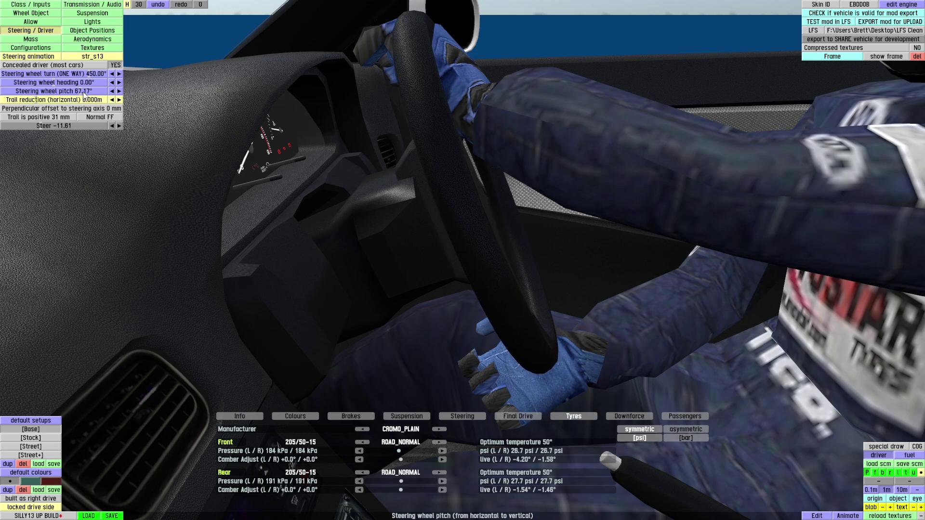
mouse_move(85, 95)
mouse_down()
mouse_move(71, 97)
mouse_move(88, 100)
mouse_up()
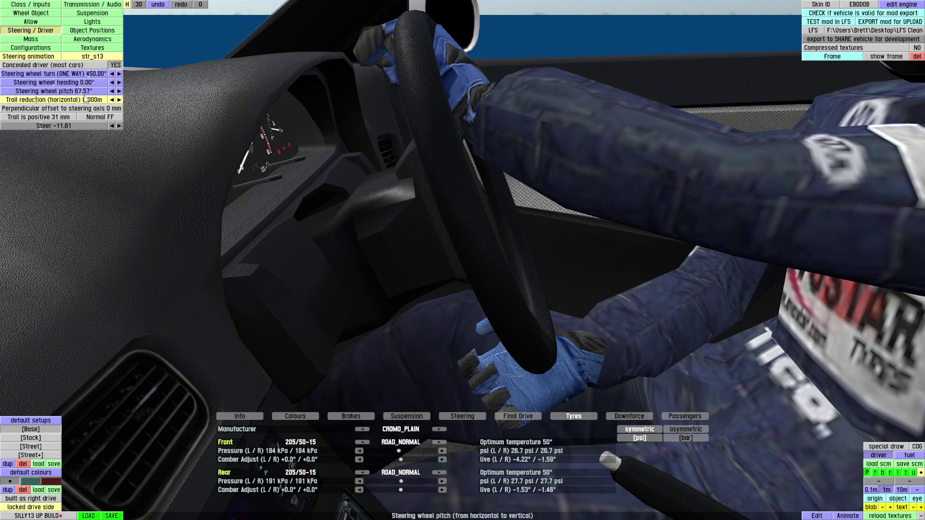
drag(84, 93, 82, 93)
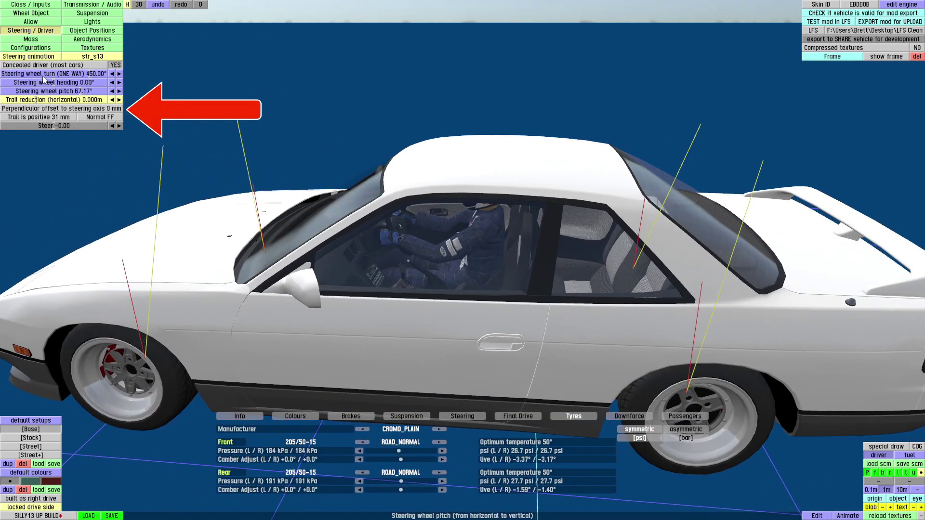
Step: Try a horizontal trail reduction of 0.026 m and examine the front wheel's centre against the steering axis from the side
click(53, 100)
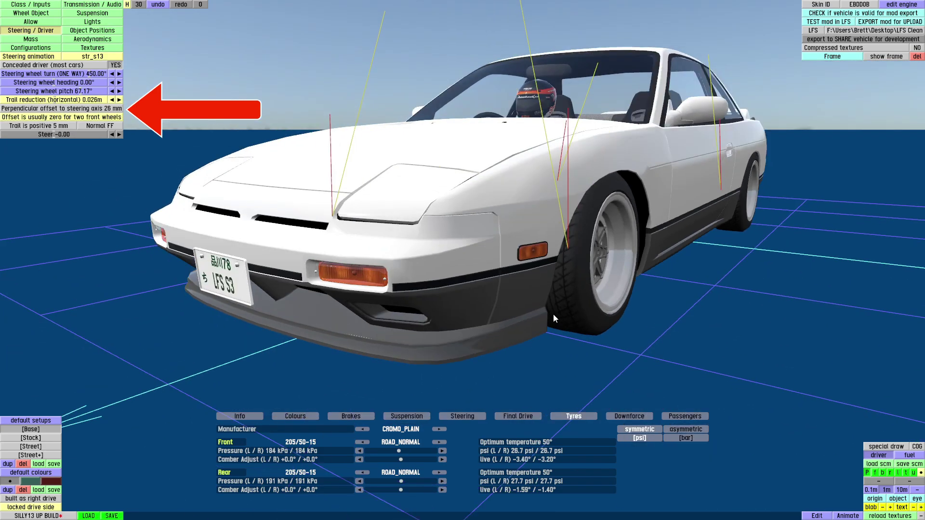
drag(553, 314, 528, 305)
key(r)
scroll(390, 249, up, 10)
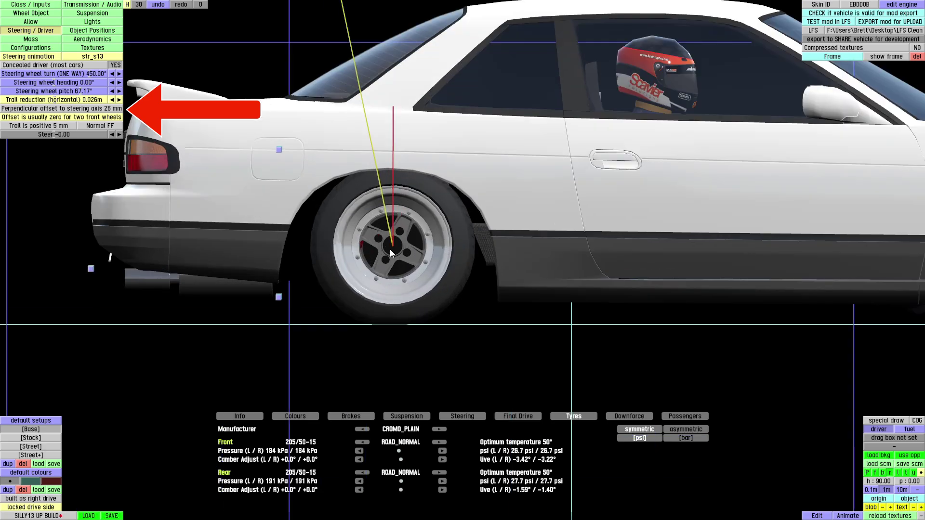
scroll(405, 259, down, 10)
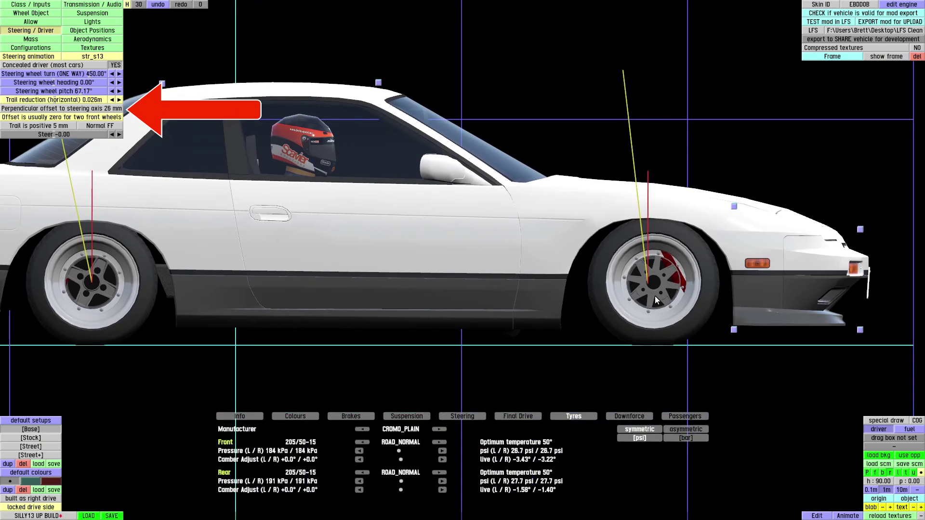
scroll(655, 295, up, 8)
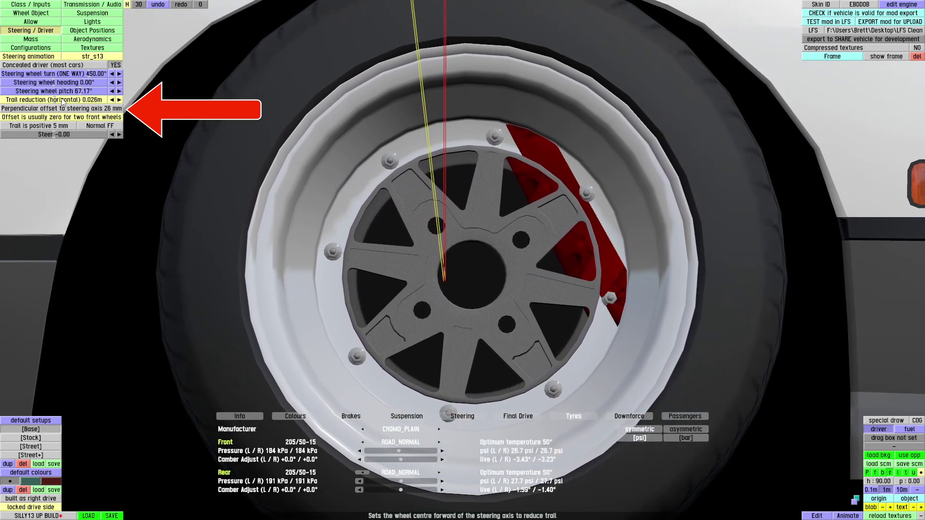
drag(61, 100, 60, 100)
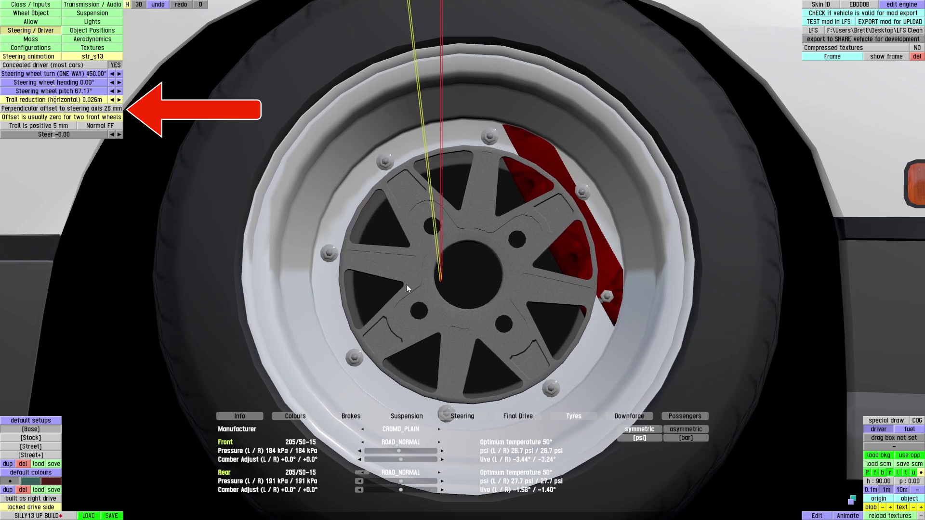
Step: Turn the test steering to -50, raise the trail reduction to 0.057 m and return it to 0
middle_drag(436, 329, 573, 287)
drag(57, 135, 2, 141)
middle_drag(322, 372, 527, 378)
mouse_move(78, 102)
mouse_down()
mouse_move(59, 102)
mouse_move(83, 102)
mouse_up()
middle_drag(101, 332, 189, 337)
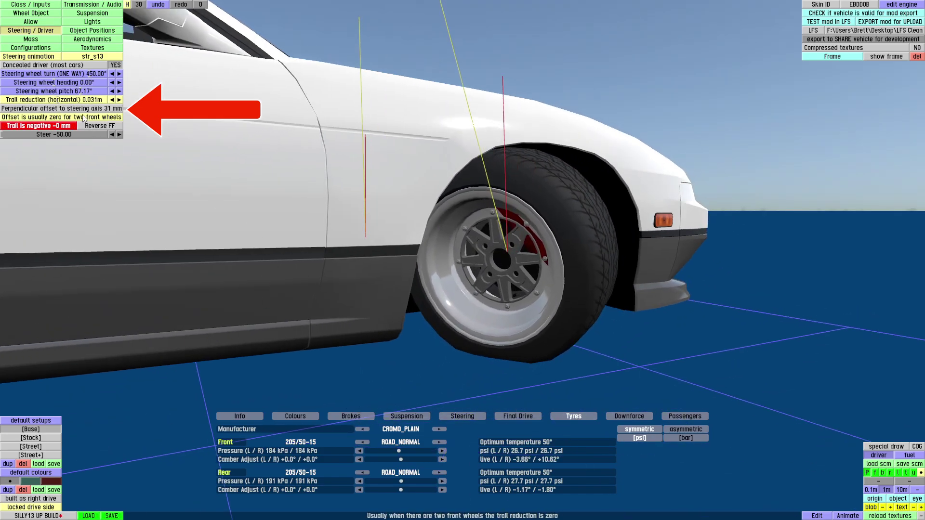
drag(89, 102, 99, 120)
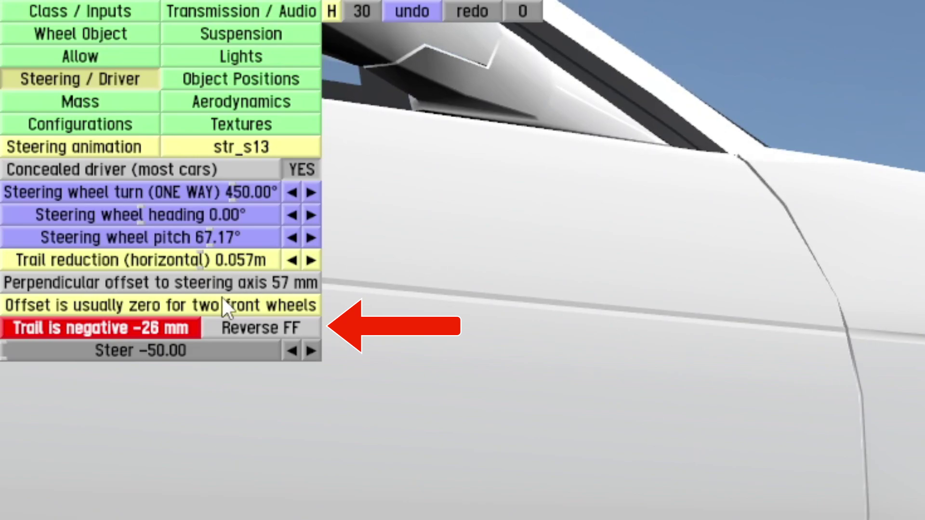
drag(205, 259, 153, 259)
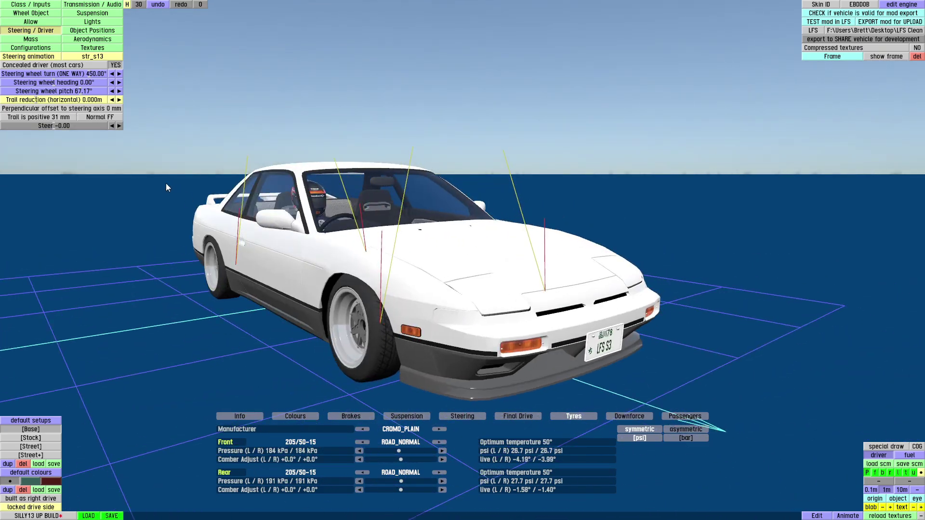
Step: Open the object positions settings, display the car's frame and masses, and view them from the side
click(45, 33)
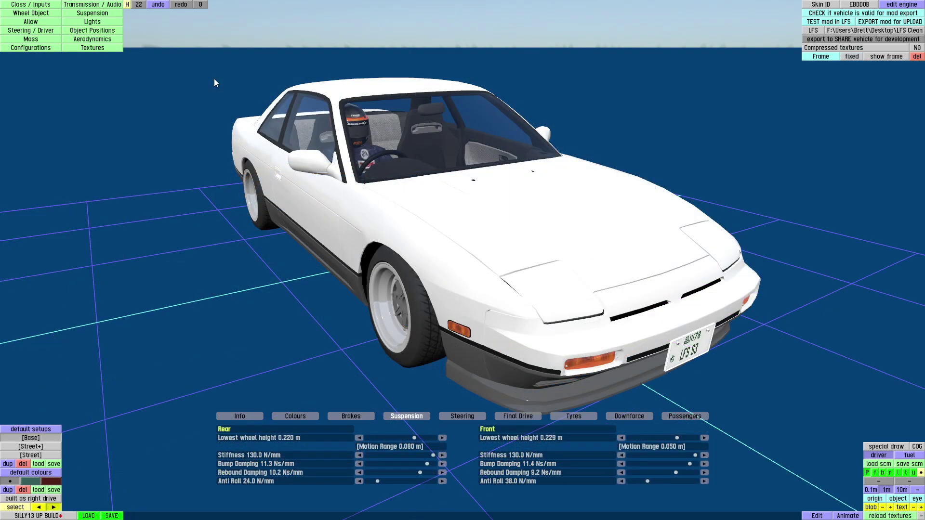
click(116, 31)
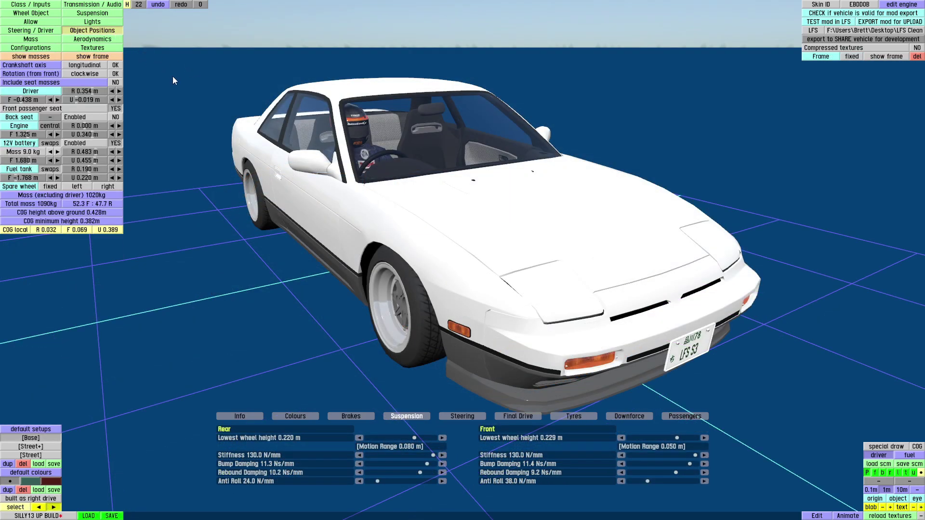
click(886, 56)
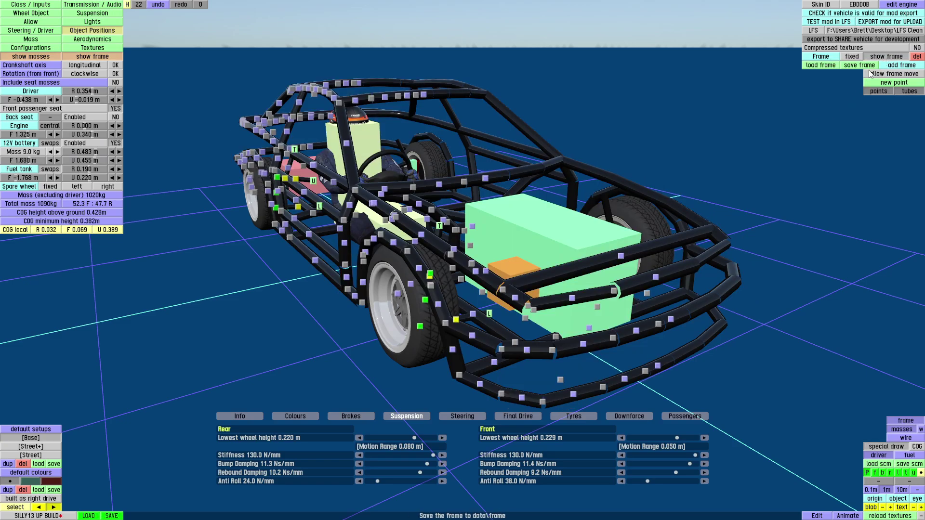
drag(583, 234, 419, 206)
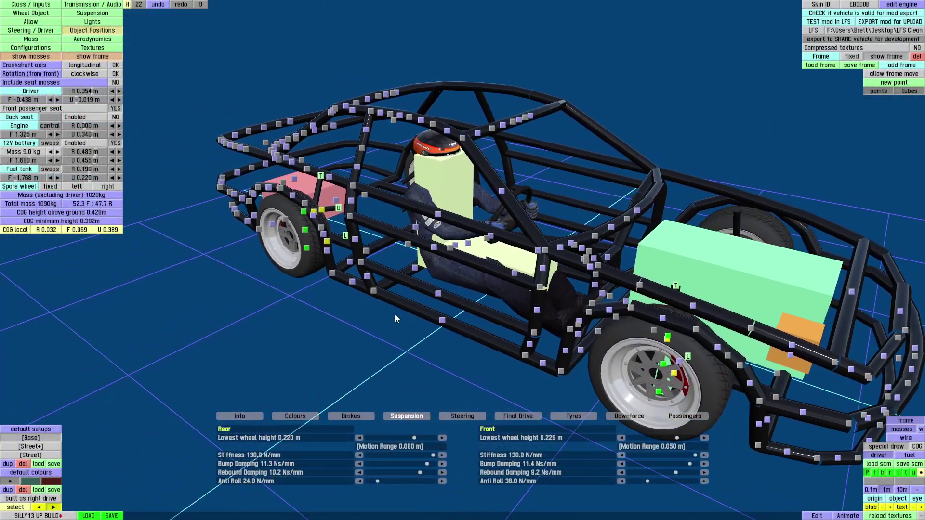
Step: Try a transverse crankshaft axis and anti-clockwise engine rotation, restoring longitudinal and clockwise after each trial
drag(394, 314, 272, 293)
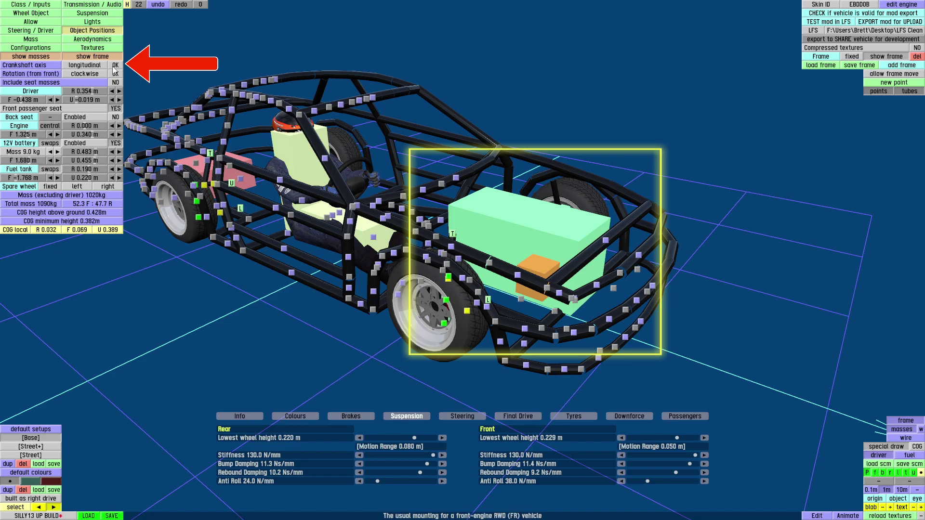
click(101, 67)
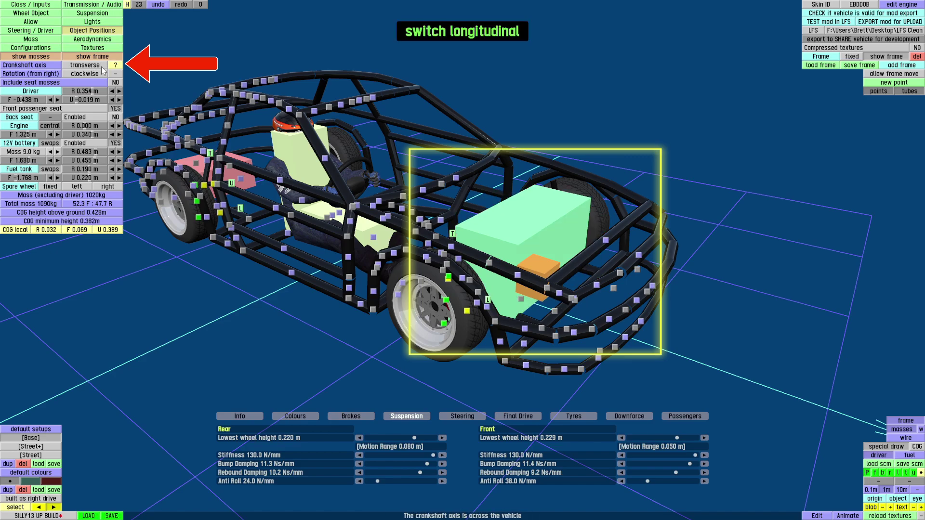
click(101, 67)
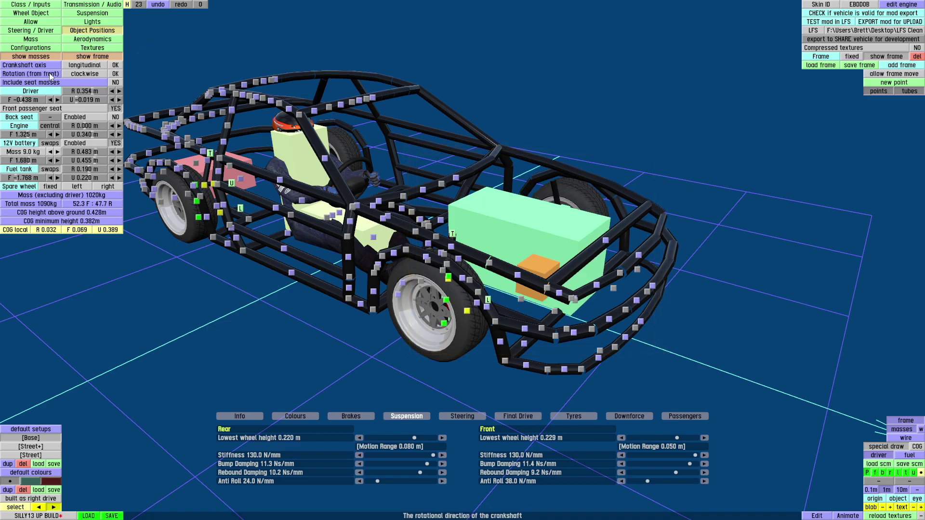
right_drag(272, 303, 309, 322)
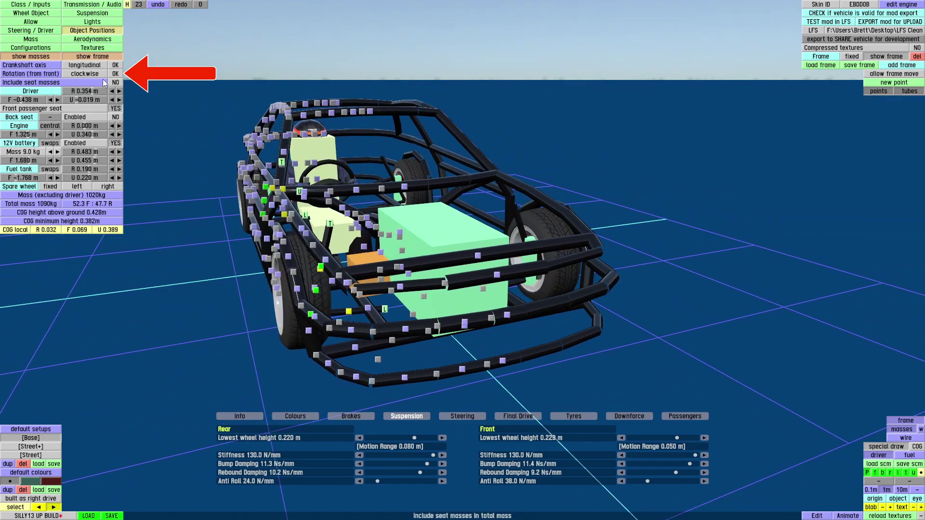
click(96, 74)
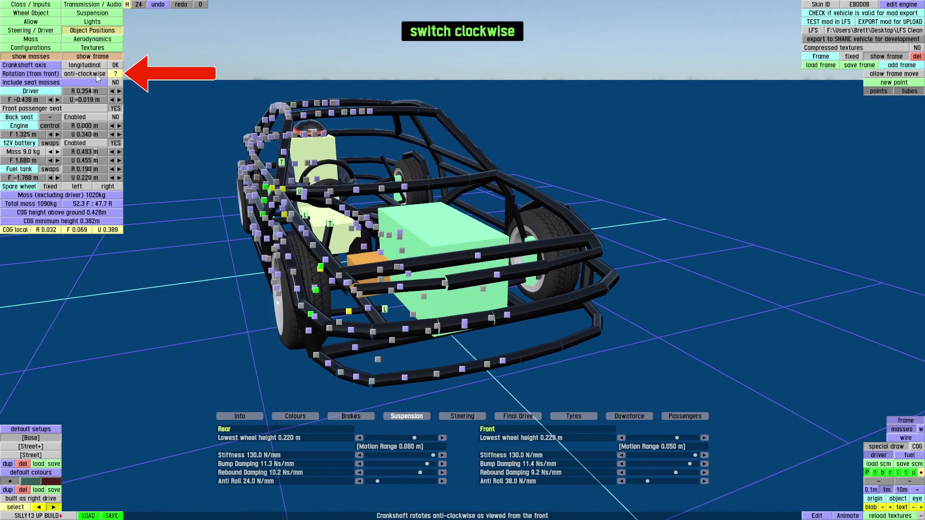
click(97, 74)
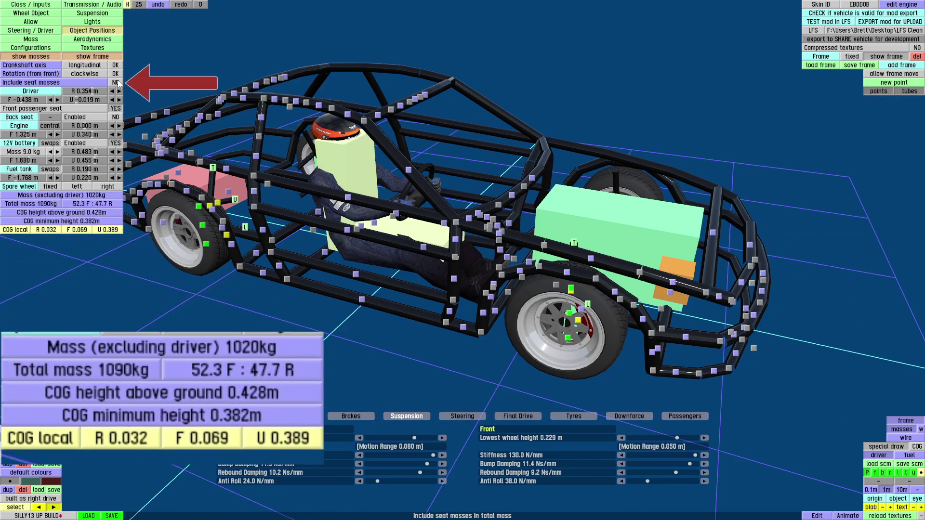
Step: Include the seat masses in the total mass and disable the front passenger seat
click(117, 83)
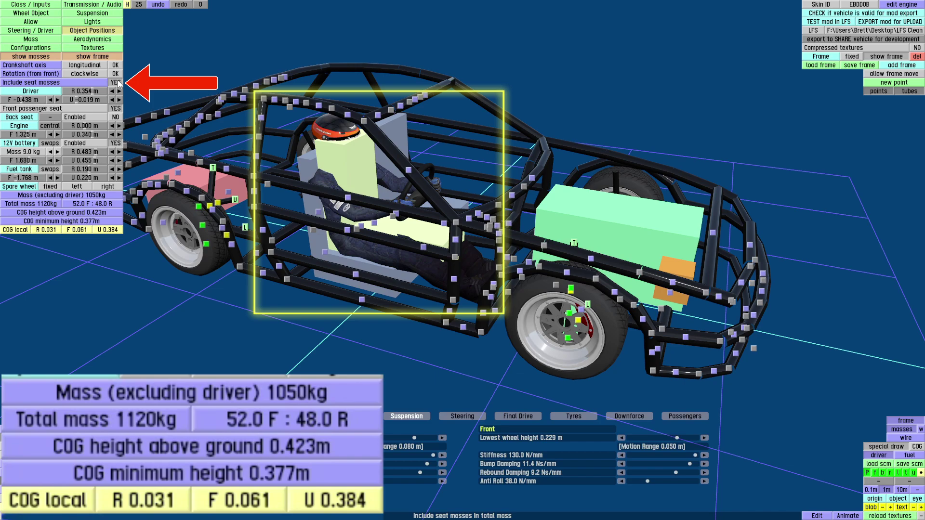
click(116, 108)
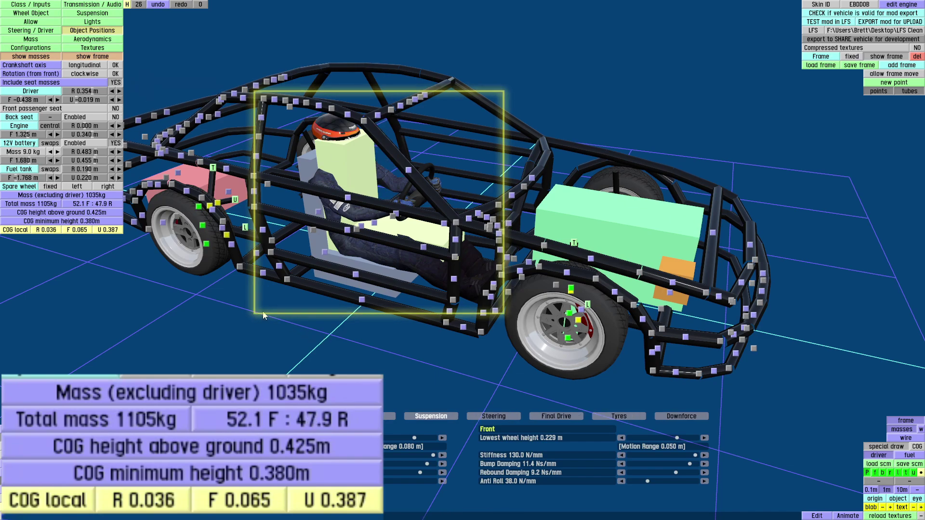
Step: Set the driver's position to R -0.188 m and the engine's to R 0.062 m and U 0.298 m
drag(264, 316, 34, 108)
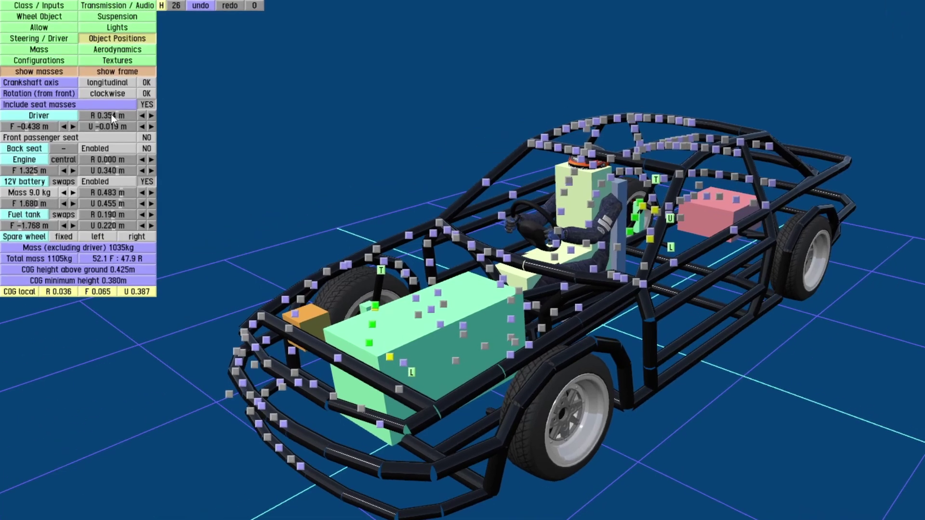
drag(90, 90, 100, 121)
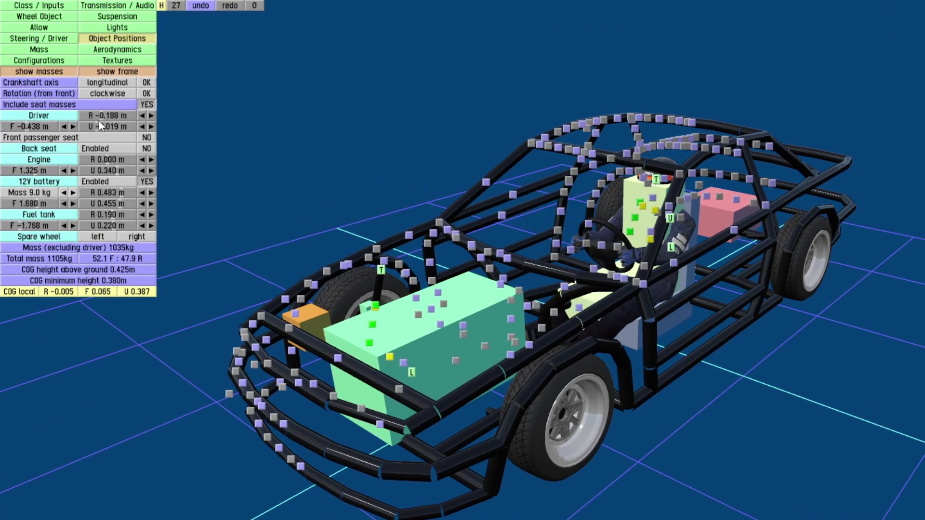
mouse_move(108, 160)
mouse_down()
mouse_move(124, 160)
mouse_move(109, 162)
mouse_move(128, 175)
mouse_move(112, 178)
mouse_up()
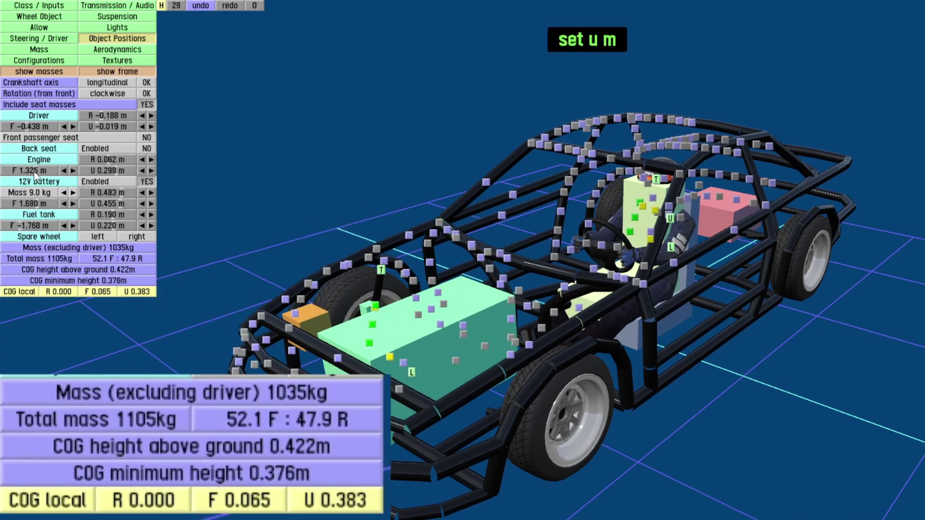
drag(34, 171, 548, 401)
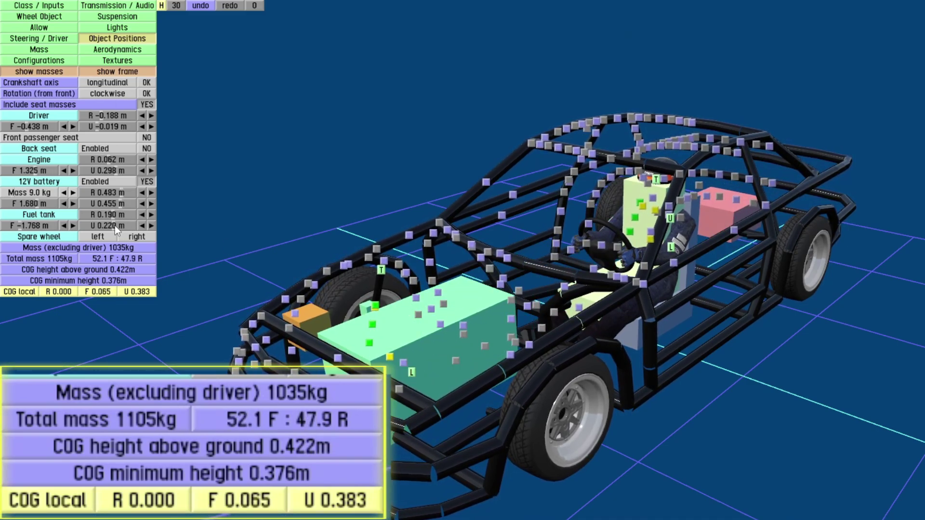
Step: Raise the fuel tank to U 0.345 m and move it forward to the front of the car
mouse_move(114, 225)
mouse_down()
mouse_move(92, 235)
mouse_move(115, 237)
mouse_up()
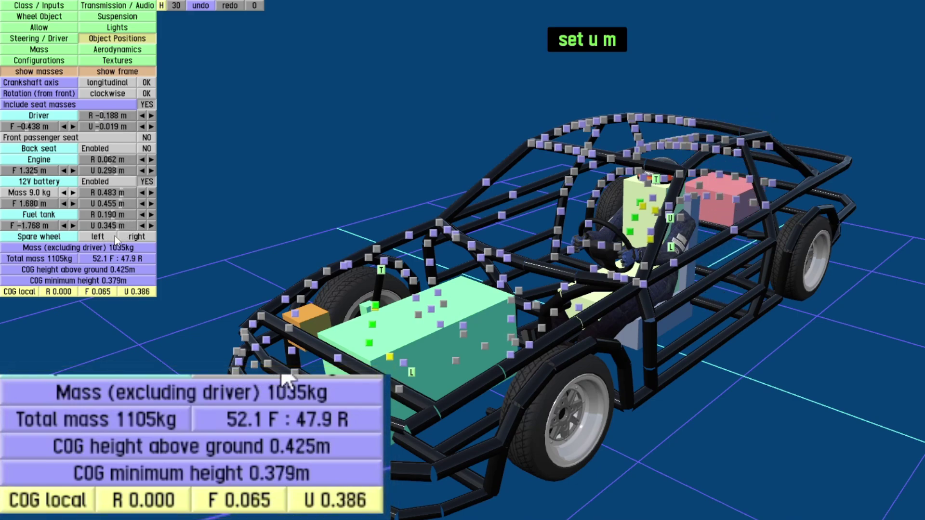
drag(37, 227, 54, 229)
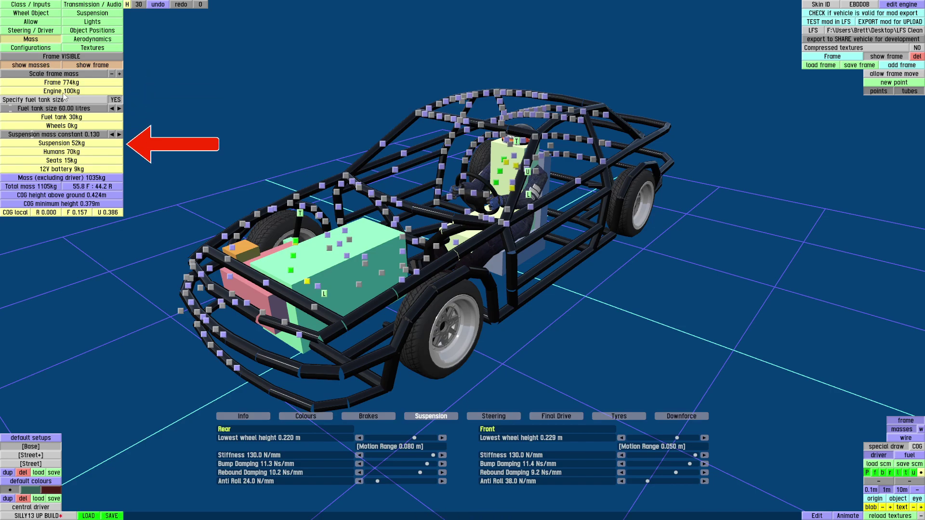
Step: Scale the frame mass up by several increments and back down to 713 kg
click(121, 74)
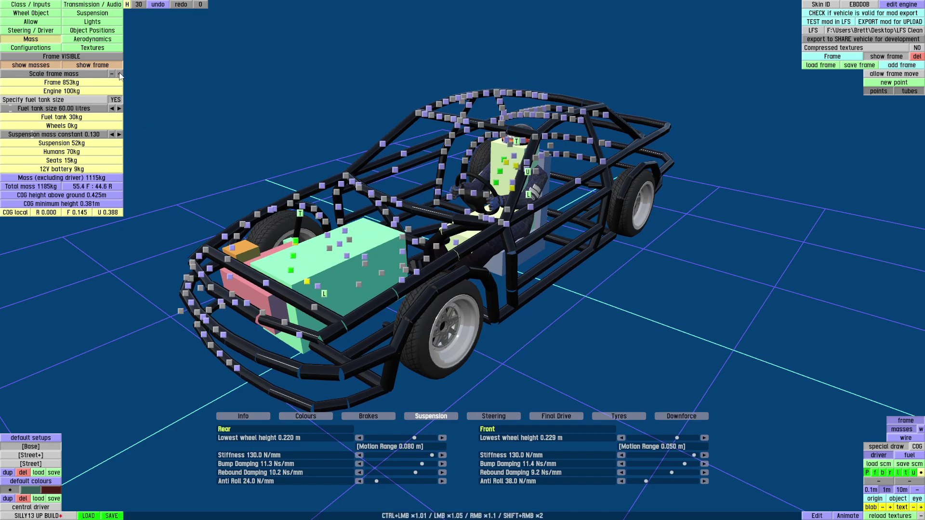
click(120, 74)
click(121, 75)
click(121, 74)
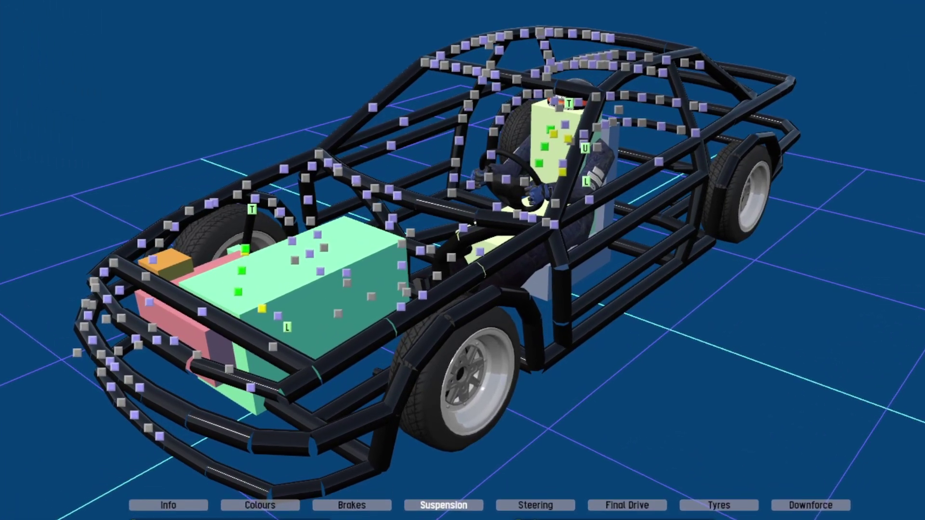
click(111, 74)
click(111, 74)
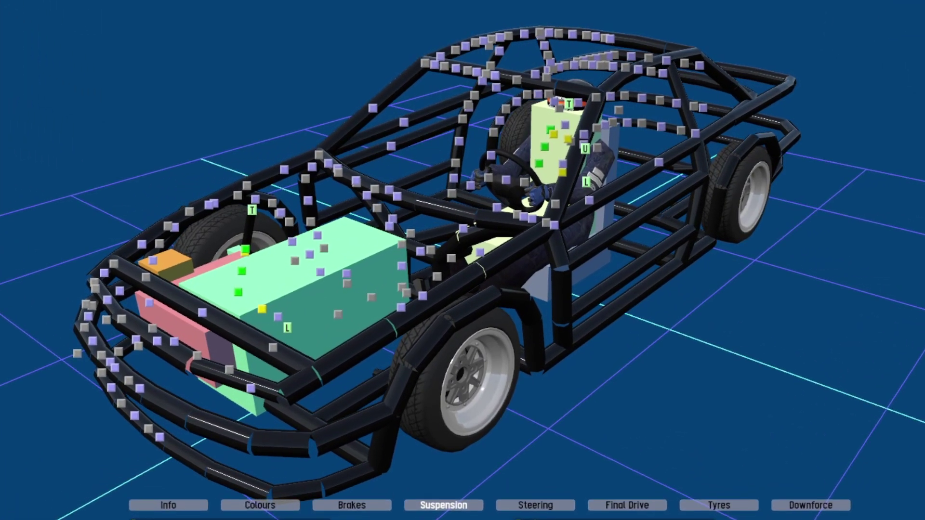
click(111, 74)
click(112, 74)
click(111, 74)
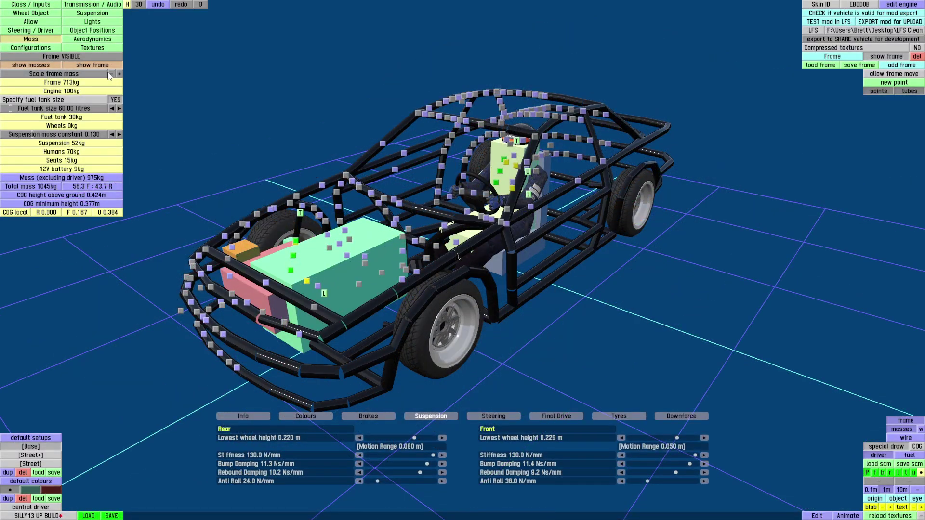
Step: Switch the specified fuel tank size off and on again, and set the tank size to 455.25 litres
click(115, 100)
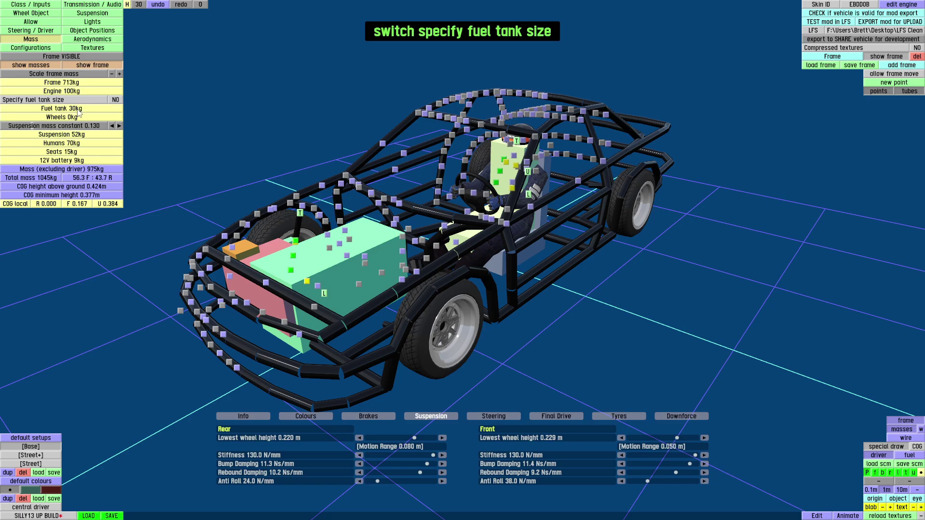
click(116, 100)
drag(56, 114, 122, 115)
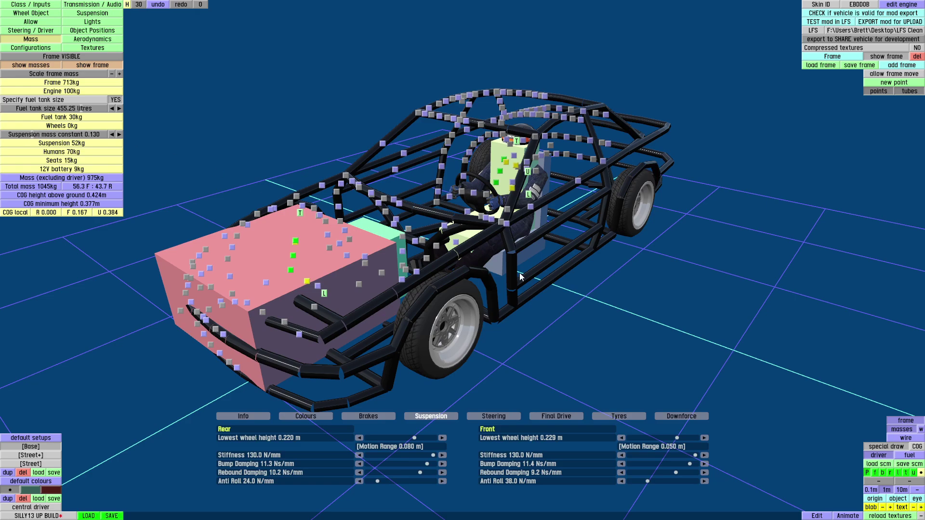
Step: Try a suspension mass constant of 0.200 while viewing the suspension mass block beside the wheel, and lower the constant again
right_drag(646, 269, 453, 320)
scroll(433, 205, up, 10)
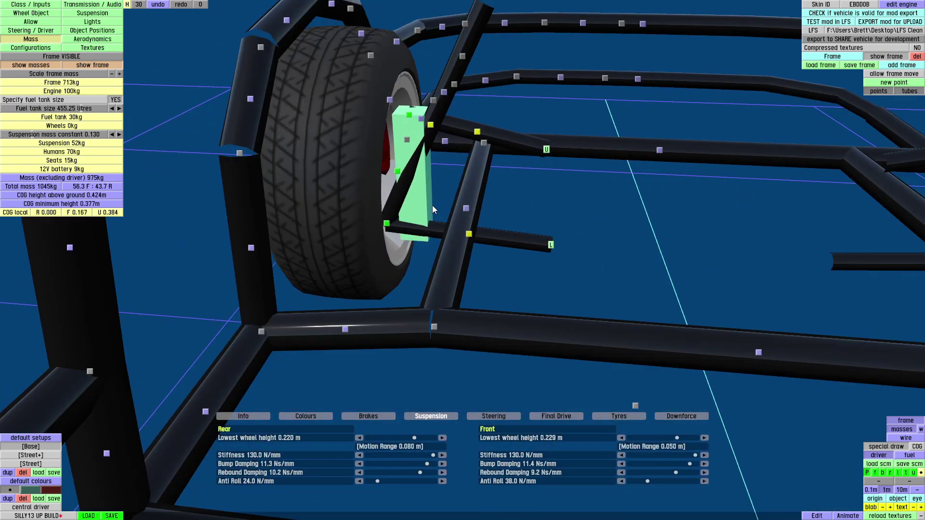
right_drag(426, 226, 478, 274)
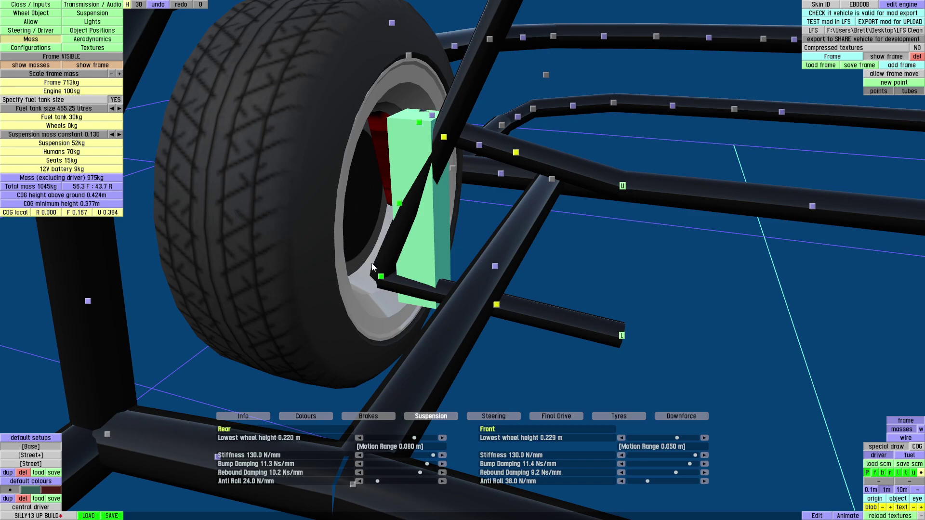
drag(61, 138, 201, 141)
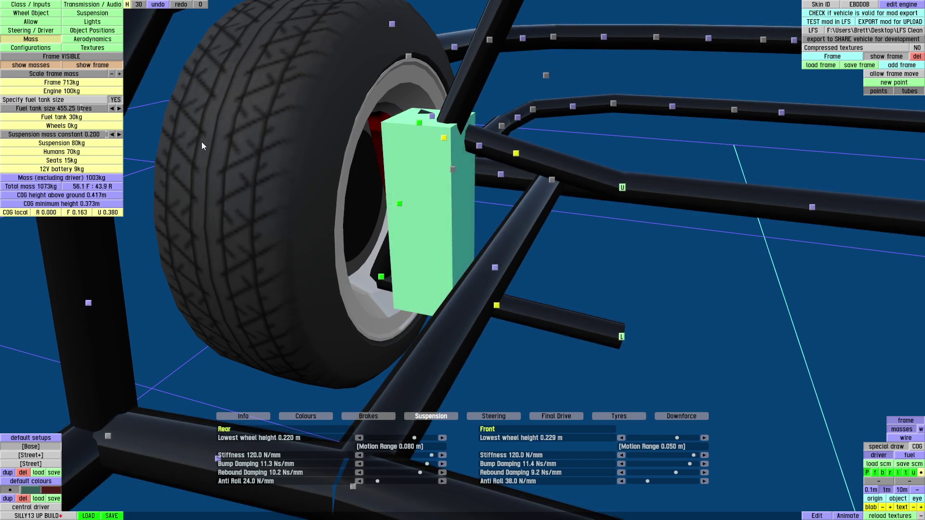
drag(110, 138, 72, 144)
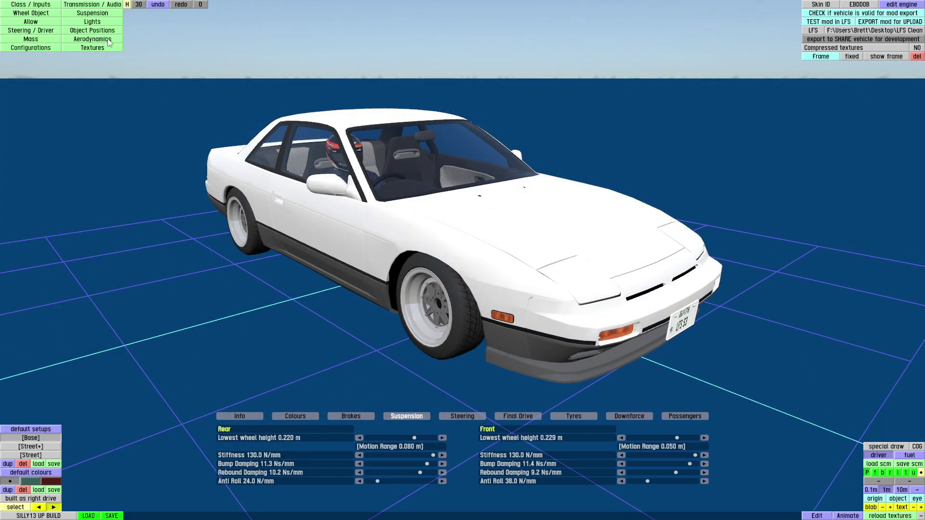
Step: Open the aerodynamics settings and adjust the main body's lift
click(109, 40)
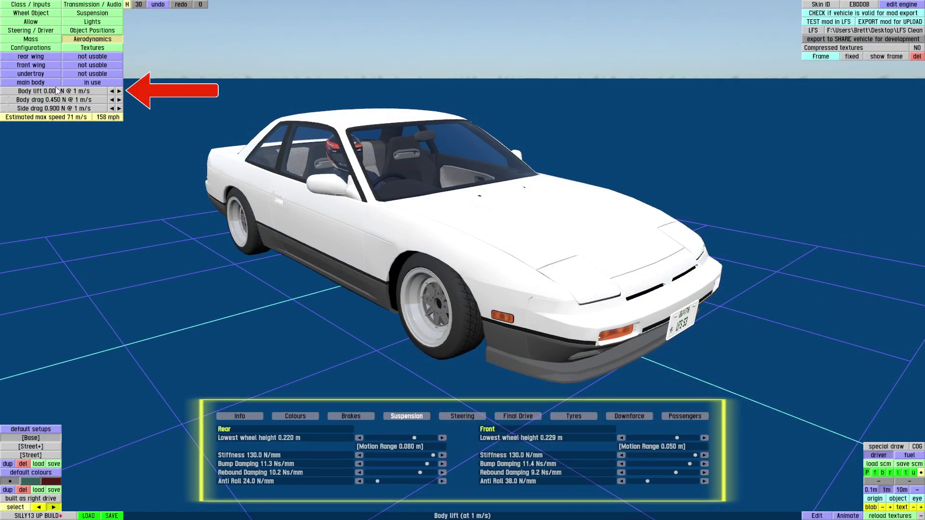
drag(56, 91, 23, 92)
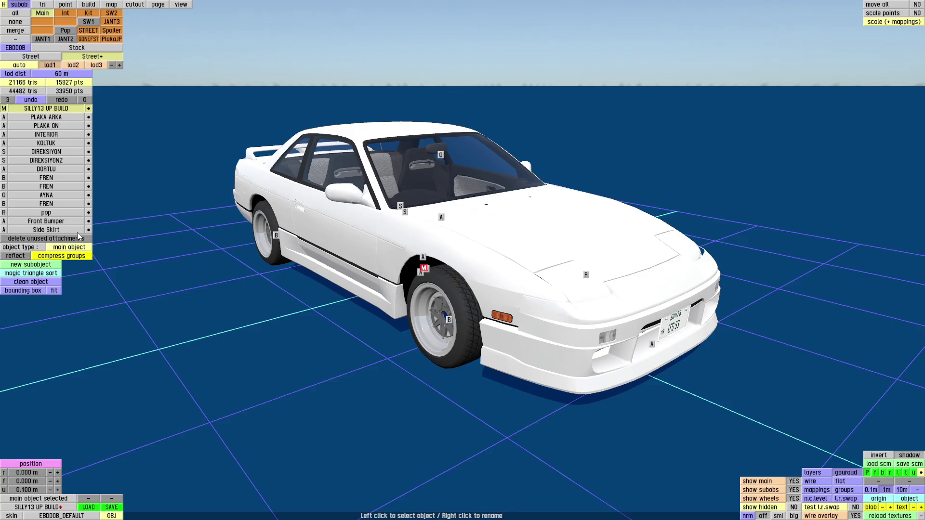
Step: Assign all triangles of the Side Skirt subobject to the Kit layer
click(72, 229)
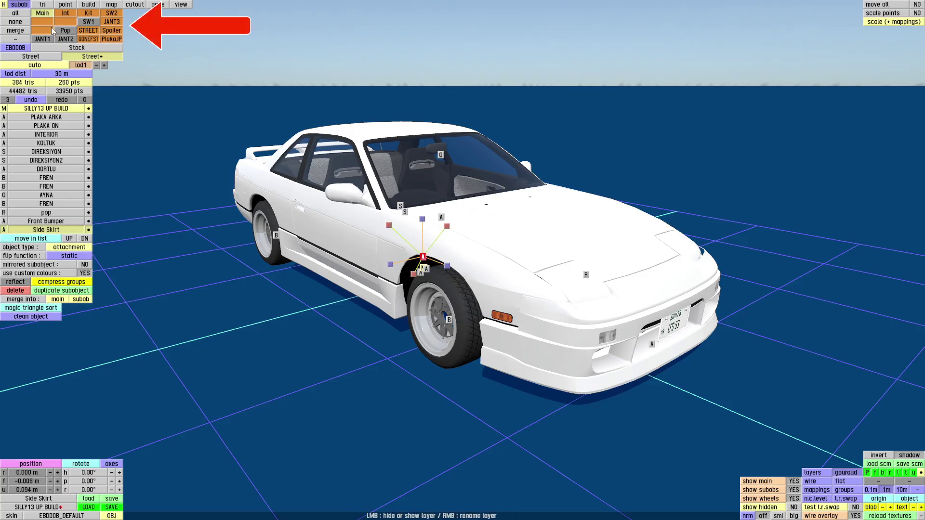
click(48, 5)
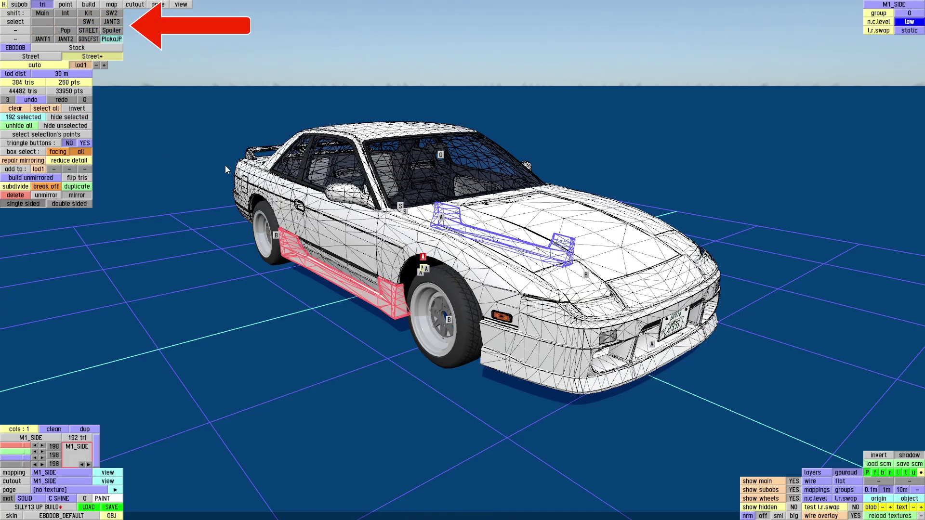
click(88, 13)
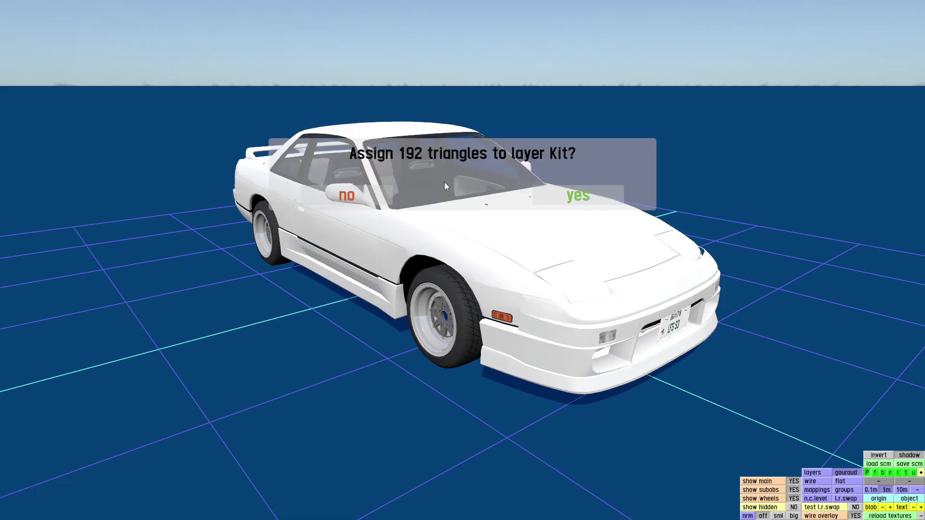
click(573, 200)
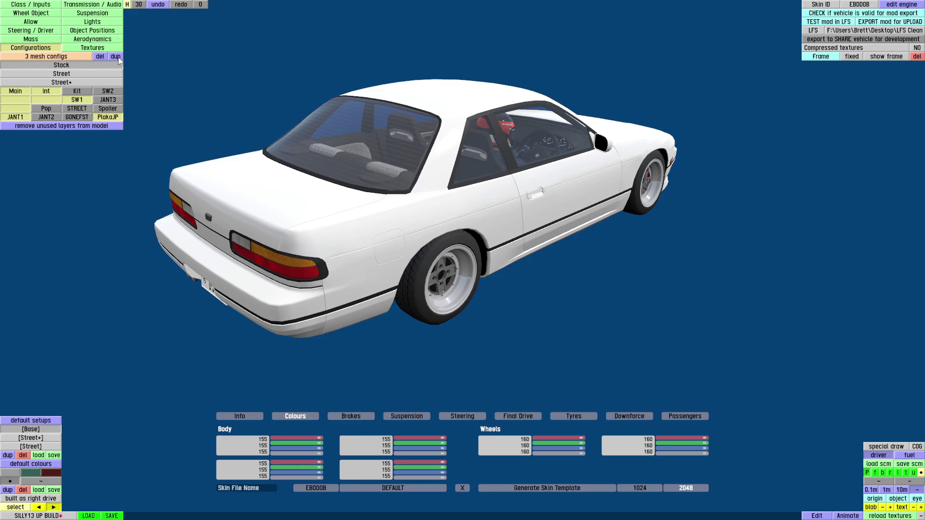
Step: Duplicate the current mesh configuration as Bodykit and turn on its SW2, Spoiler and Kit layers
click(115, 57)
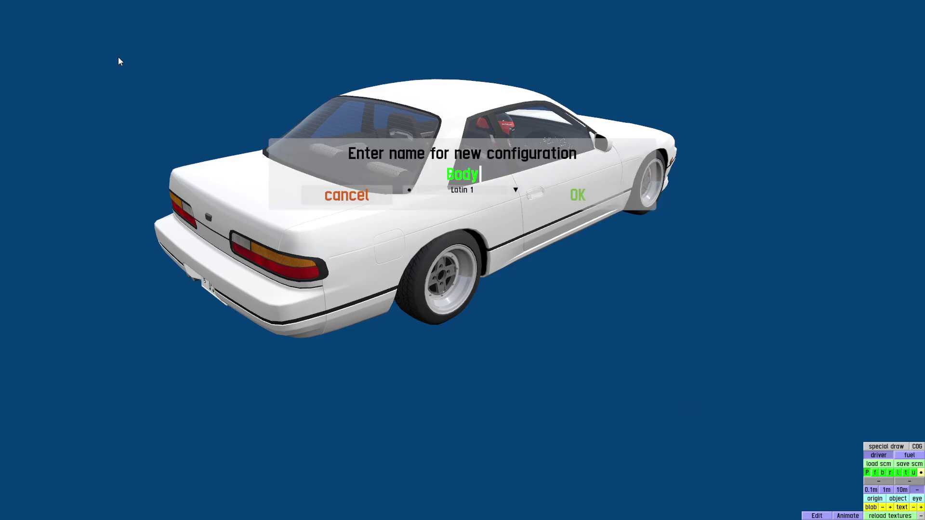
key(Return)
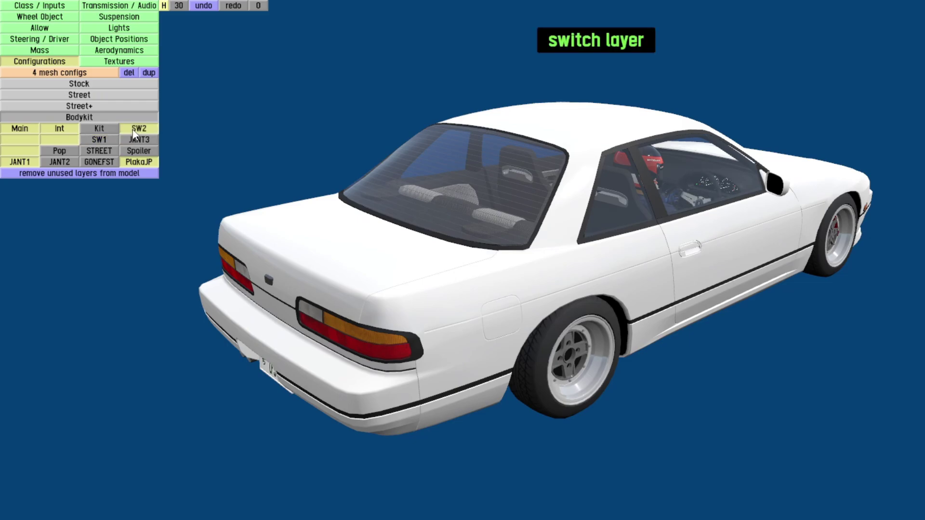
click(129, 151)
click(99, 130)
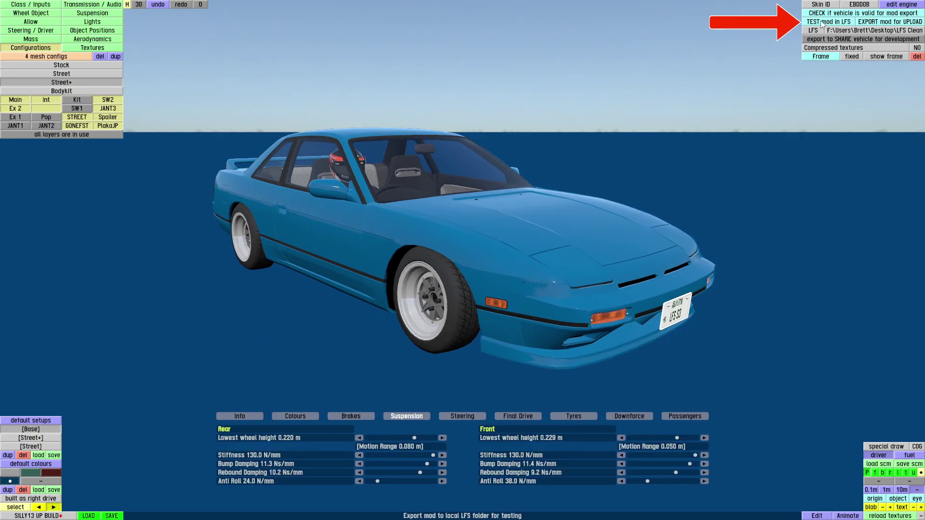
Step: Export the mod to the local LFS folder for testing and open single player mode in Live for Speed
click(822, 22)
click(562, 192)
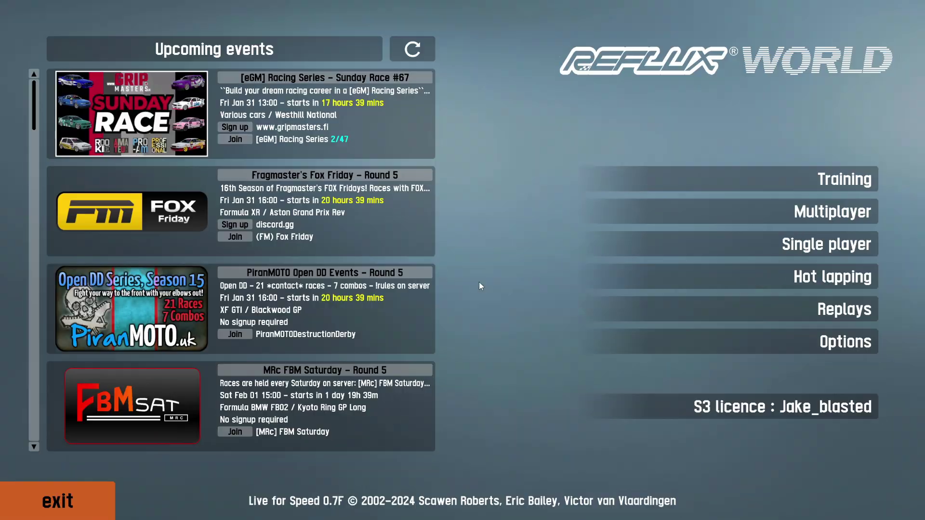
click(817, 241)
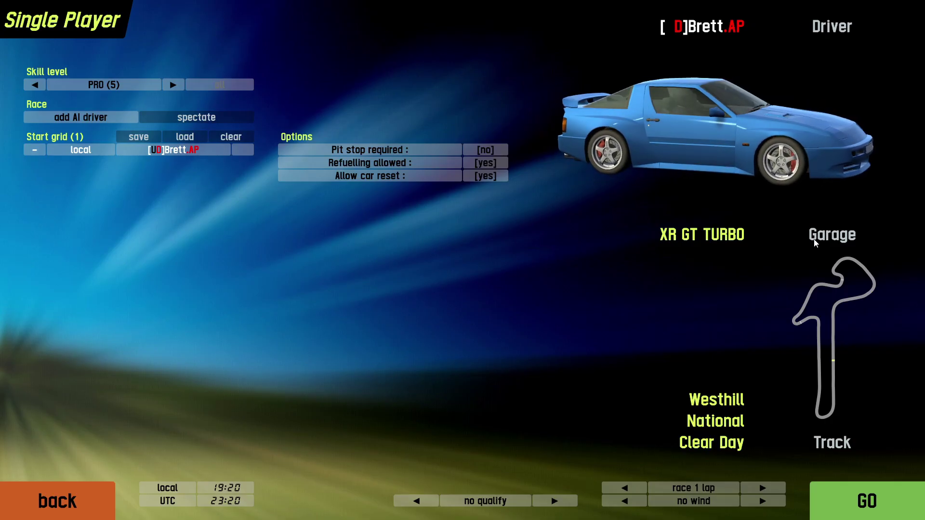
Step: Load the SILLY13 UP BUILD test mod in the garage, refreshing the mod list, and rotate the car to inspect it
click(817, 238)
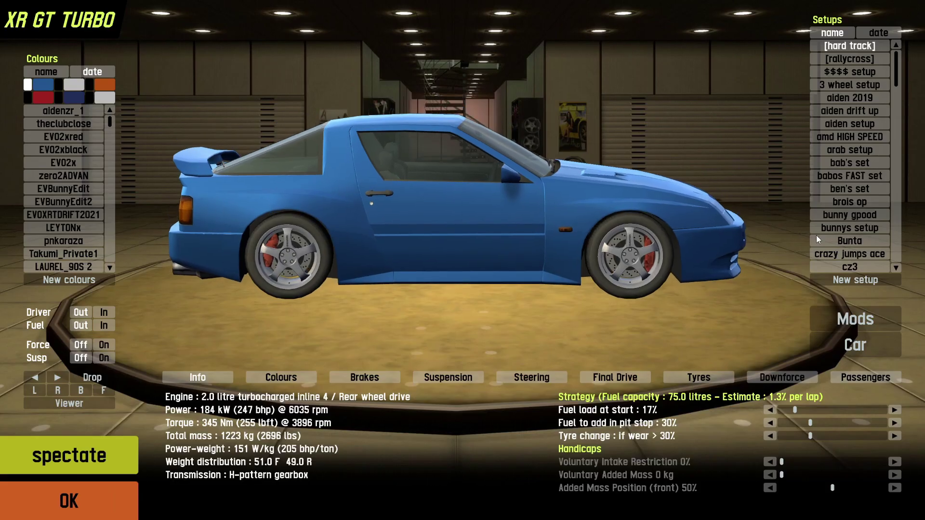
click(832, 317)
click(185, 494)
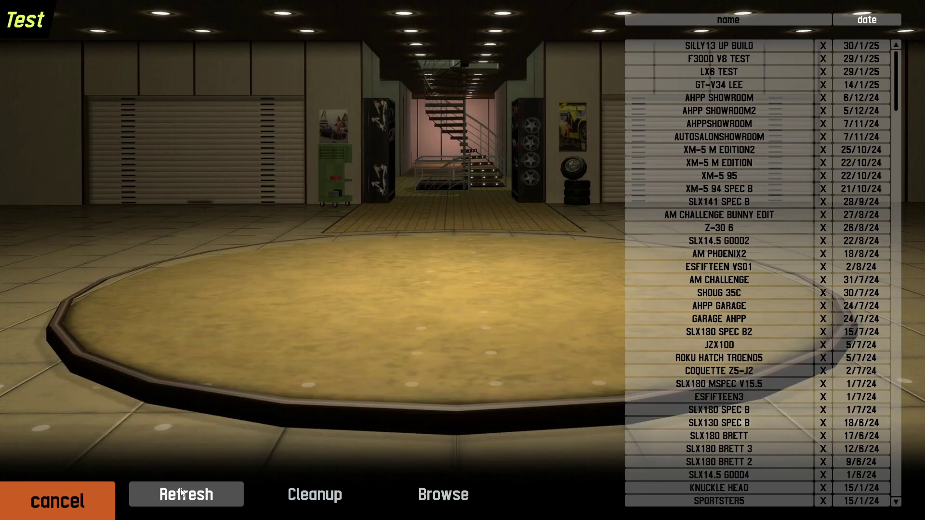
click(716, 45)
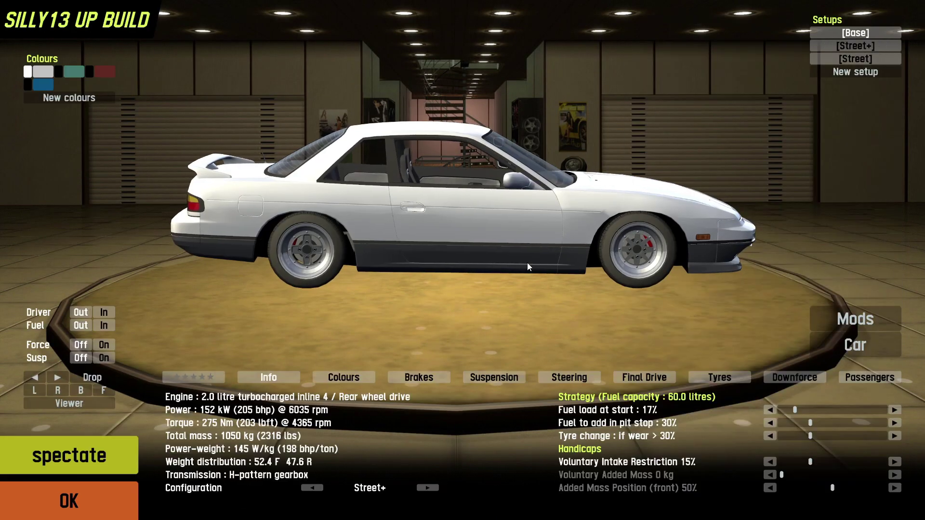
drag(527, 263, 334, 265)
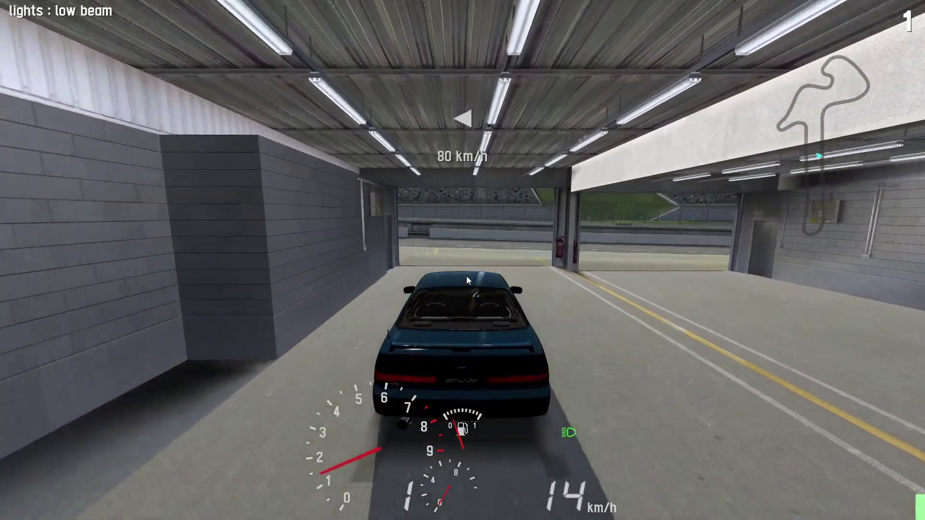
Step: Toggle the car's headlights repeatedly on track and switch the camera view to check the lights and pop-up headlights
key(3)
key(3)
key(v)
key(3)
key(3)
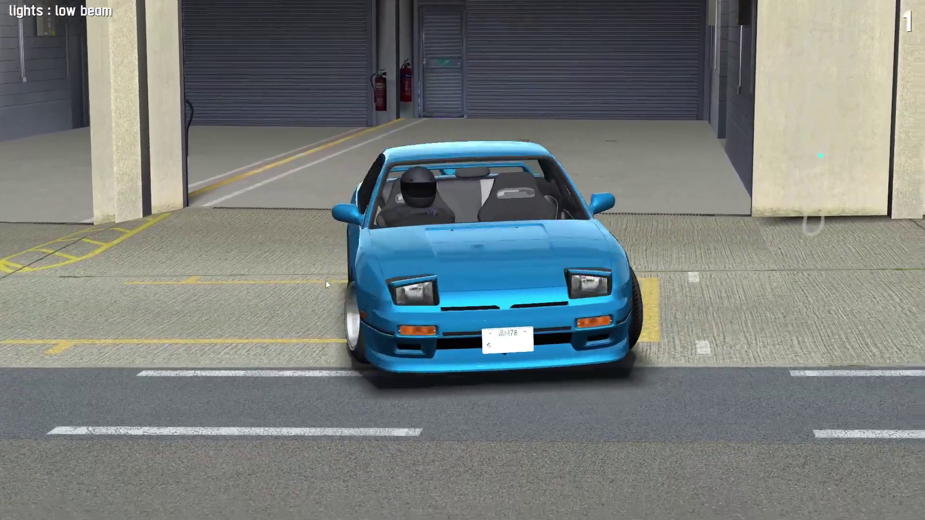
key(3)
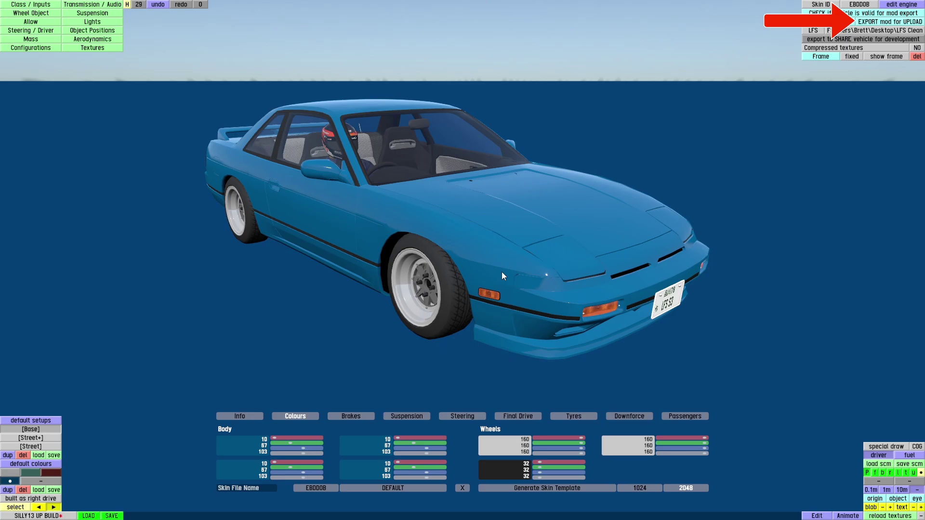
Step: Switch to the LFS editor and export the mod for upload under the name SILLY13 UP BUILD
click(881, 23)
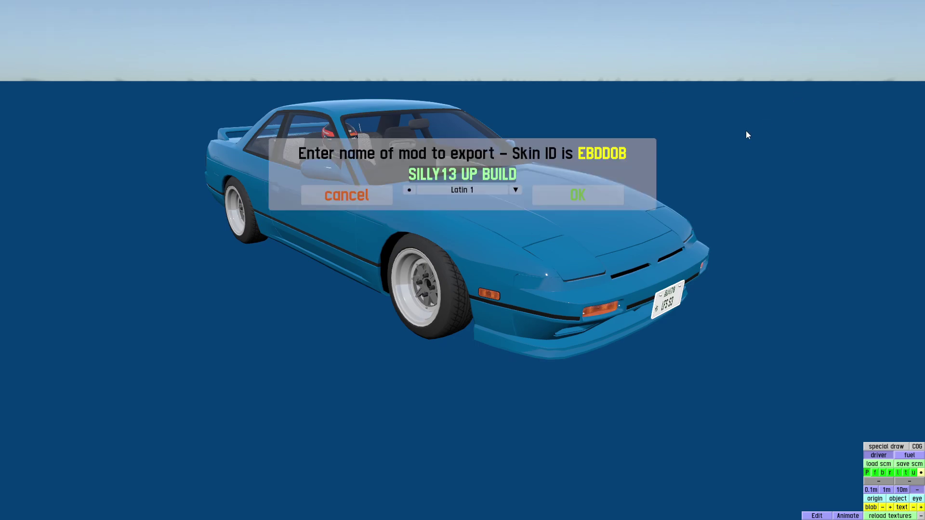
click(585, 192)
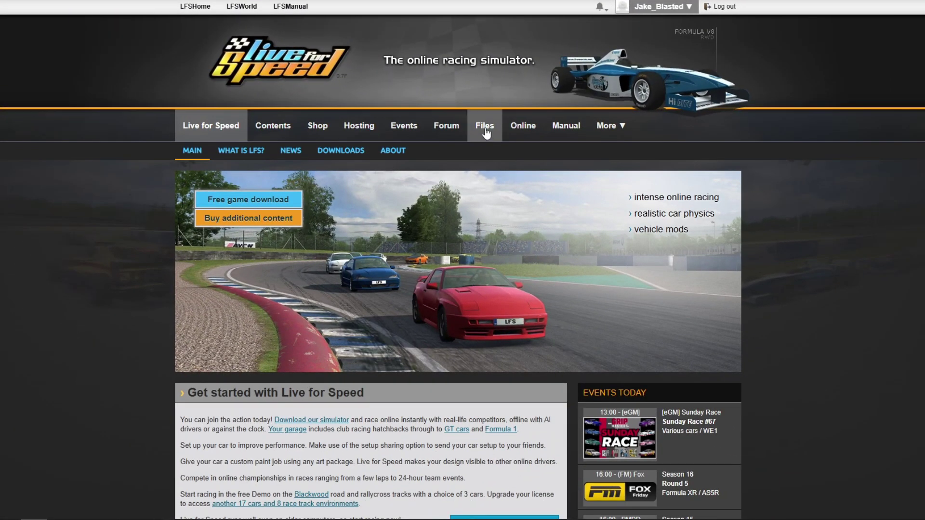
Step: Start a vehicle mod submission on the Live for Speed website, answering No to both forum thread questions, and select the mod name field
click(486, 129)
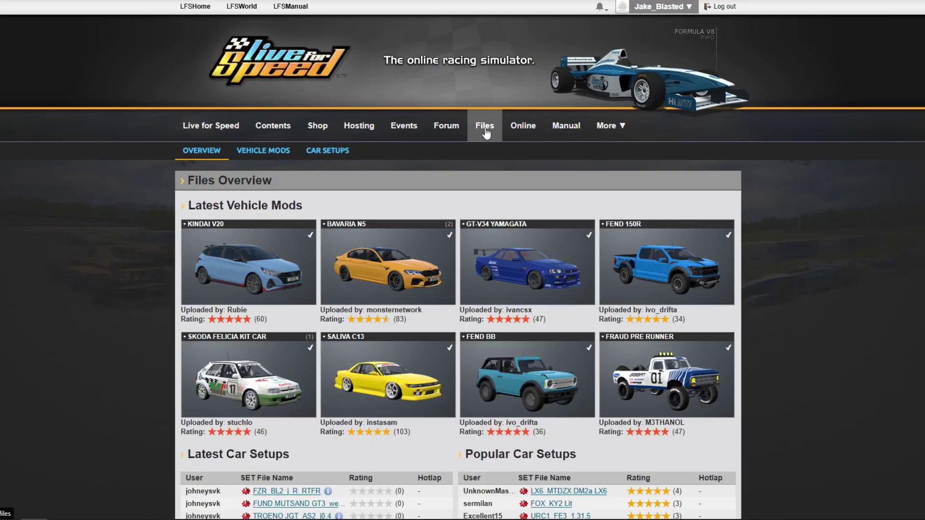
click(268, 153)
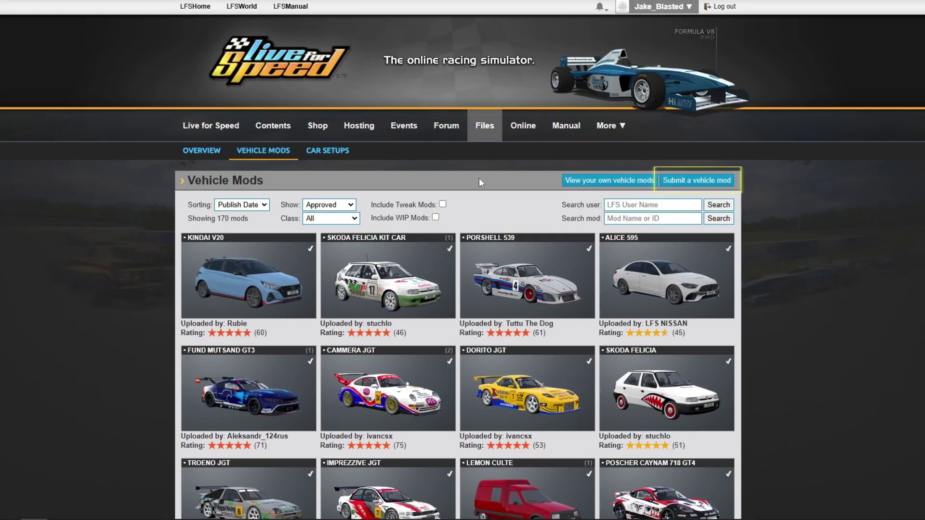
click(684, 181)
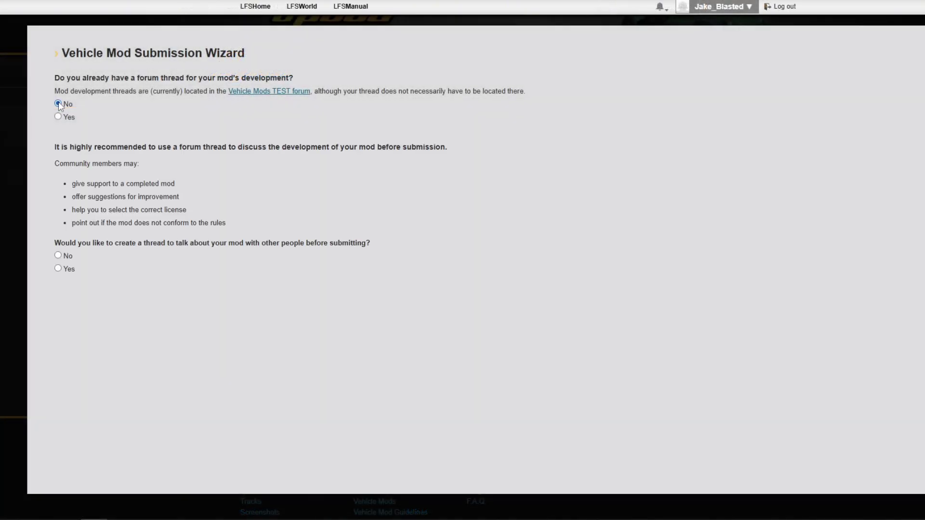
click(58, 256)
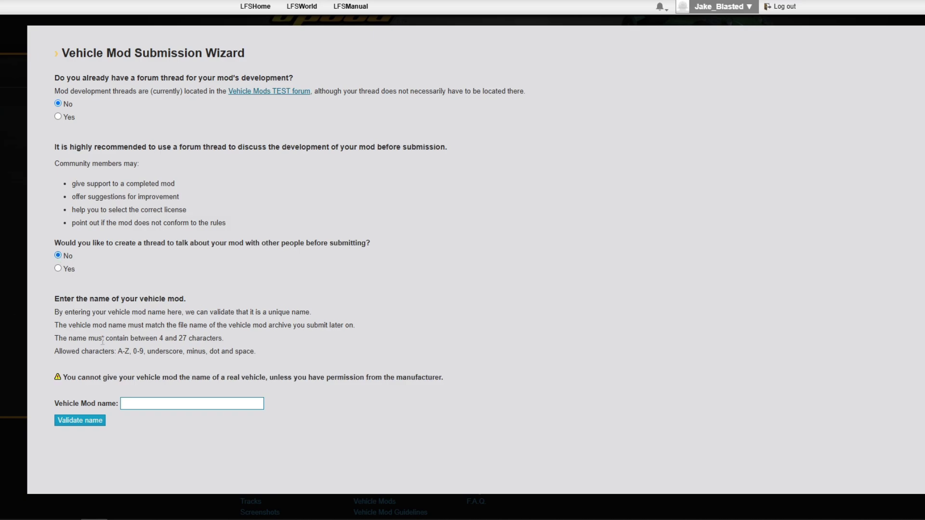
click(136, 401)
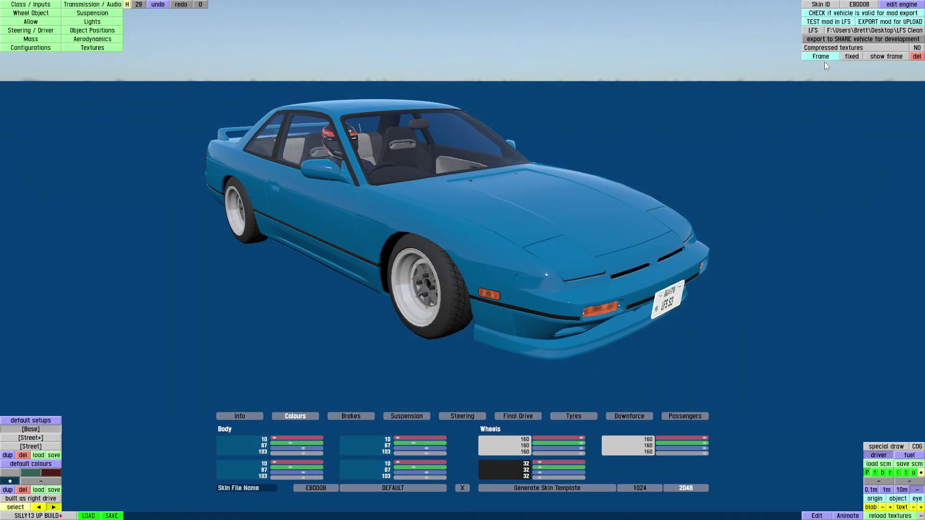
Step: Switch to the LFS editor and set the mod's Skin ID to 197696
click(821, 4)
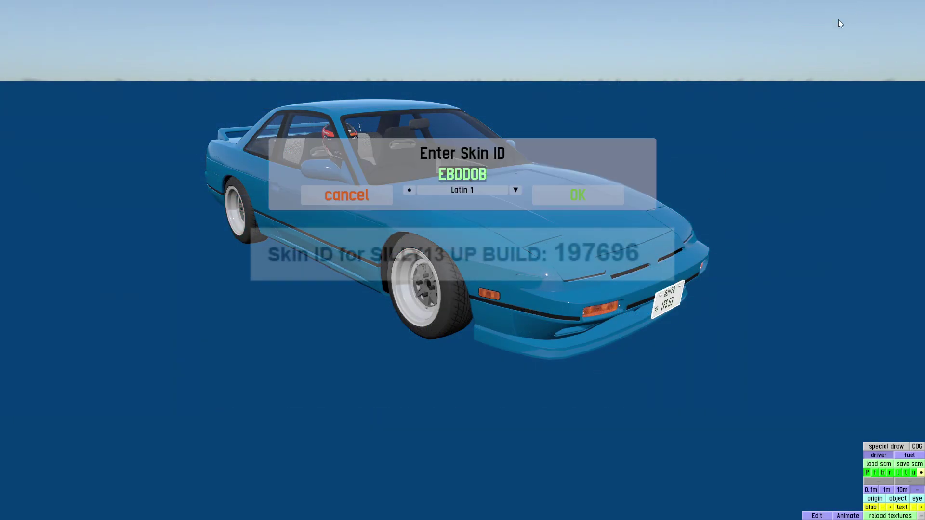
text(197696)
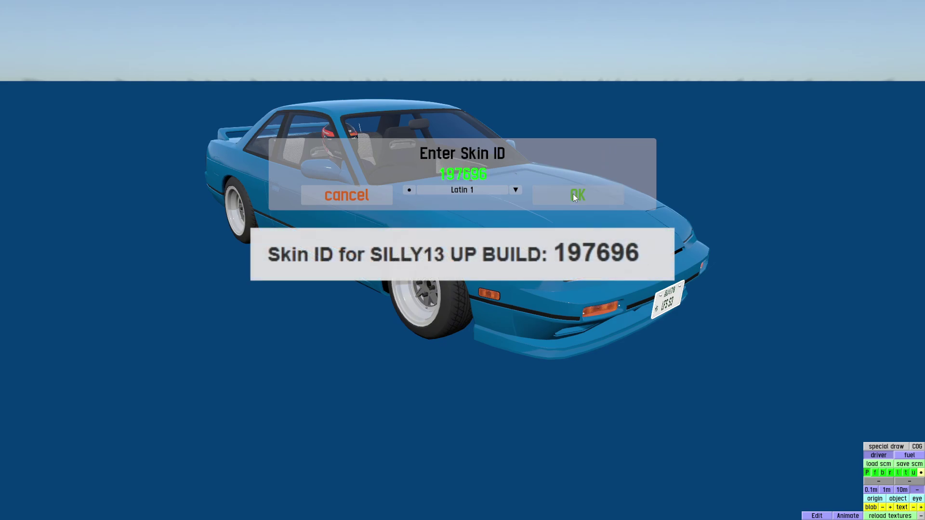
click(574, 196)
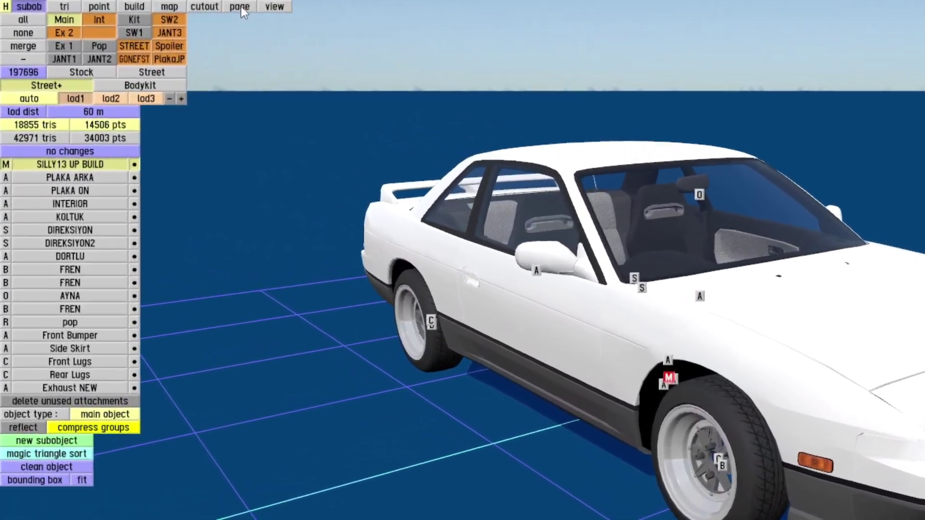
Step: Copy the car's black and white skin texture and paste it into a new 1024 x 1024 px document in Photoshop
click(180, 5)
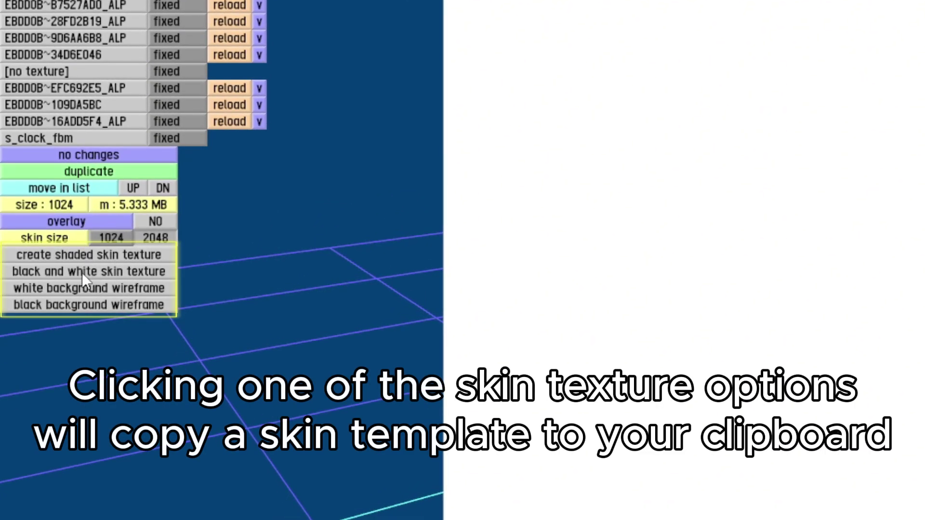
click(82, 273)
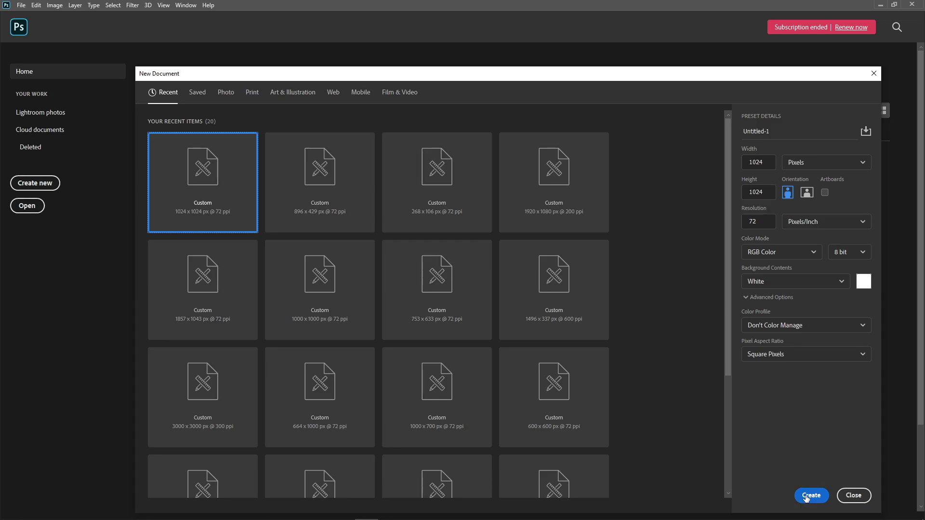
click(811, 495)
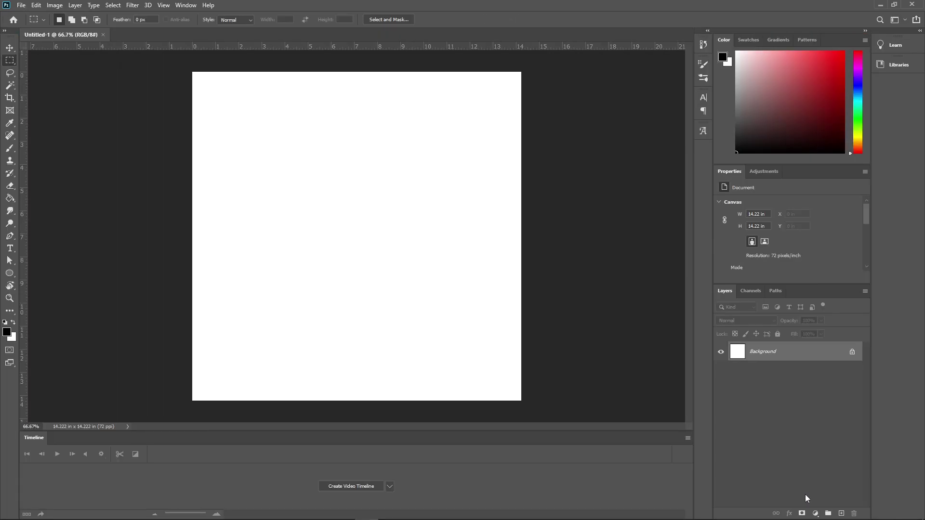
key(ctrl+v)
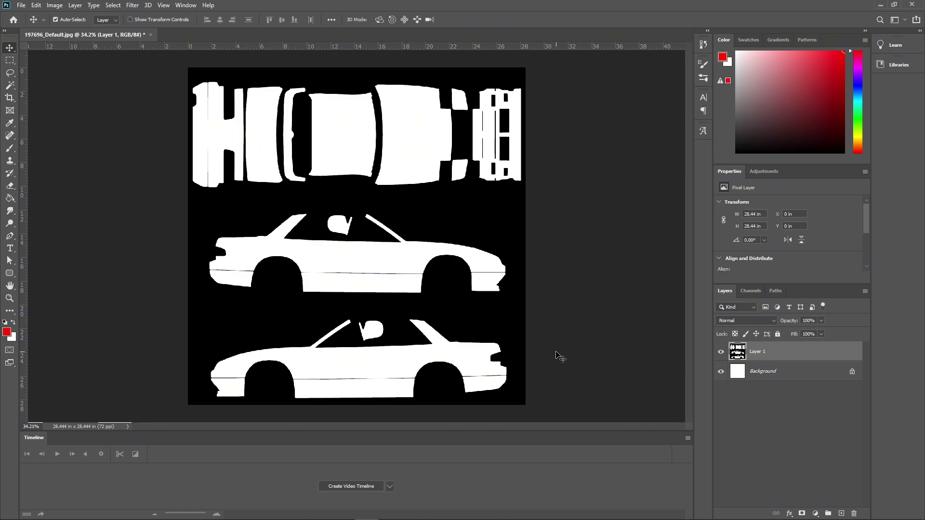
Step: Save the skin template in the data/skins folder as a JPEG named 197696_Default
click(21, 5)
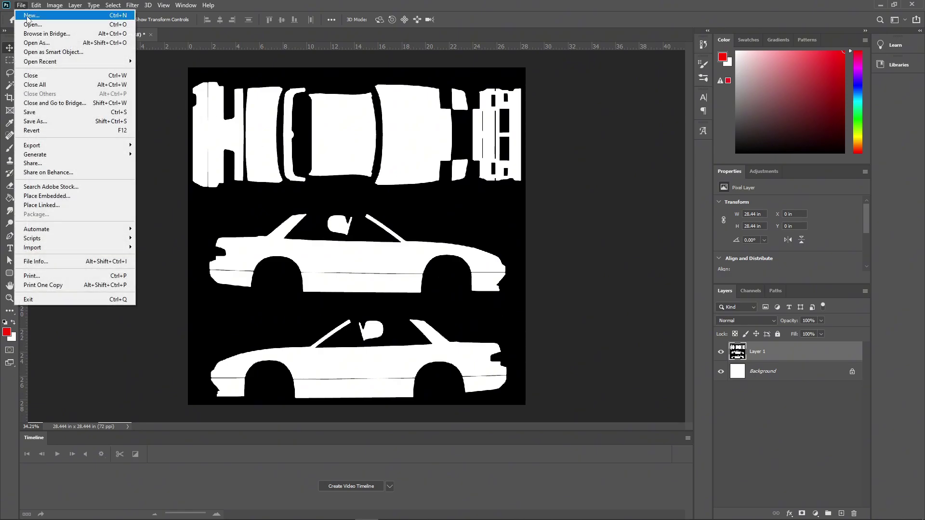
click(35, 121)
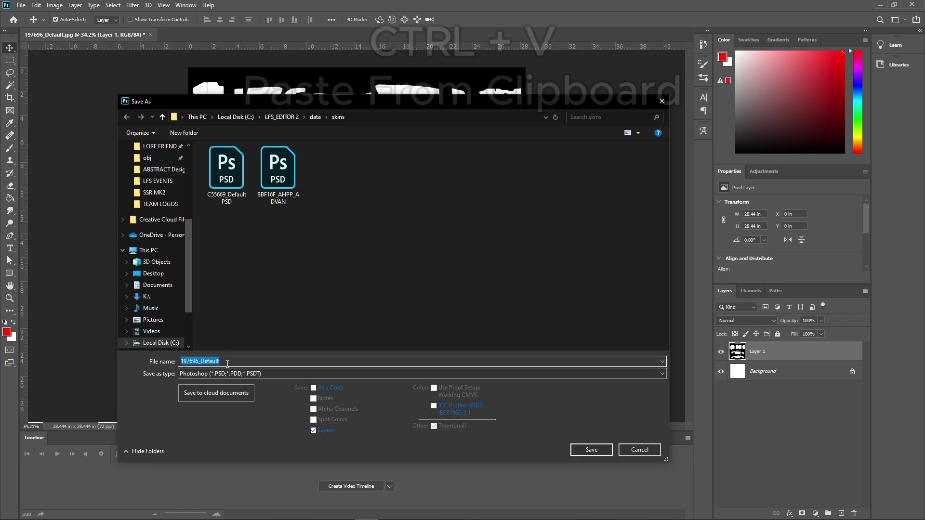
click(228, 374)
click(235, 279)
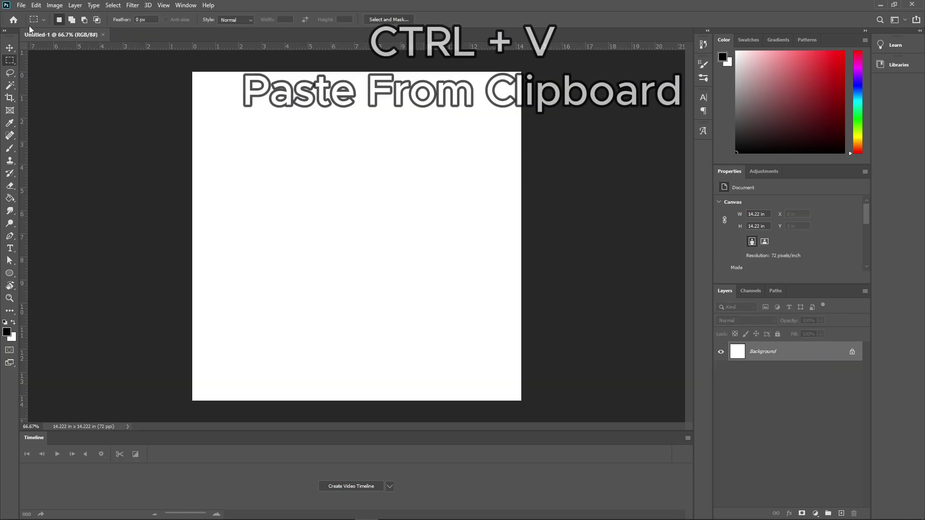
click(21, 6)
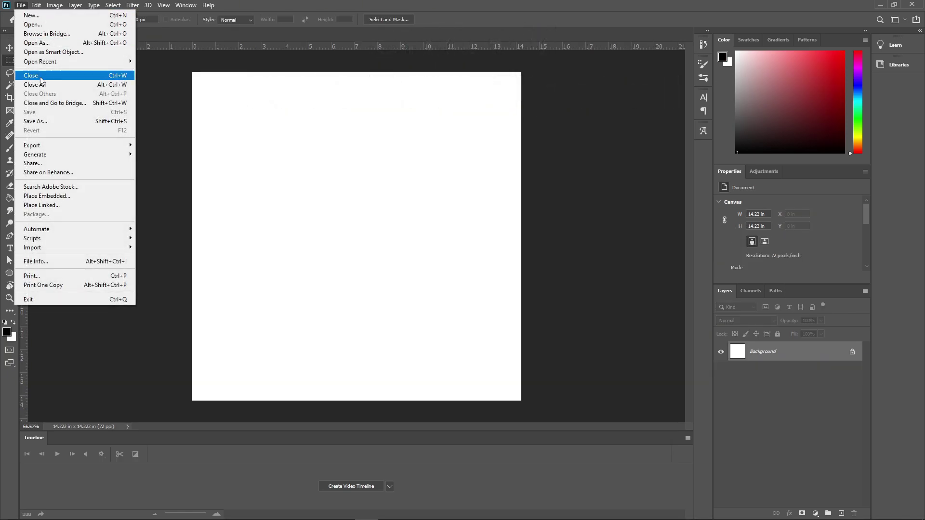
click(42, 121)
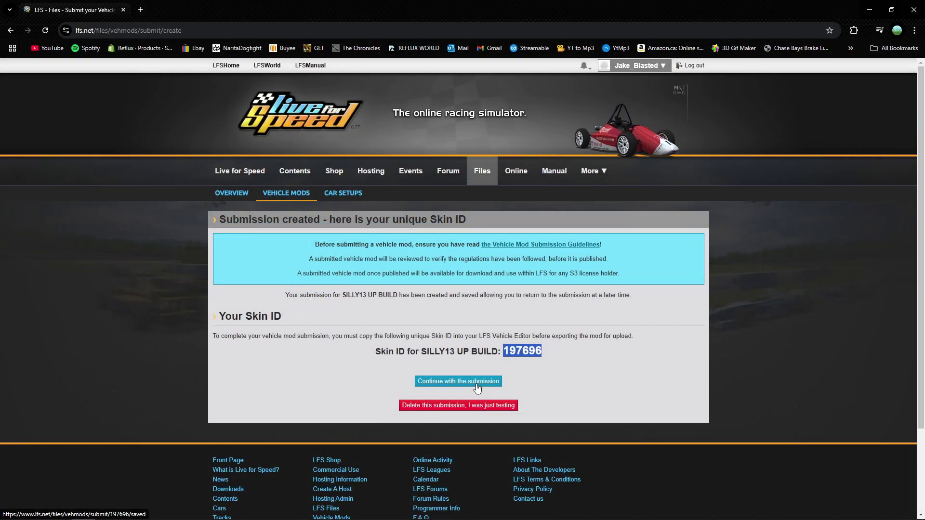
Step: Continue the website submission and complete its general details with the short description "Old school drift car", a full description and five screenshots
click(476, 384)
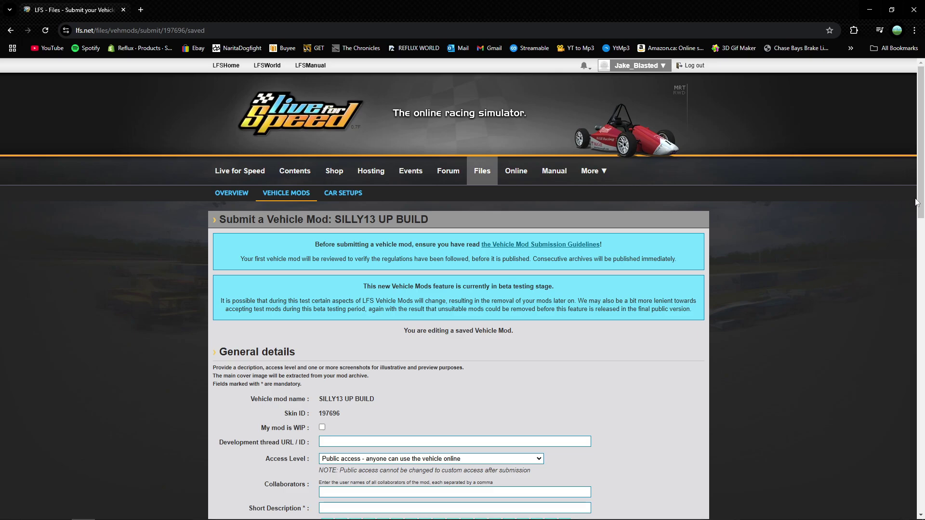
drag(917, 203, 923, 277)
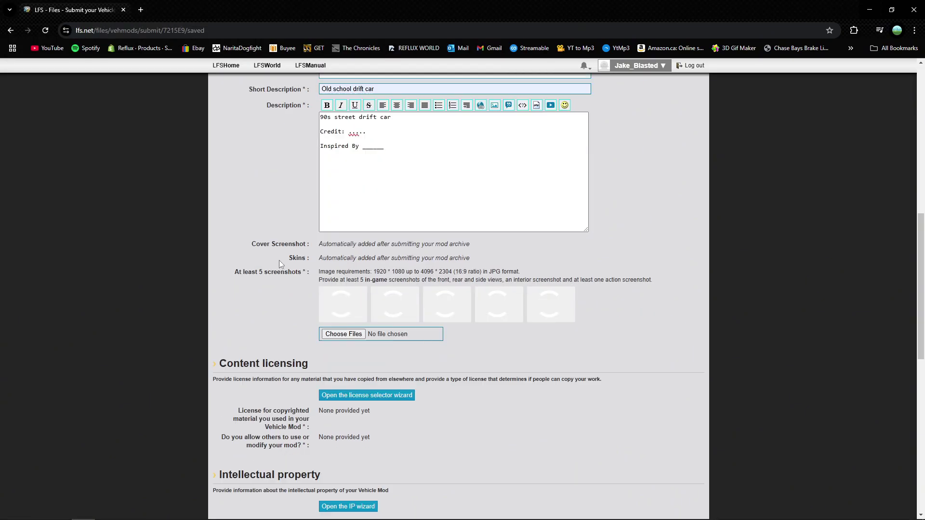
scroll(138, 305, down, 4)
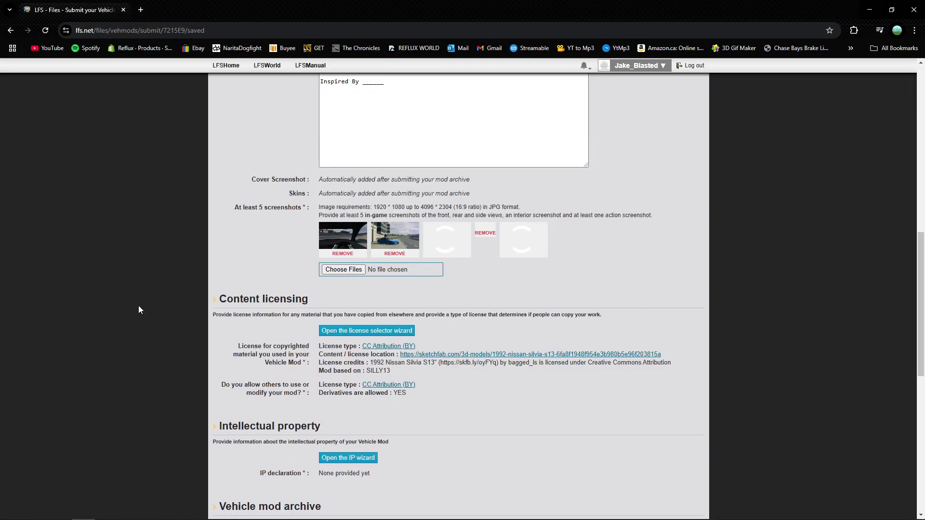
Step: Declare the licence as based on the LFS mod SILLY13 and the intellectual property as "Inspired by the 180sx Onevia Nissan Silvia"
click(352, 190)
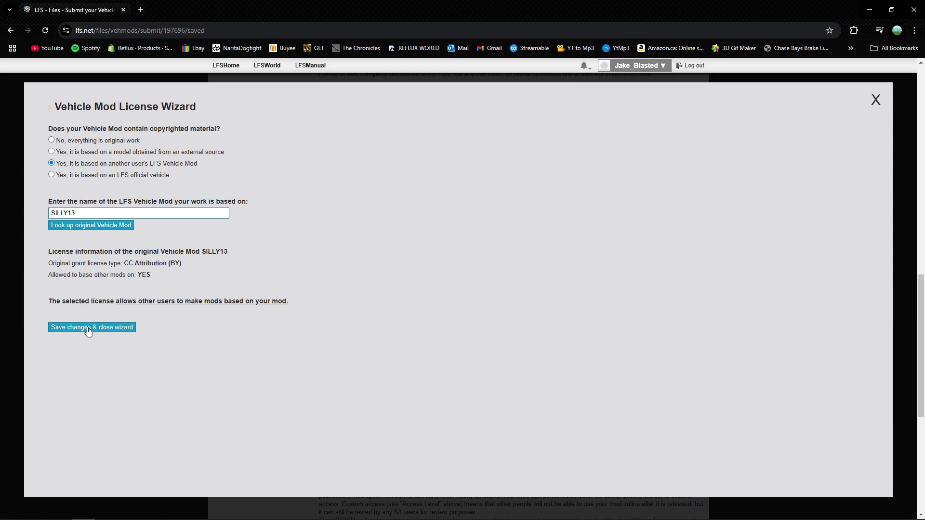
click(87, 328)
click(52, 169)
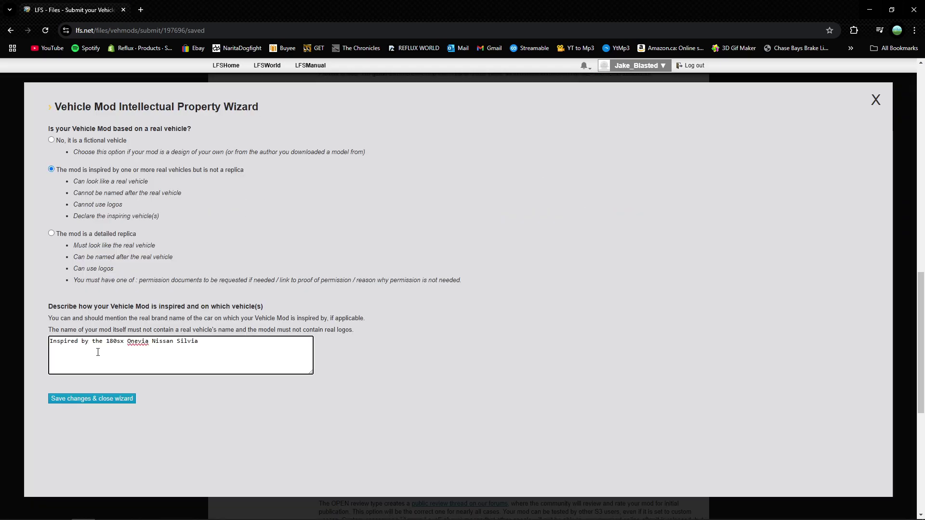
click(92, 399)
Step: Attach the SILLY13 UP BUILD archive from the LFS_EDITOR 2 folder as the vehicle mod archive
scroll(264, 342, down, 2)
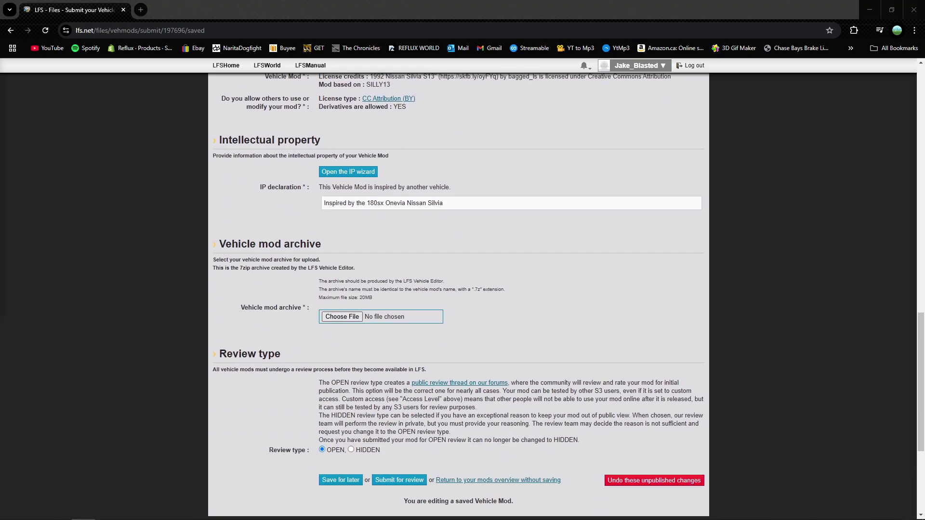
drag(0, 86, 234, 45)
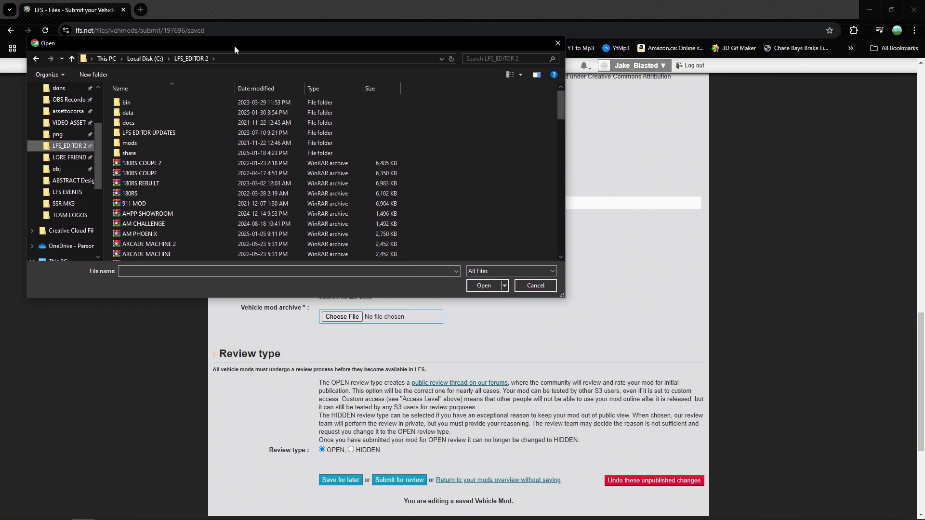
drag(560, 105, 560, 208)
double_click(166, 172)
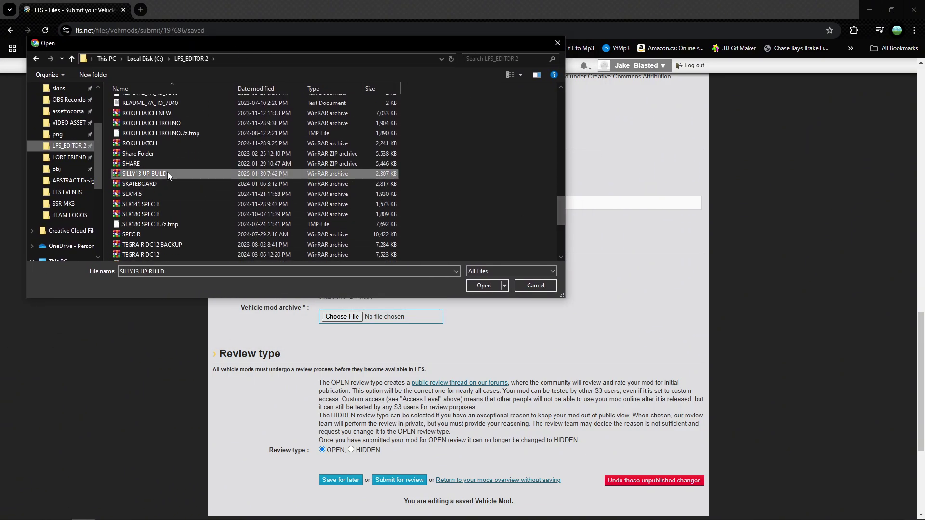
Step: Check the HIDDEN review option, set the review type back to OPEN and submit the mod for review
click(351, 450)
scroll(338, 410, down, 2)
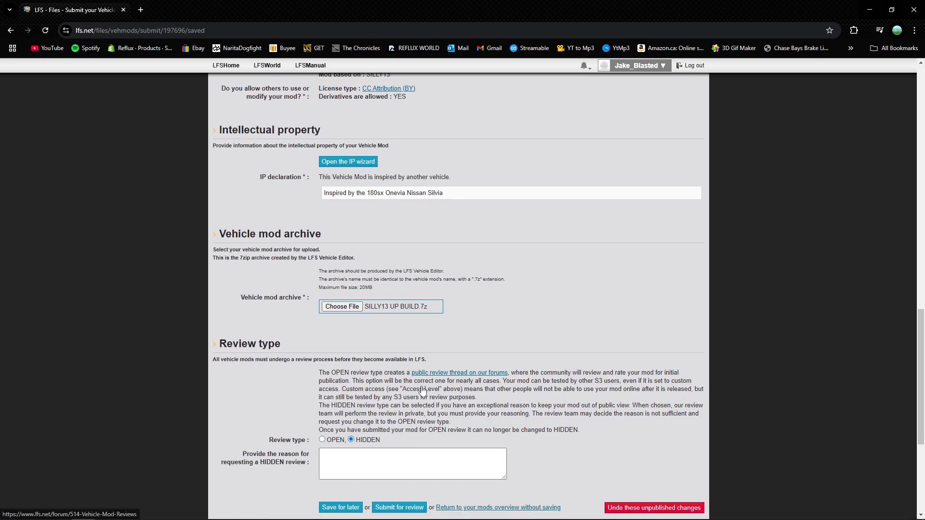
click(322, 354)
click(391, 384)
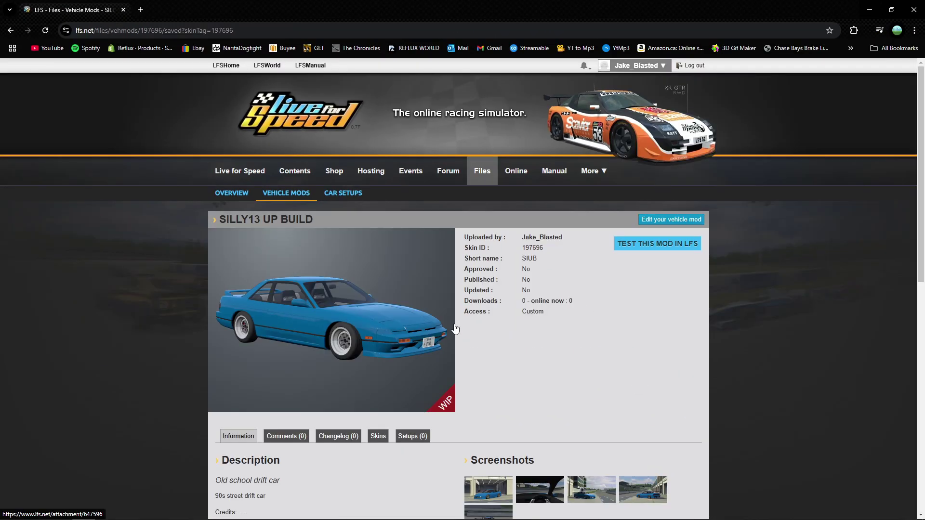
Step: Look through the submitted mod's page and view the account's vehicle mods that require changes
drag(921, 154, 922, 300)
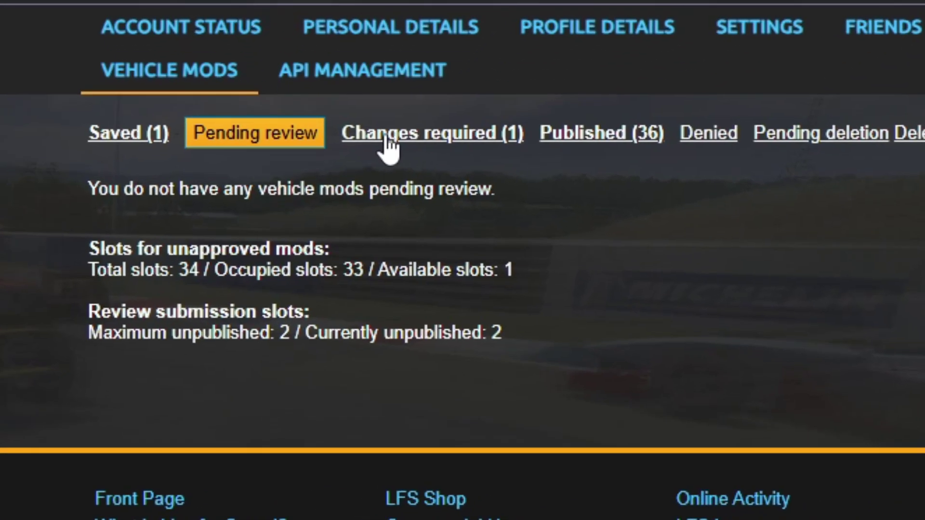
click(386, 139)
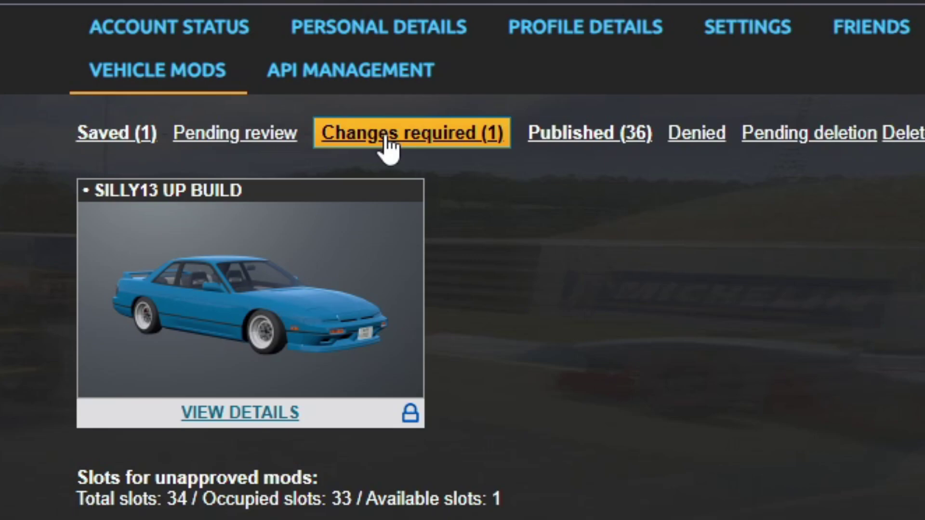